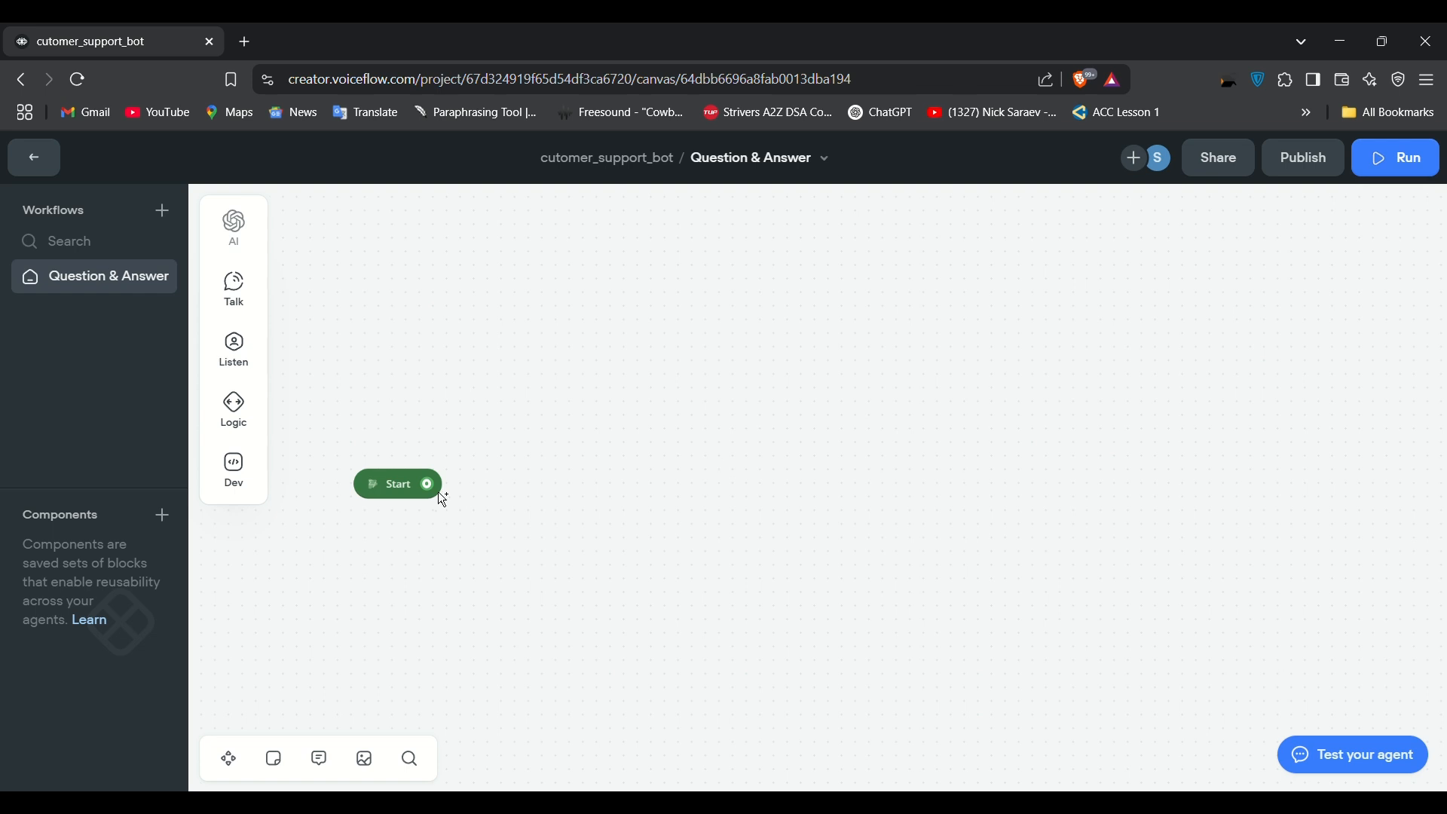
Step: Draw a connector out of the Start block onto empty canvas
{"action": "left_click_drag", "start_coordinate": [435, 493], "coordinate": [562, 361]}
Step: Attach a message to Start: 'To contact our agent we will need some details, would you like to proceed?'
{"action": "mouse_move", "coordinate": [637, 385]}
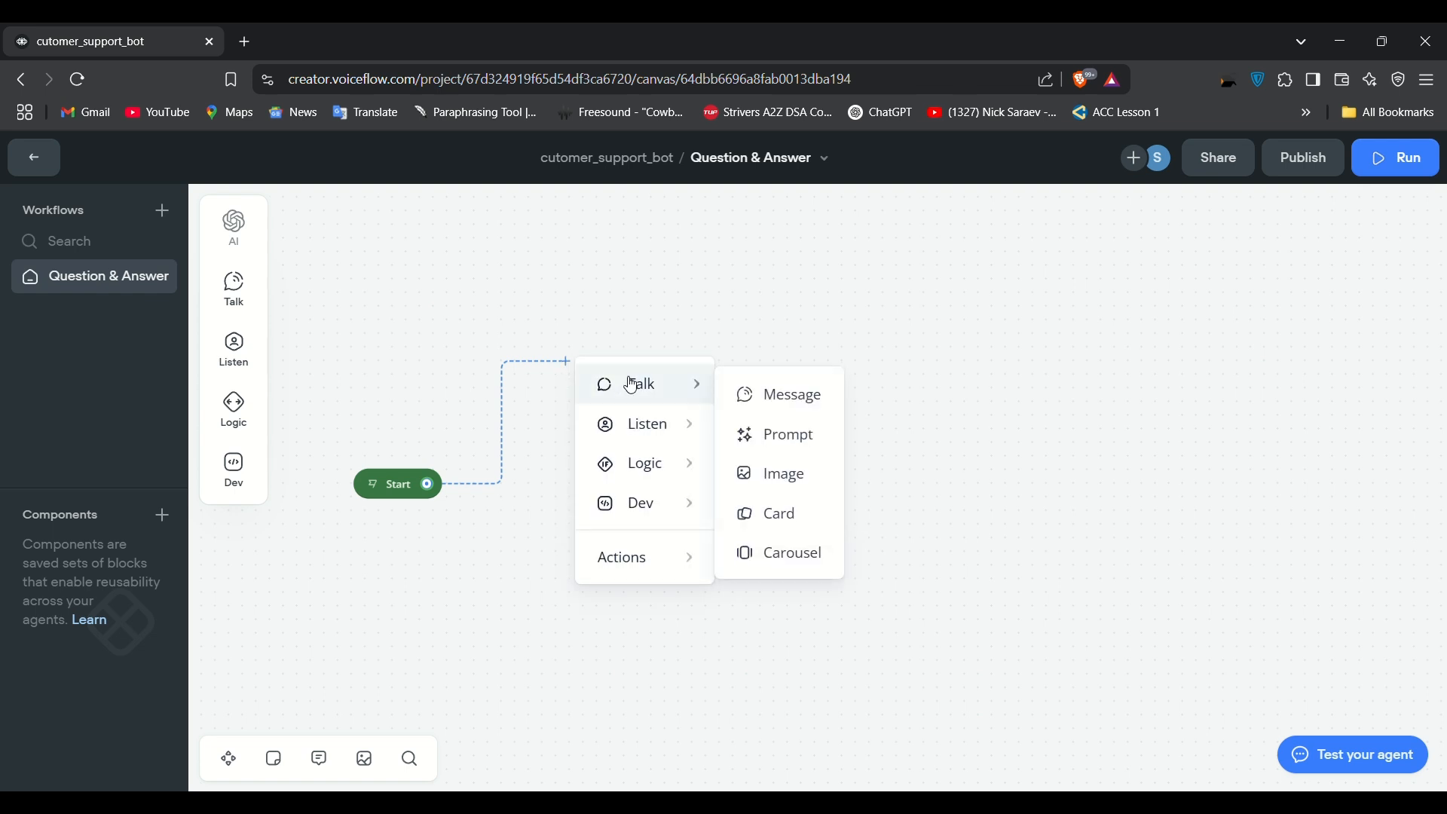
{"action": "left_click", "coordinate": [786, 413]}
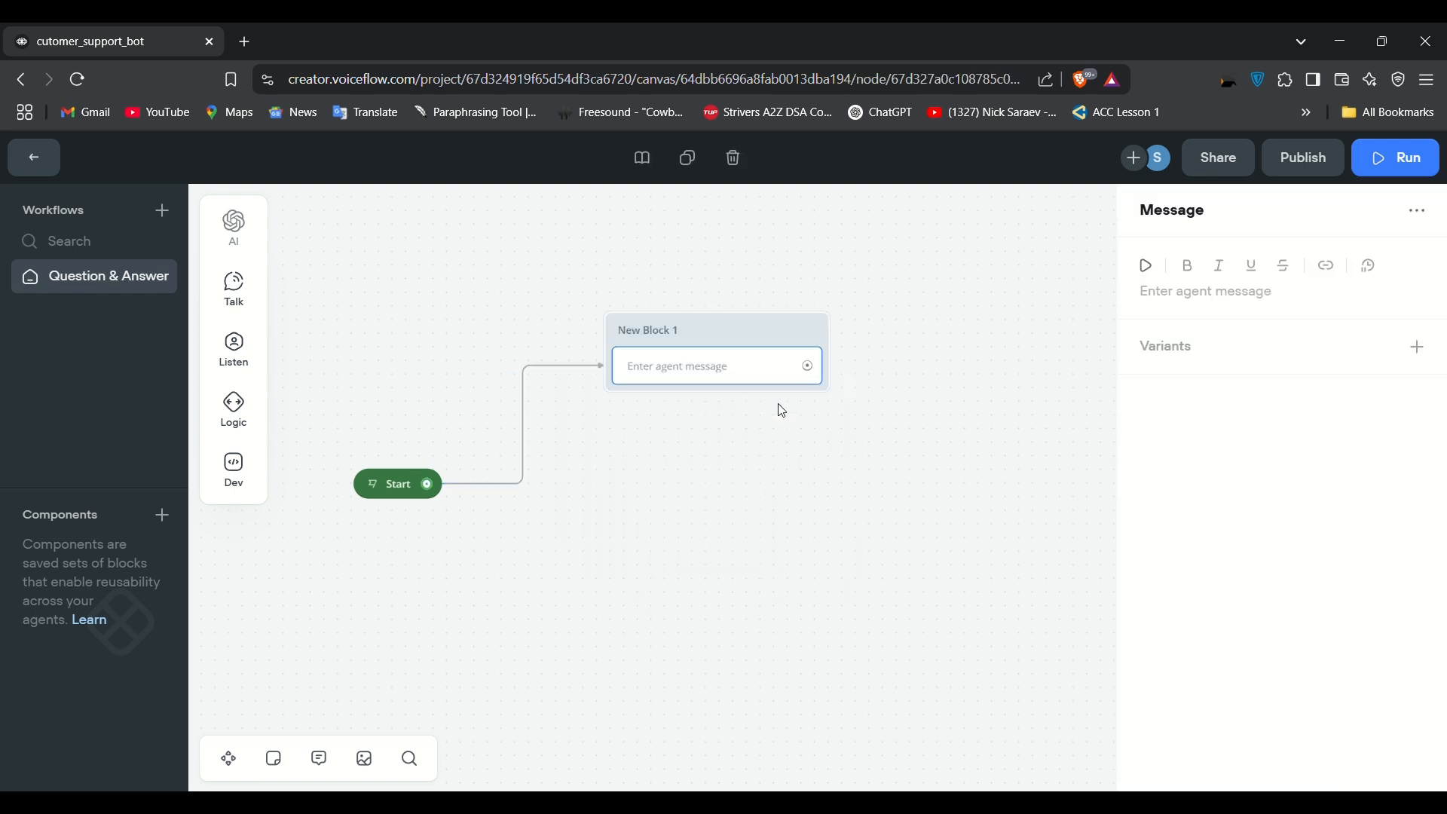
{"action": "left_click", "coordinate": [1286, 309]}
{"action": "type", "text": "Tpo c"}
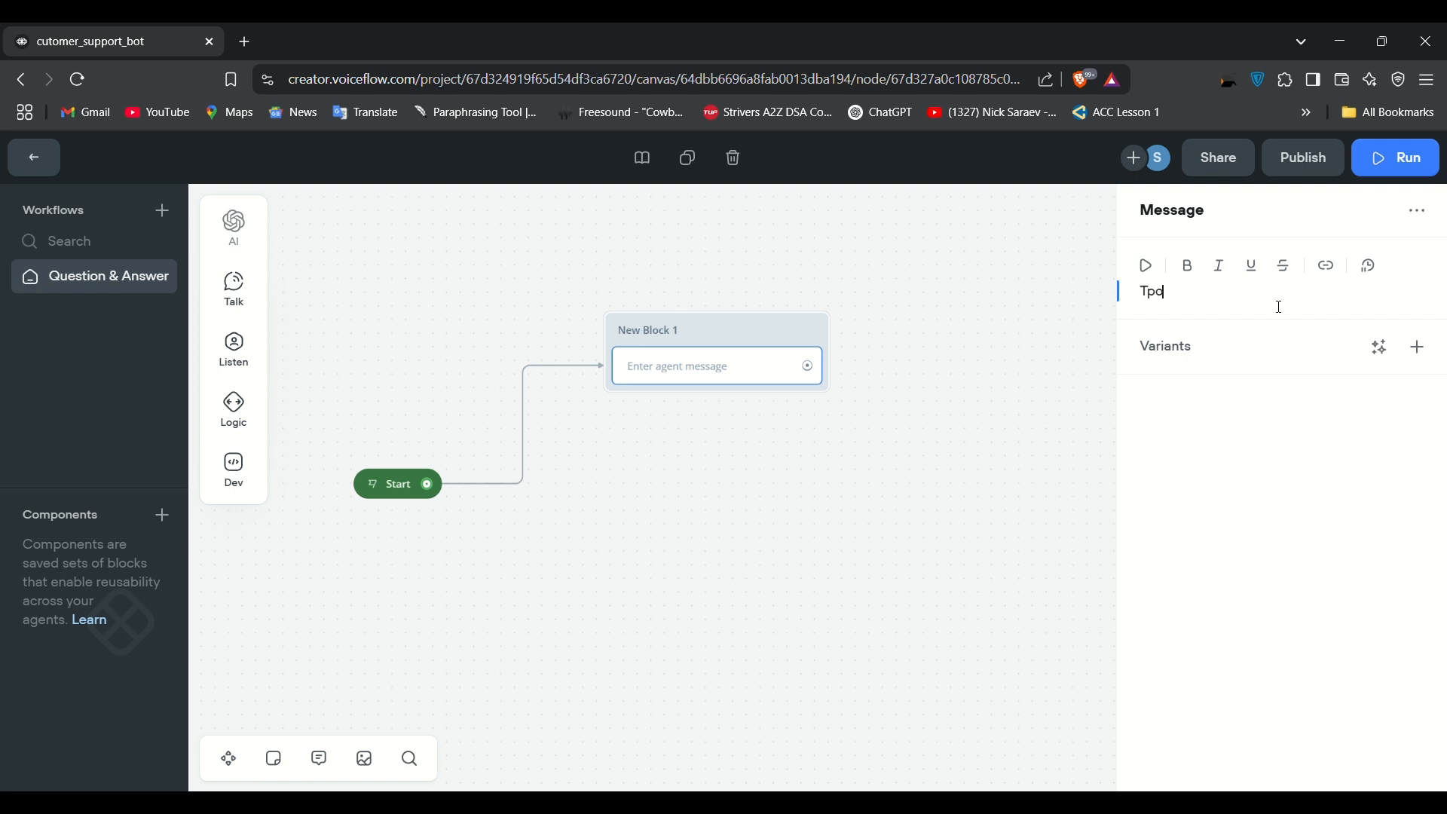
{"action": "key", "text": "BackSpace"}
{"action": "key", "text": "BackSpace"}
{"action": "key", "text": "BackSpace"}
{"action": "key", "text": "BackSpace"}
{"action": "type", "text": "o contact our agent we wil"}
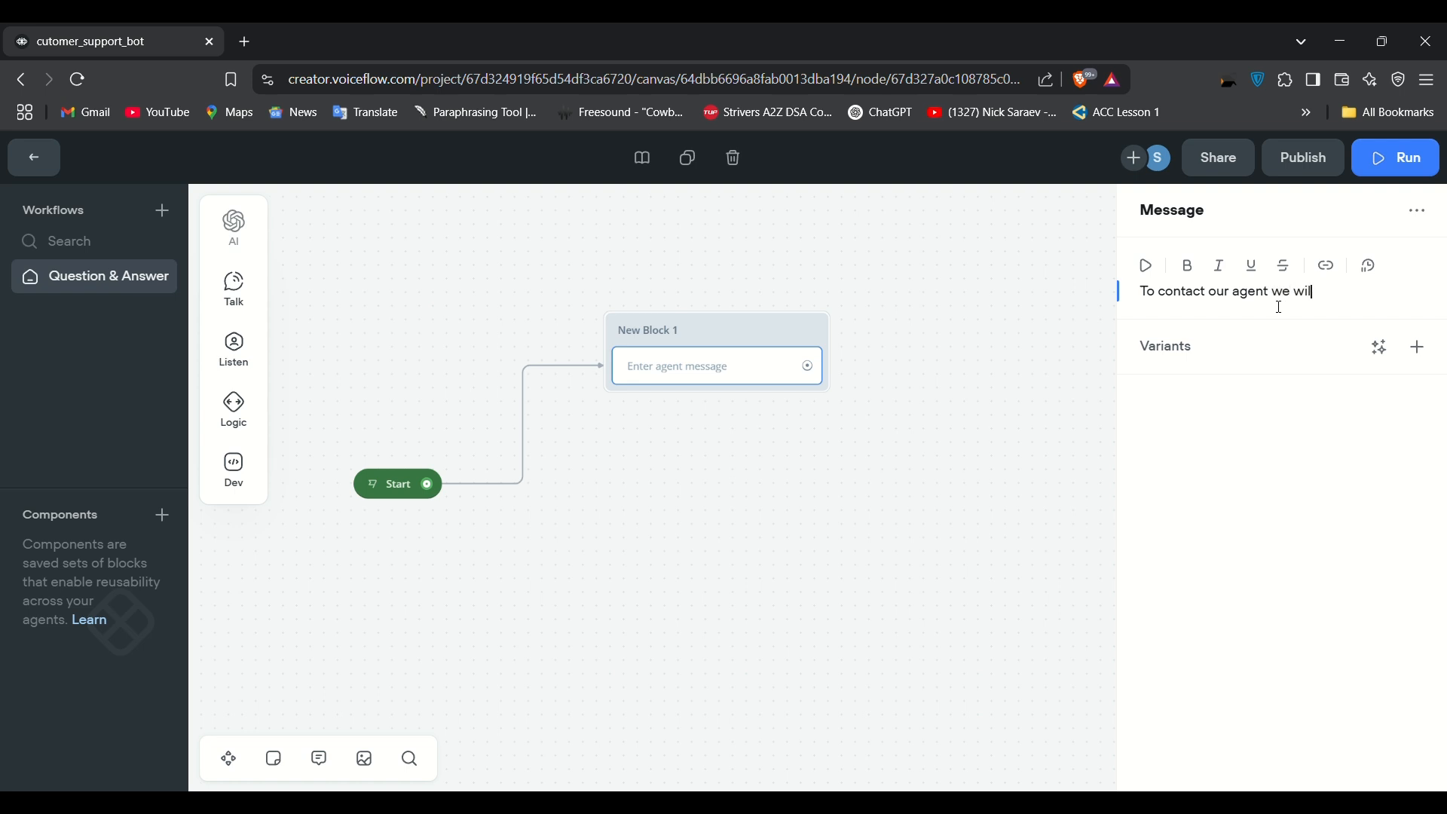
{"action": "type", "text": "l need sone"}
{"action": "key", "text": "BackSpace"}
{"action": "key", "text": "BackSpace"}
{"action": "key", "text": "BackSpace"}
{"action": "type", "text": "me details, "}
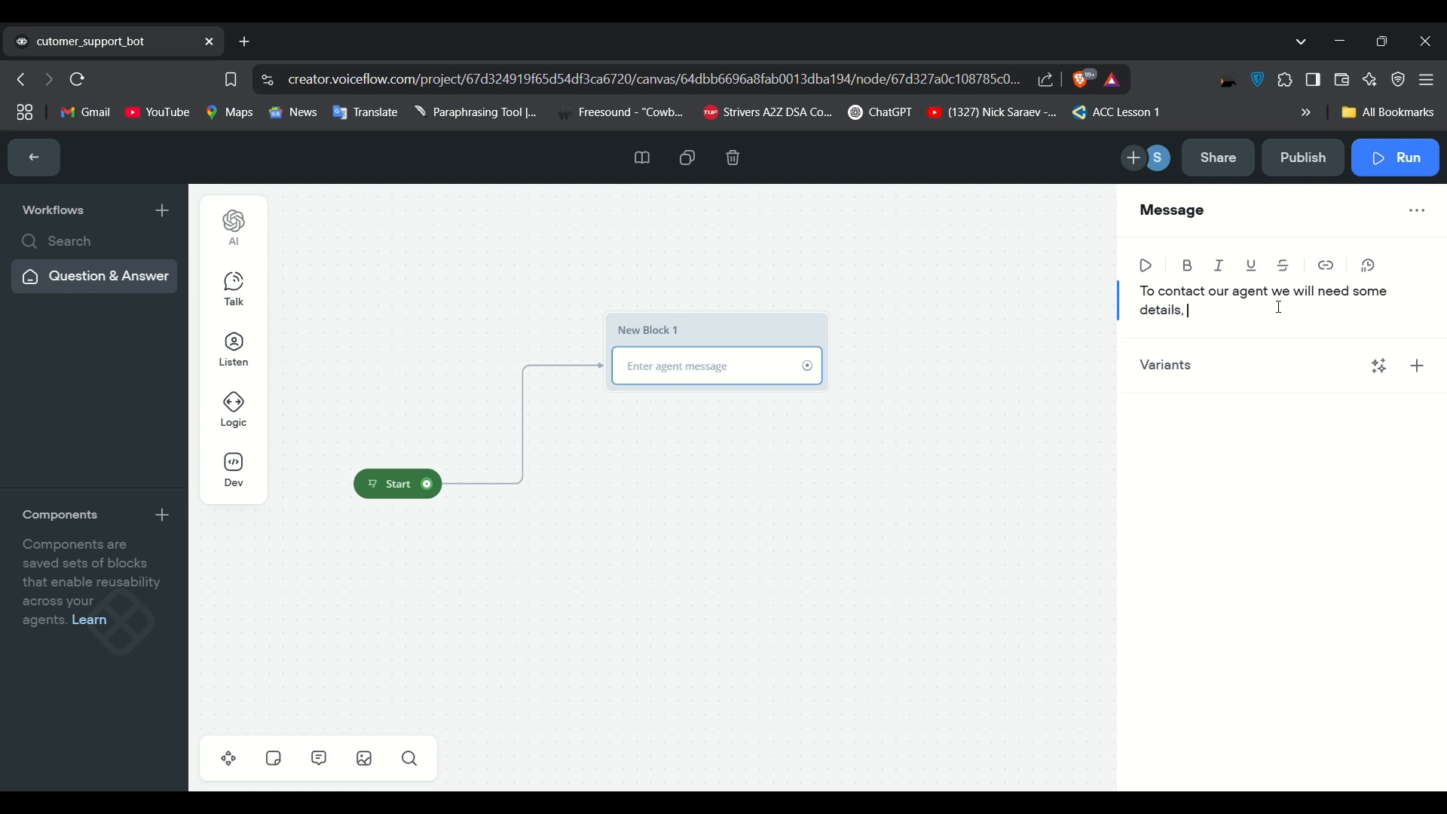
{"action": "type", "text": "would you like to preceed?"}
Step: Generate three variants of that message and close the editor
{"action": "left_click", "coordinate": [1385, 368]}
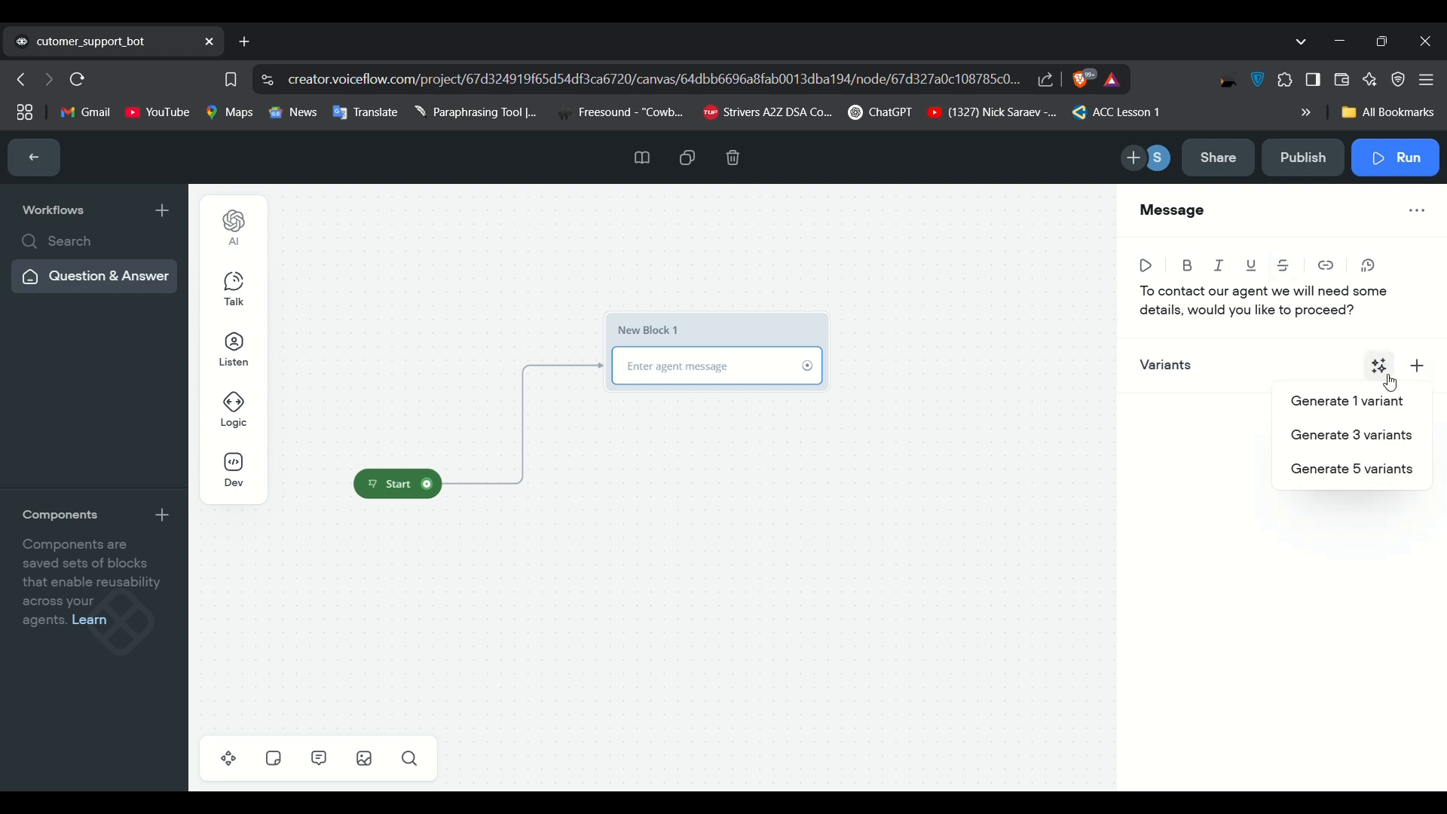
{"action": "left_click", "coordinate": [1365, 436]}
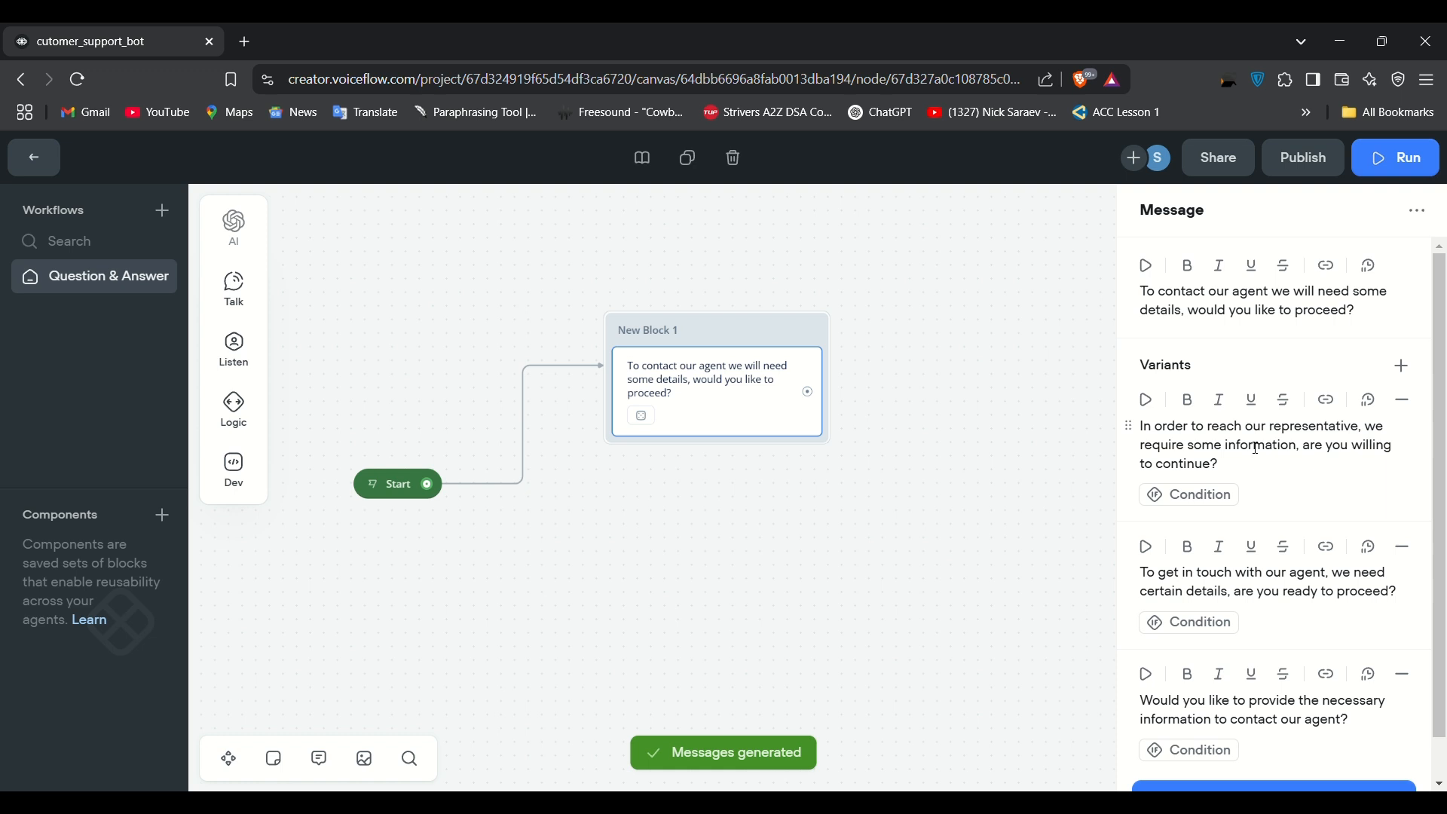
{"action": "scroll", "coordinate": [1257, 448], "scroll_direction": "down", "scroll_amount": 1}
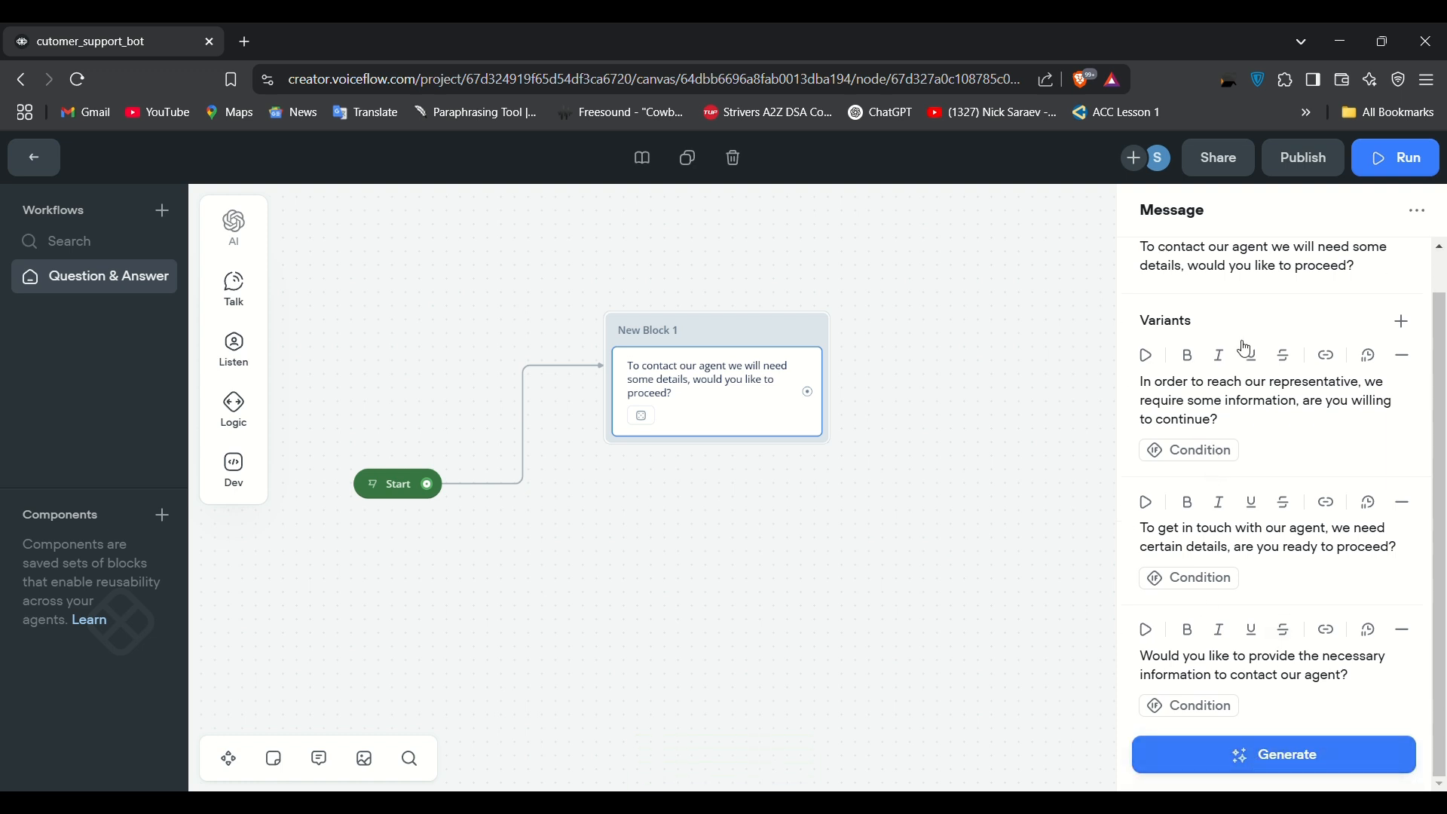
{"action": "left_click", "coordinate": [987, 360]}
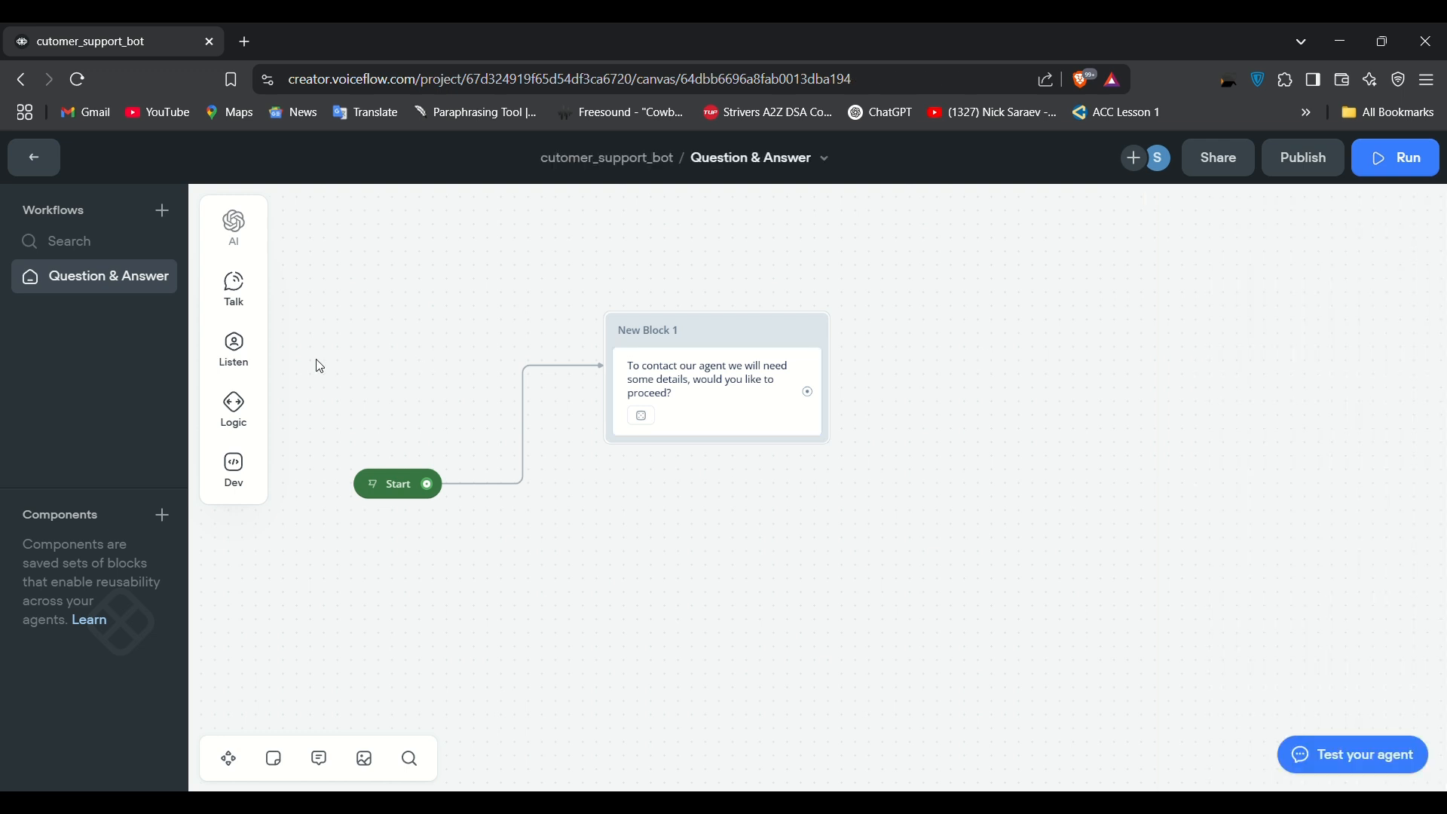
Step: Add a choice step to New Block 1 with two triggers: the Yes intent and the No intent
{"action": "mouse_move", "coordinate": [240, 350]}
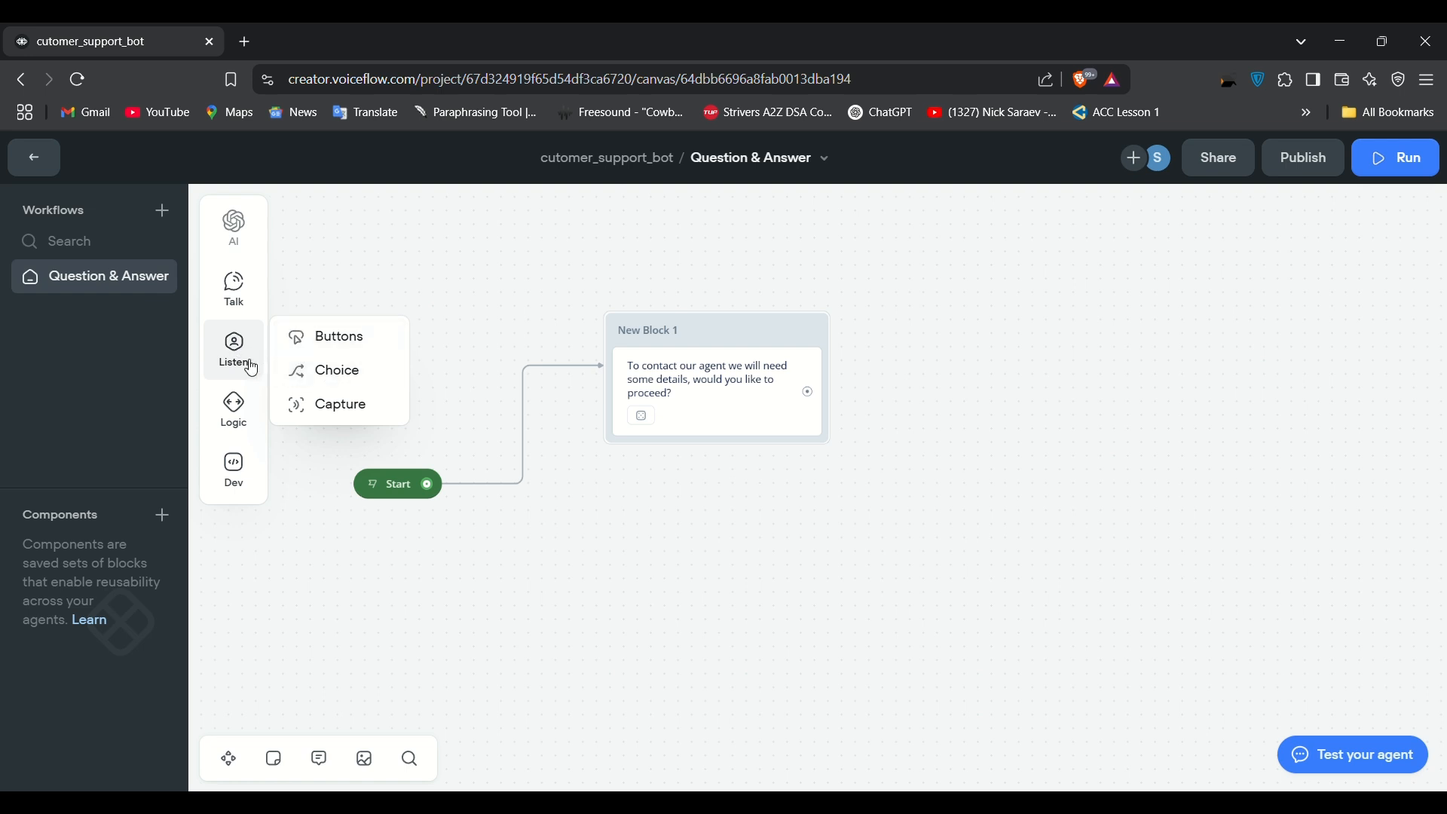
{"action": "left_click_drag", "start_coordinate": [306, 373], "coordinate": [700, 461]}
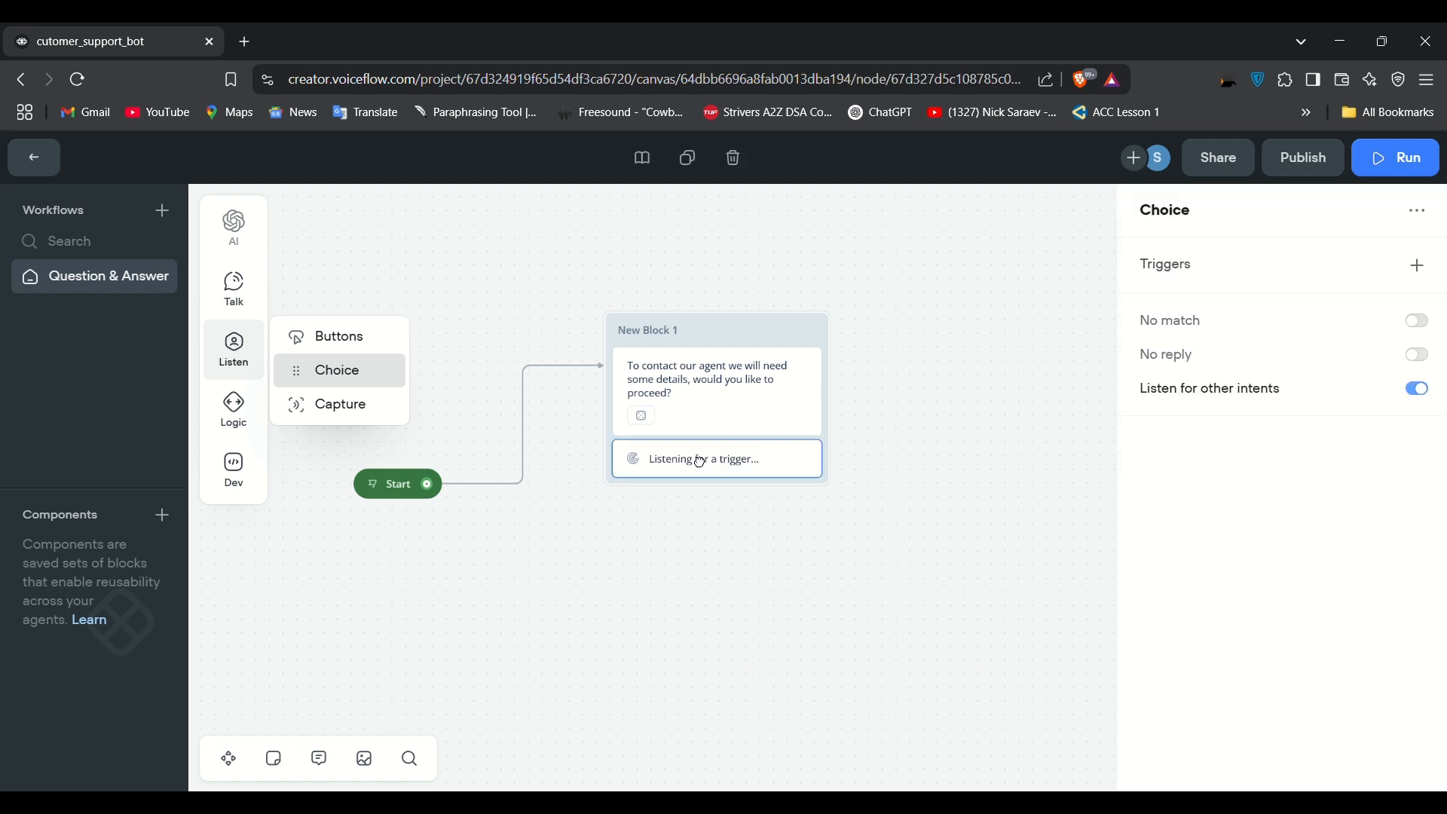
{"action": "left_click", "coordinate": [1426, 266]}
{"action": "left_click", "coordinate": [977, 346]}
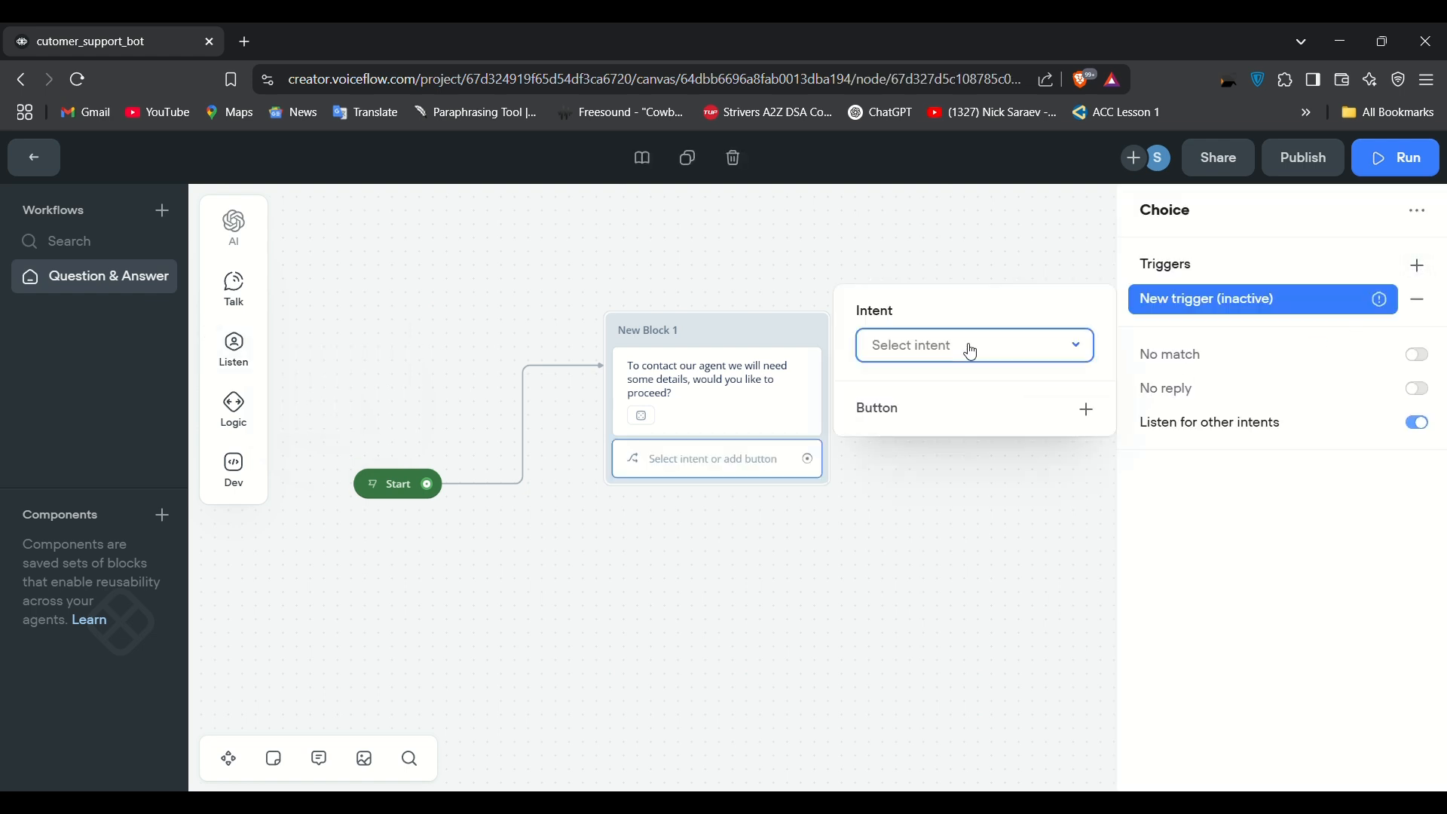
{"action": "left_click", "coordinate": [893, 498]}
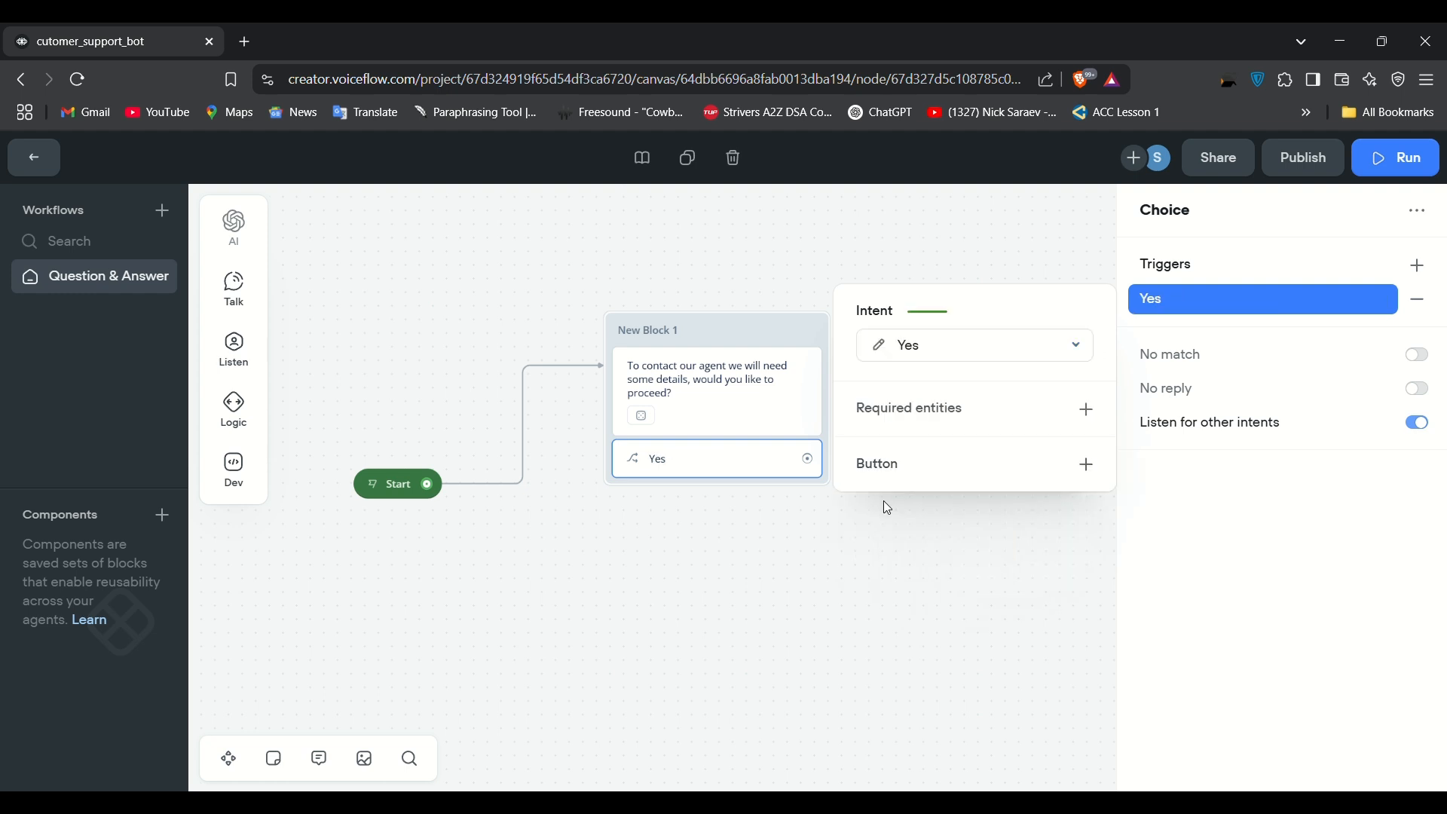
{"action": "left_click", "coordinate": [1424, 266]}
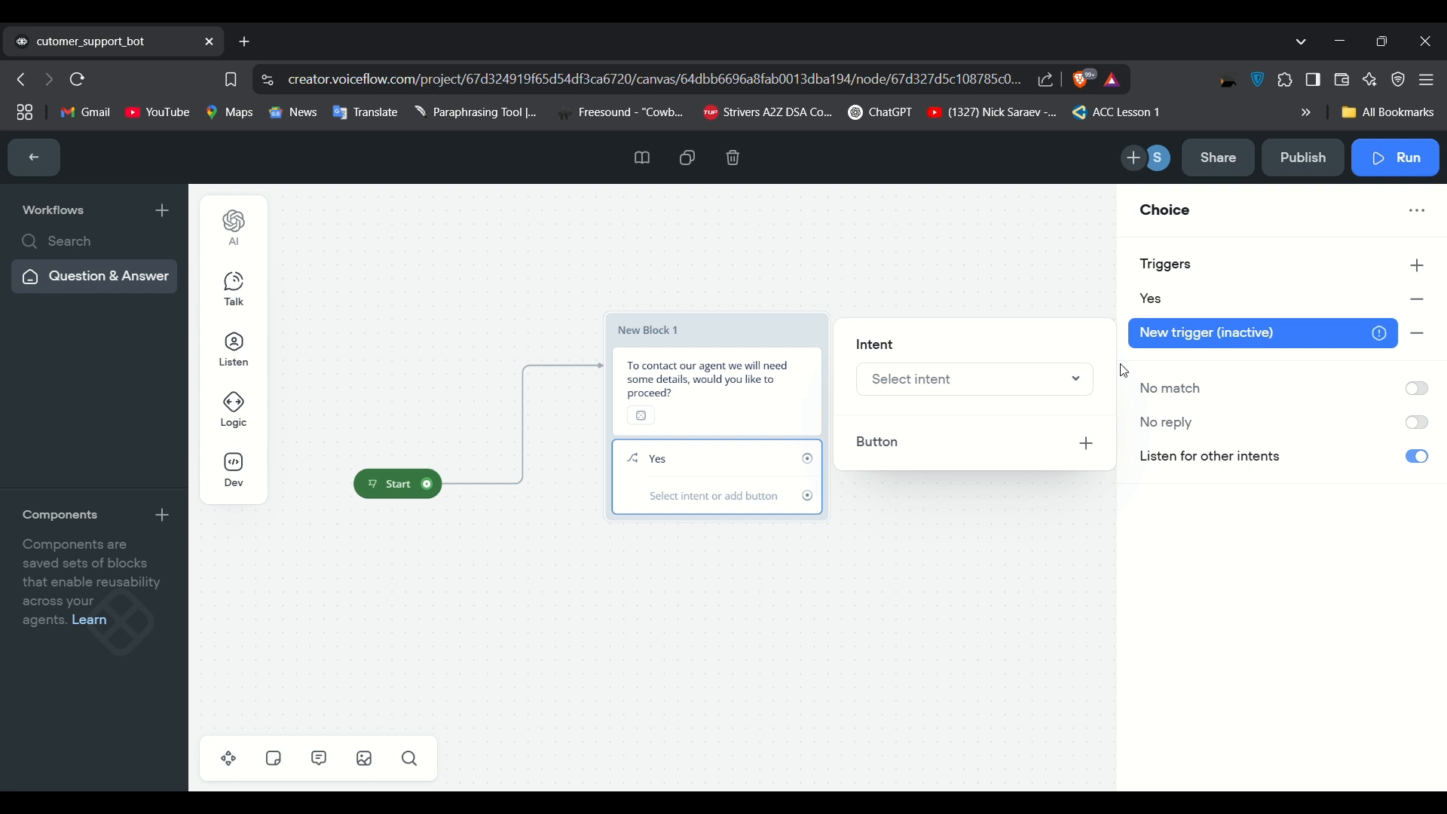
{"action": "left_click", "coordinate": [937, 396]}
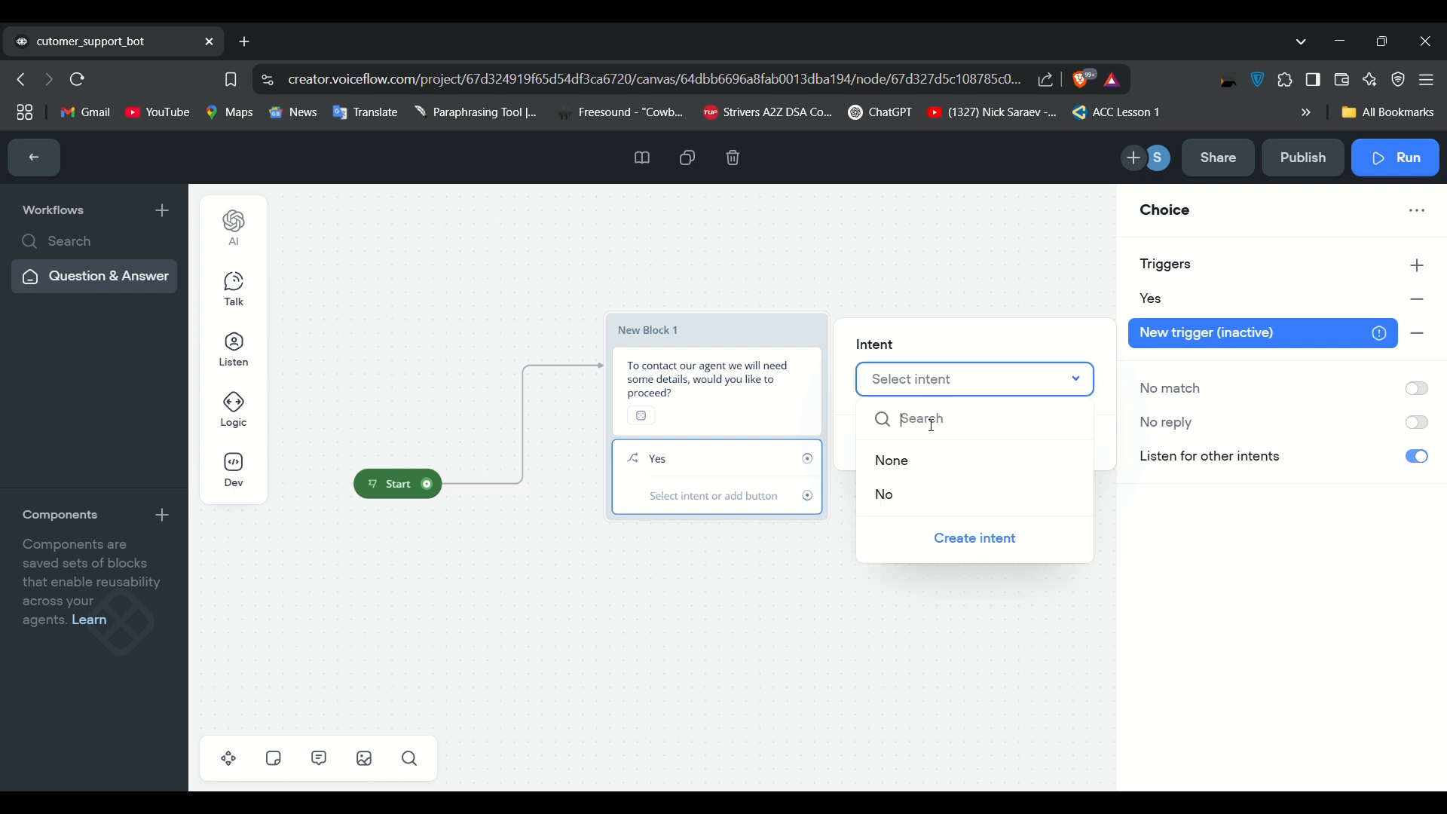
{"action": "left_click", "coordinate": [890, 500]}
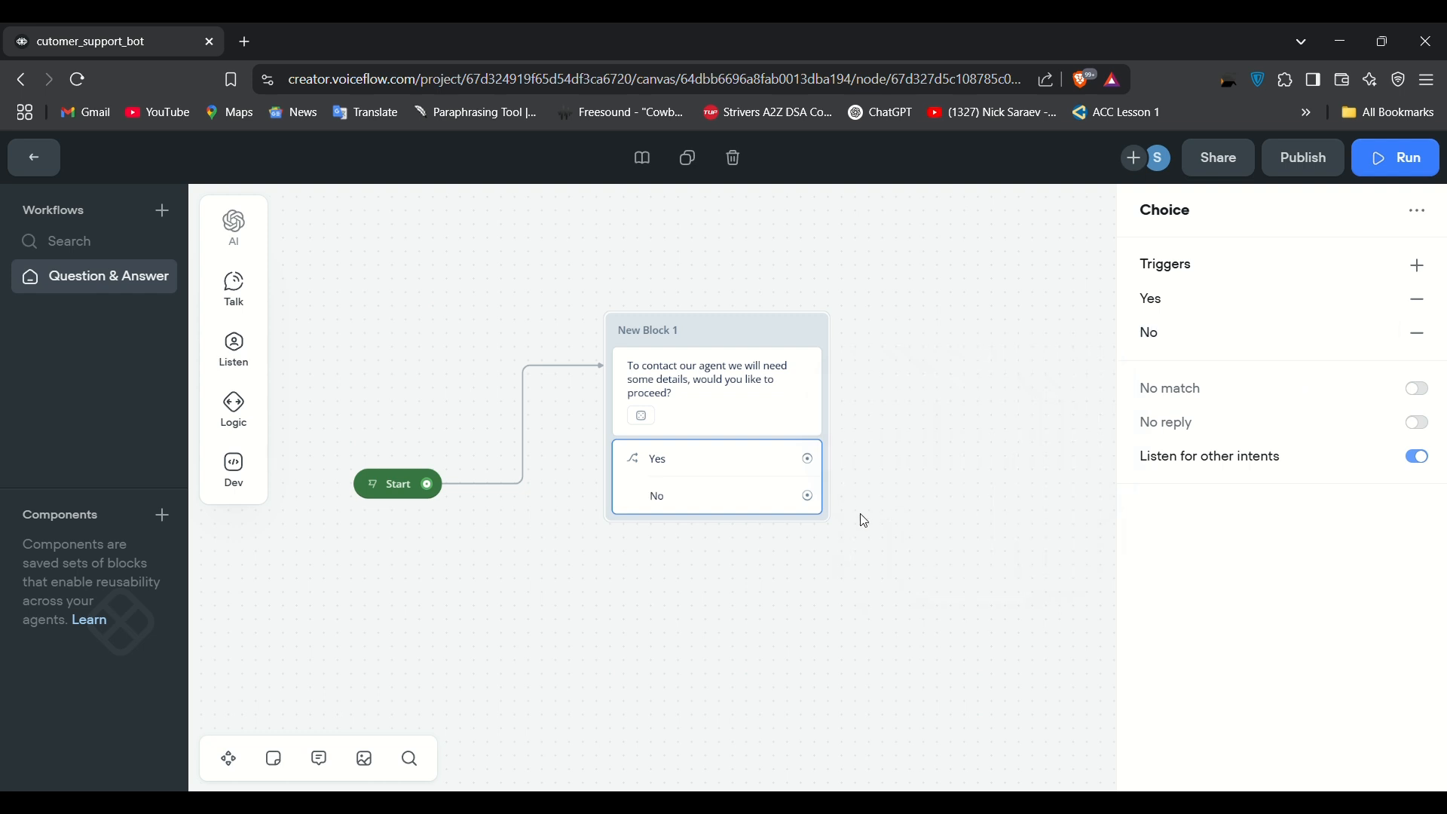
{"action": "left_click", "coordinate": [893, 513]}
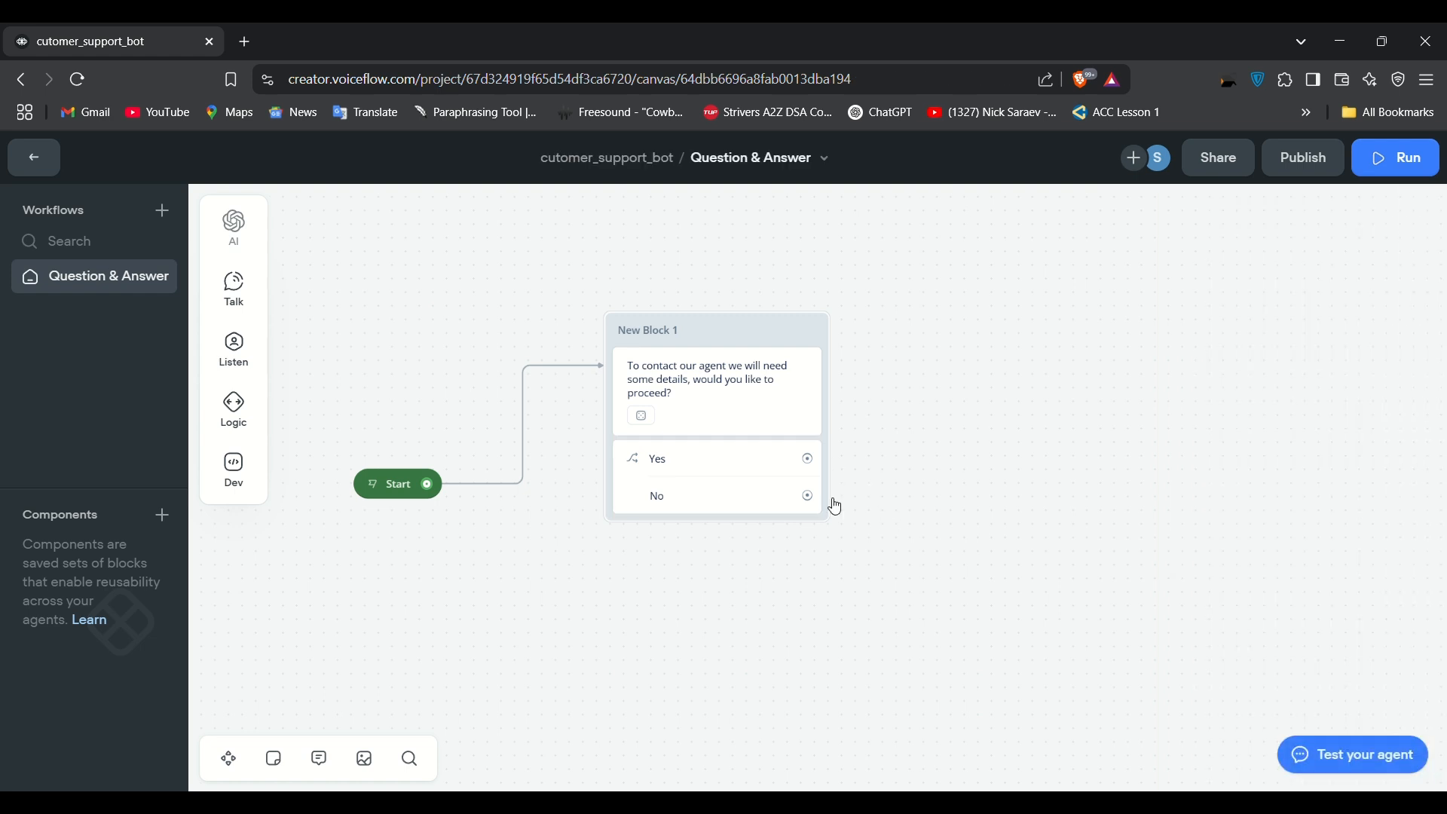
Step: Loop the No path back to Start with a Go to Block step, then start a connector from Yes
{"action": "left_click_drag", "start_coordinate": [811, 499], "coordinate": [611, 332]}
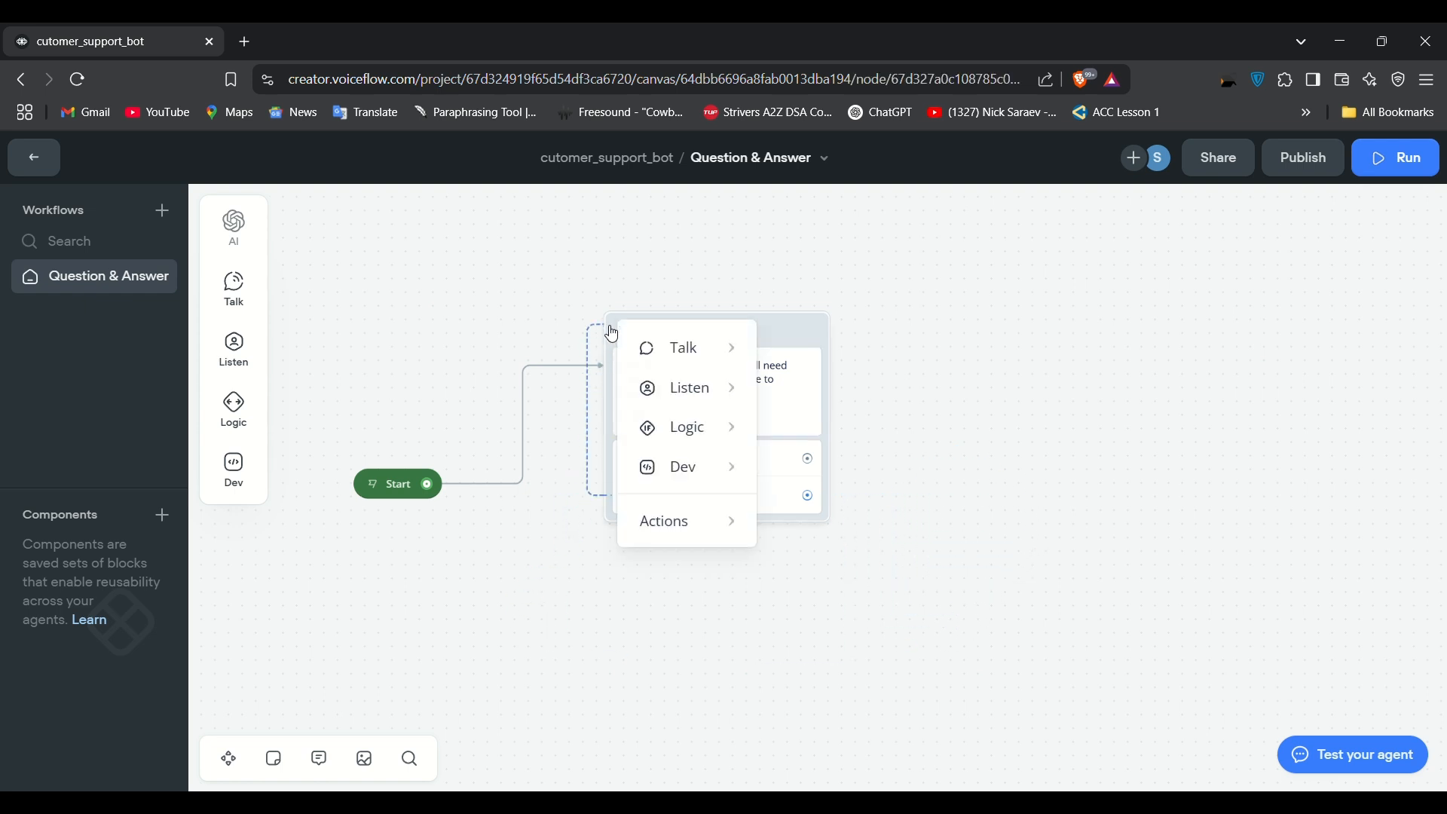
{"action": "left_click", "coordinate": [926, 367]}
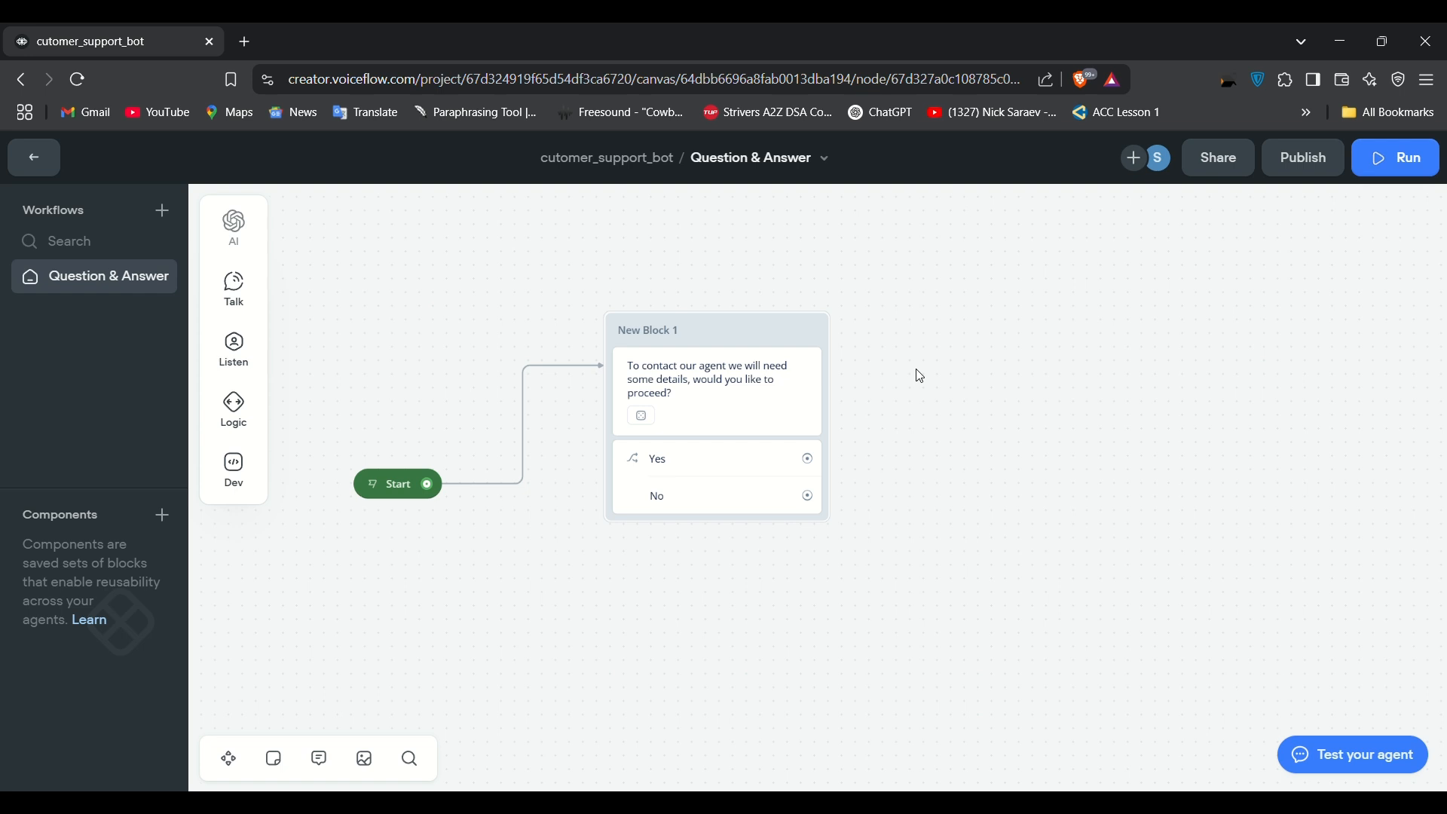
{"action": "left_click_drag", "start_coordinate": [810, 497], "coordinate": [835, 357]}
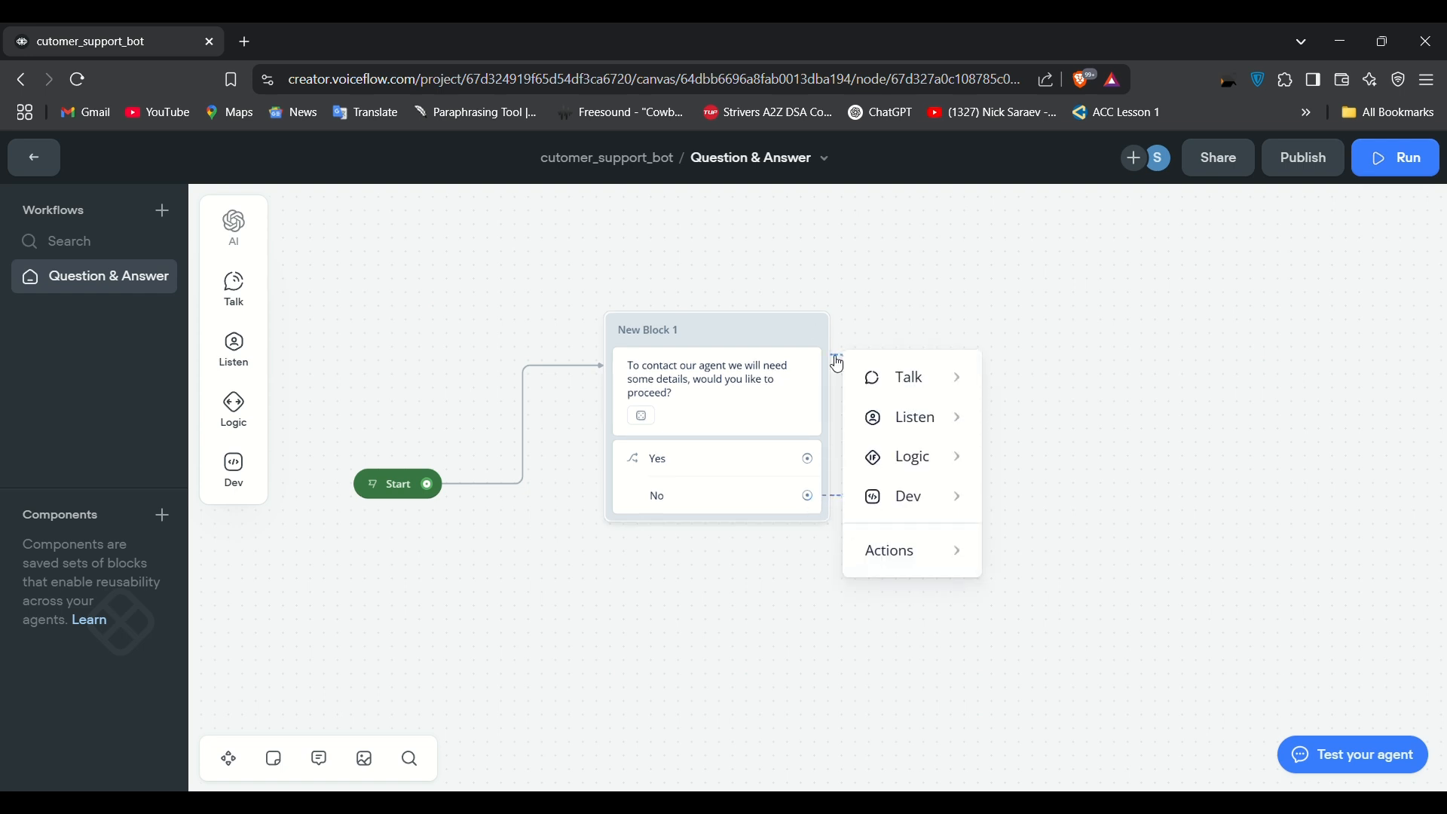
{"action": "left_click", "coordinate": [848, 305]}
{"action": "left_click_drag", "start_coordinate": [818, 501], "coordinate": [936, 480]}
{"action": "mouse_move", "coordinate": [1003, 682]}
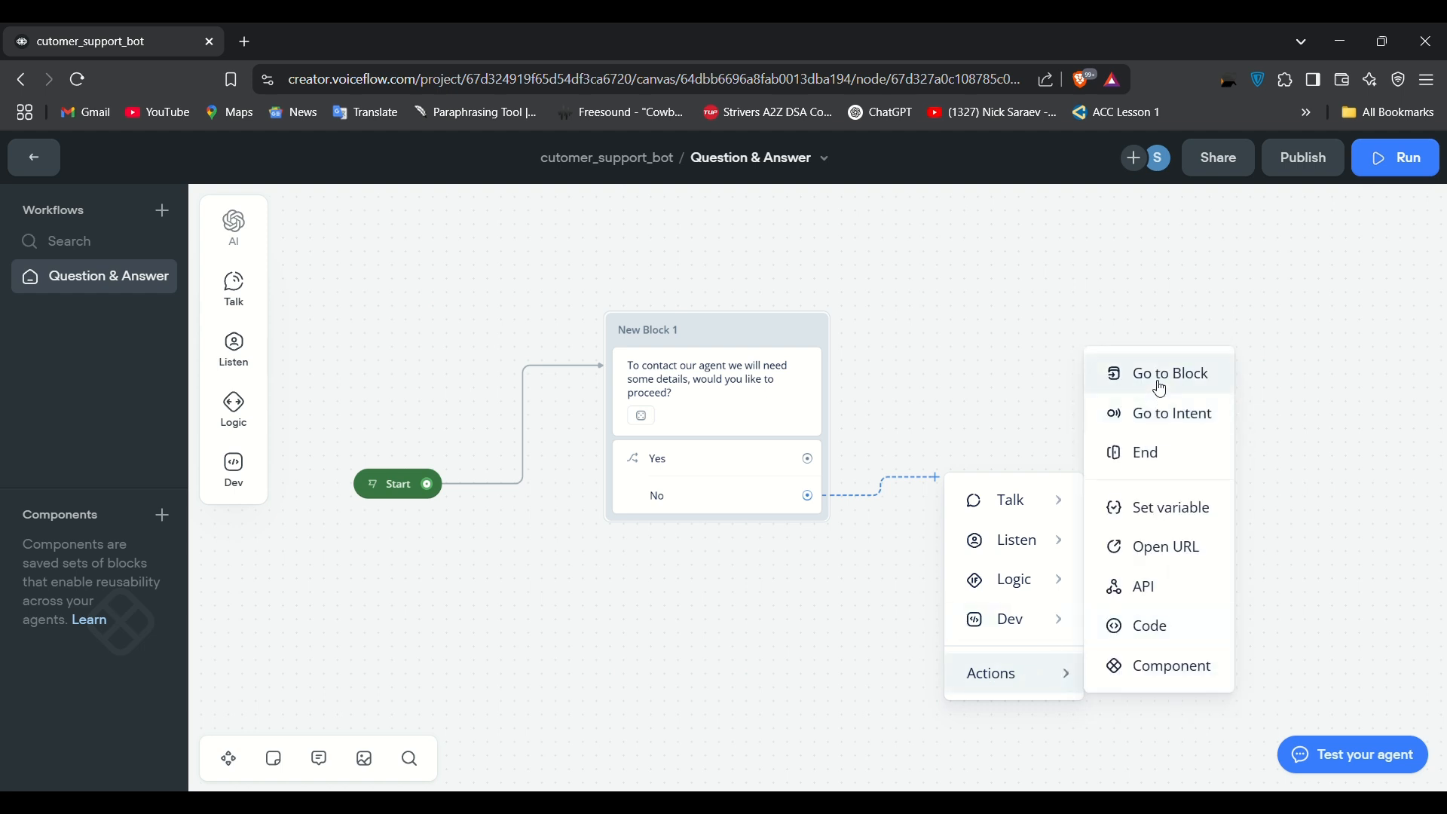
{"action": "left_click", "coordinate": [1155, 377]}
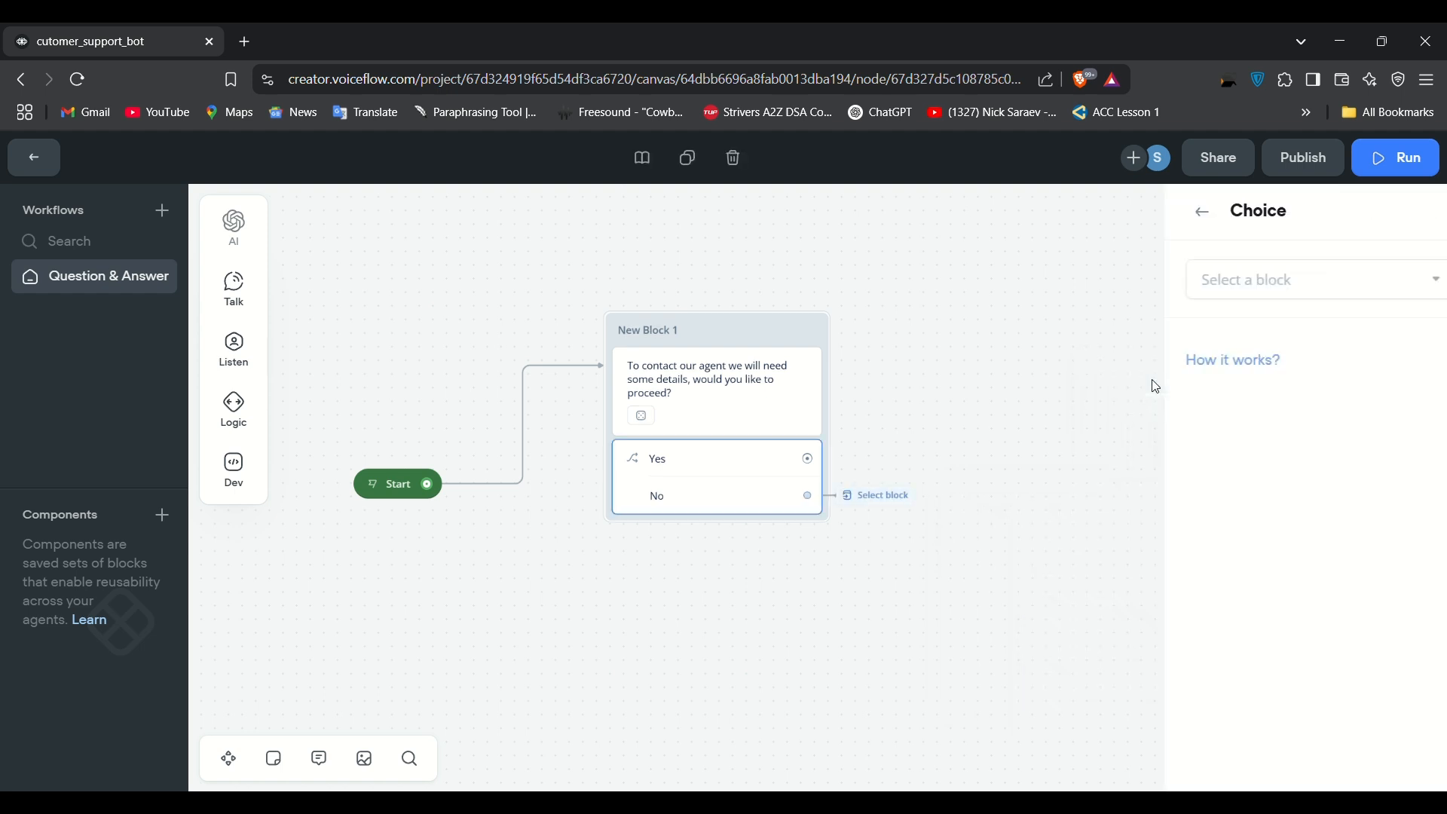
{"action": "left_click", "coordinate": [1280, 287]}
{"action": "mouse_move", "coordinate": [1281, 417]}
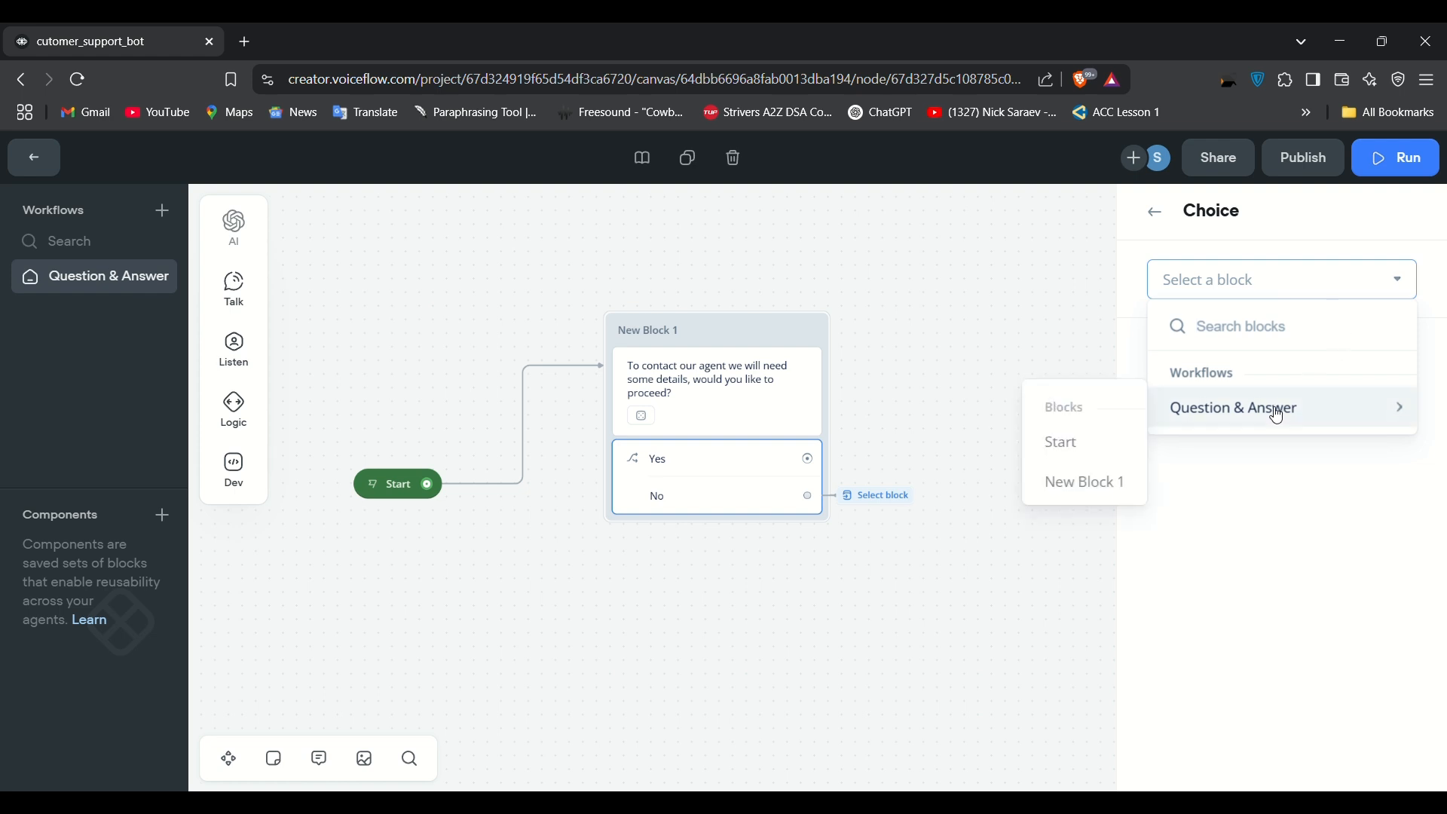
{"action": "left_click", "coordinate": [1044, 442]}
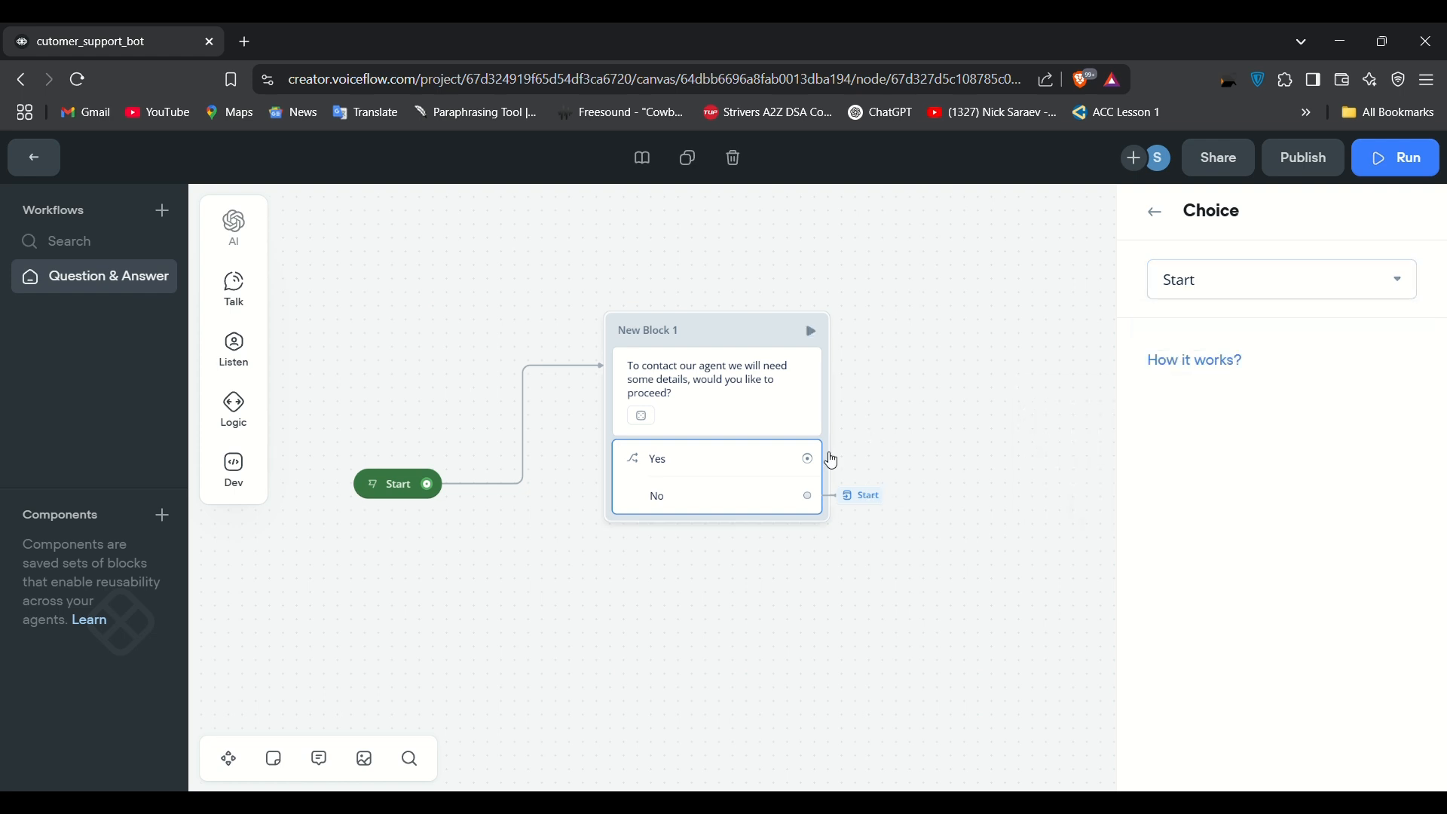
{"action": "left_click_drag", "start_coordinate": [817, 460], "coordinate": [940, 322]}
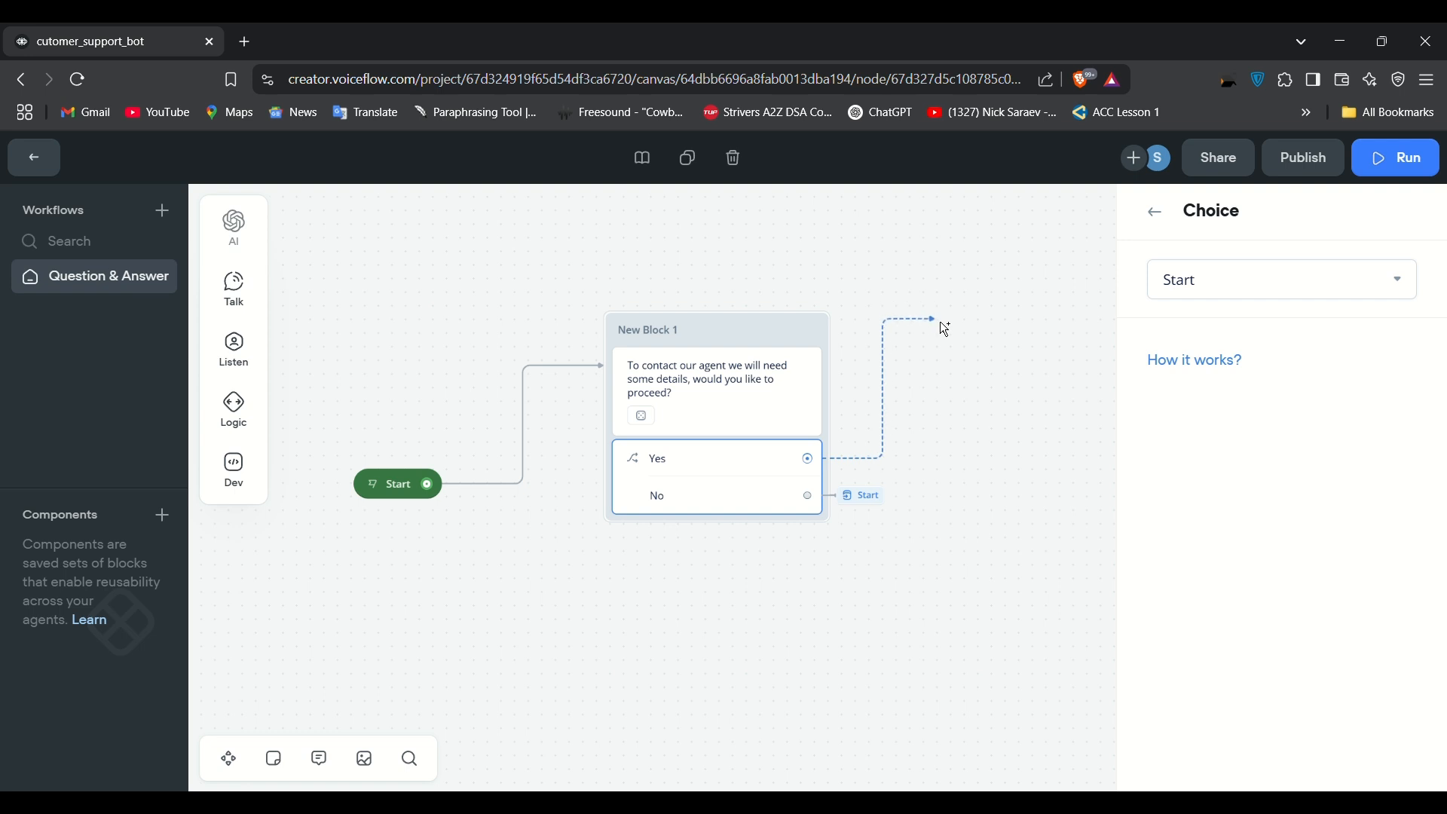
Step: From the Yes path, add a message step saying 'Lets start with your full name'
{"action": "left_click_drag", "start_coordinate": [940, 321], "coordinate": [939, 321]}
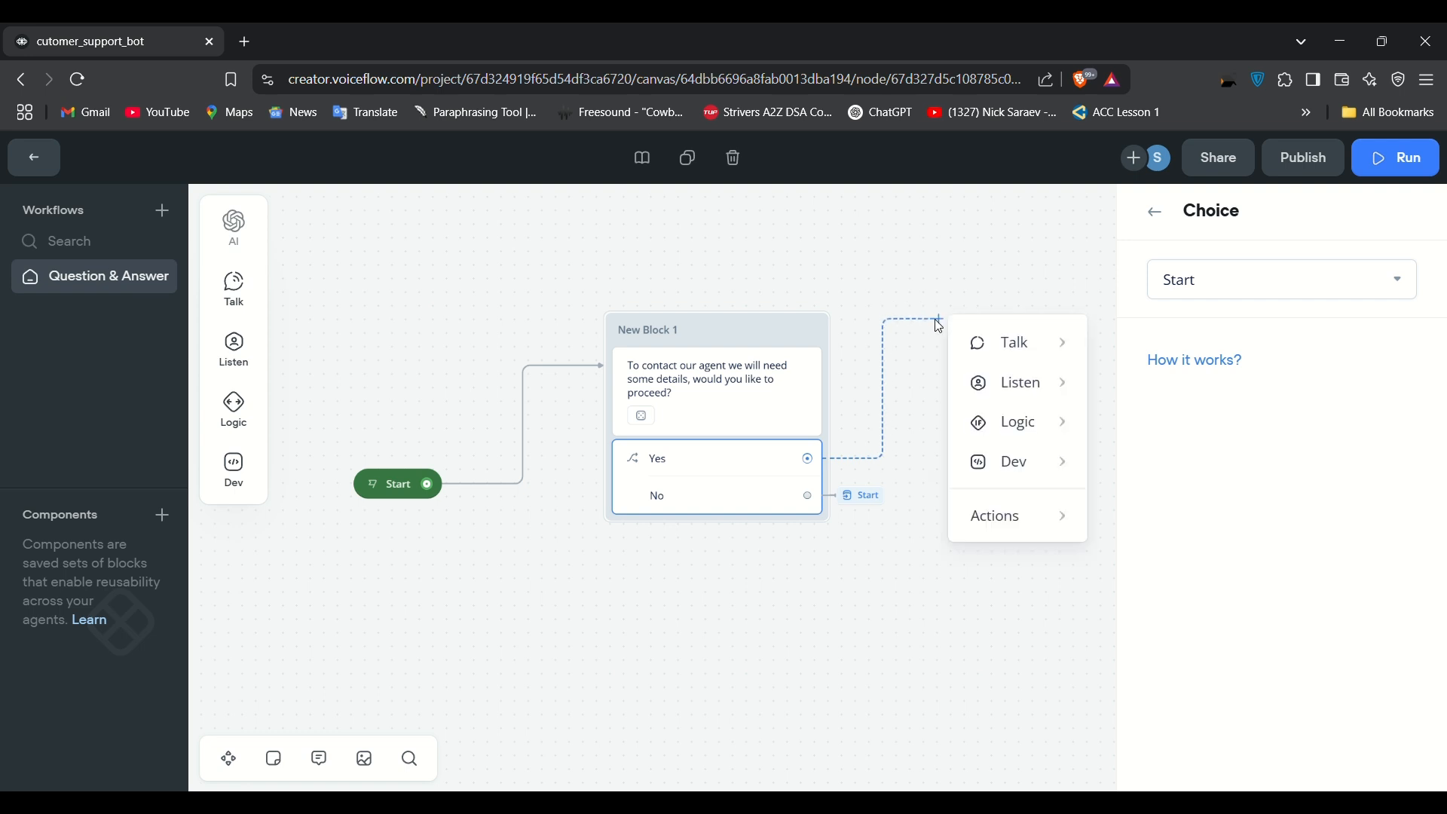
{"action": "mouse_move", "coordinate": [993, 347]}
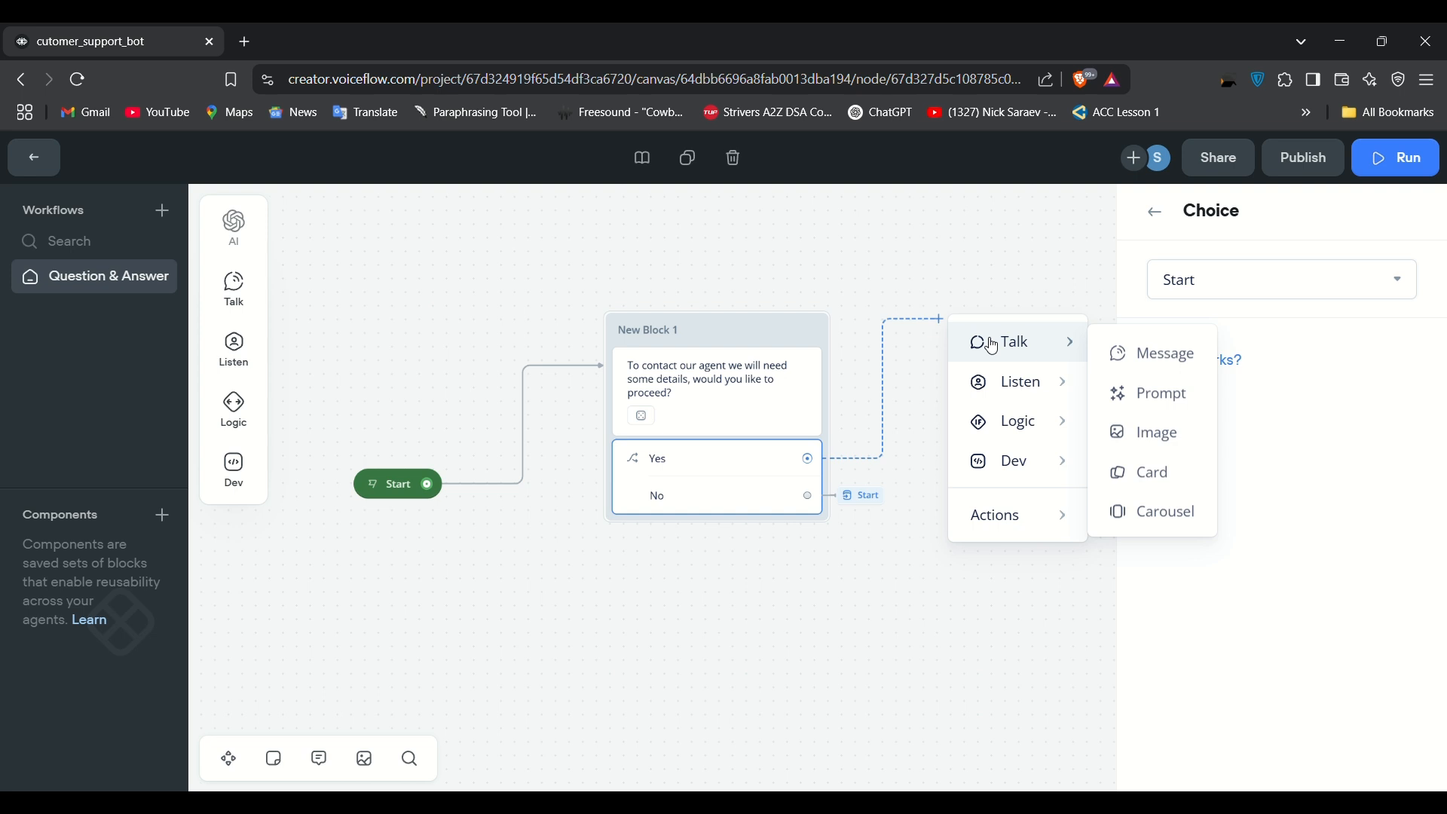
{"action": "left_click", "coordinate": [1114, 351]}
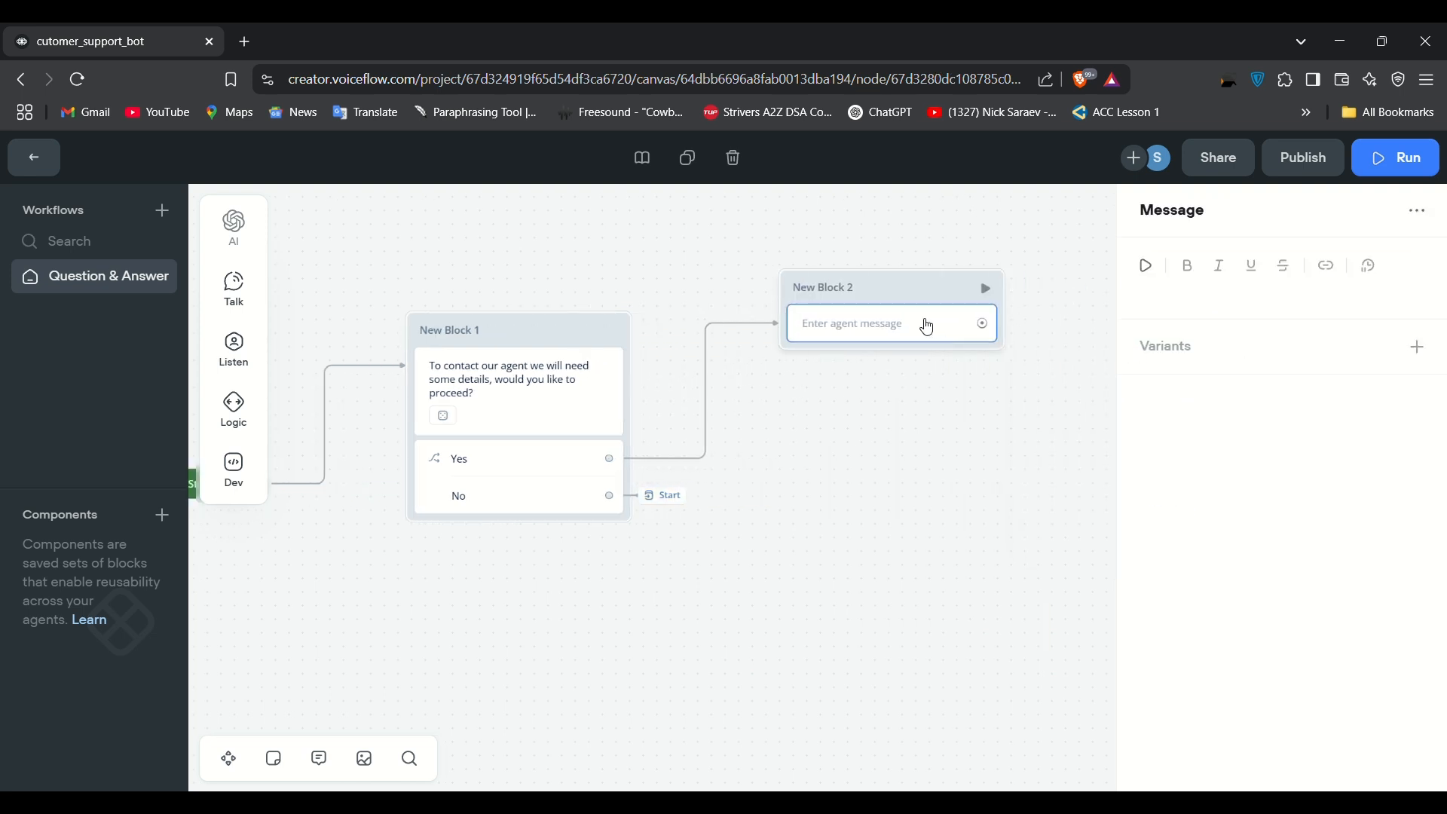
{"action": "left_click", "coordinate": [1170, 304]}
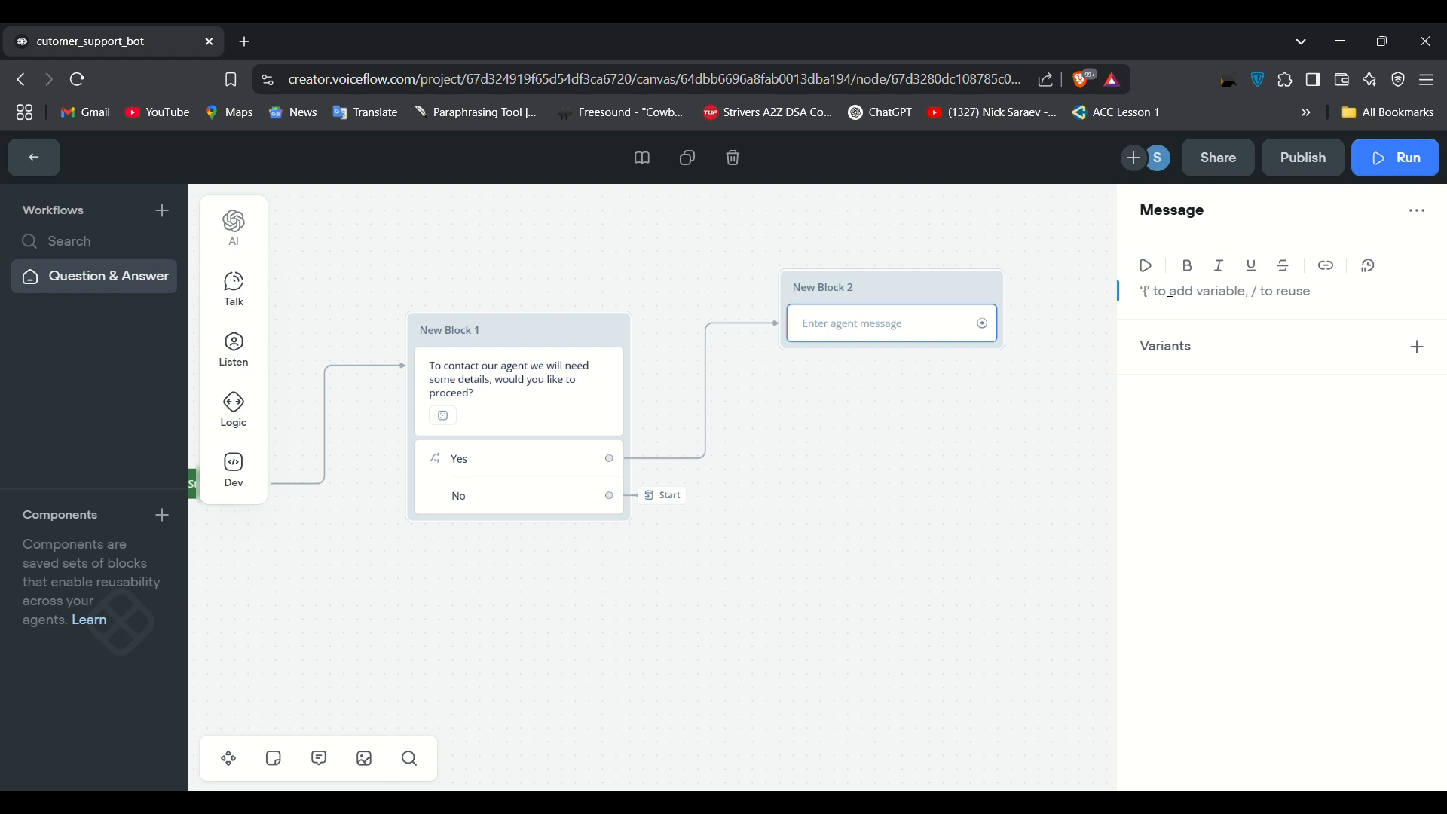
{"action": "type", "text": "Lets sa"}
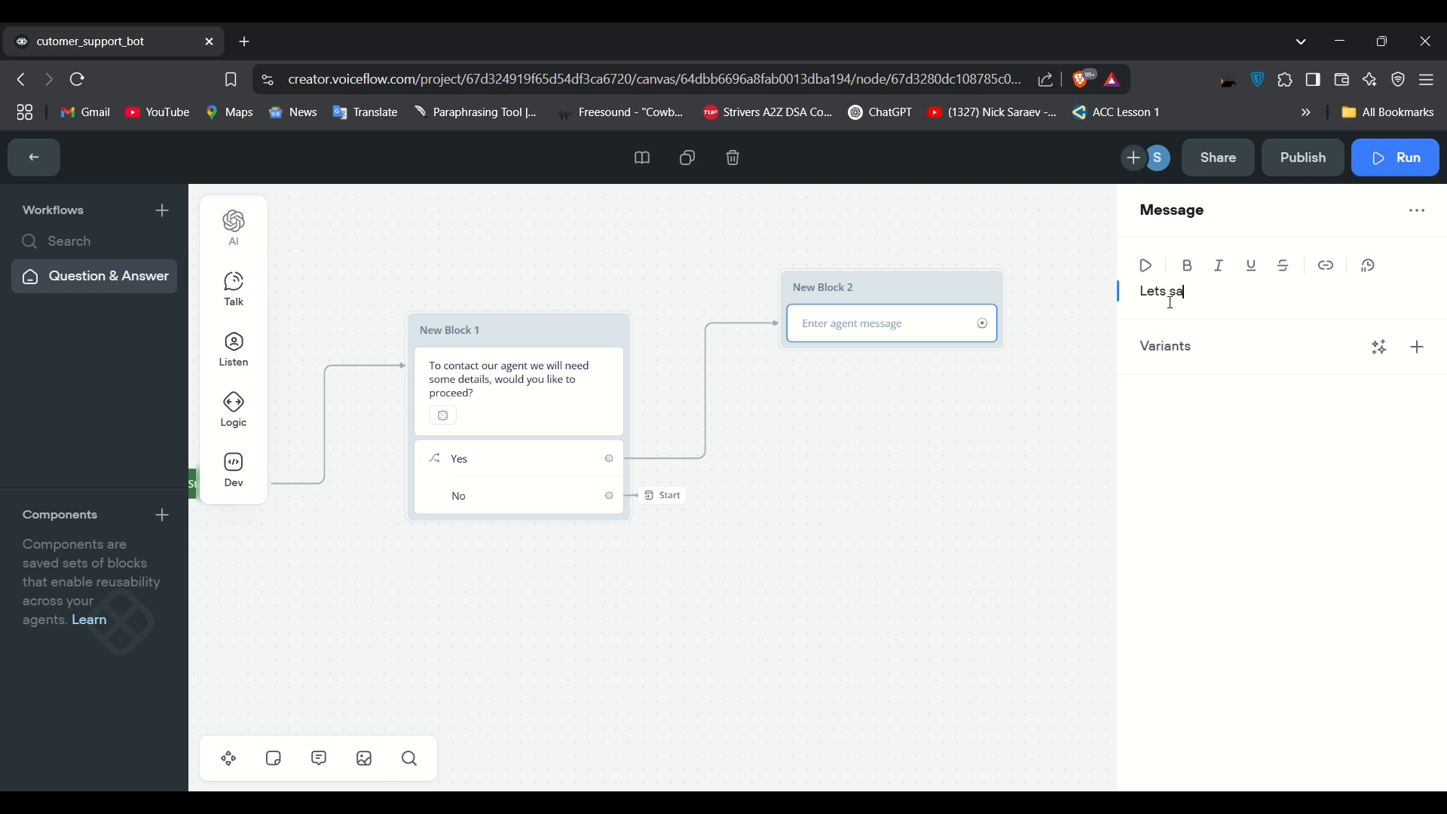
{"action": "key", "text": "BackSpace"}
{"action": "type", "text": "tart with your full name"}
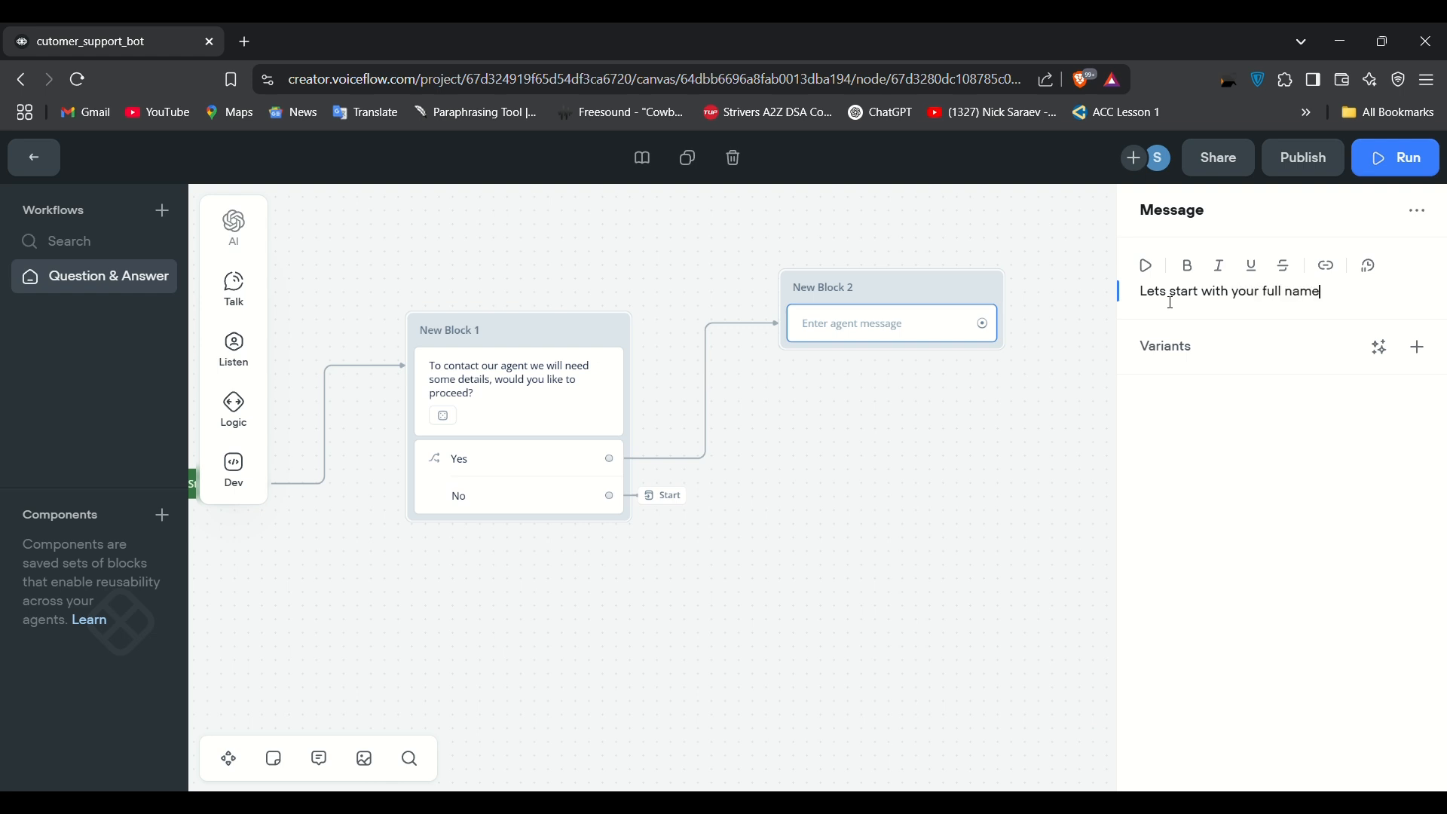
Step: Generate three variants of the full-name message and close the editor
{"action": "left_click", "coordinate": [1380, 348]}
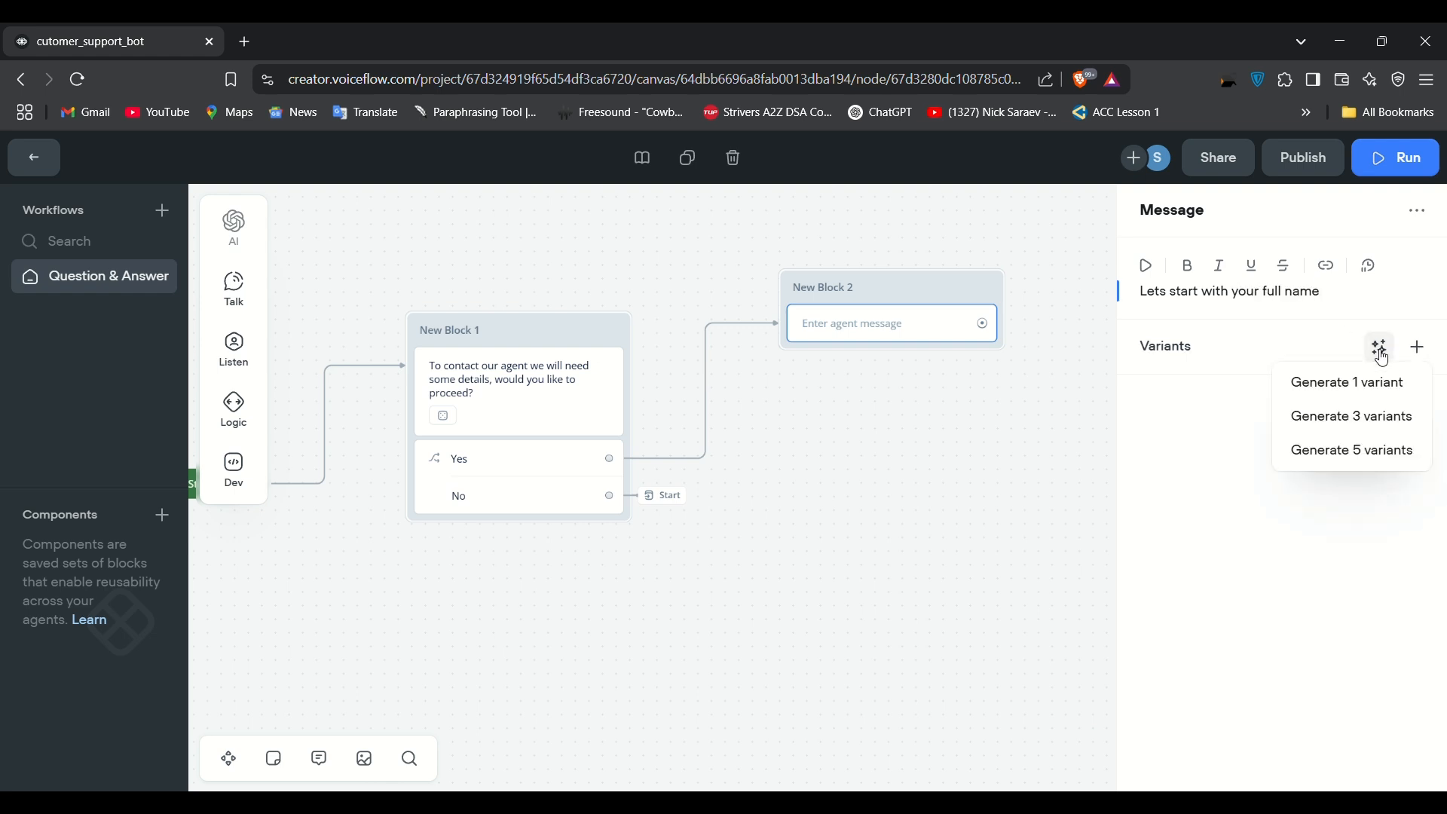
{"action": "left_click", "coordinate": [1385, 351]}
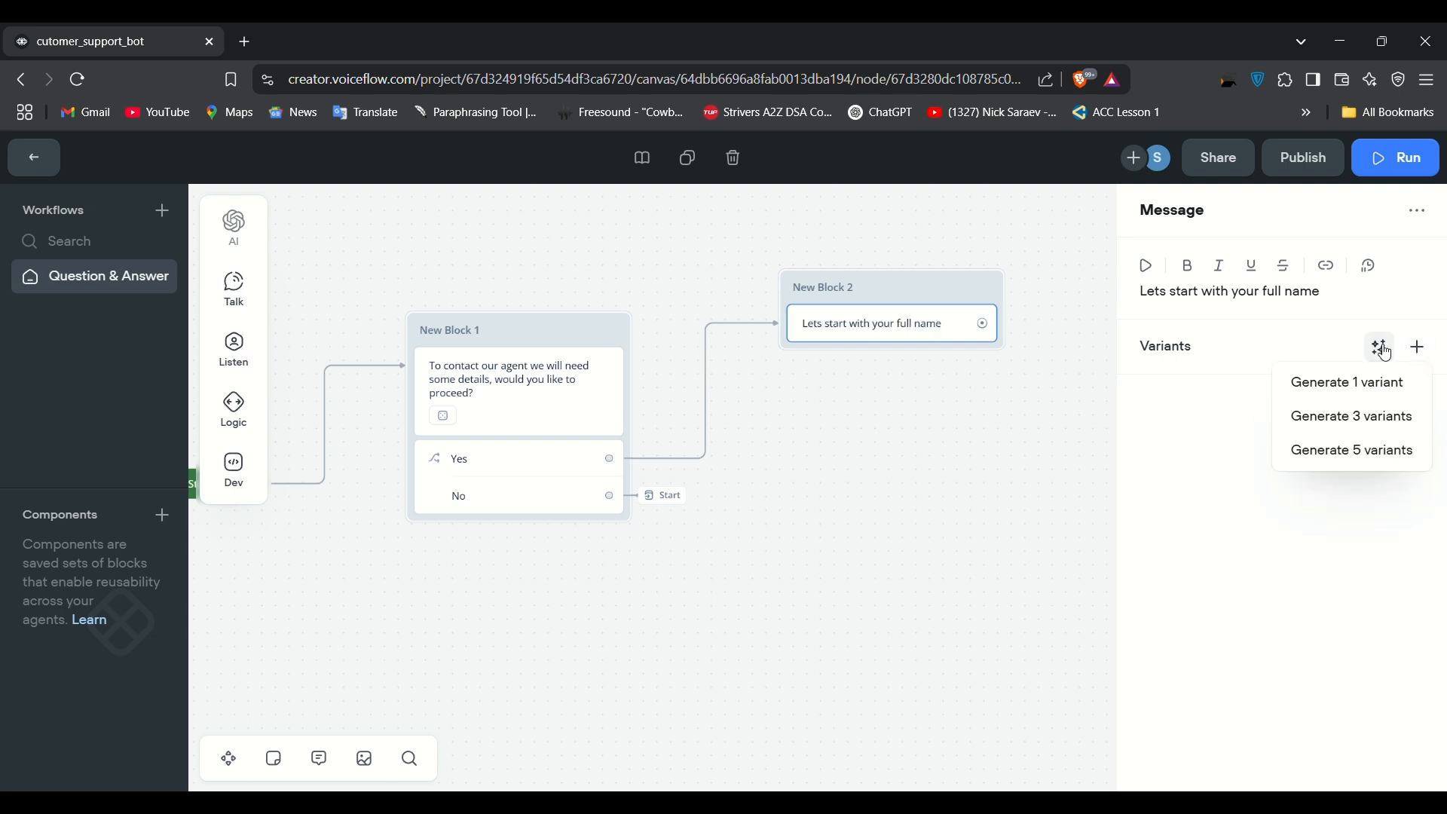
{"action": "left_click", "coordinate": [1357, 423]}
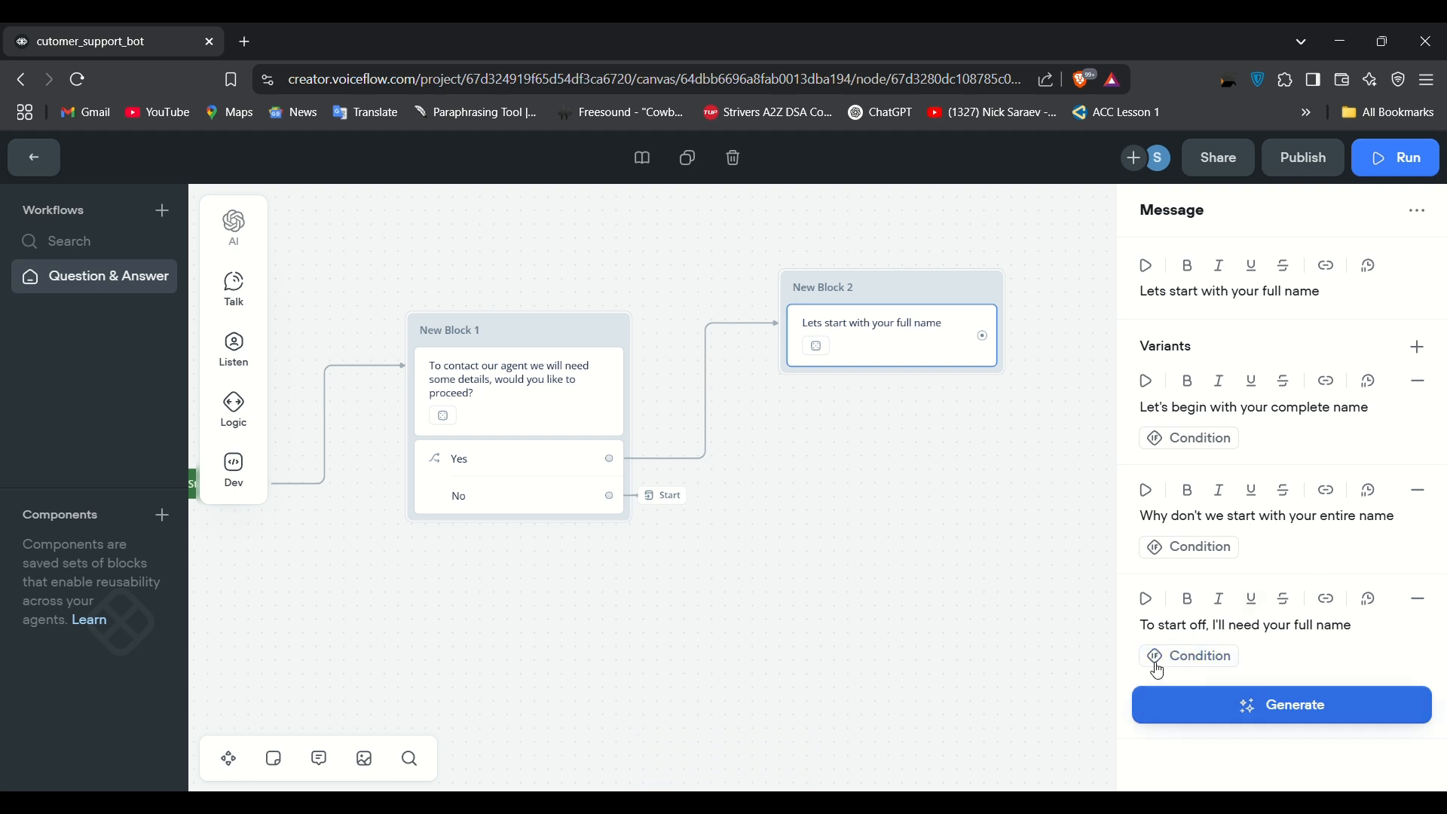
{"action": "left_click", "coordinate": [1038, 346]}
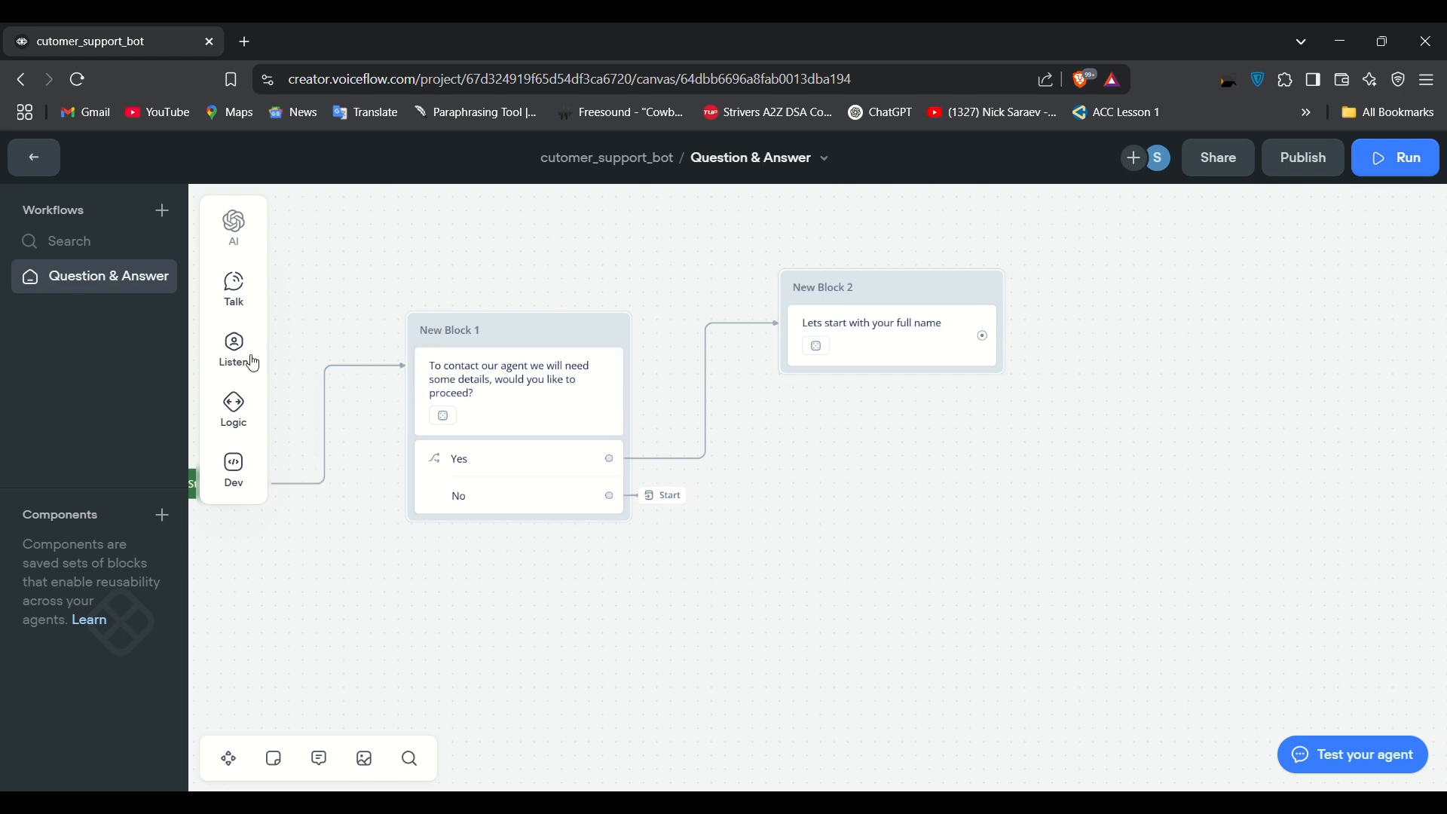
{"action": "mouse_move", "coordinate": [247, 361]}
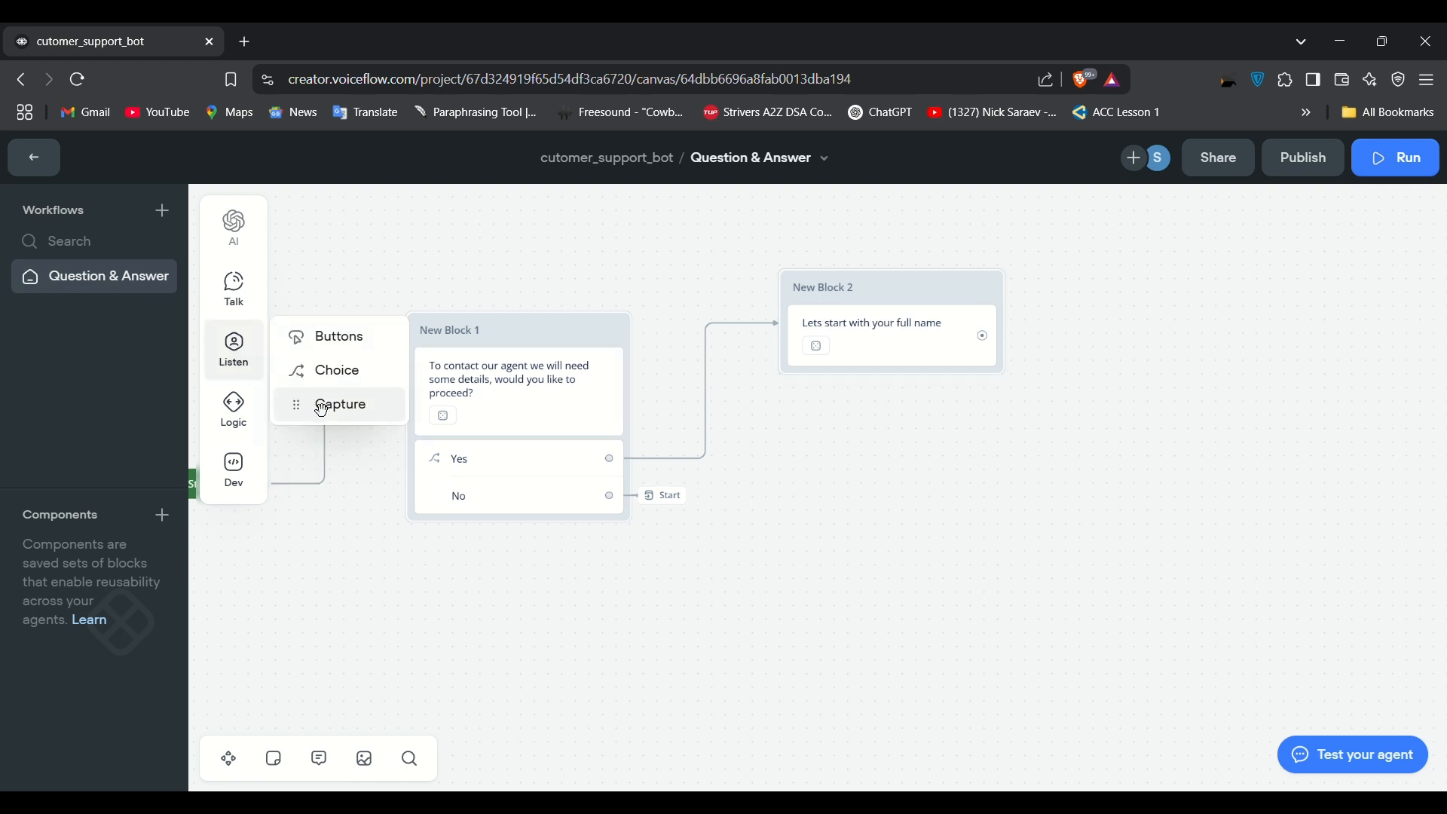
Step: Add a capture step to New Block 2 saving the entire reply into new variable full_name, with a full-name description
{"action": "left_click_drag", "start_coordinate": [321, 410], "coordinate": [837, 389]}
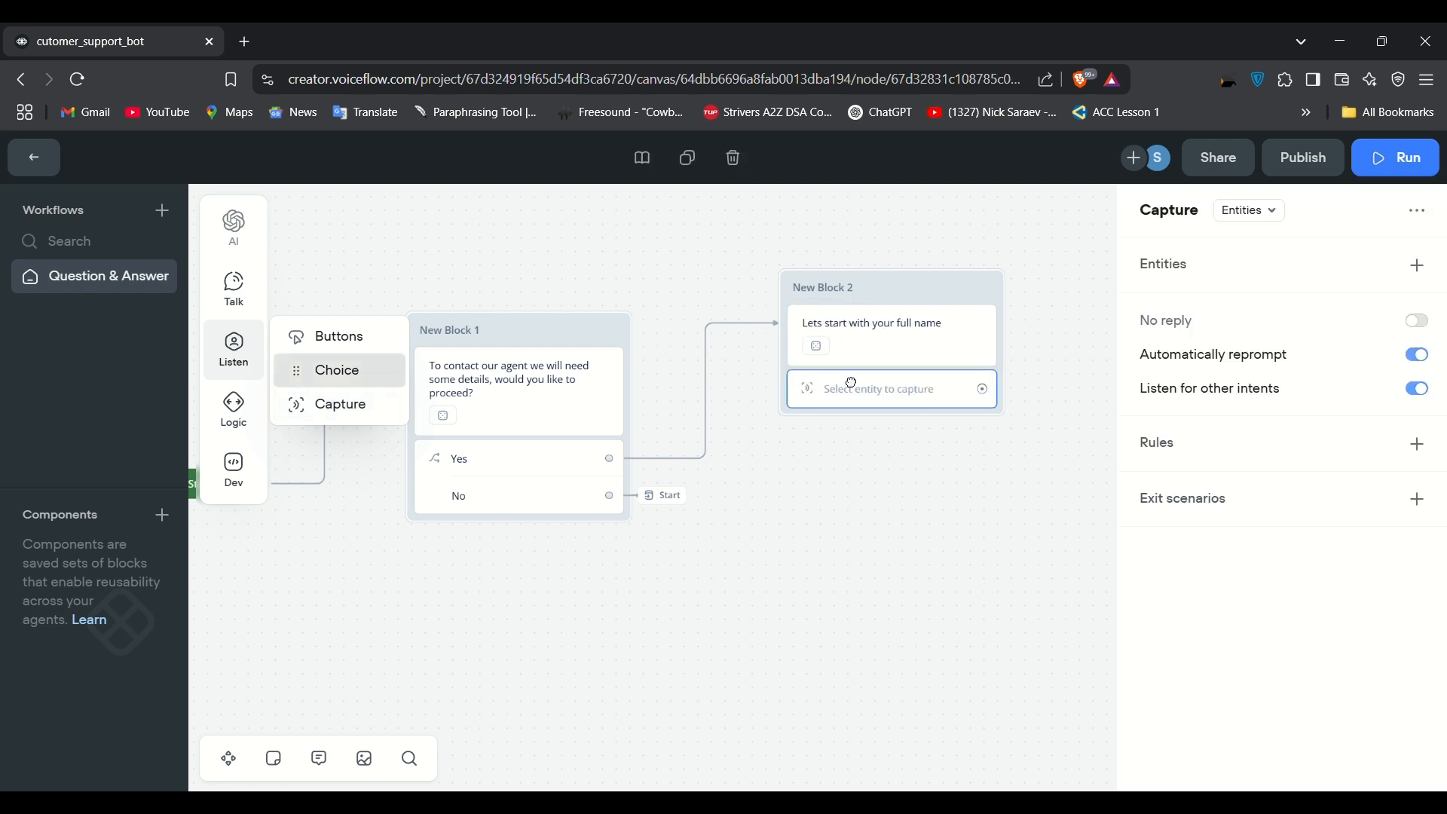
{"action": "left_click", "coordinate": [1282, 217]}
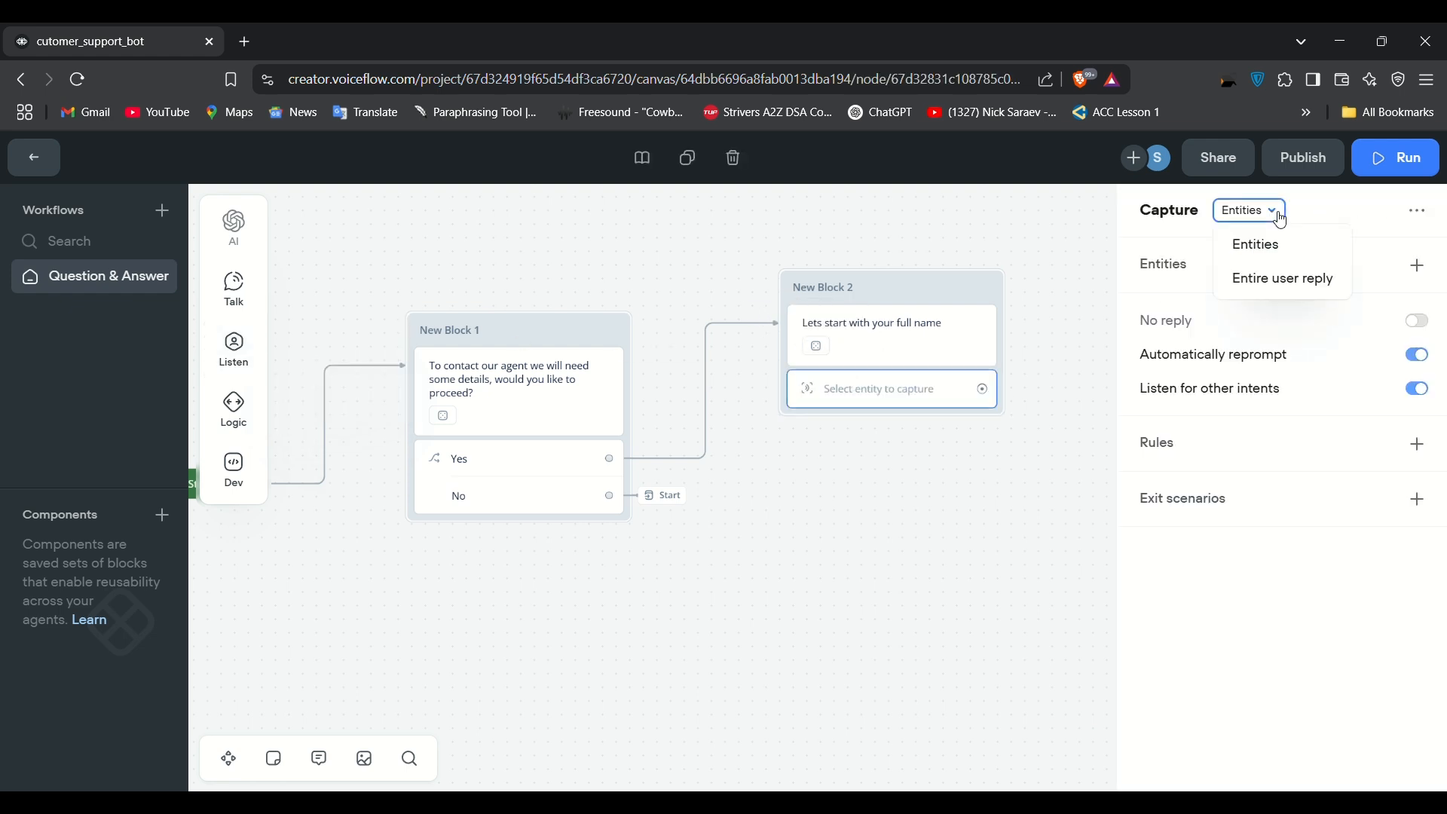
{"action": "left_click", "coordinate": [1306, 293]}
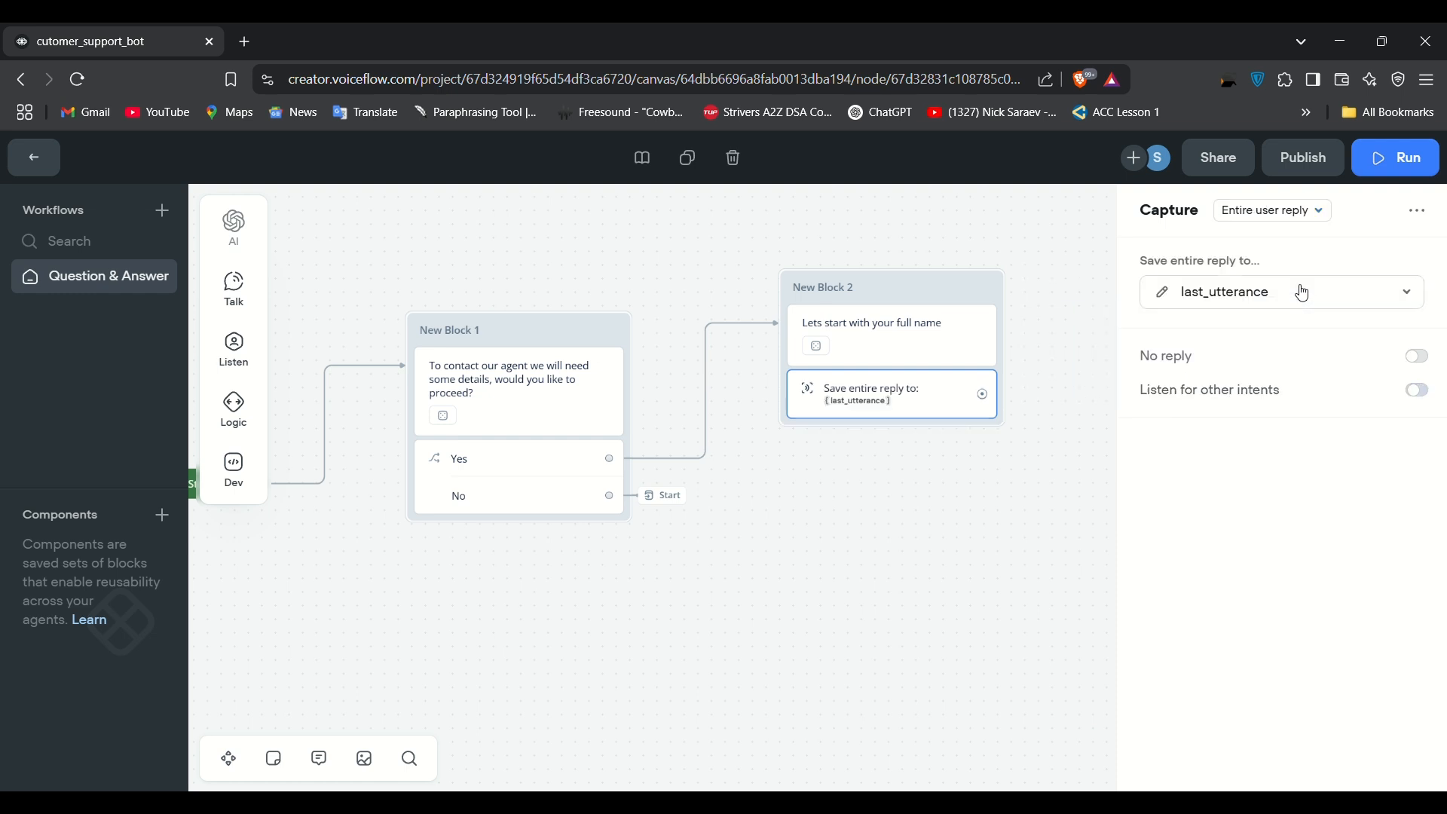
{"action": "left_click", "coordinate": [1408, 305]}
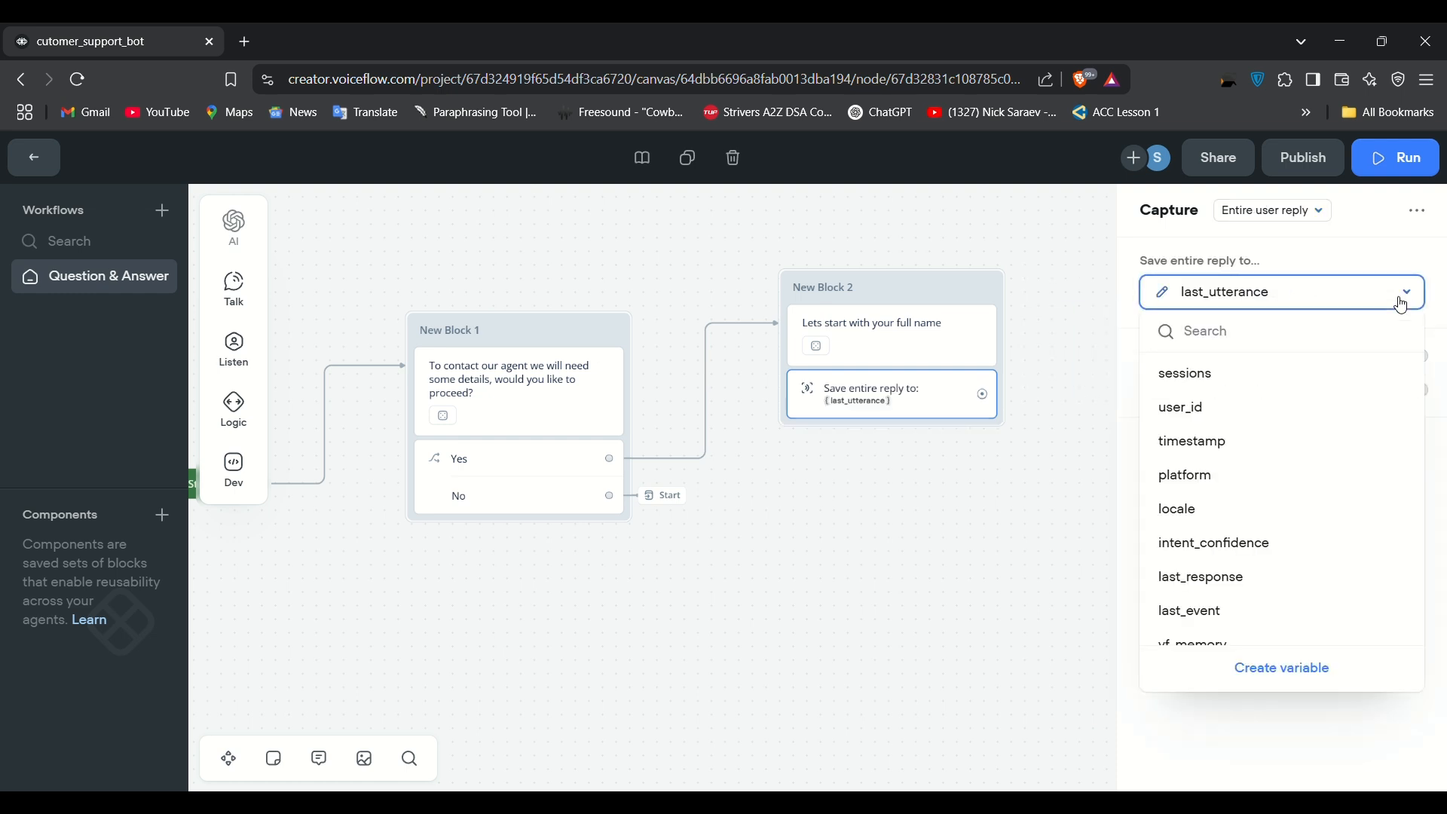
{"action": "left_click", "coordinate": [1292, 667]}
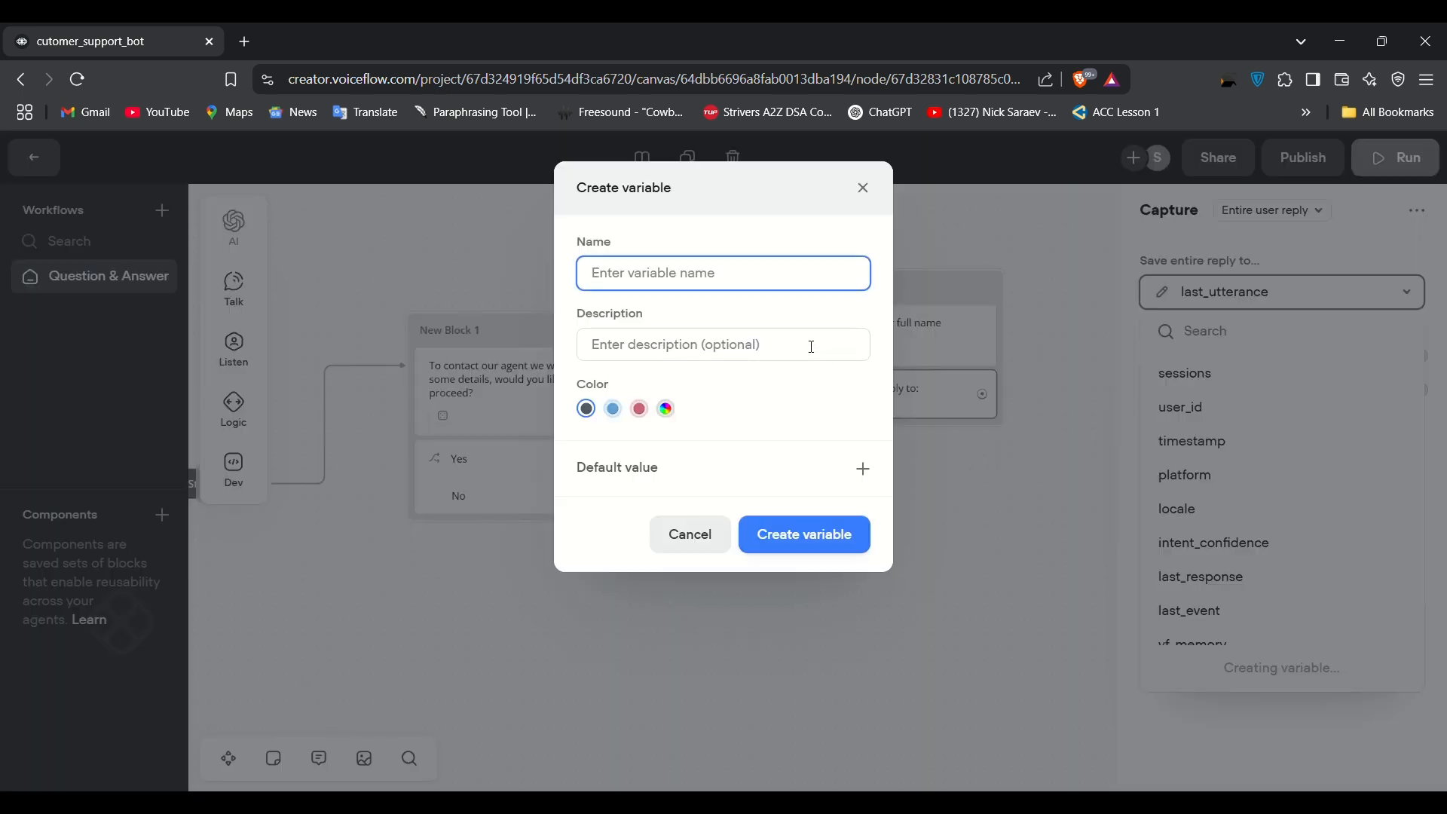
{"action": "type", "text": "full_name"}
{"action": "left_click", "coordinate": [742, 340]}
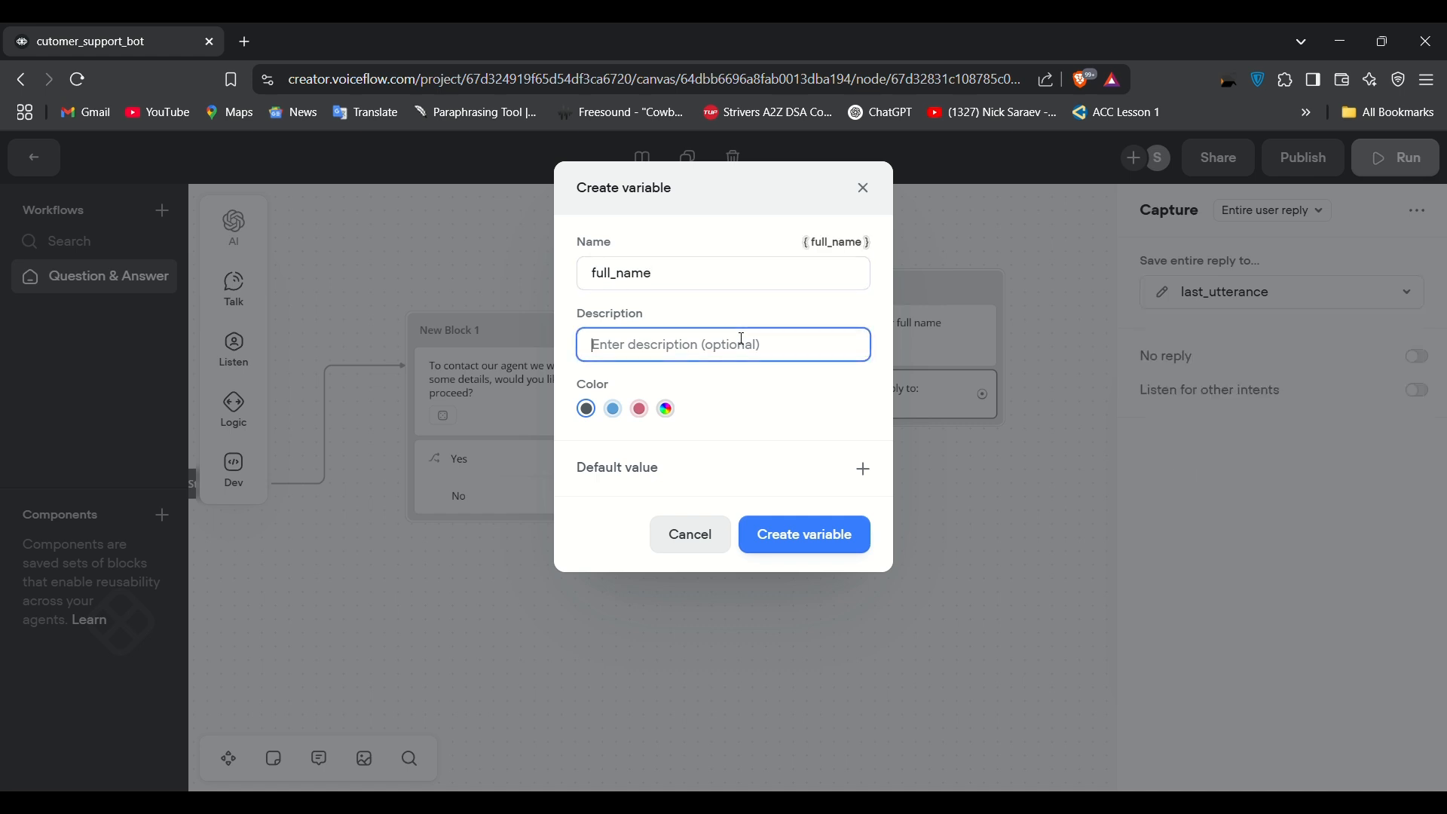
{"action": "type", "text": "Full nam"}
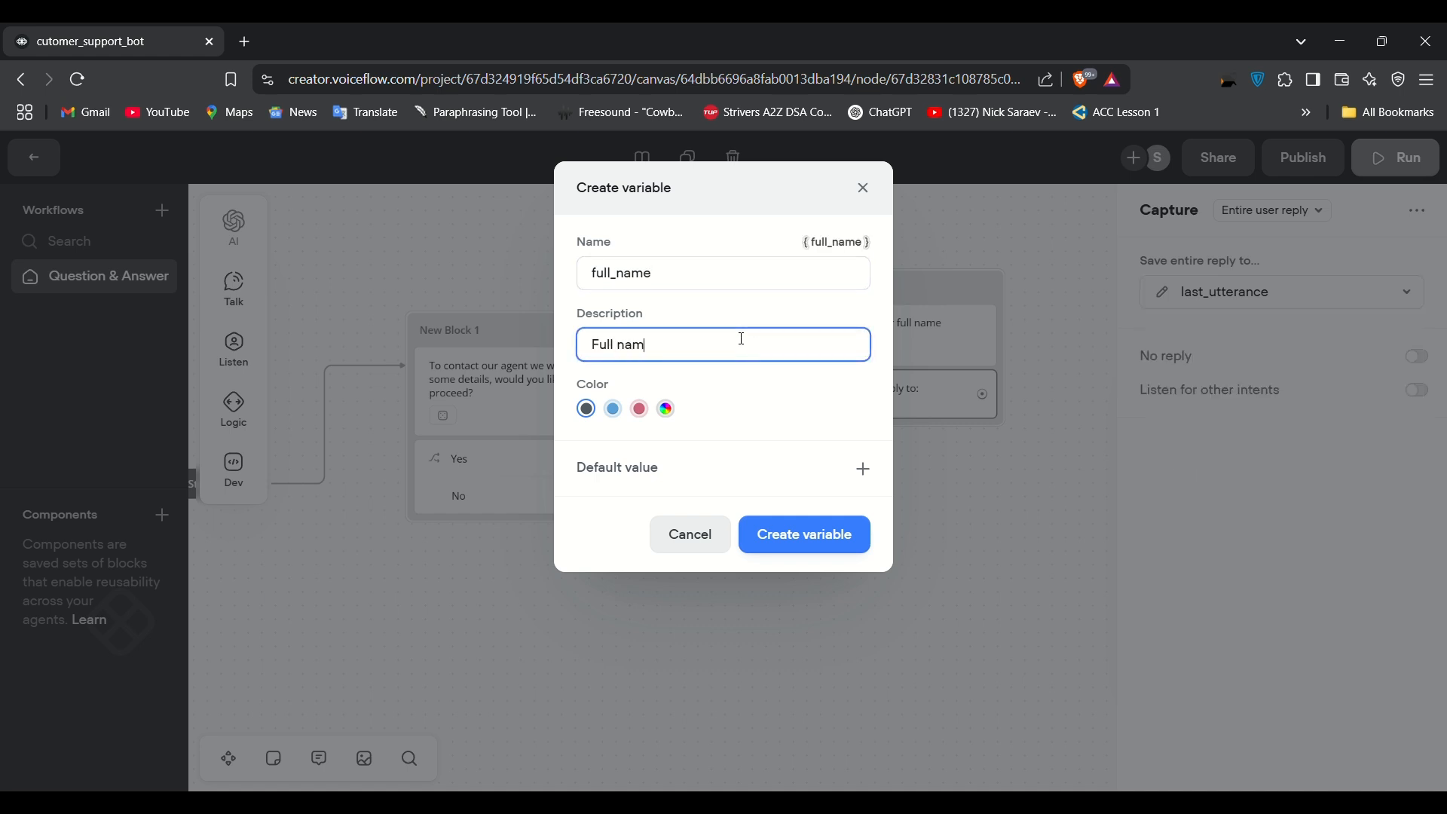
{"action": "type", "text": "e of the customer"}
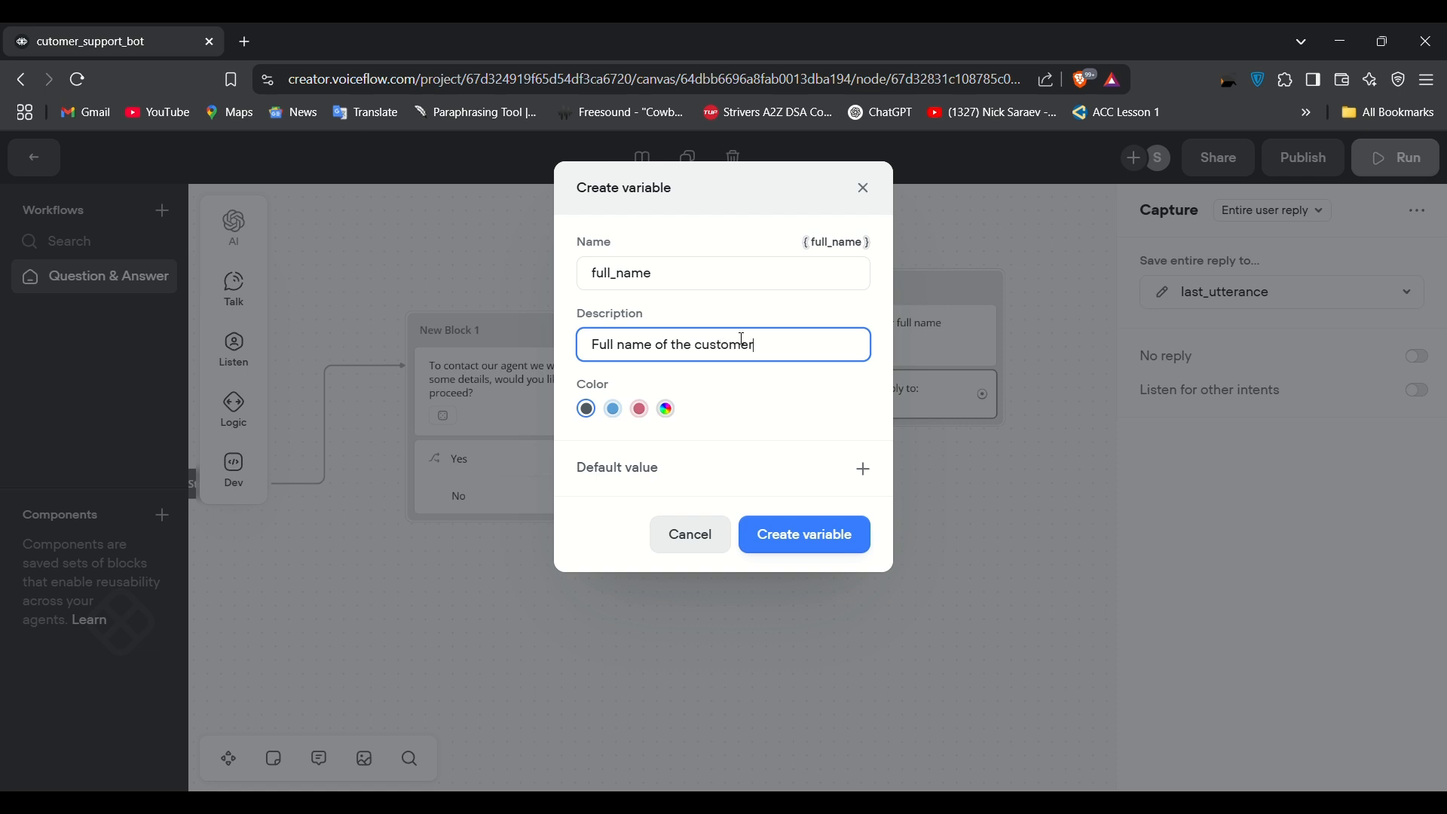
{"action": "left_click", "coordinate": [774, 533]}
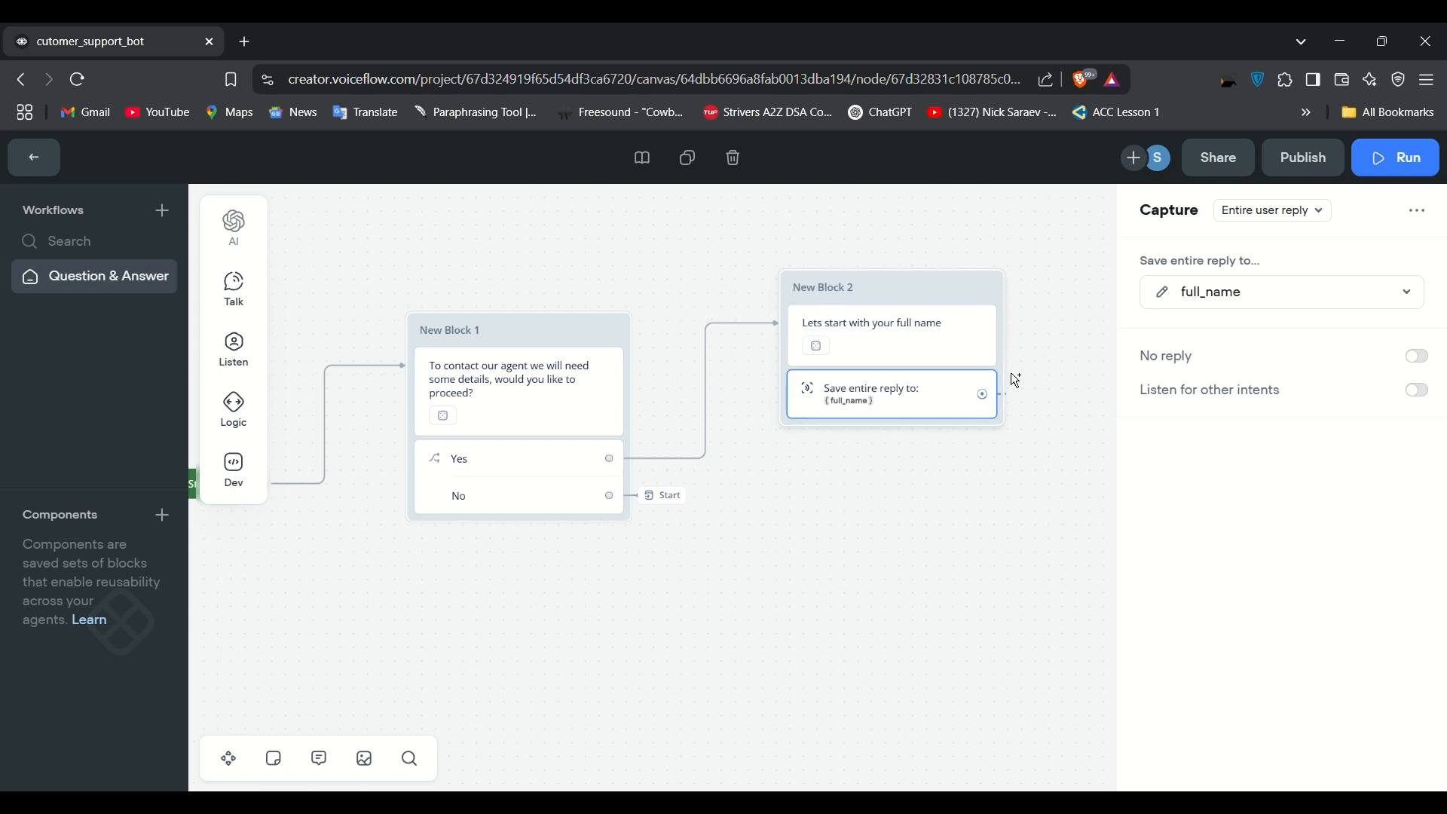
Step: Connect a new message block after the name capture asking 'What is your email?'
{"action": "left_click_drag", "start_coordinate": [1012, 374], "coordinate": [788, 484]}
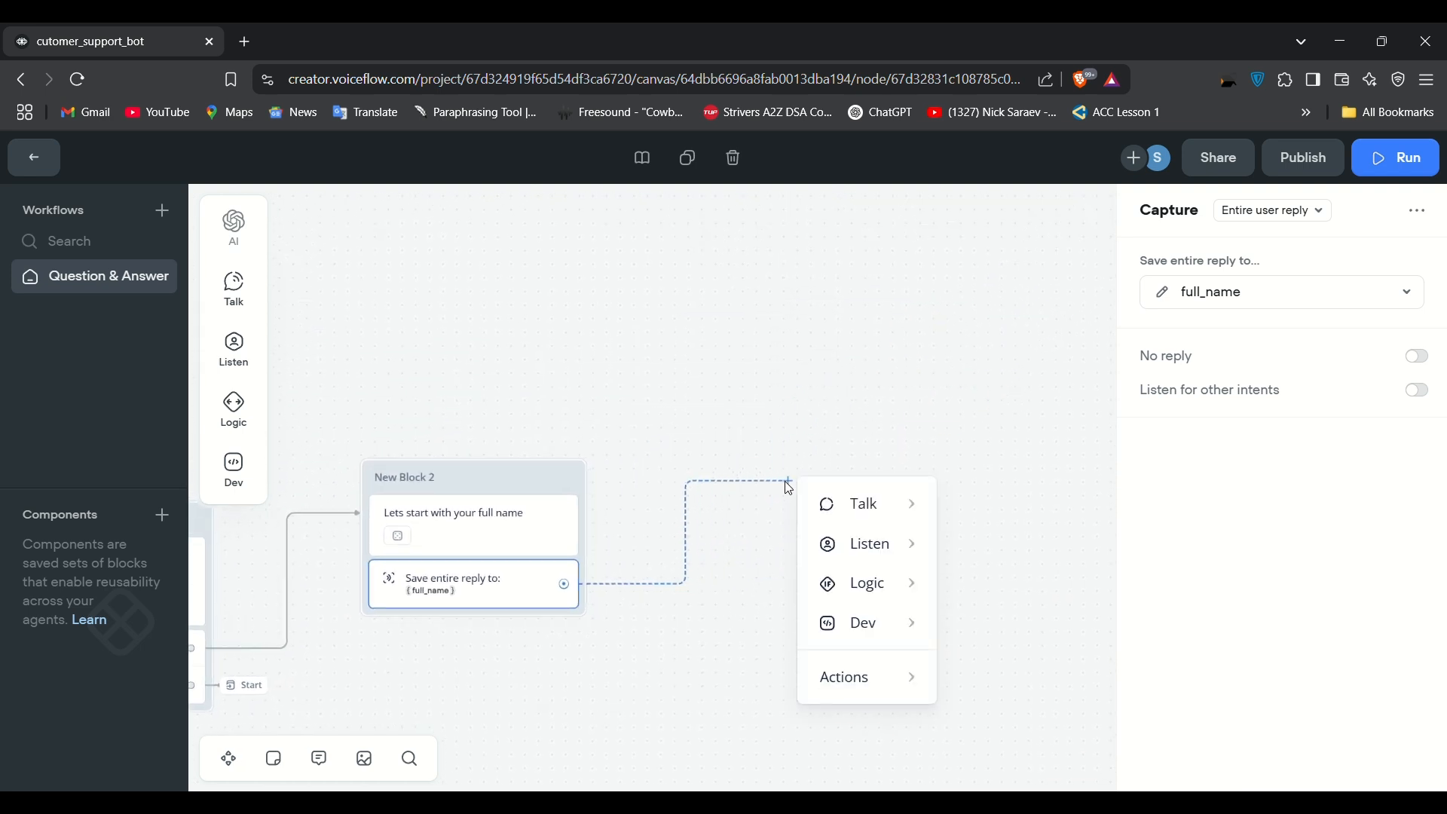
{"action": "mouse_move", "coordinate": [845, 499]}
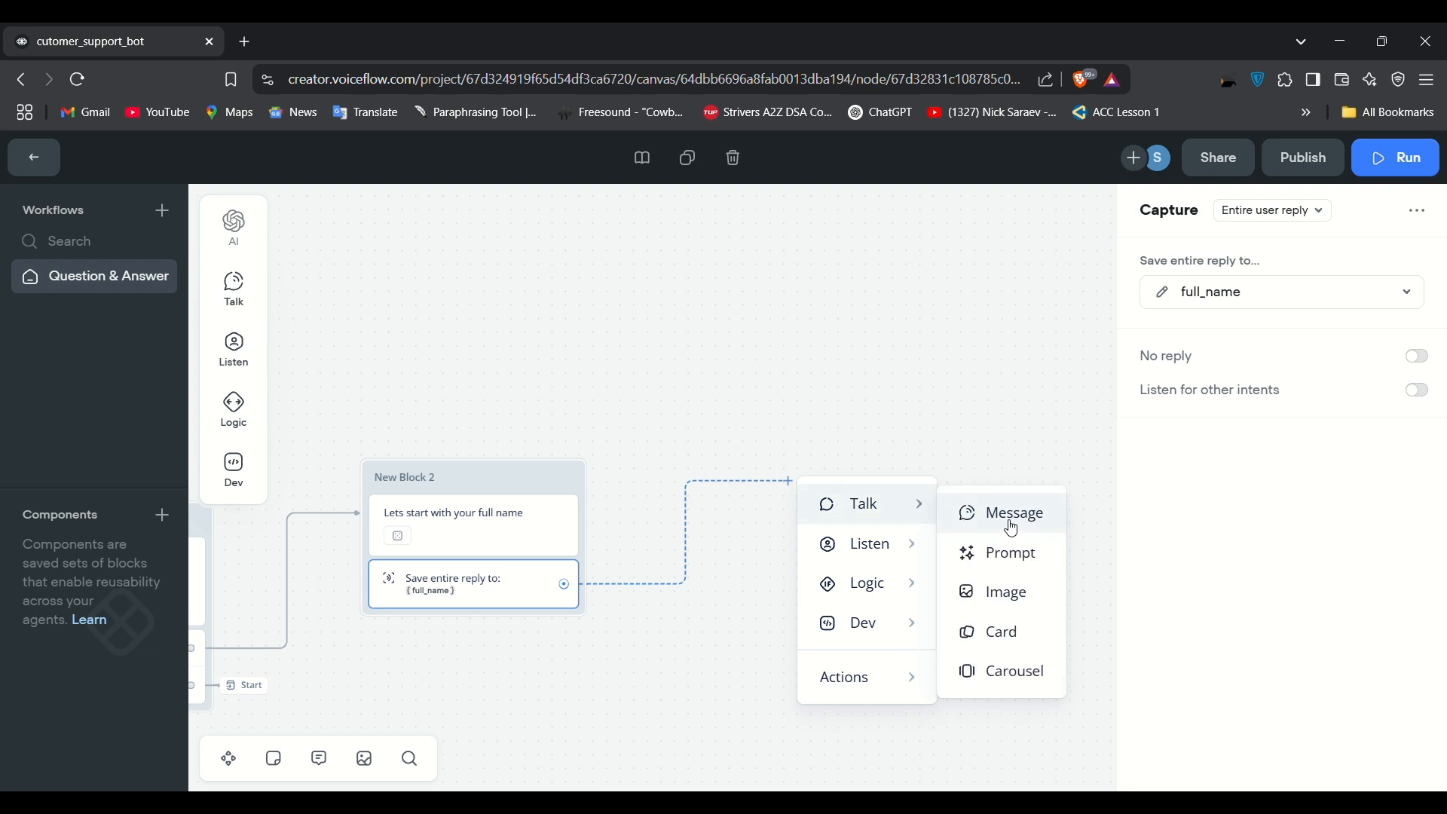
{"action": "left_click", "coordinate": [1016, 528]}
{"action": "left_click", "coordinate": [1187, 304]}
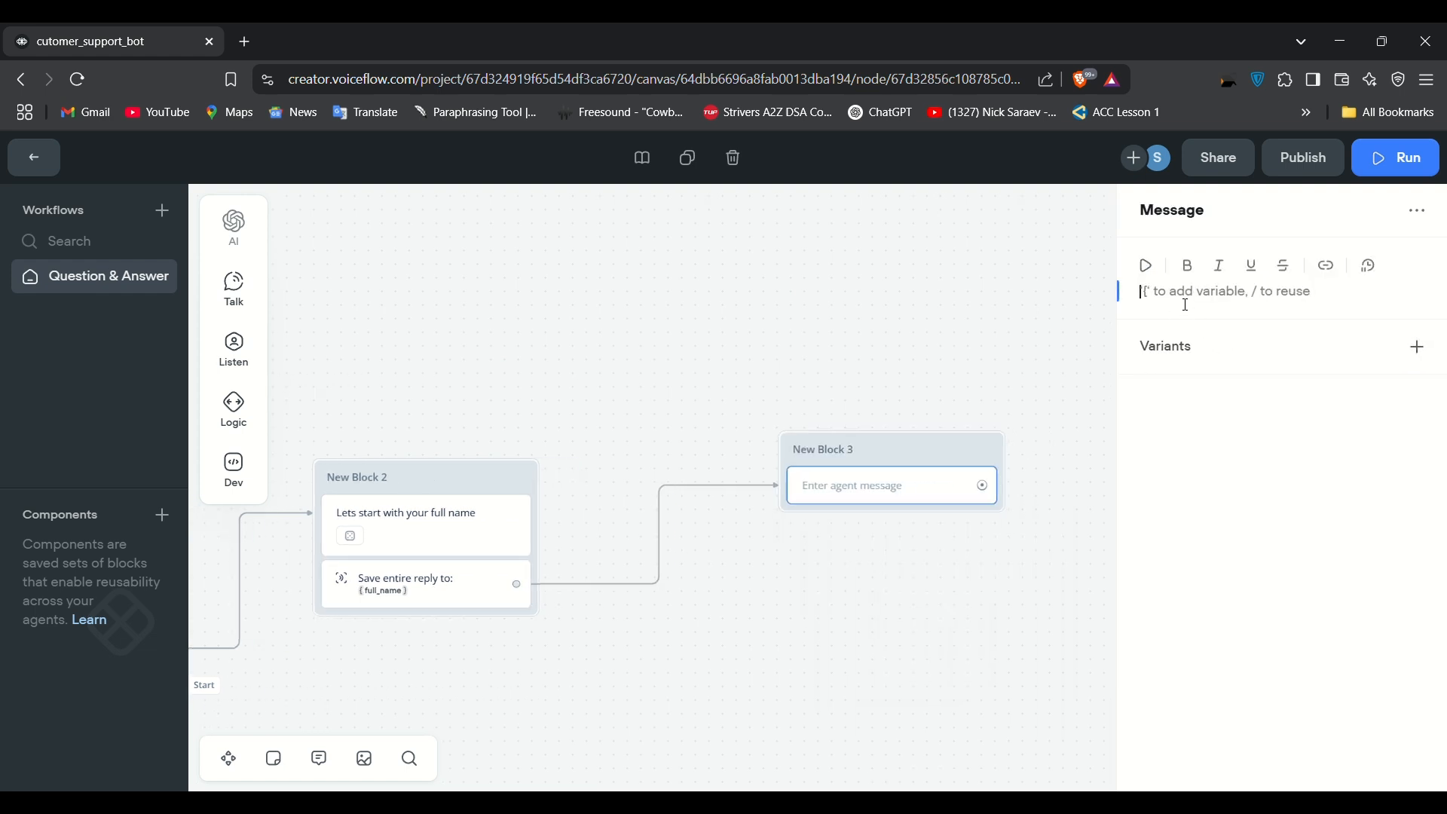
{"action": "type", "text": "What is yu"}
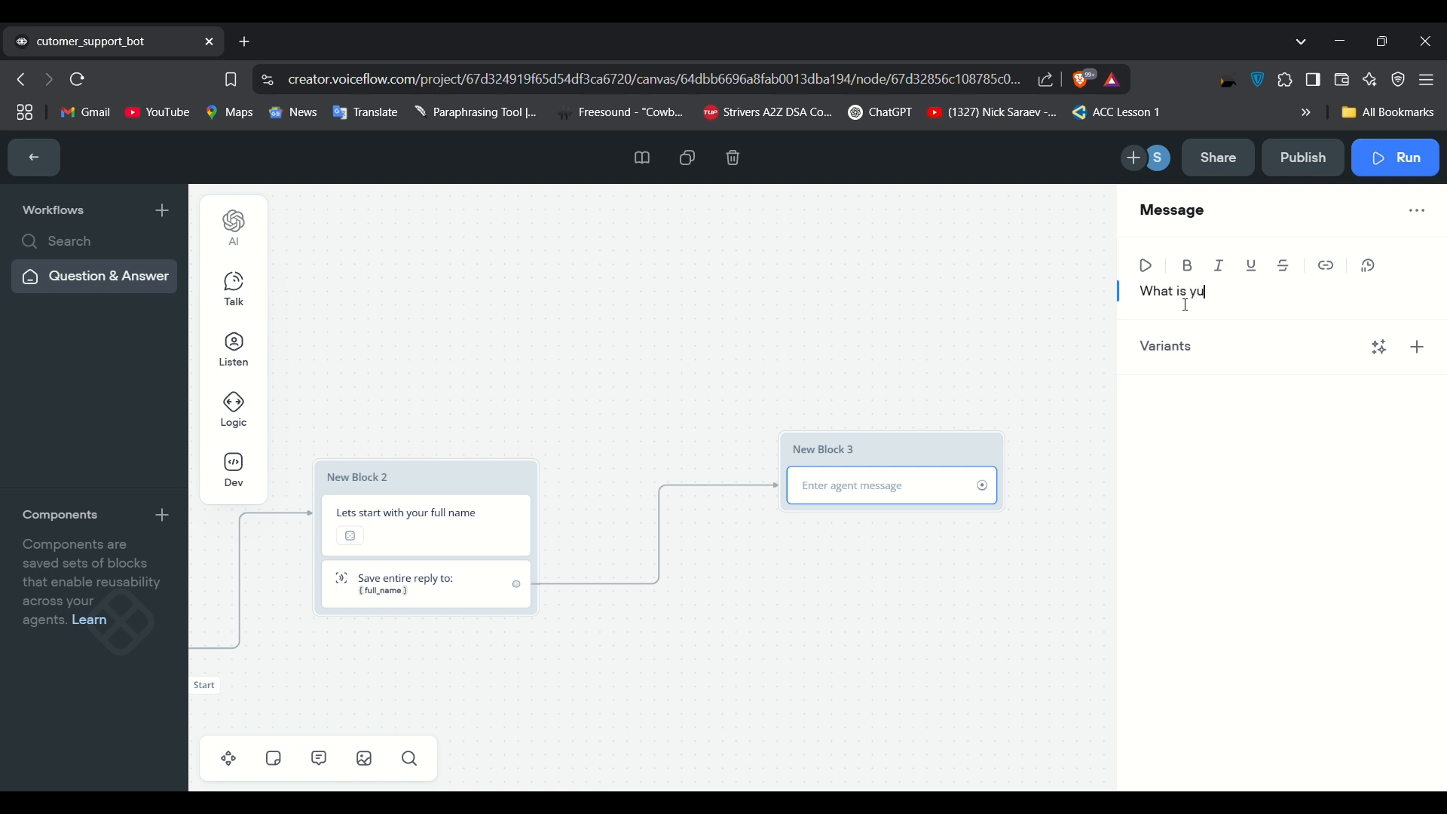
{"action": "key", "text": "BackSpace"}
{"action": "type", "text": "our email?"}
{"action": "left_click", "coordinate": [1046, 470]}
{"action": "mouse_move", "coordinate": [239, 352]}
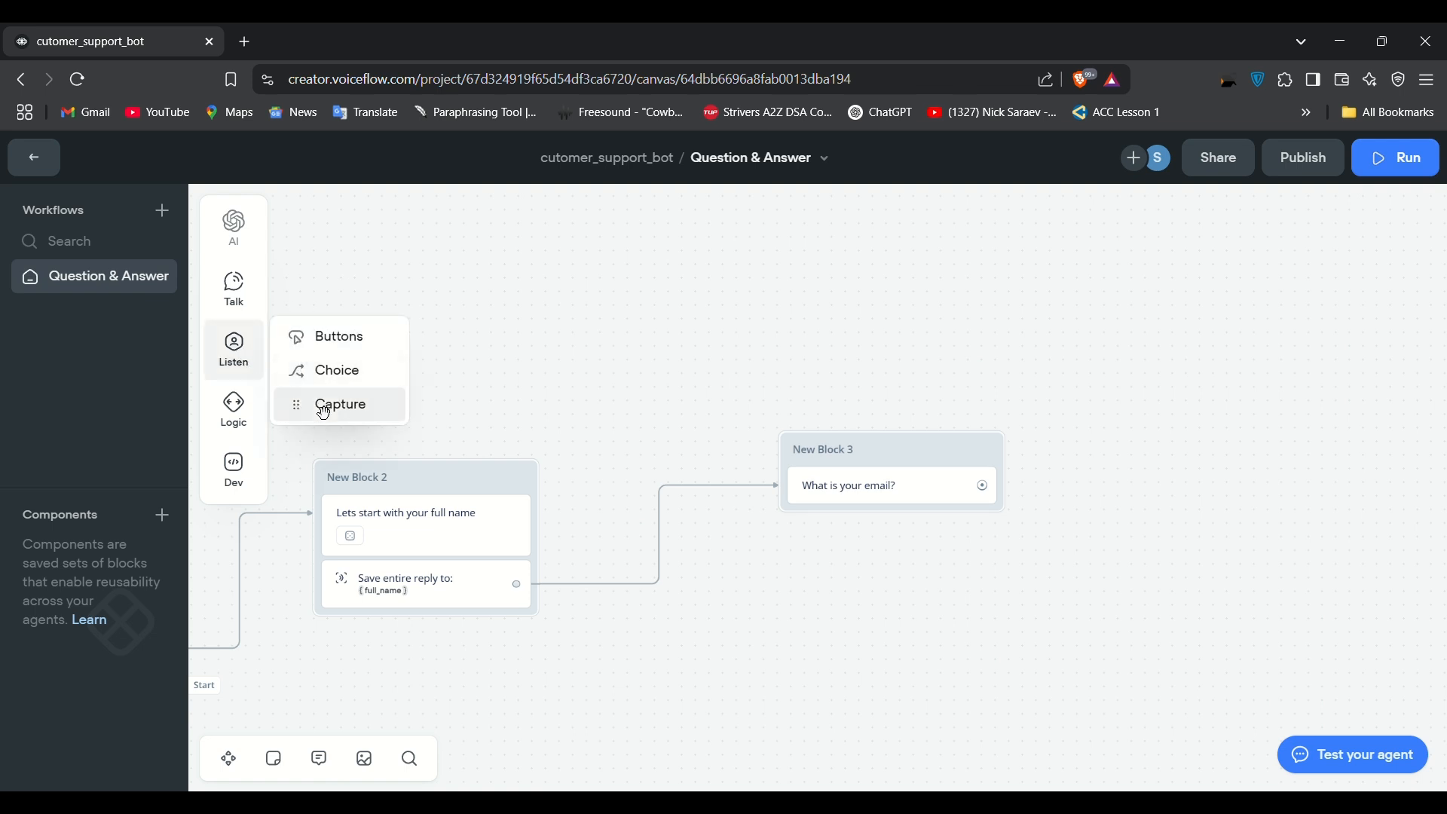
Step: Add a capture step to New Block 3 set to capture the entire user reply
{"action": "left_click_drag", "start_coordinate": [325, 406], "coordinate": [832, 520]}
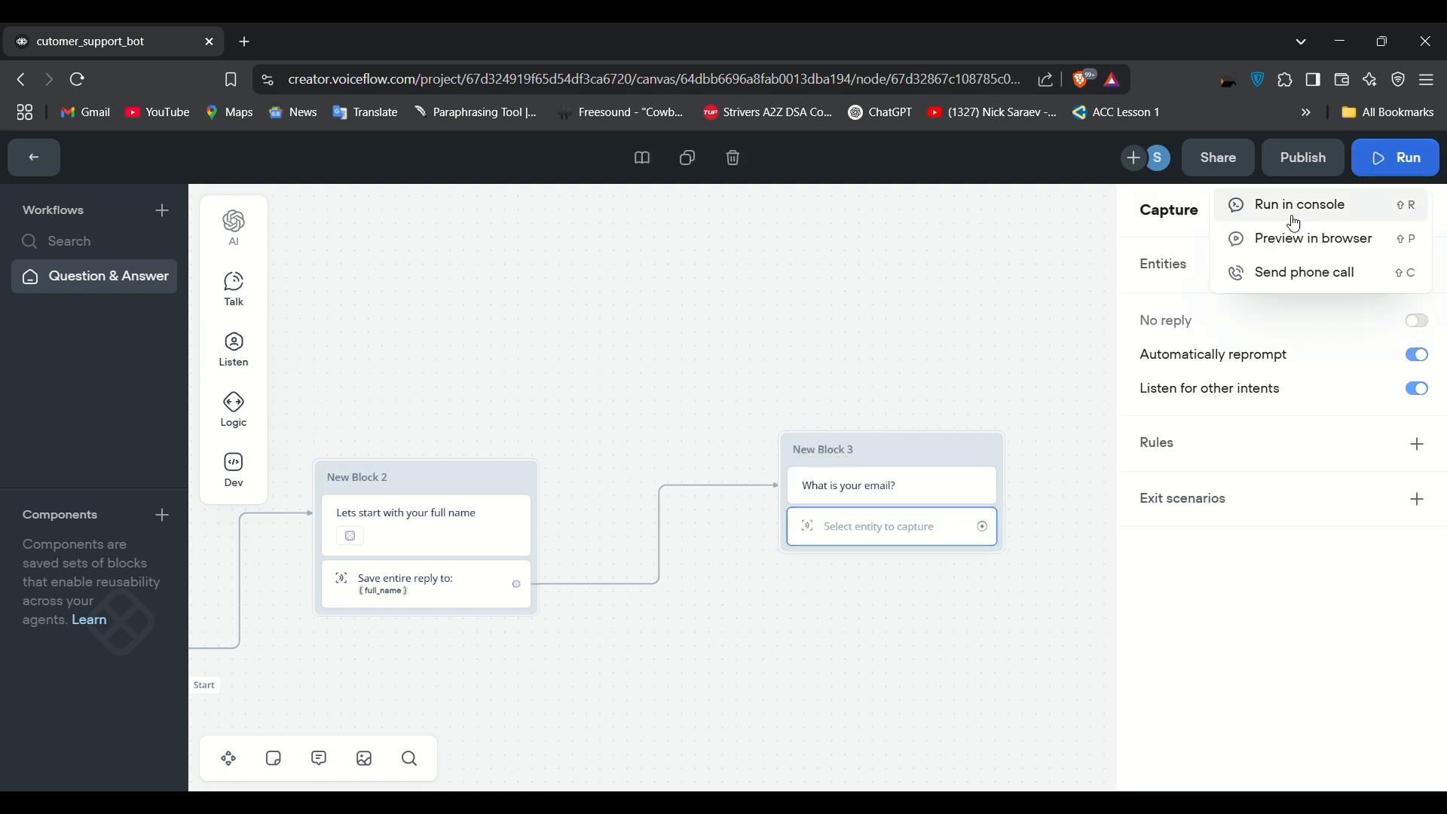
{"action": "left_click", "coordinate": [1252, 211]}
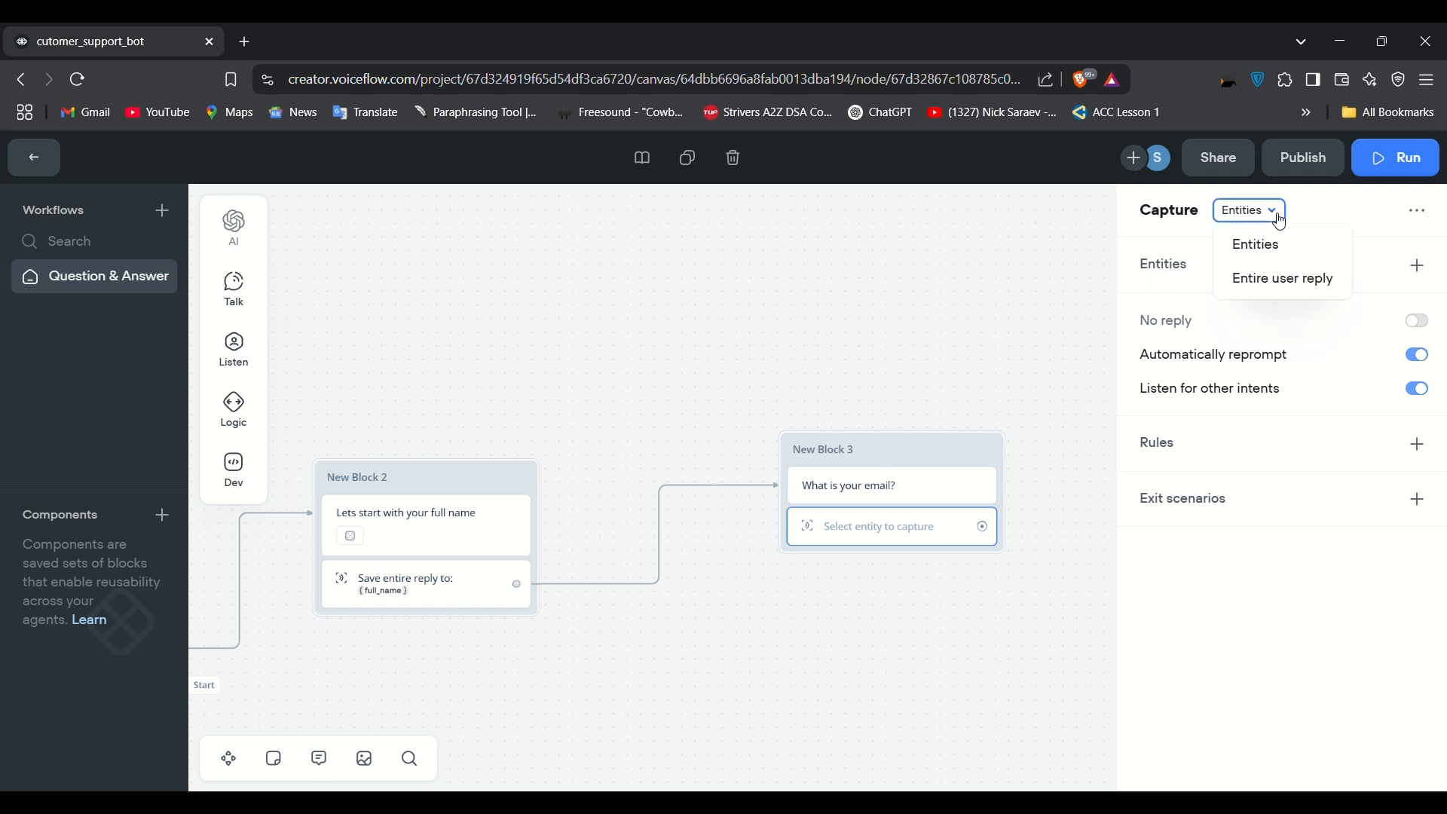
{"action": "left_click", "coordinate": [1295, 283]}
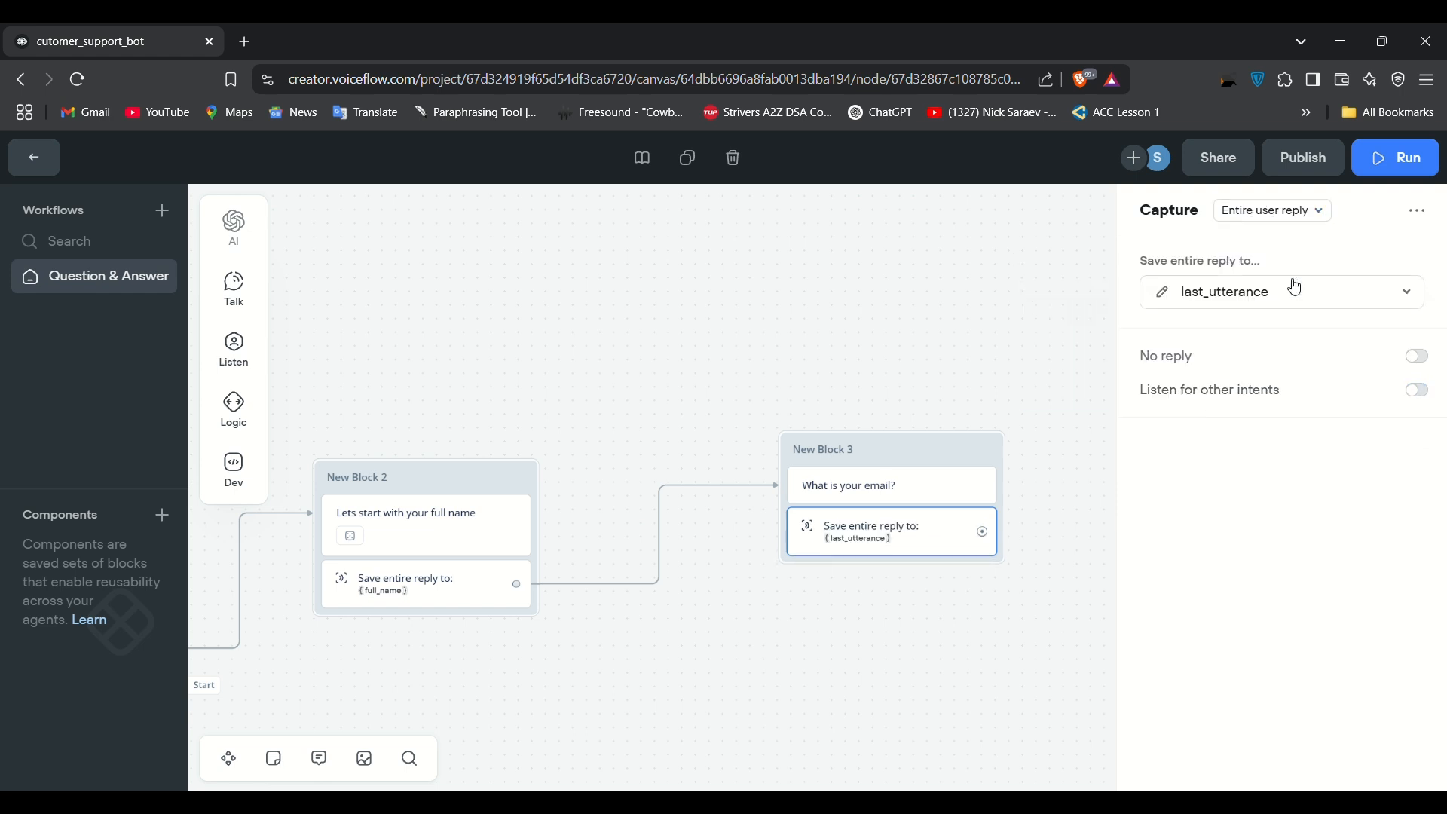
{"action": "left_click", "coordinate": [1282, 300]}
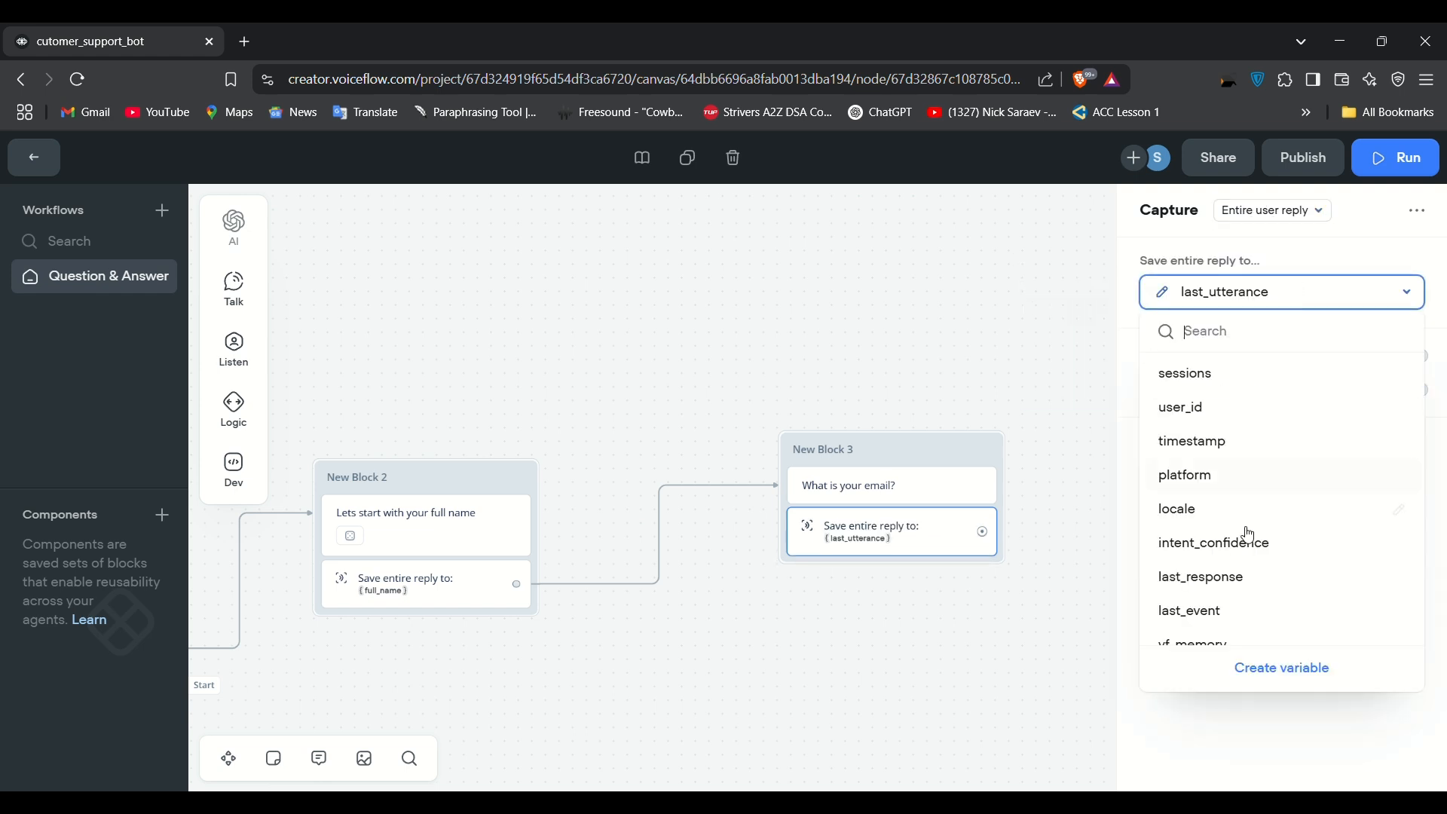
Step: Save the reply into a new variable email_id described as "customer's email_id"
{"action": "left_click", "coordinate": [1250, 671]}
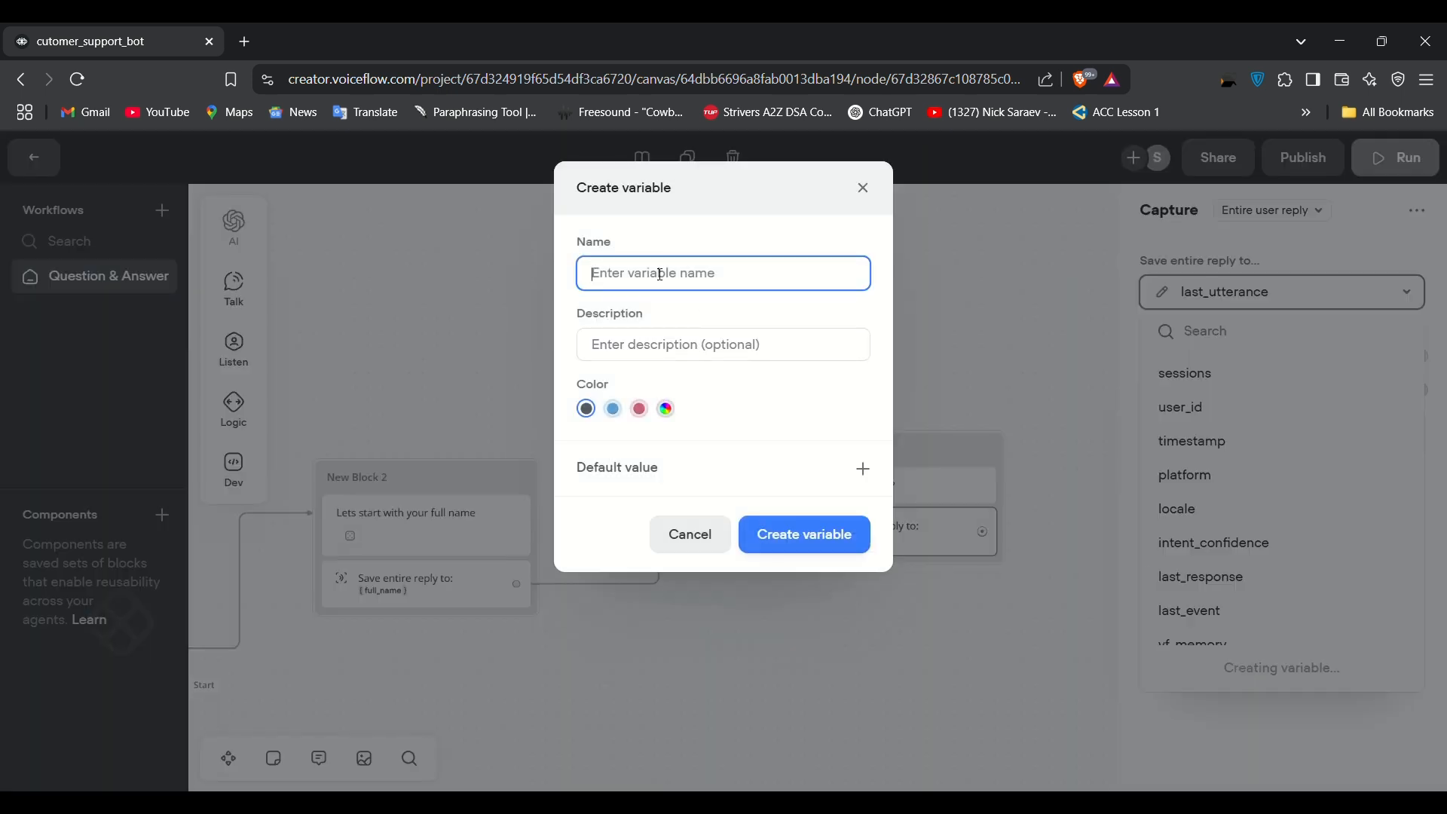
{"action": "type", "text": "email"}
{"action": "type", "text": "_id"}
{"action": "key", "text": "BackSpace"}
{"action": "type", "text": "id"}
{"action": "left_click", "coordinate": [625, 344]}
{"action": "type", "text": "customr"}
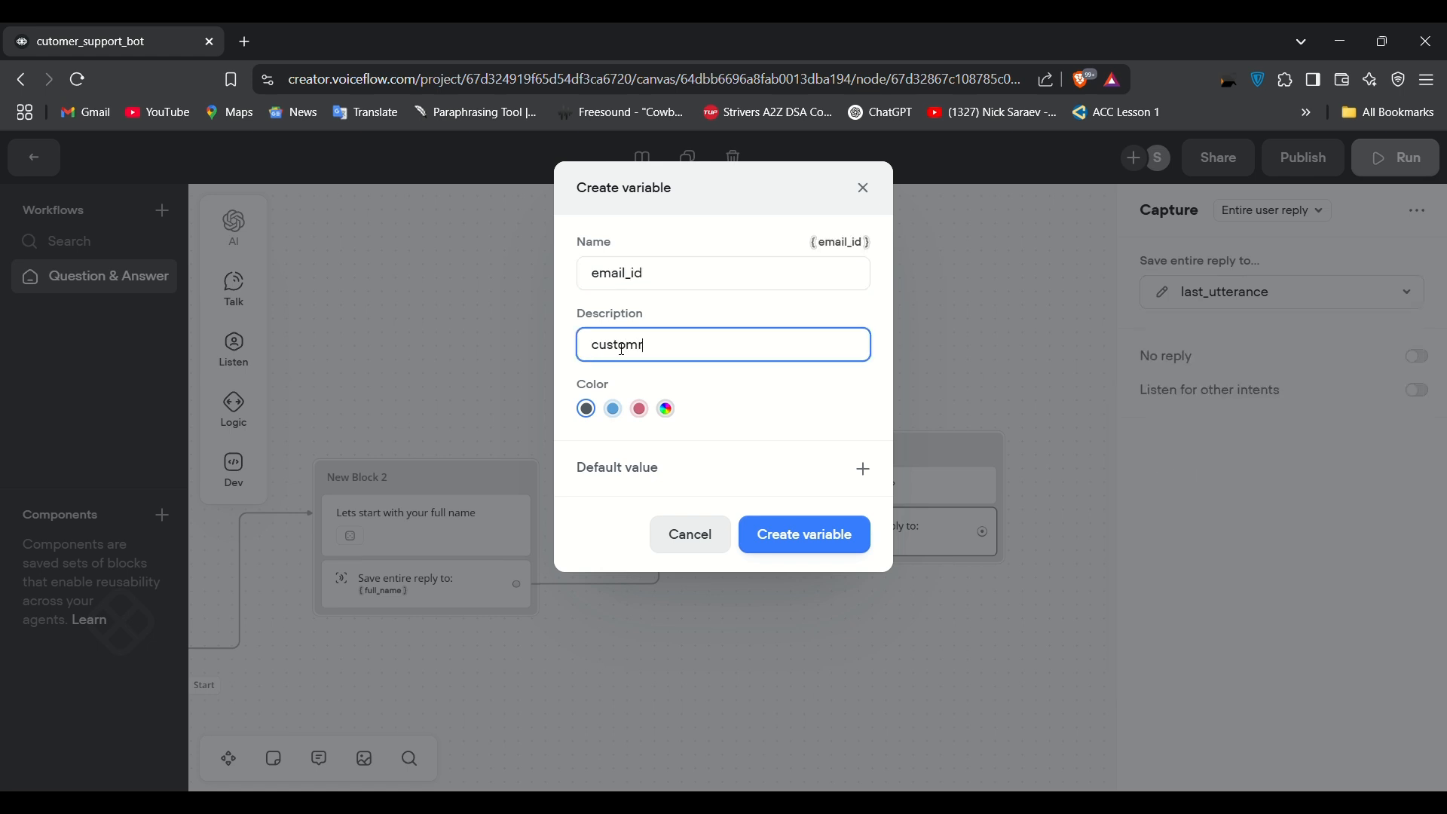
{"action": "key", "text": "BackSpace"}
{"action": "type", "text": "er's email_id"}
{"action": "left_click", "coordinate": [770, 538]}
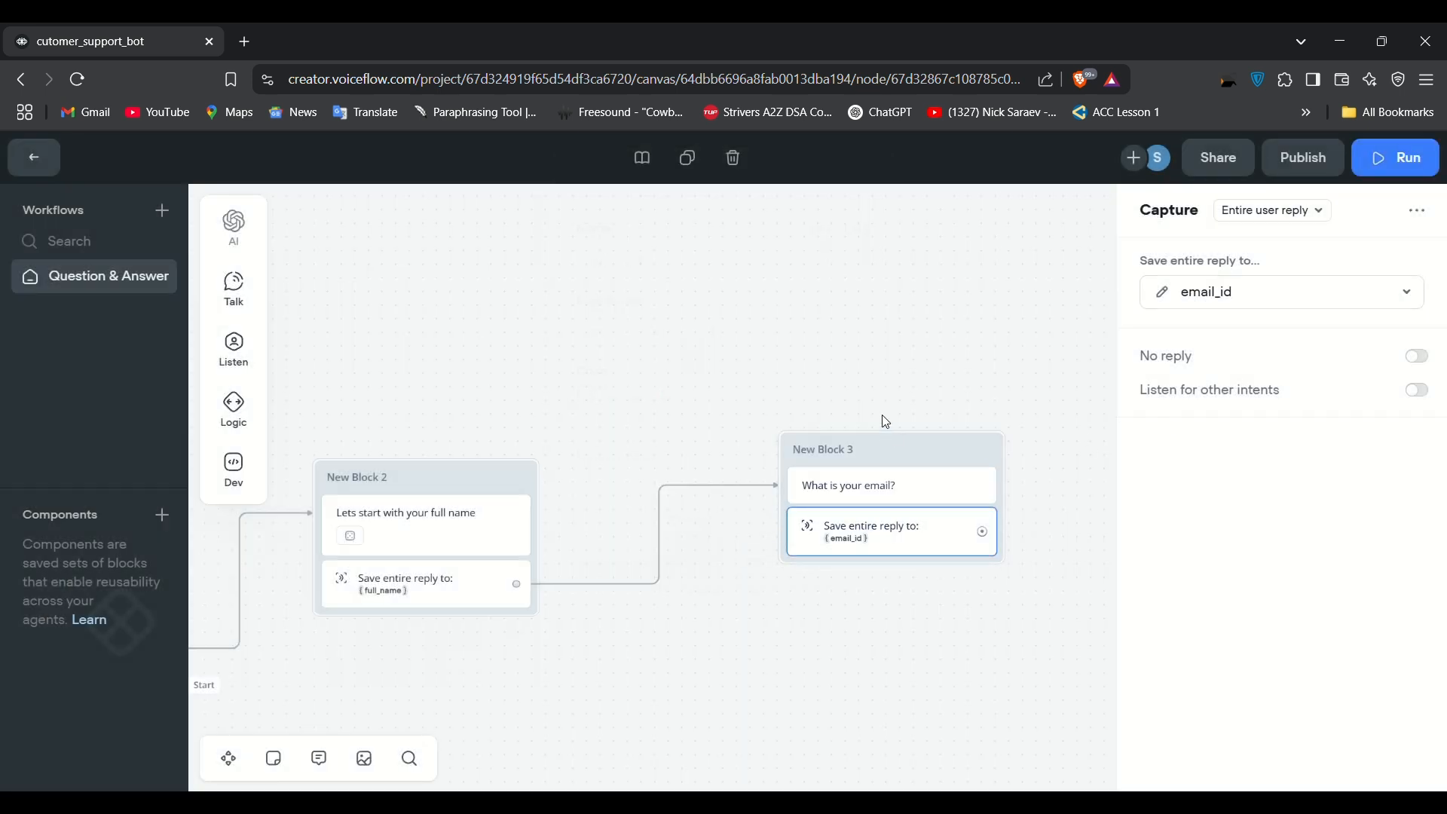
Step: Reposition New Block 3 and add New Block 4 with the message 'Please confirm the below details'
{"action": "left_click_drag", "start_coordinate": [892, 442], "coordinate": [800, 420]}
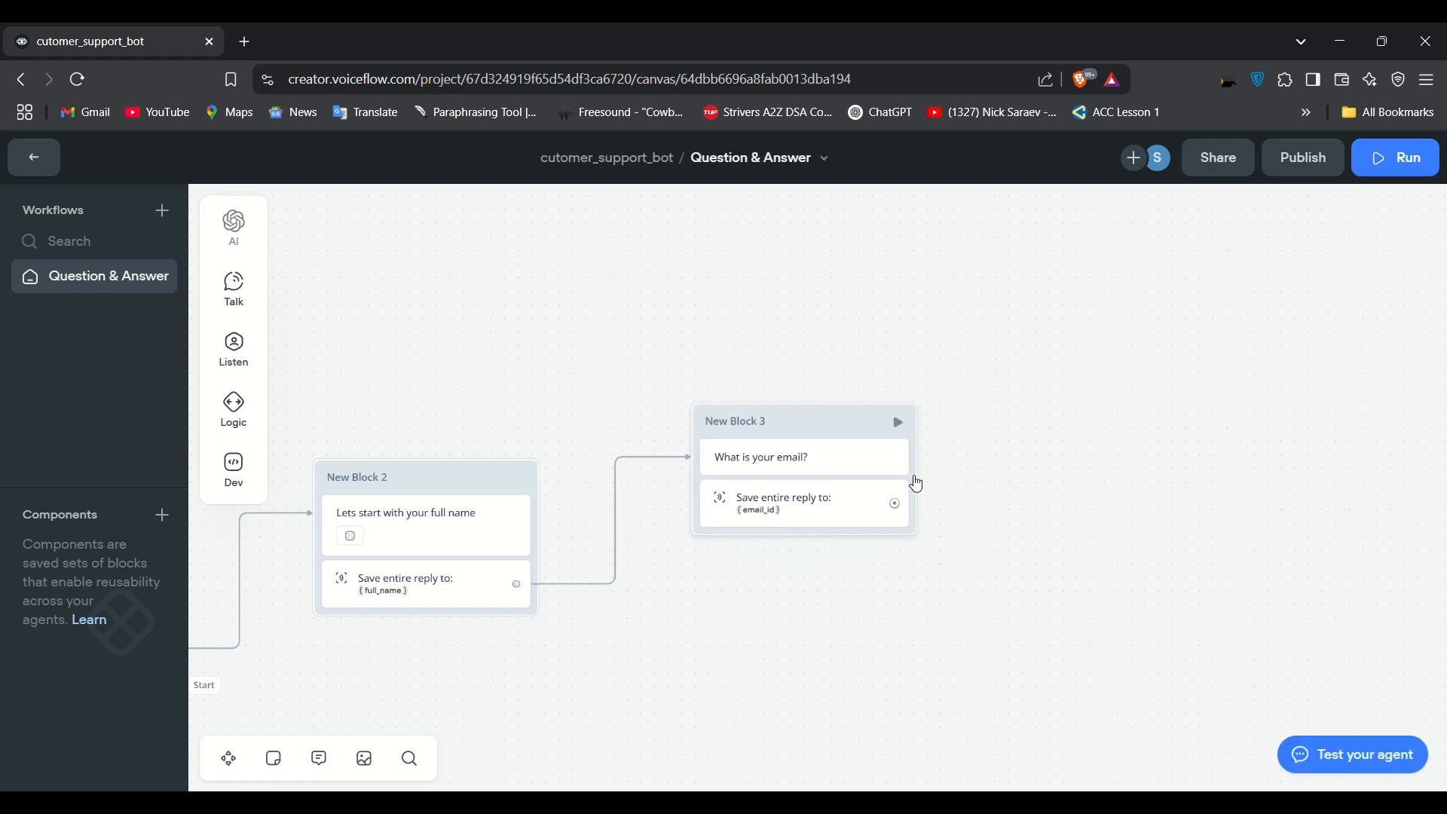
{"action": "left_click_drag", "start_coordinate": [898, 508], "coordinate": [1037, 369]}
{"action": "mouse_move", "coordinate": [1103, 390]}
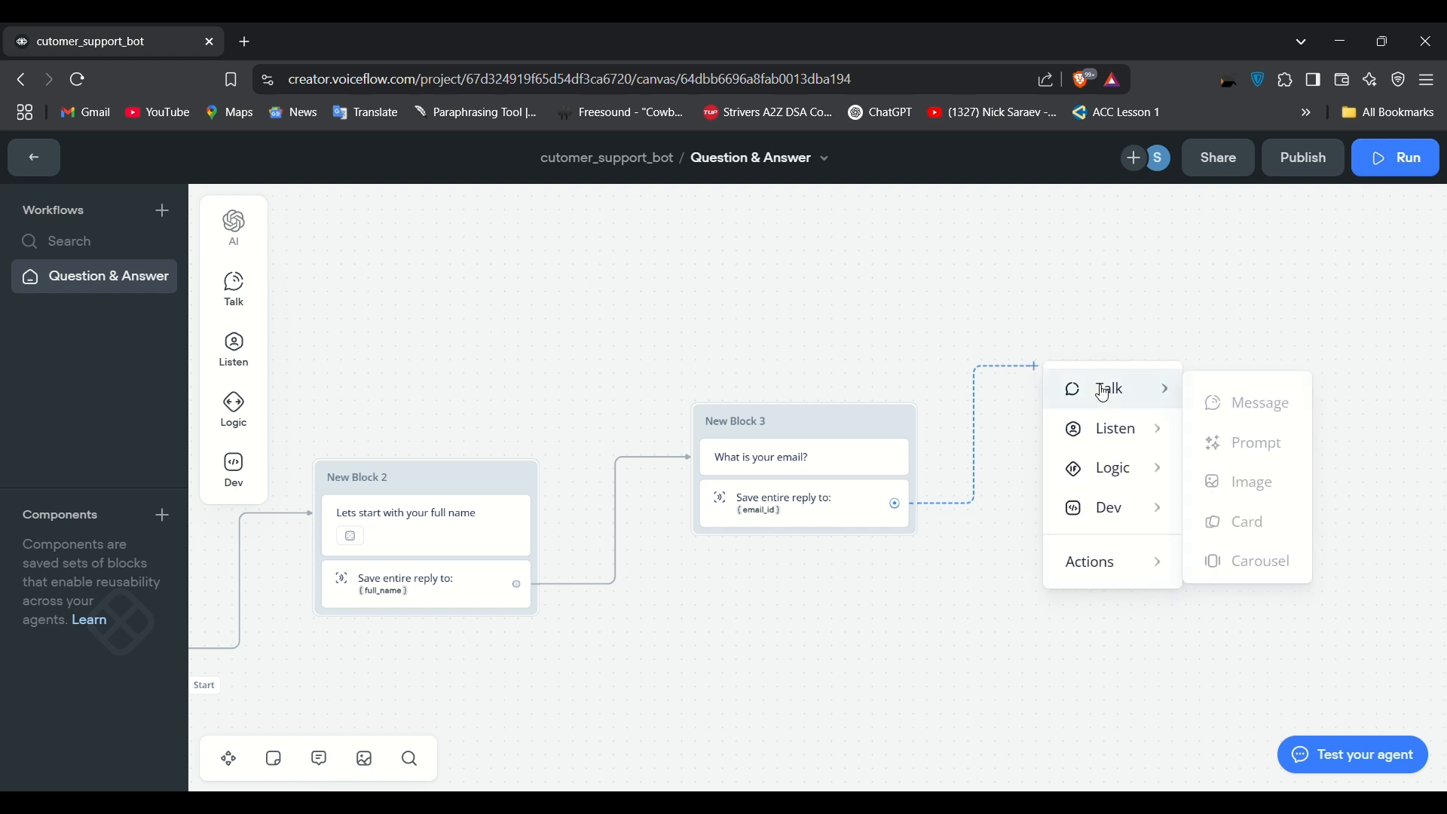
{"action": "mouse_move", "coordinate": [1119, 581]}
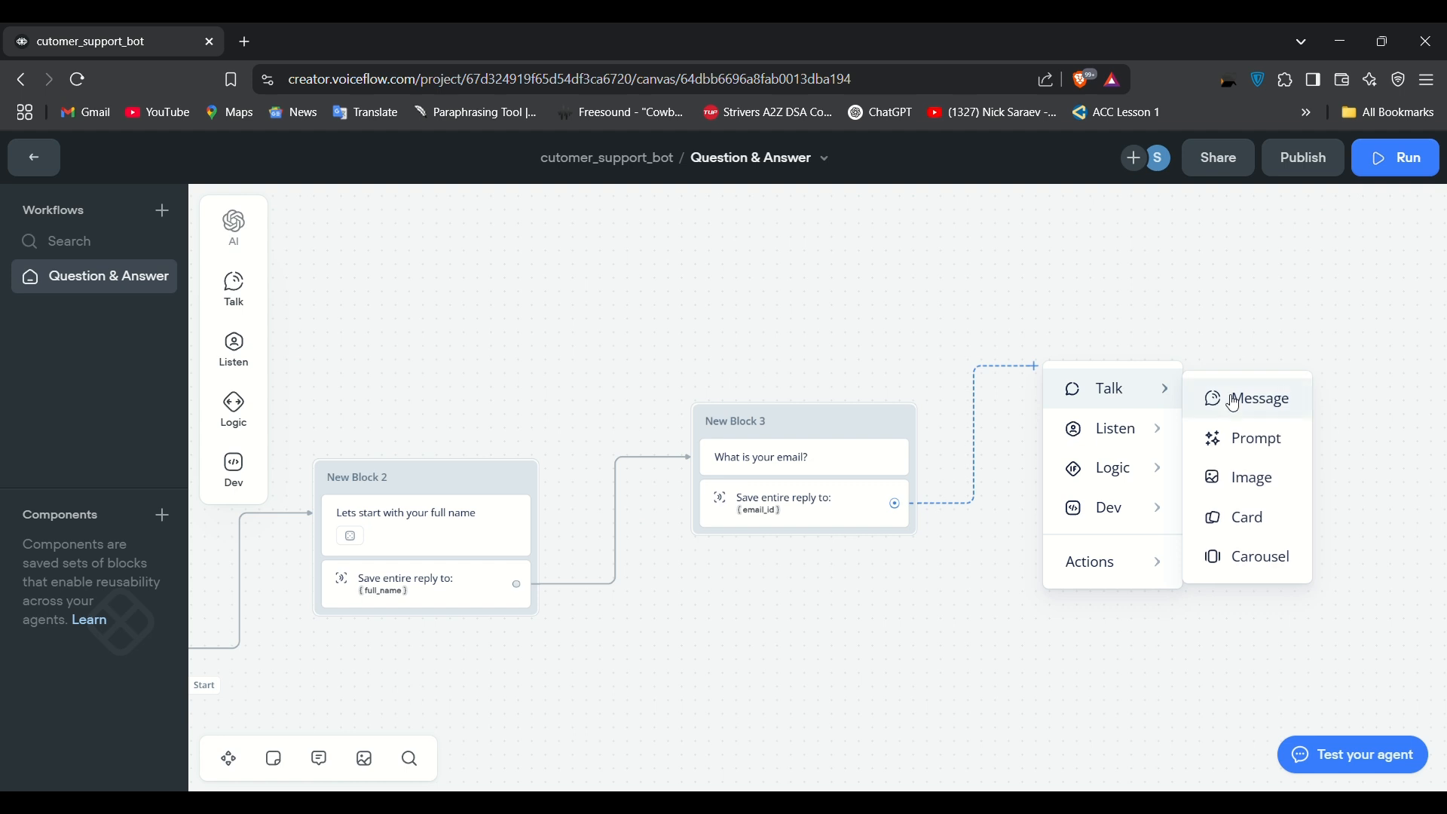
{"action": "left_click", "coordinate": [1240, 405]}
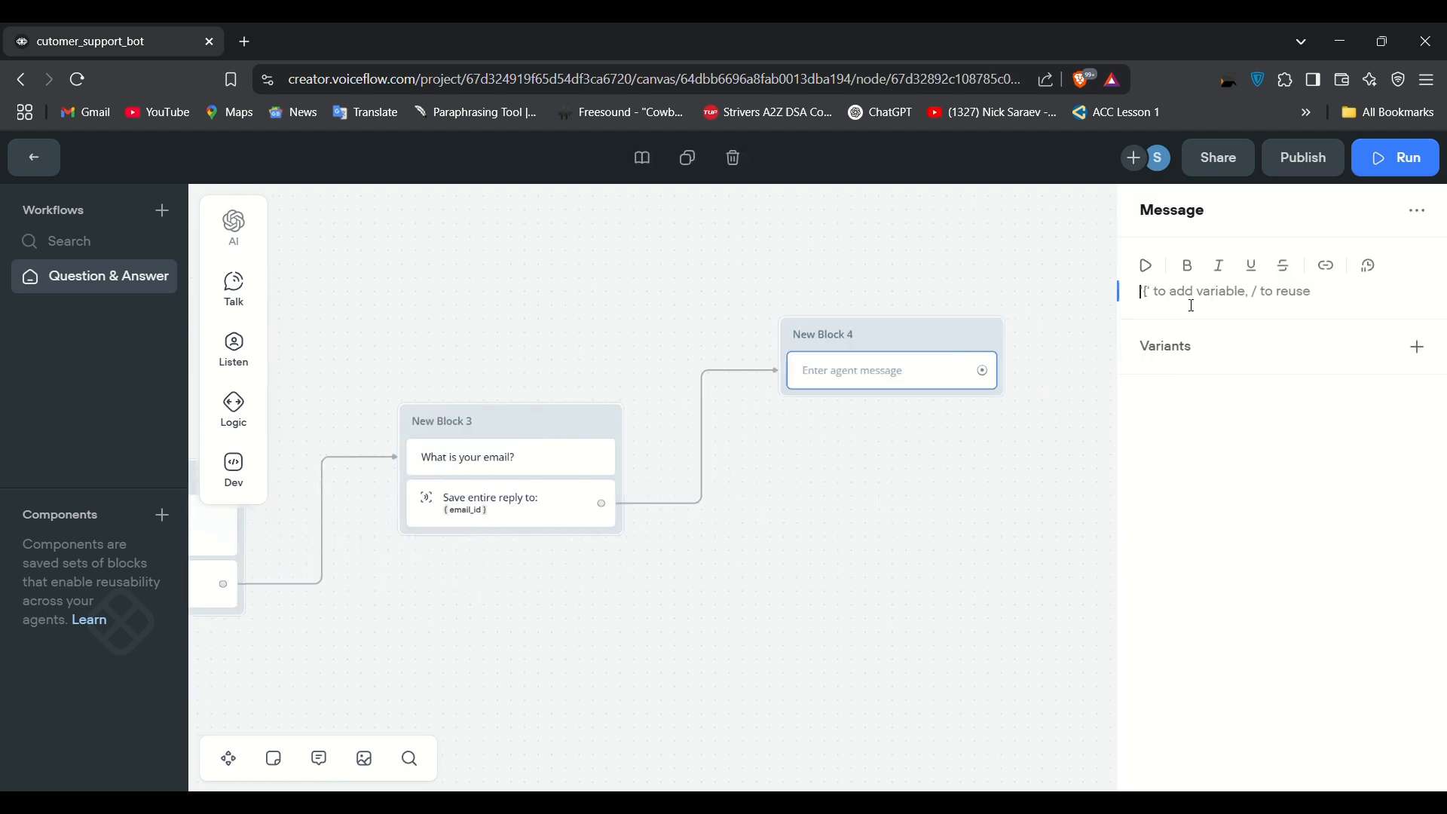
{"action": "type", "text": "Pl"}
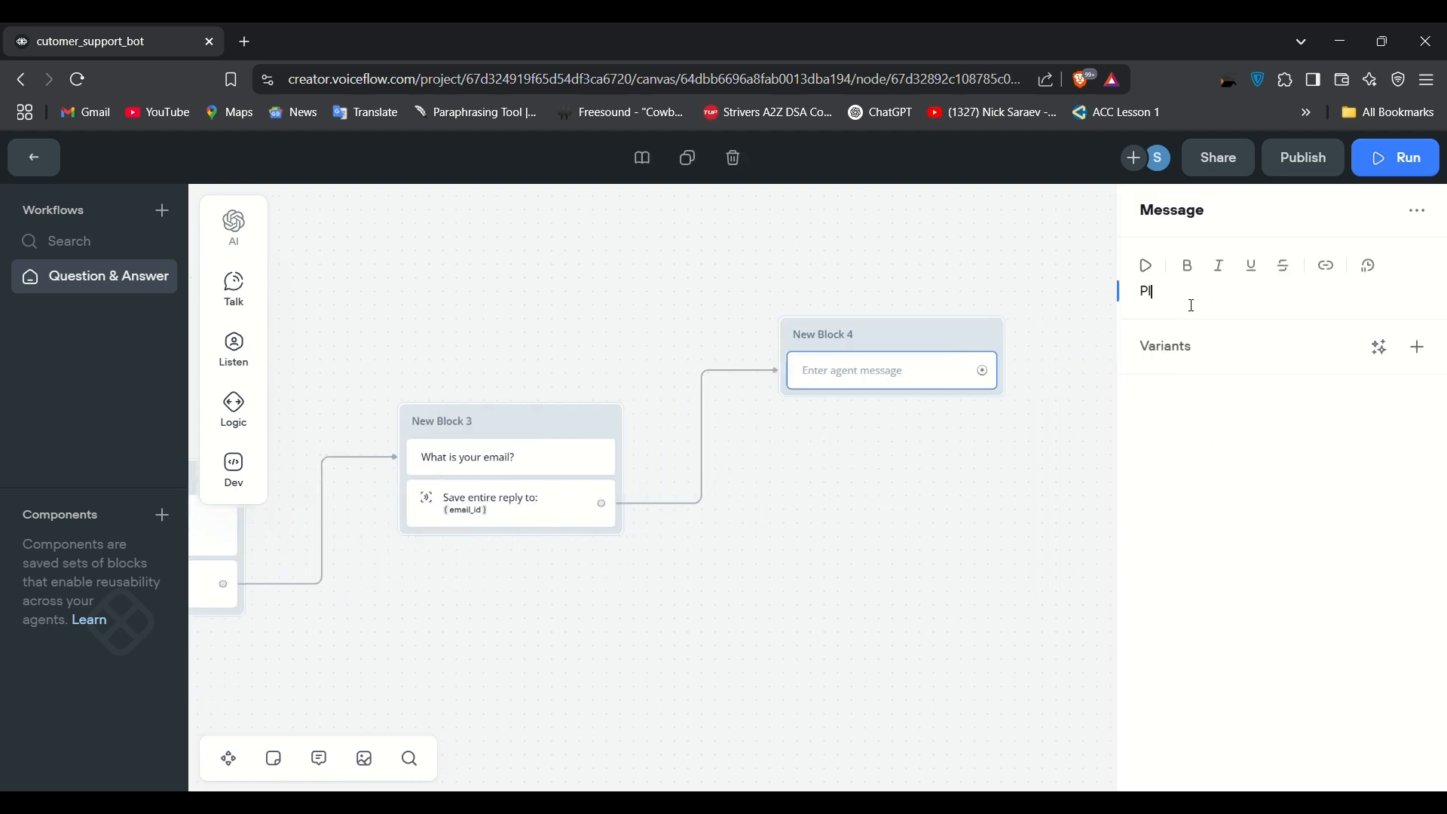
{"action": "type", "text": "ease confirm the below detai"}
{"action": "key", "text": "BackSpace"}
{"action": "type", "text": "ails"}
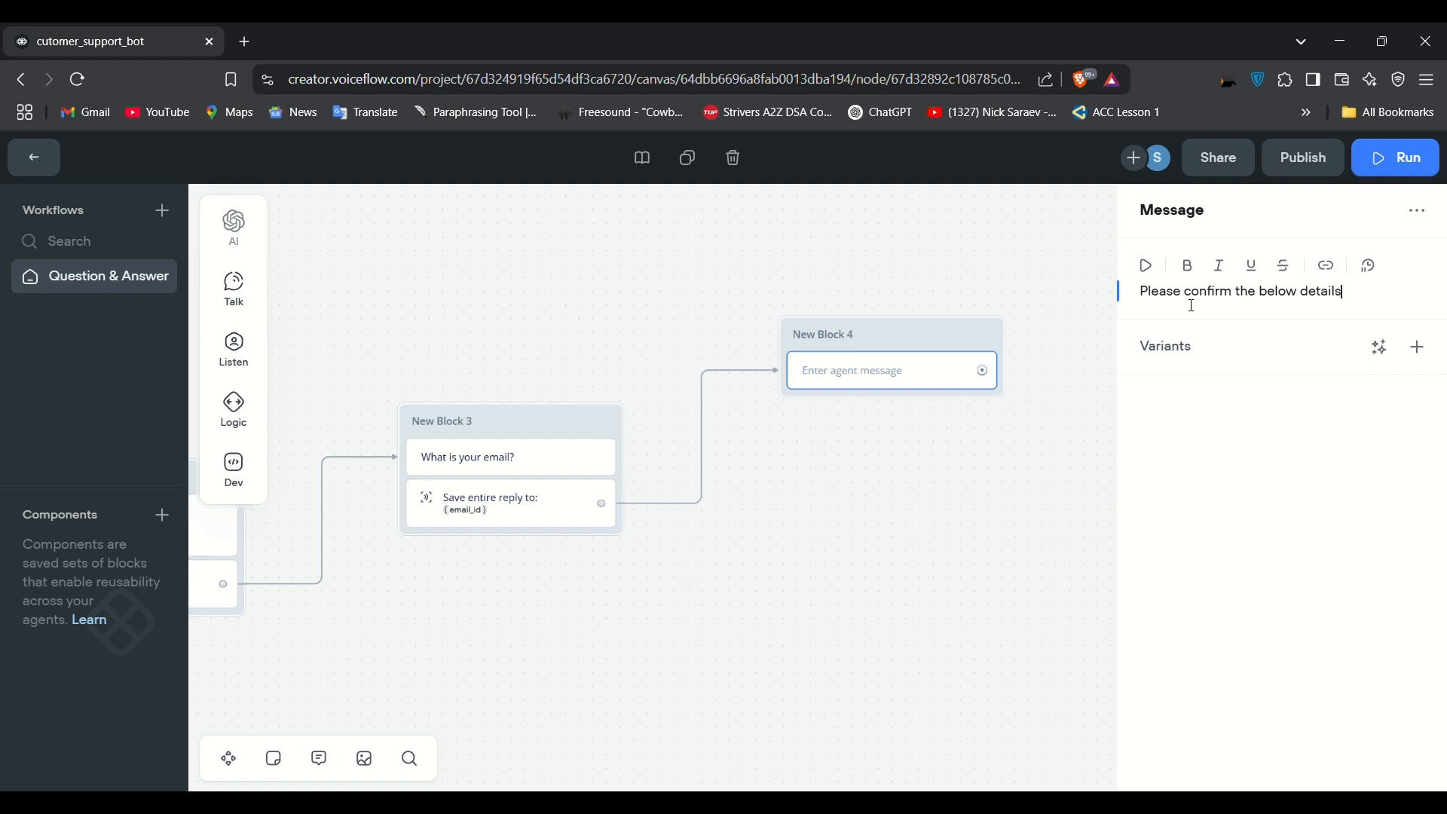
{"action": "key", "text": "Return"}
Step: Add the lines 'full_name : {full_name}' and 'email_id : {email_id}' to the confirmation message
{"action": "type", "text": "f"}
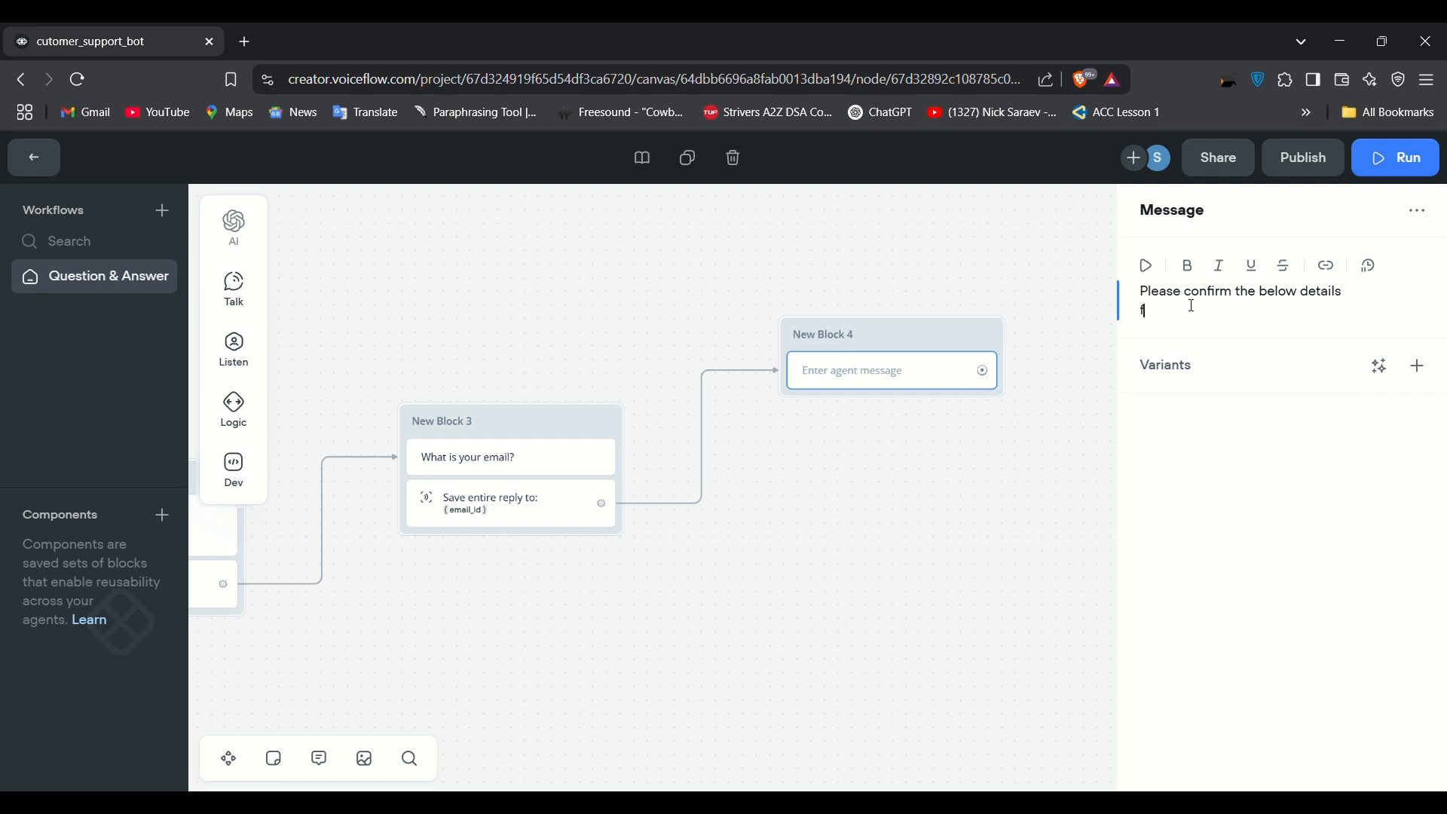
{"action": "type", "text": "ull_name"}
{"action": "type", "text": ": {"}
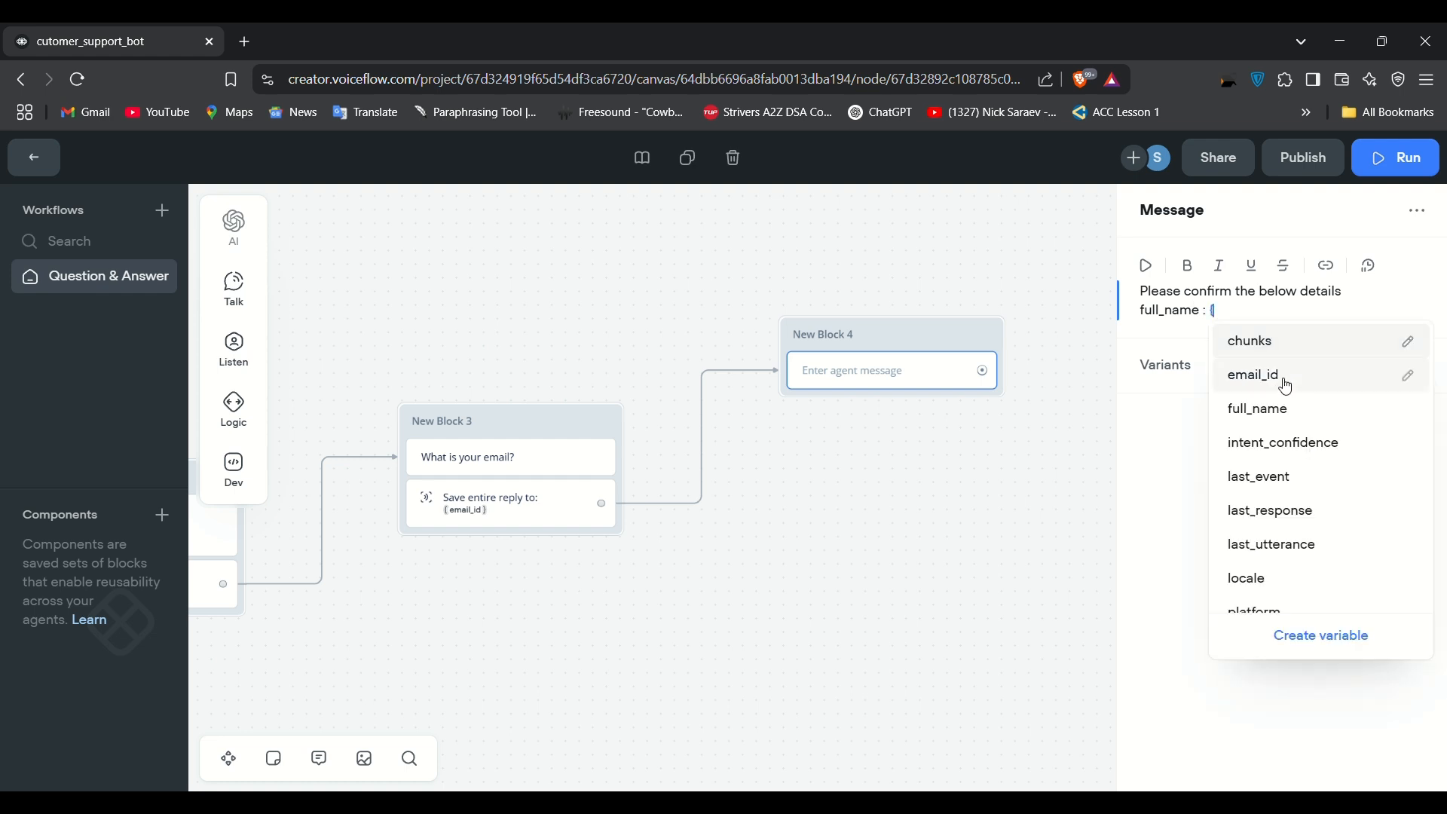
{"action": "left_click", "coordinate": [1271, 412]}
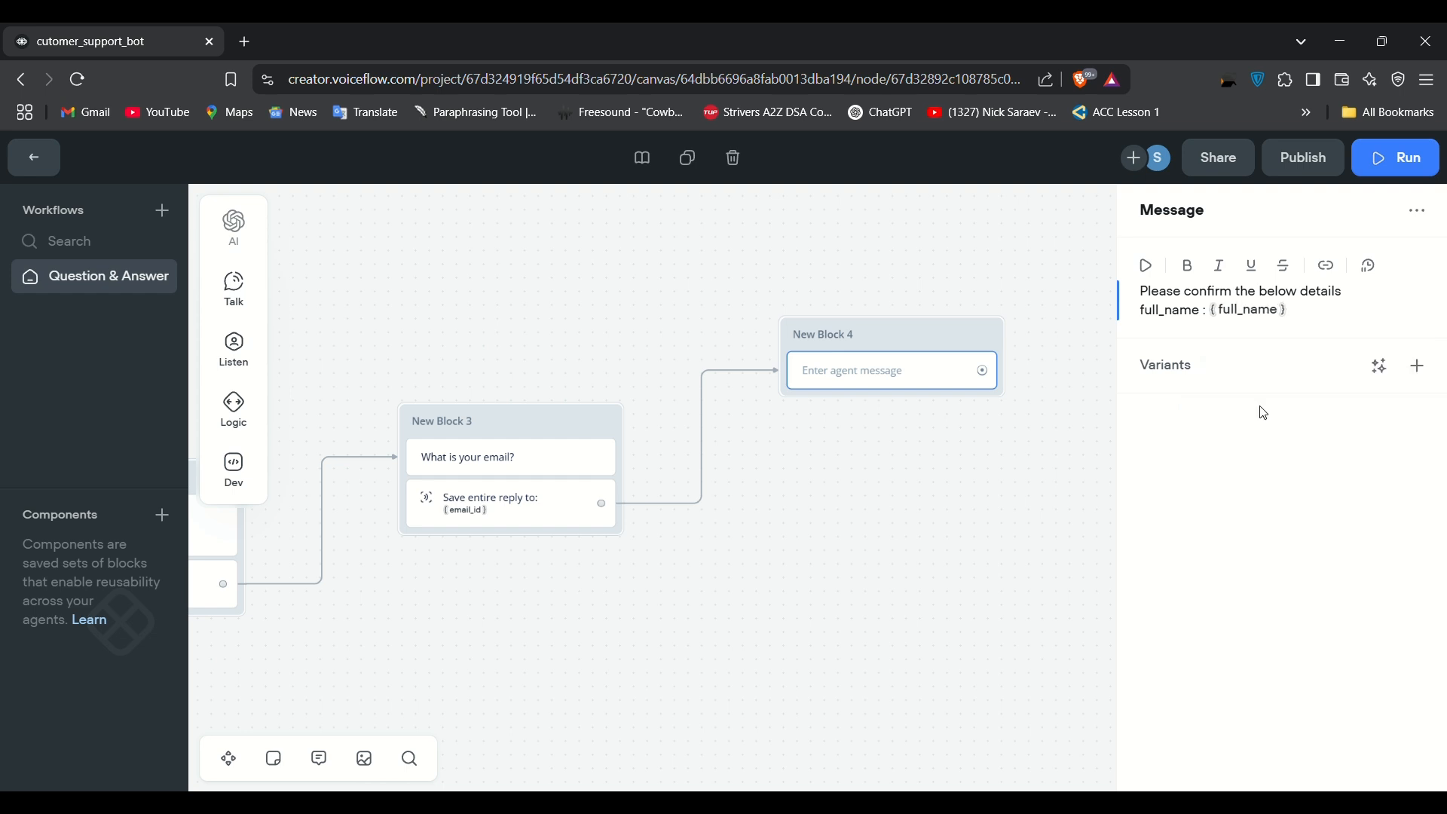
{"action": "key", "text": "Return"}
{"action": "type", "text": "email"}
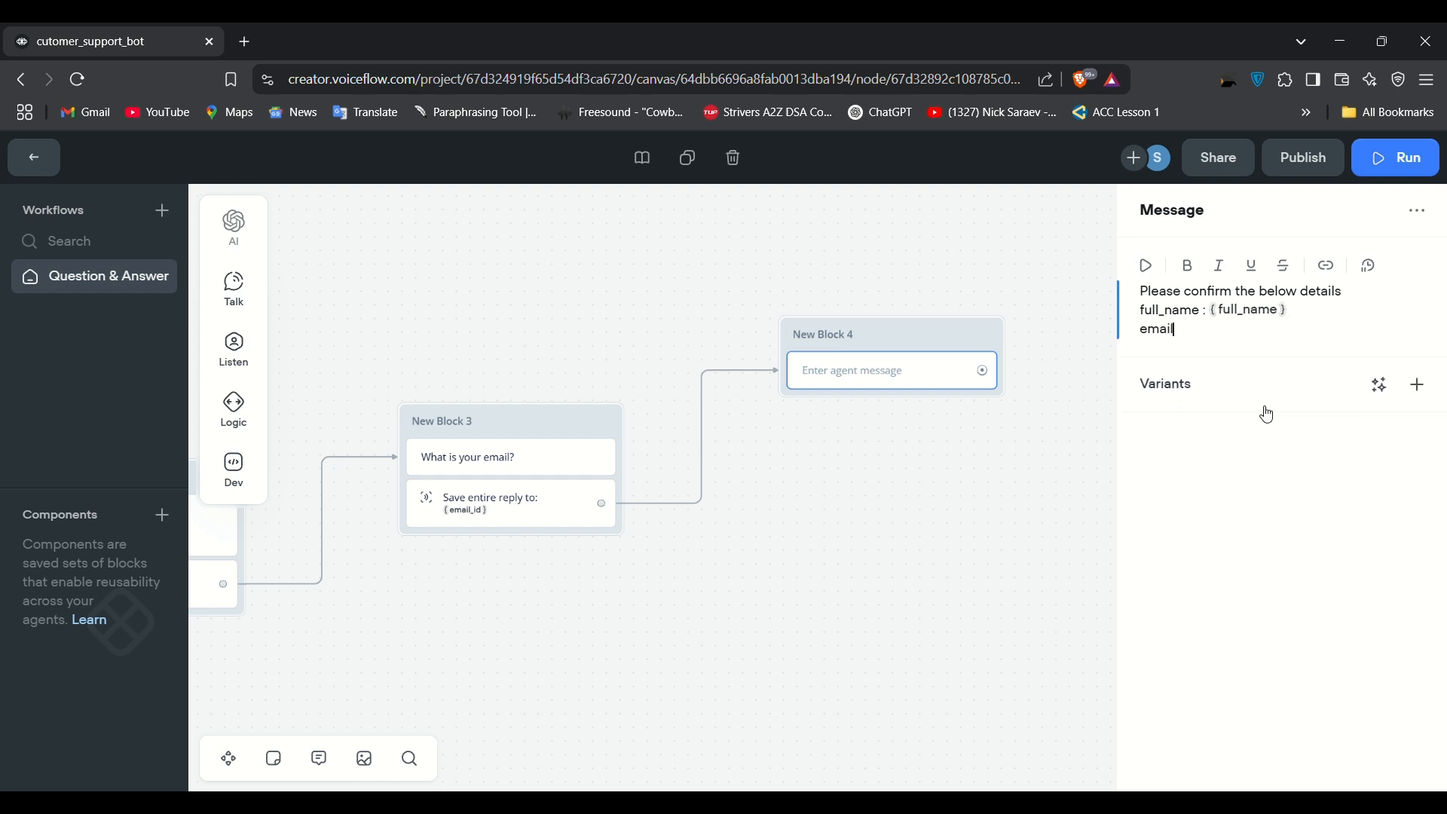
{"action": "type", "text": "_id : {"}
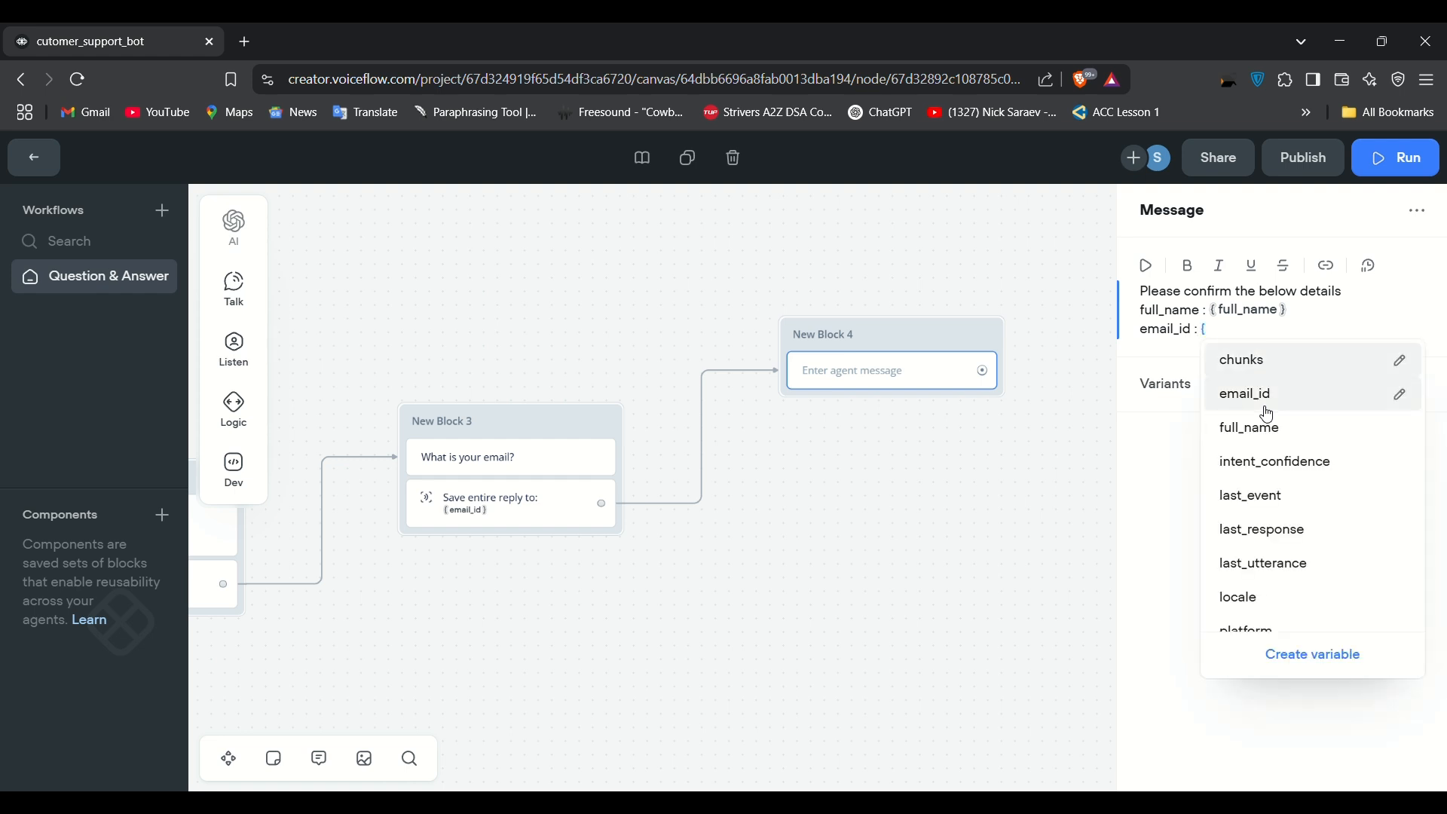
{"action": "left_click", "coordinate": [1269, 409]}
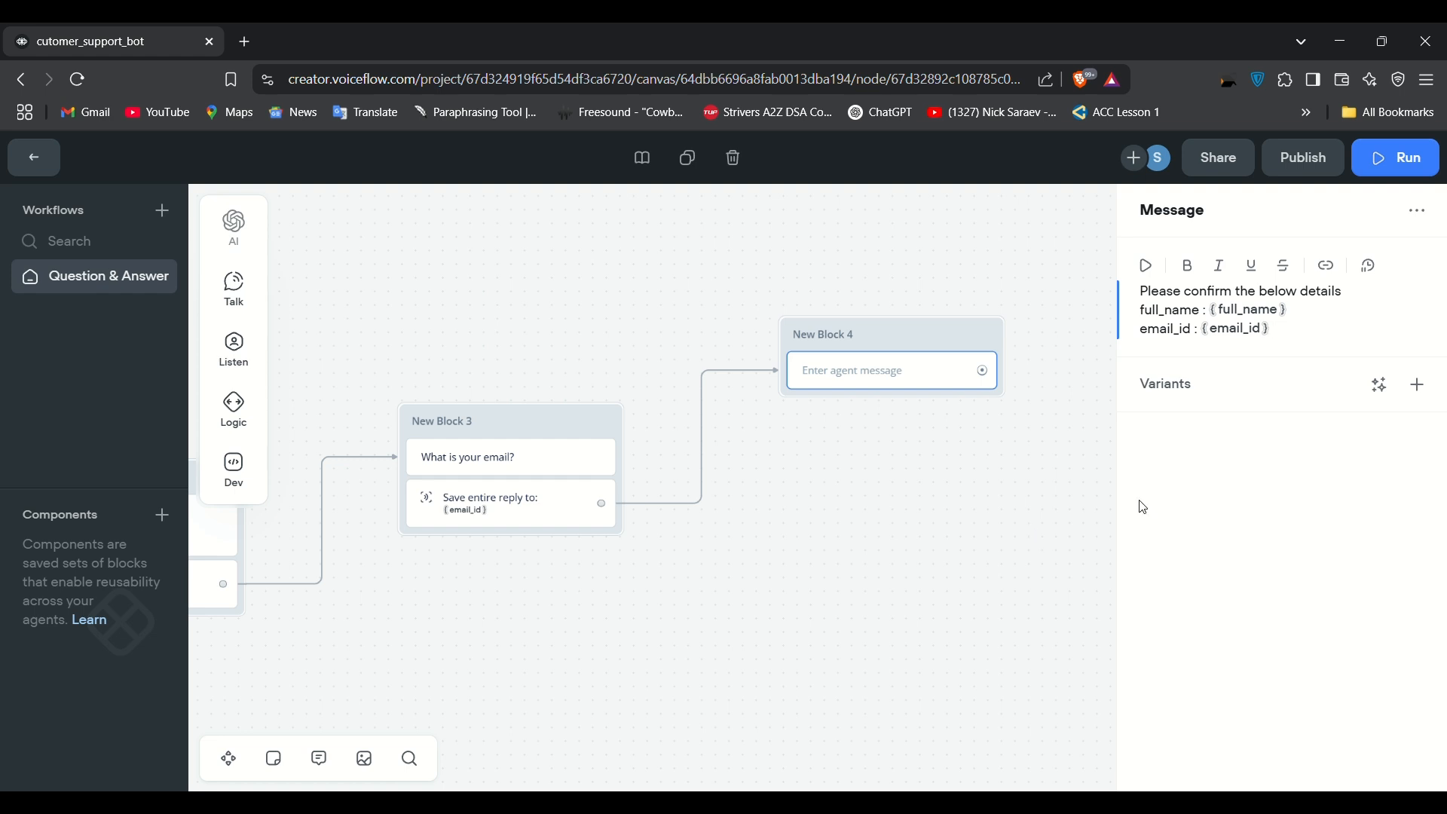
{"action": "key", "text": "Return"}
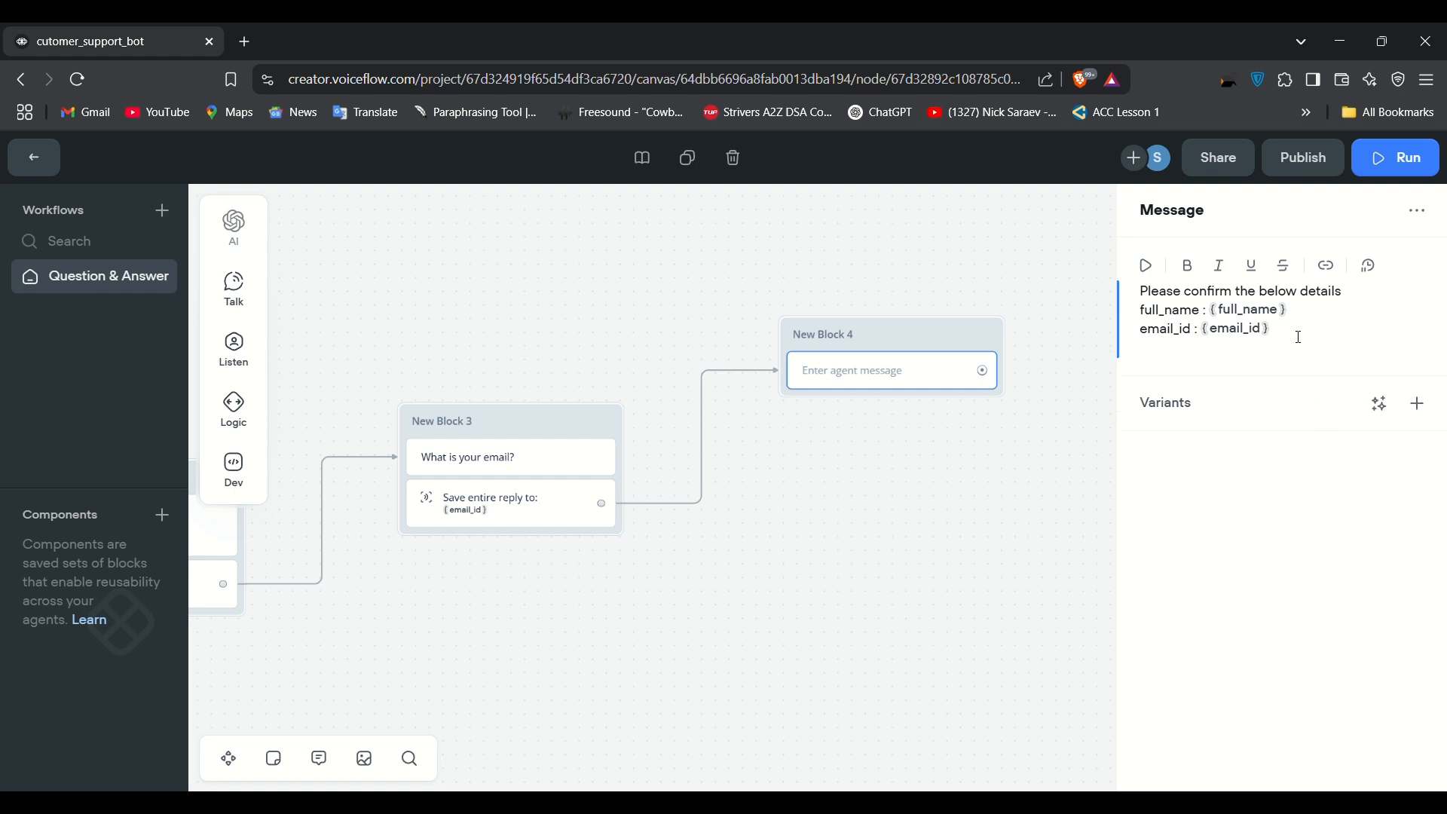
{"action": "key", "text": "Return"}
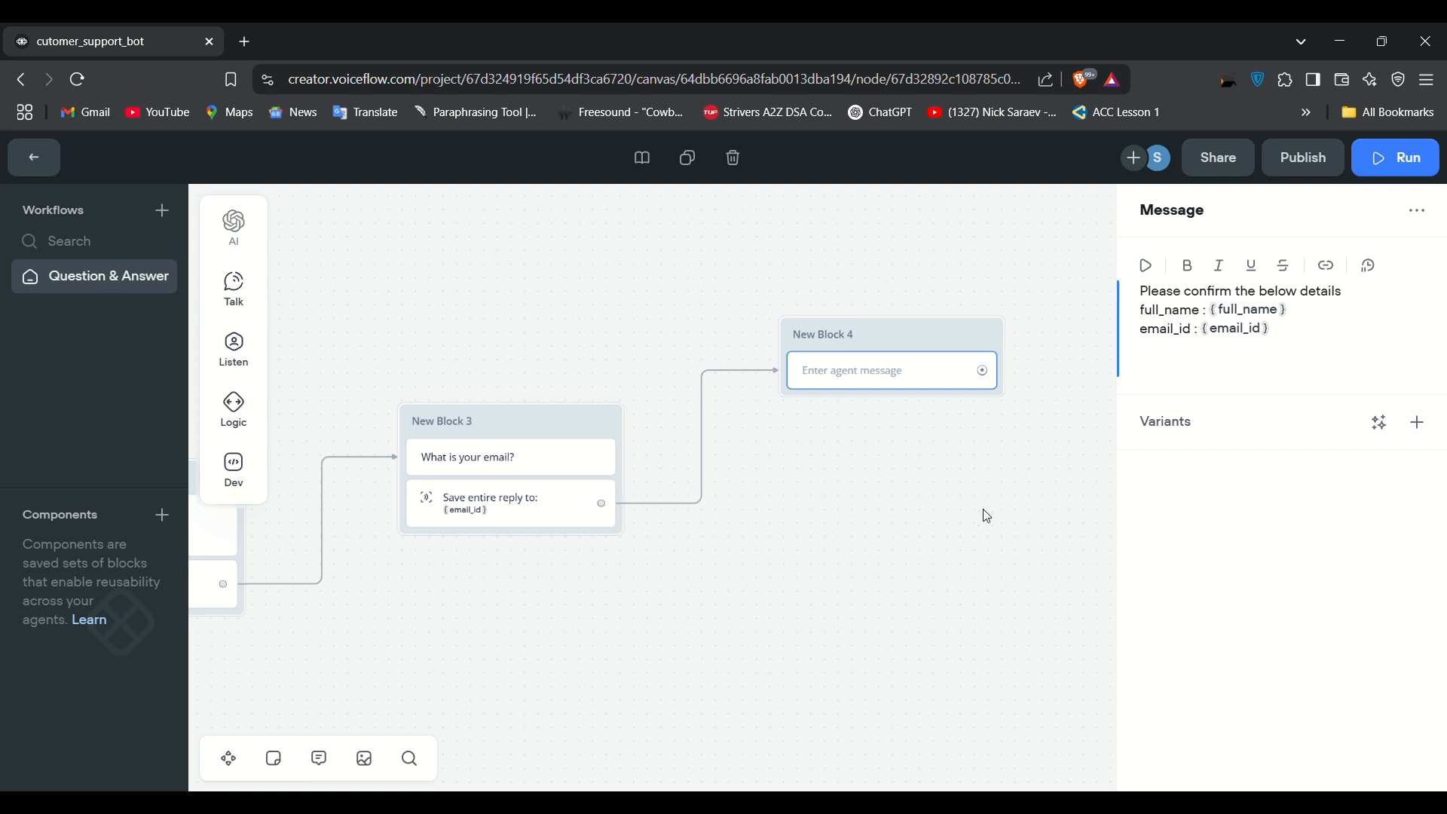
{"action": "left_click", "coordinate": [917, 489]}
{"action": "mouse_move", "coordinate": [238, 298]}
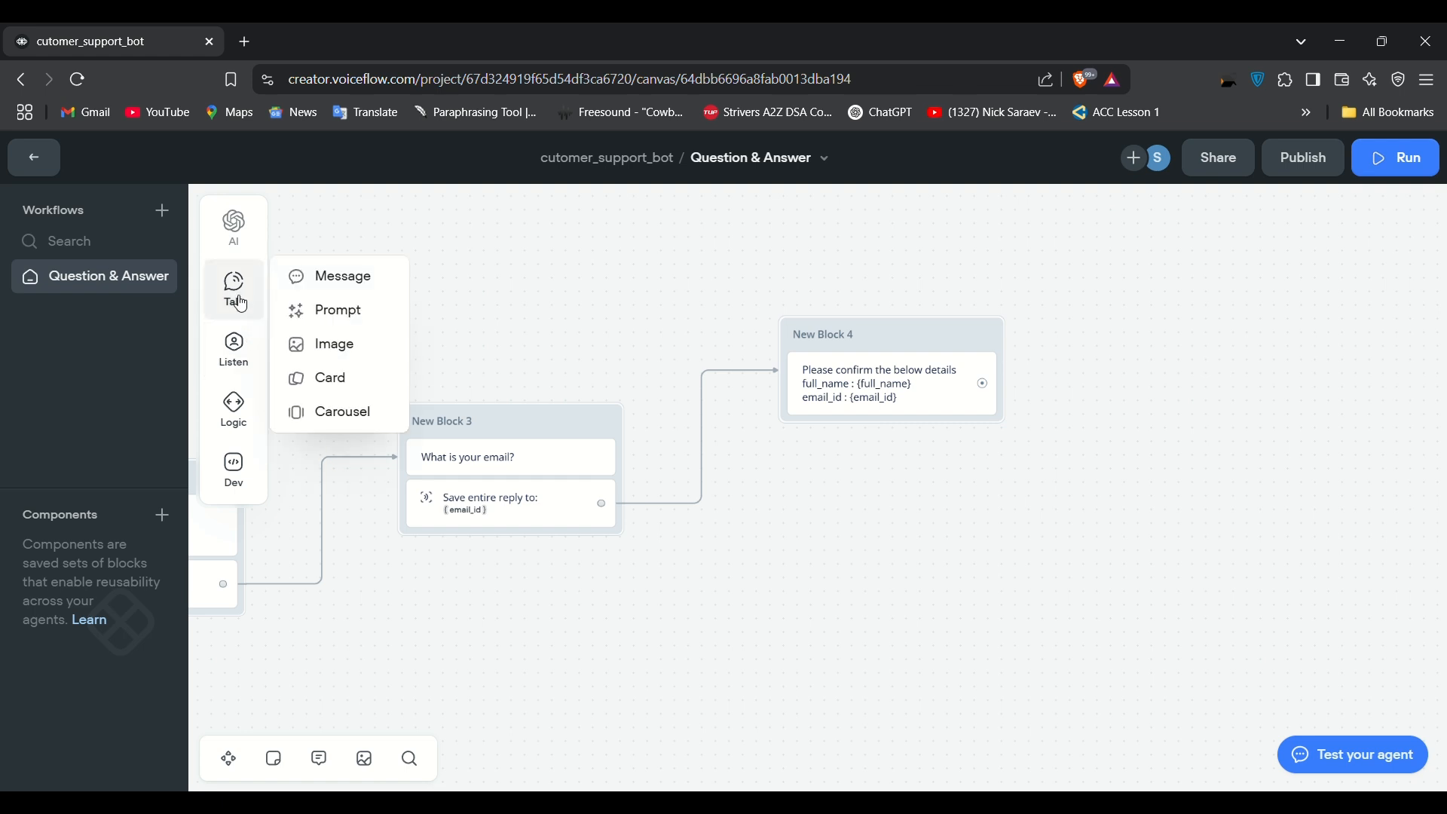
Step: Add a second message to New Block 4 reading 'Would you like to proceed?'
{"action": "left_click_drag", "start_coordinate": [336, 275], "coordinate": [912, 440]}
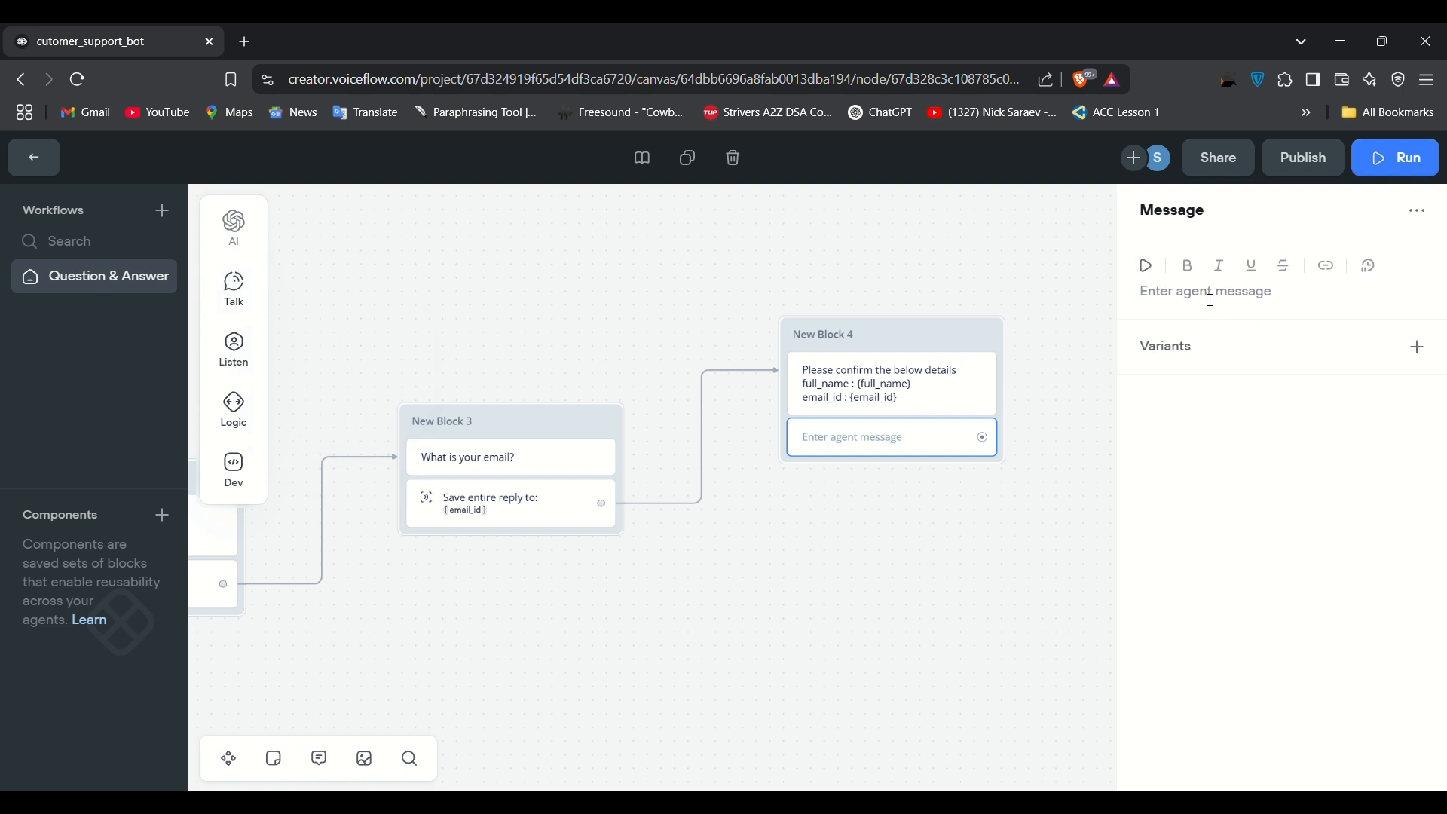
{"action": "left_click", "coordinate": [1257, 296]}
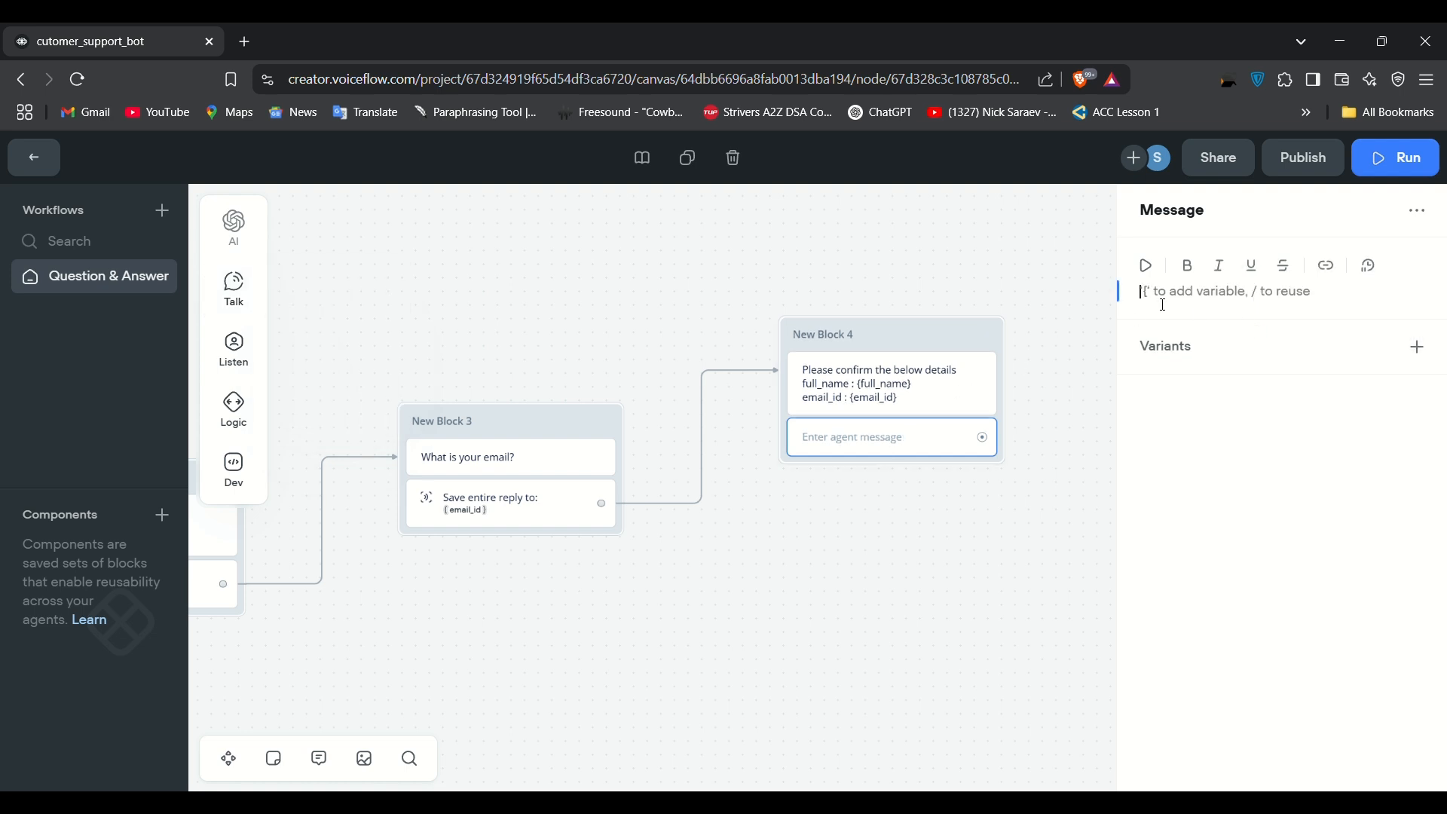
{"action": "left_click_drag", "start_coordinate": [1161, 304], "coordinate": [1159, 303]}
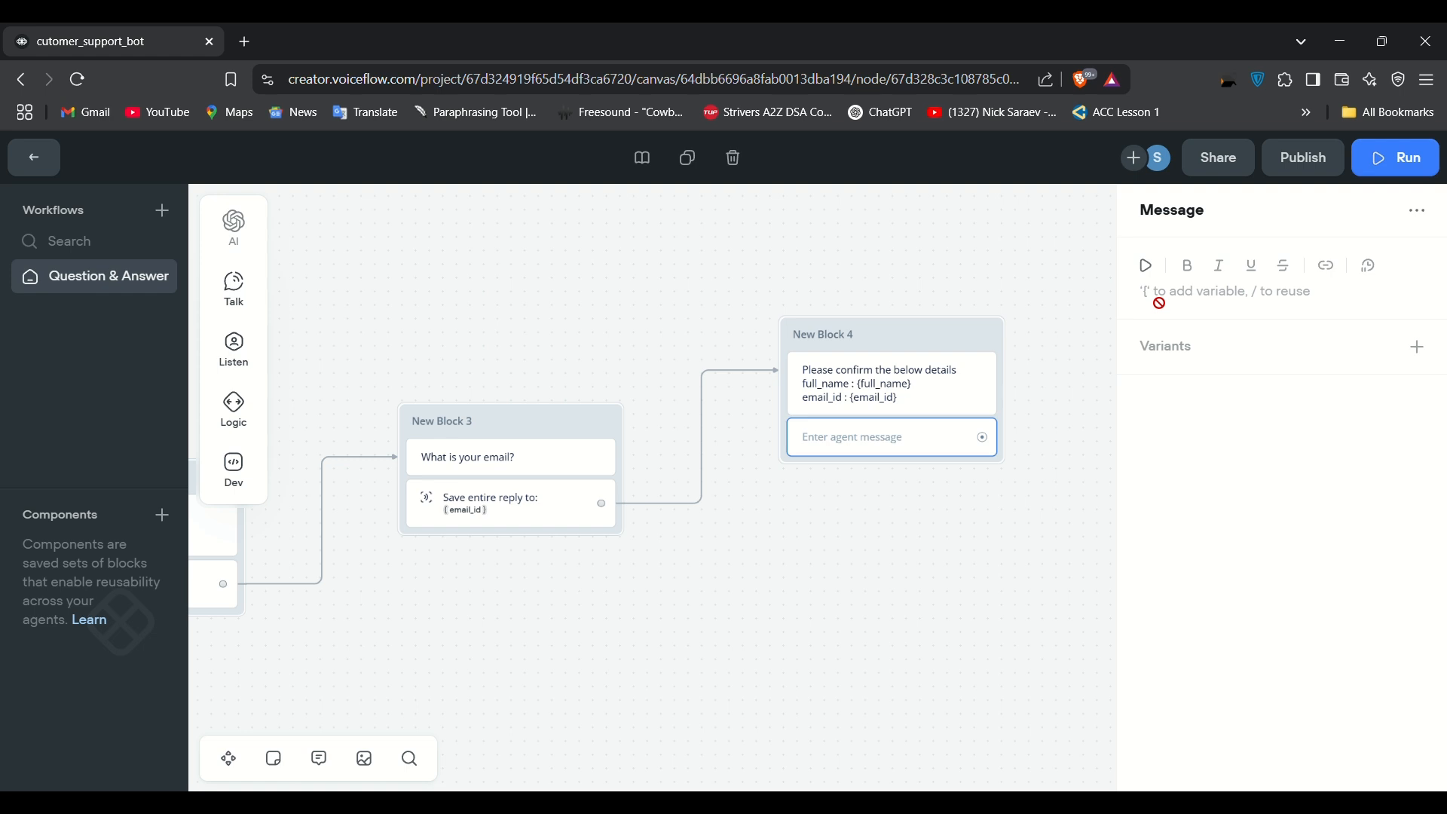
{"action": "left_click", "coordinate": [1158, 306]}
{"action": "type", "text": "W"}
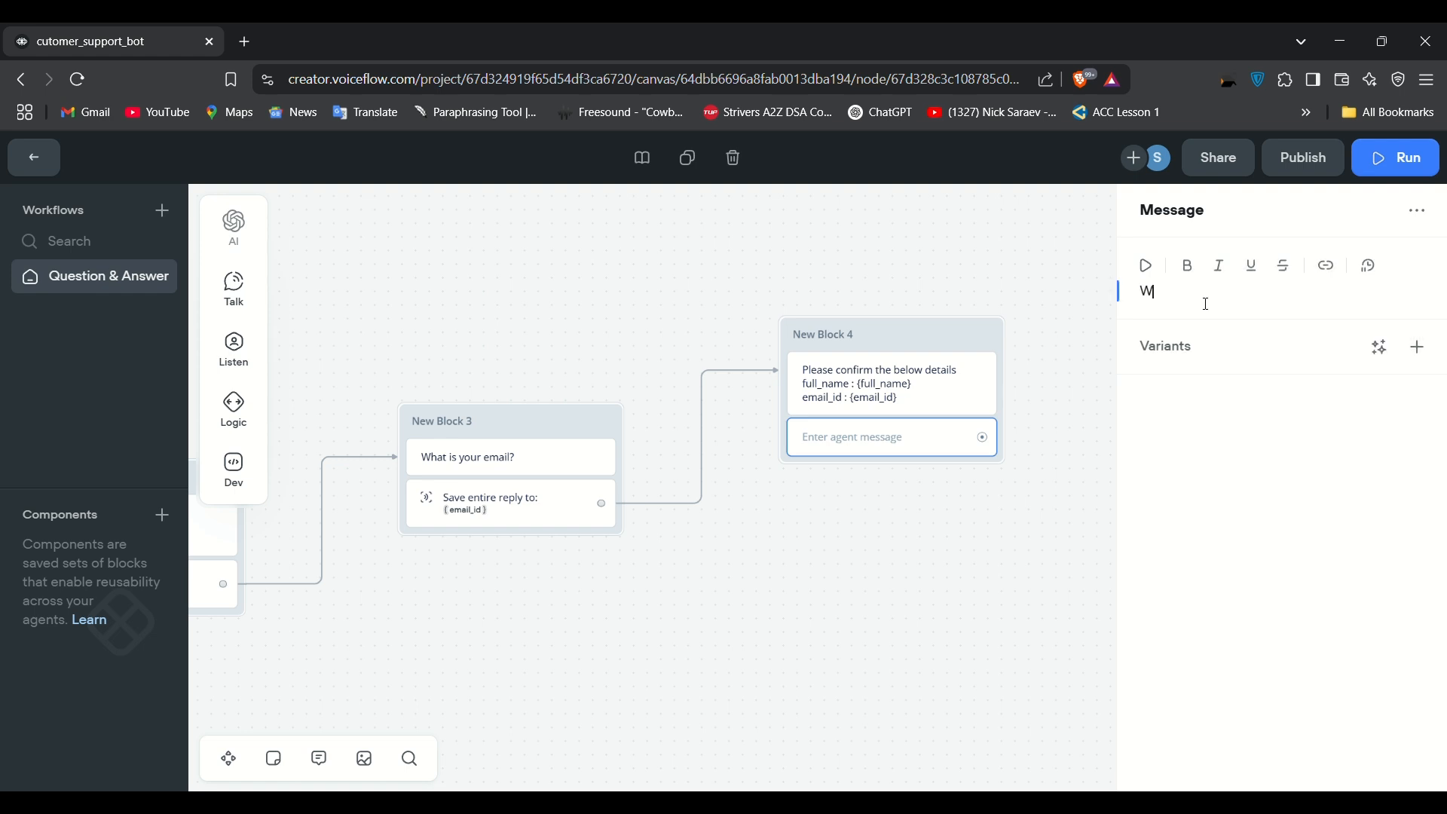
{"action": "type", "text": "ould you like to proceed?"}
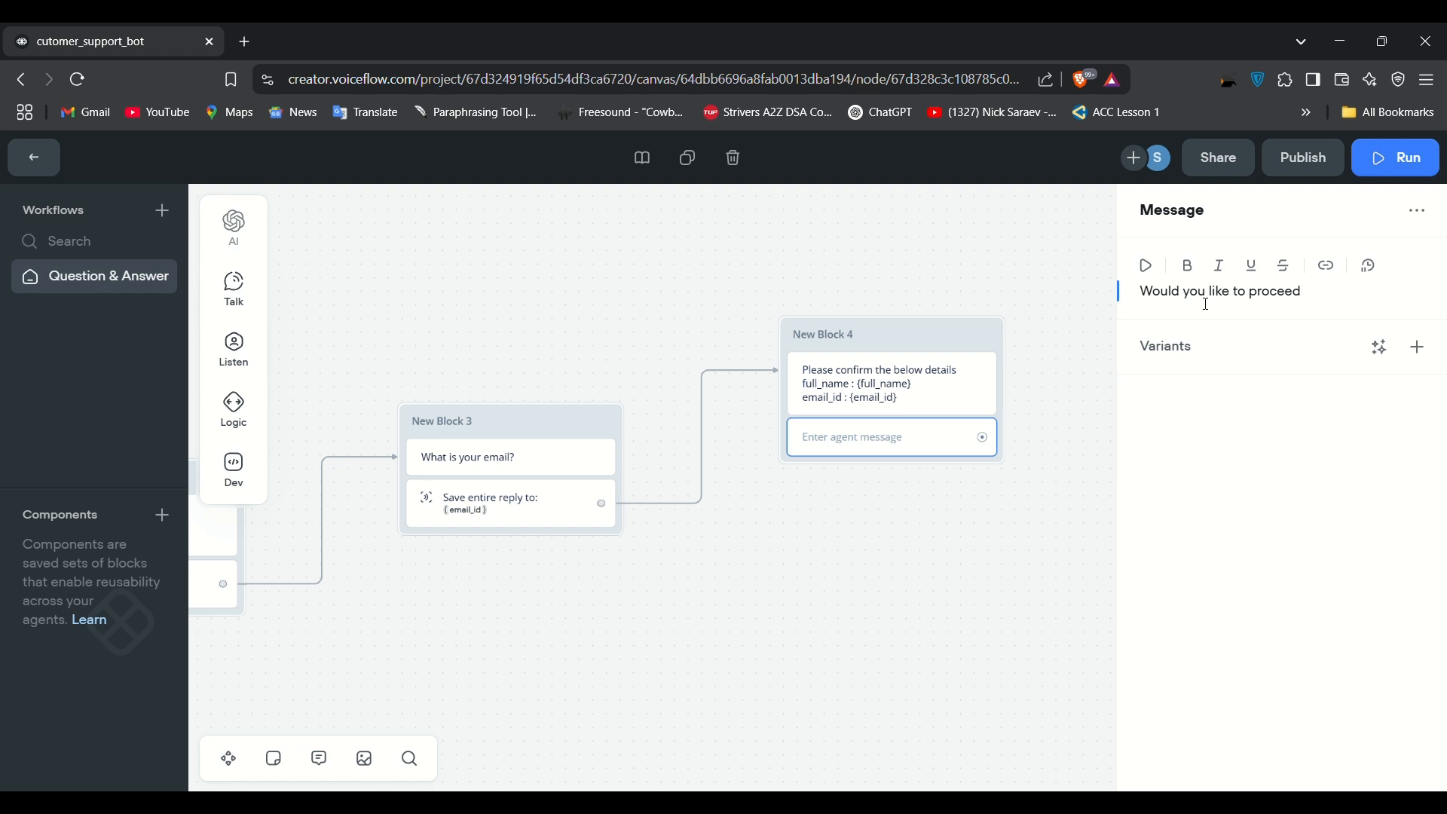
{"action": "left_click", "coordinate": [1066, 407]}
{"action": "mouse_move", "coordinate": [239, 362]}
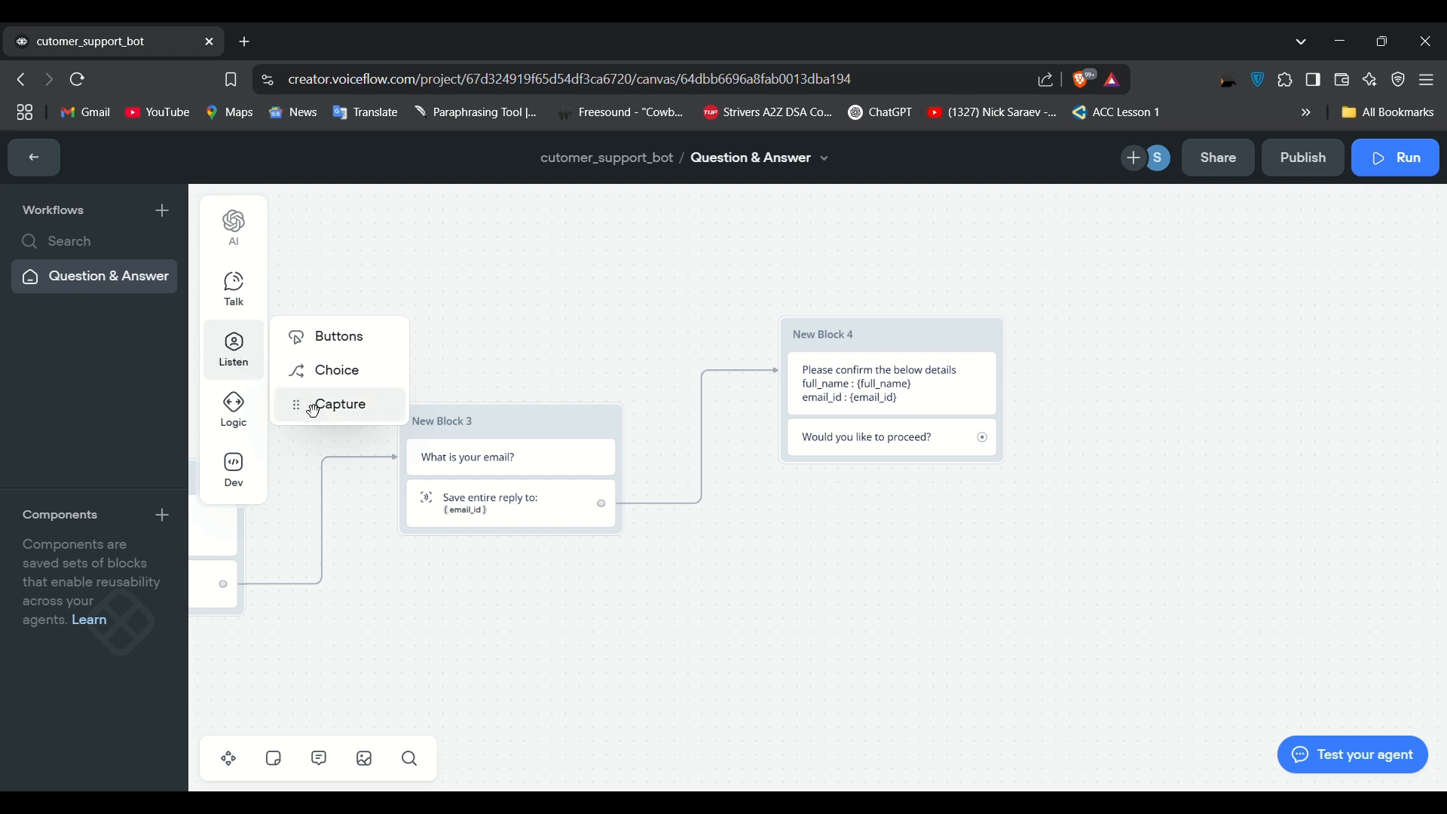
Step: Add a Choice step to New Block 4 with two triggers set to the Yes and No intents
{"action": "left_click_drag", "start_coordinate": [320, 385], "coordinate": [865, 469]}
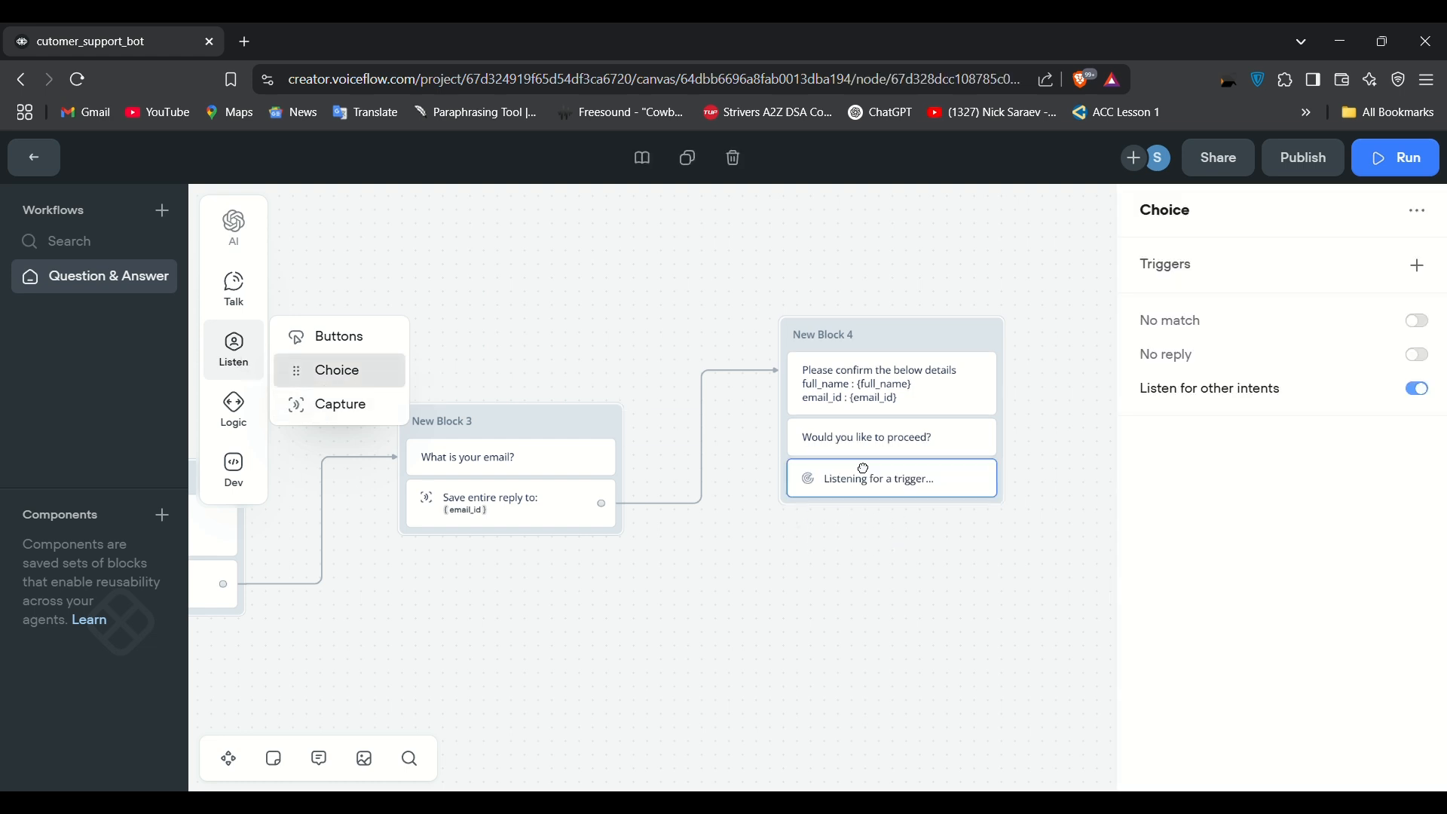
{"action": "left_click", "coordinate": [1417, 266]}
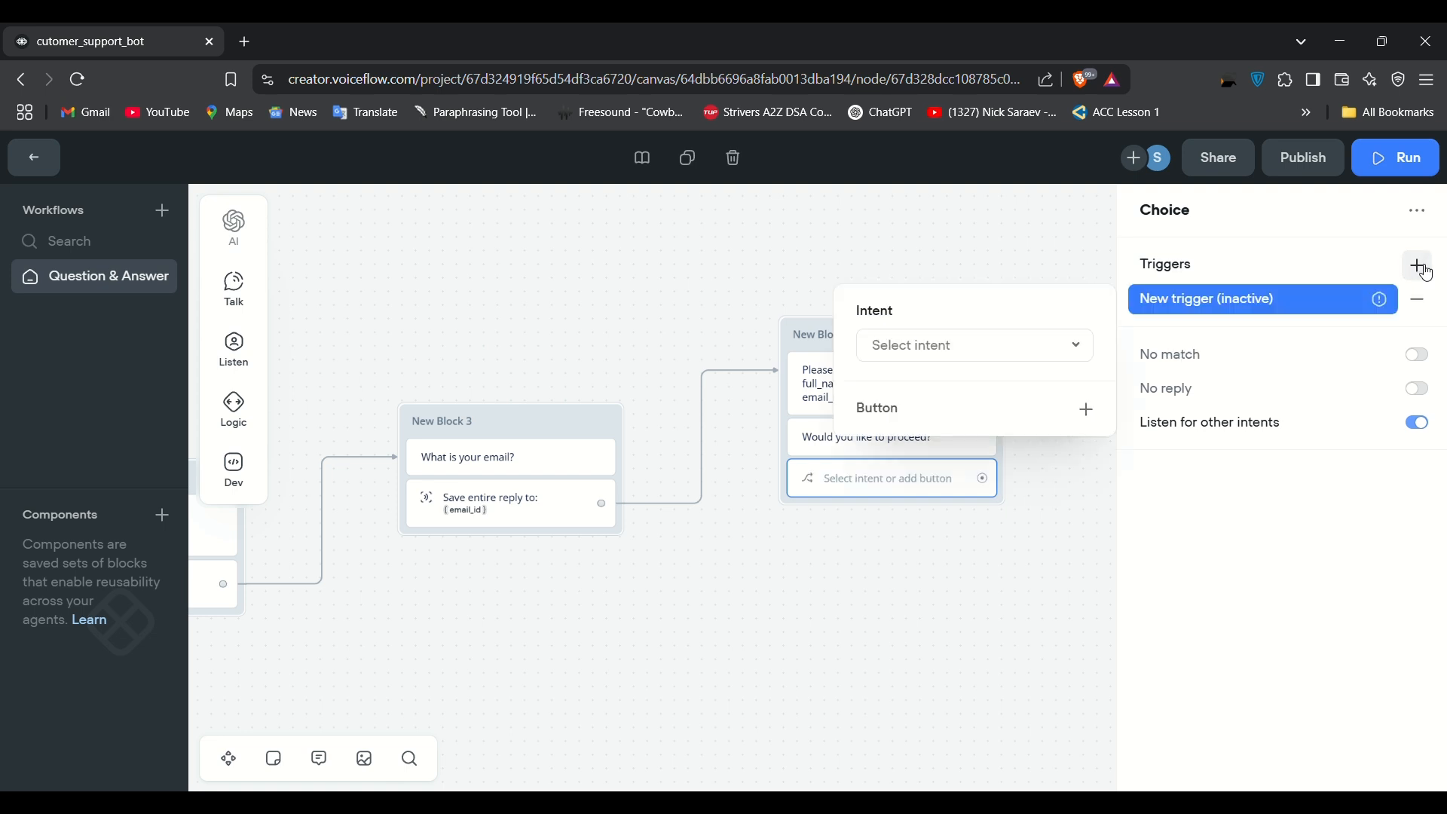
{"action": "left_click", "coordinate": [1050, 343]}
{"action": "left_click", "coordinate": [896, 499]}
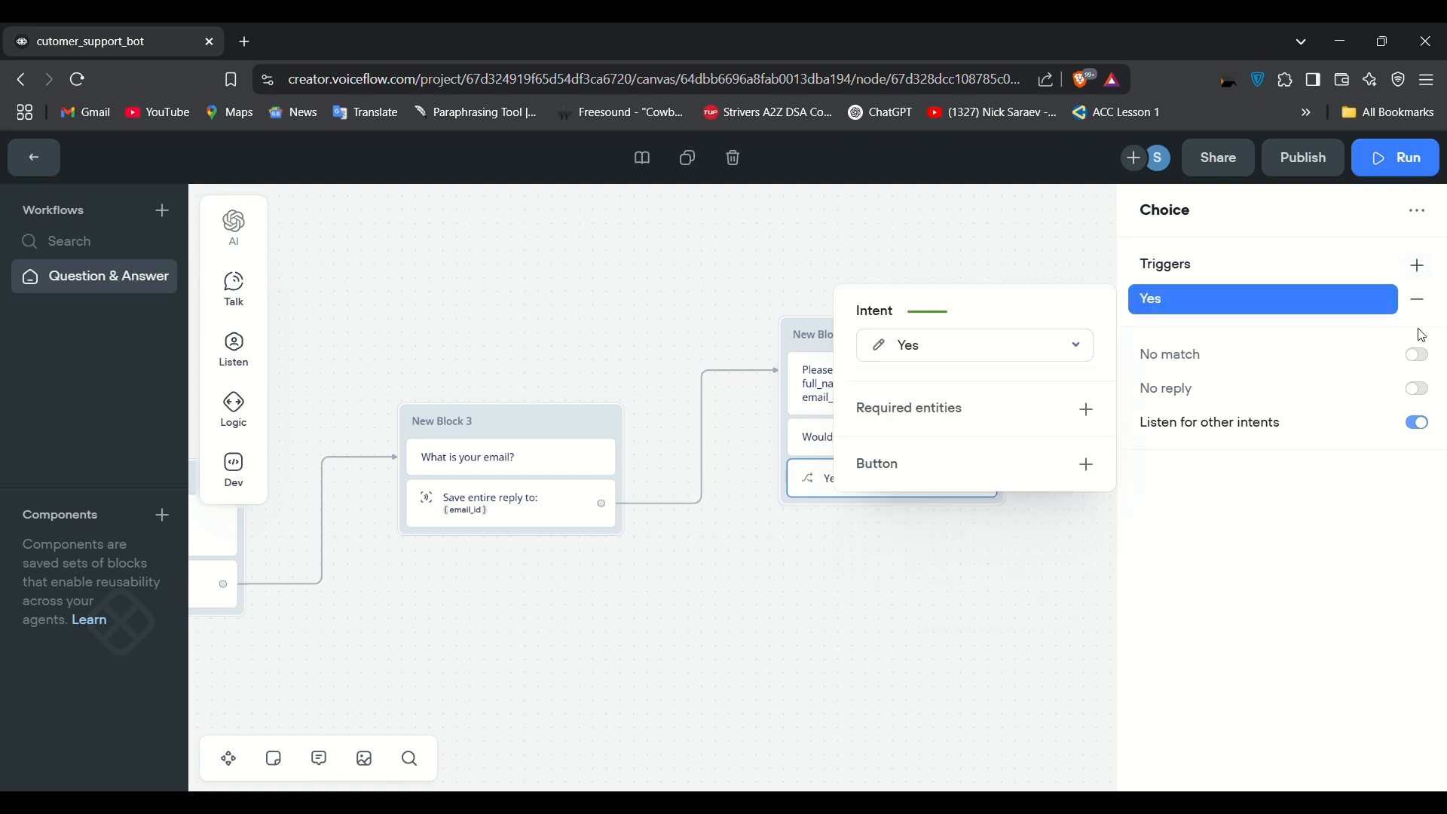
{"action": "left_click", "coordinate": [1420, 271]}
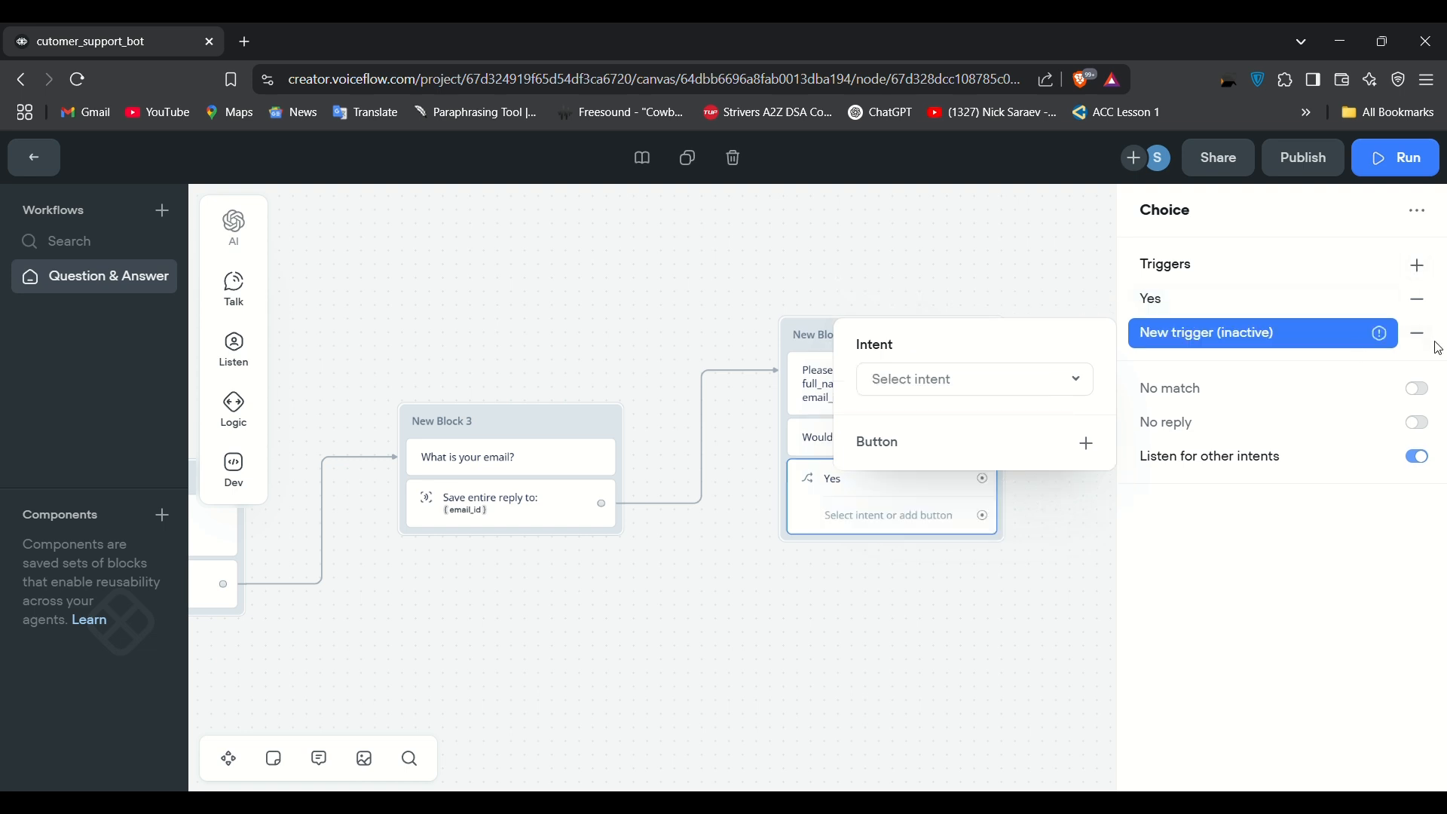
{"action": "left_click", "coordinate": [1027, 379]}
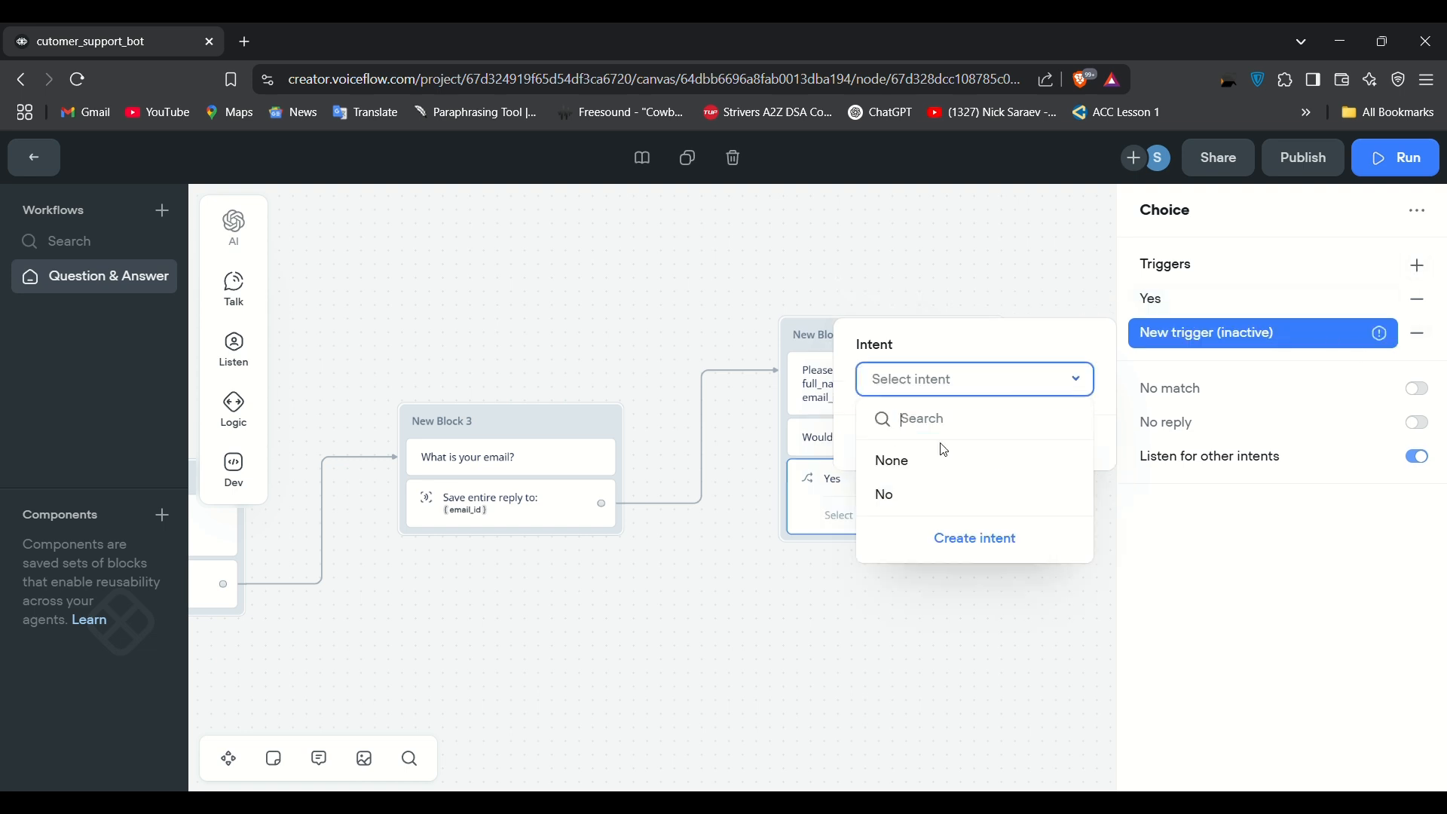
{"action": "left_click", "coordinate": [905, 500]}
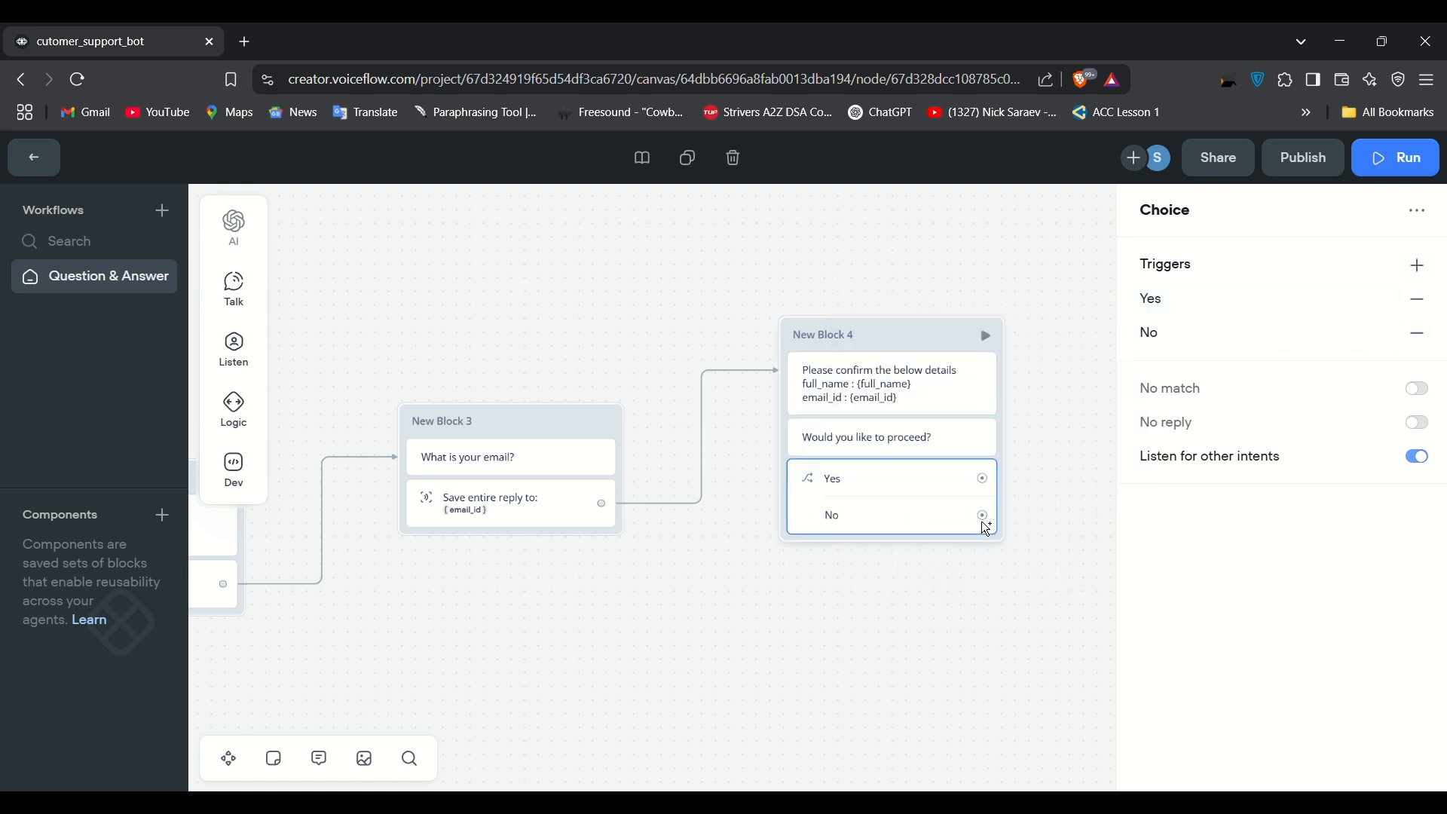
Step: Route New Block 4's No path to a go-to-block step targeting Start, leaving Yes unconnected
{"action": "left_click_drag", "start_coordinate": [983, 516], "coordinate": [969, 479]}
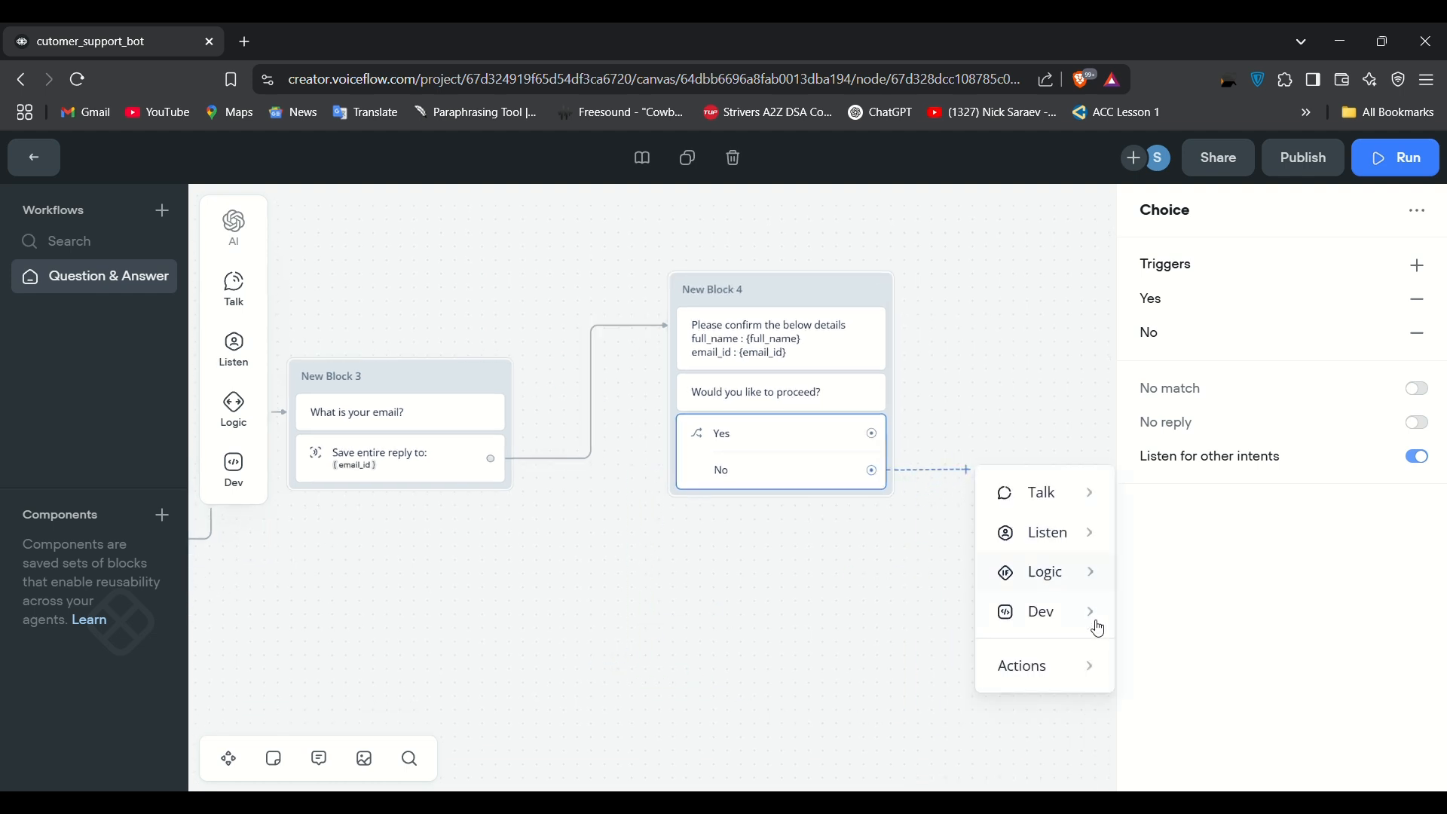
{"action": "mouse_move", "coordinate": [1065, 668]}
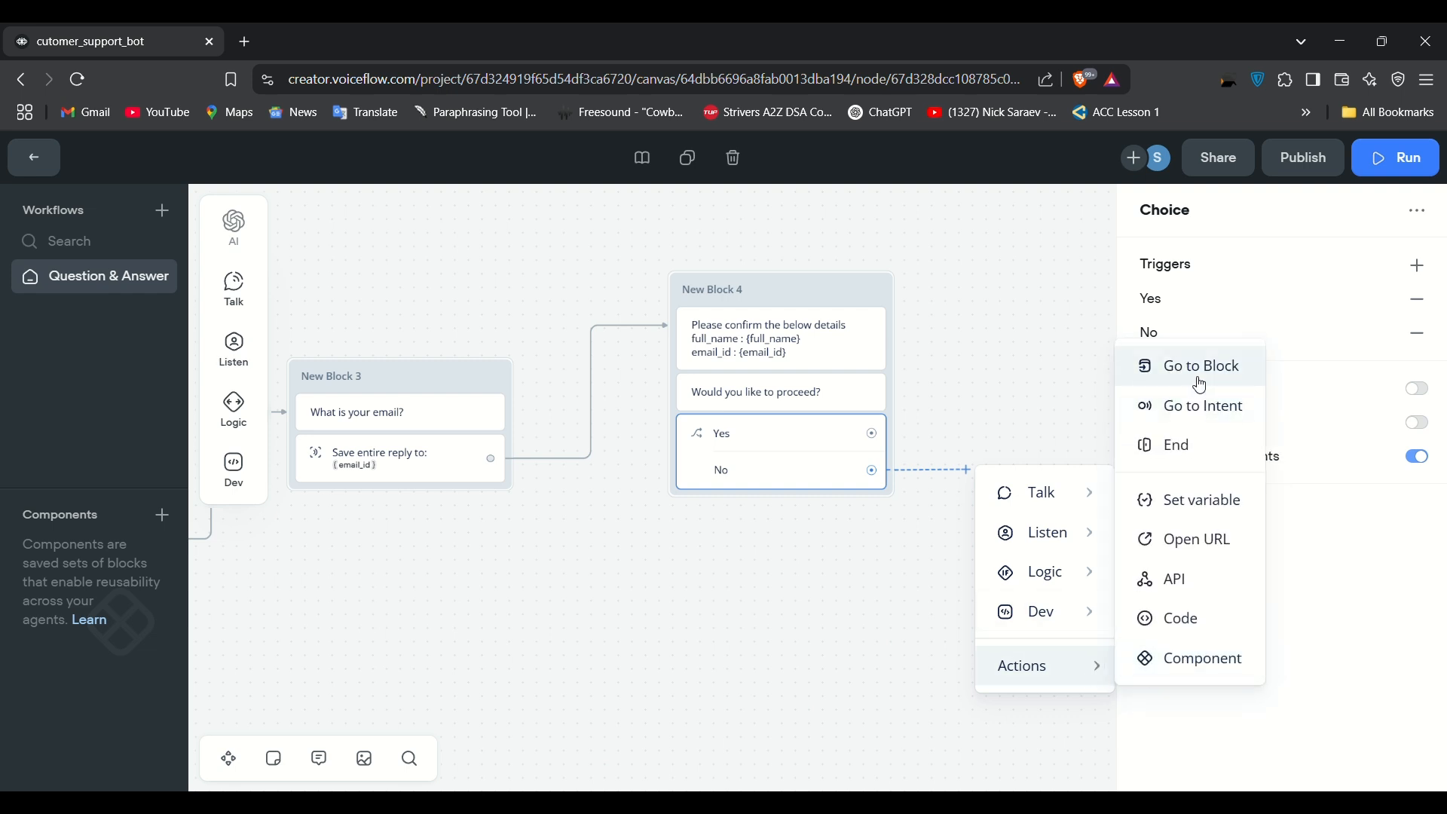
{"action": "left_click", "coordinate": [1197, 380]}
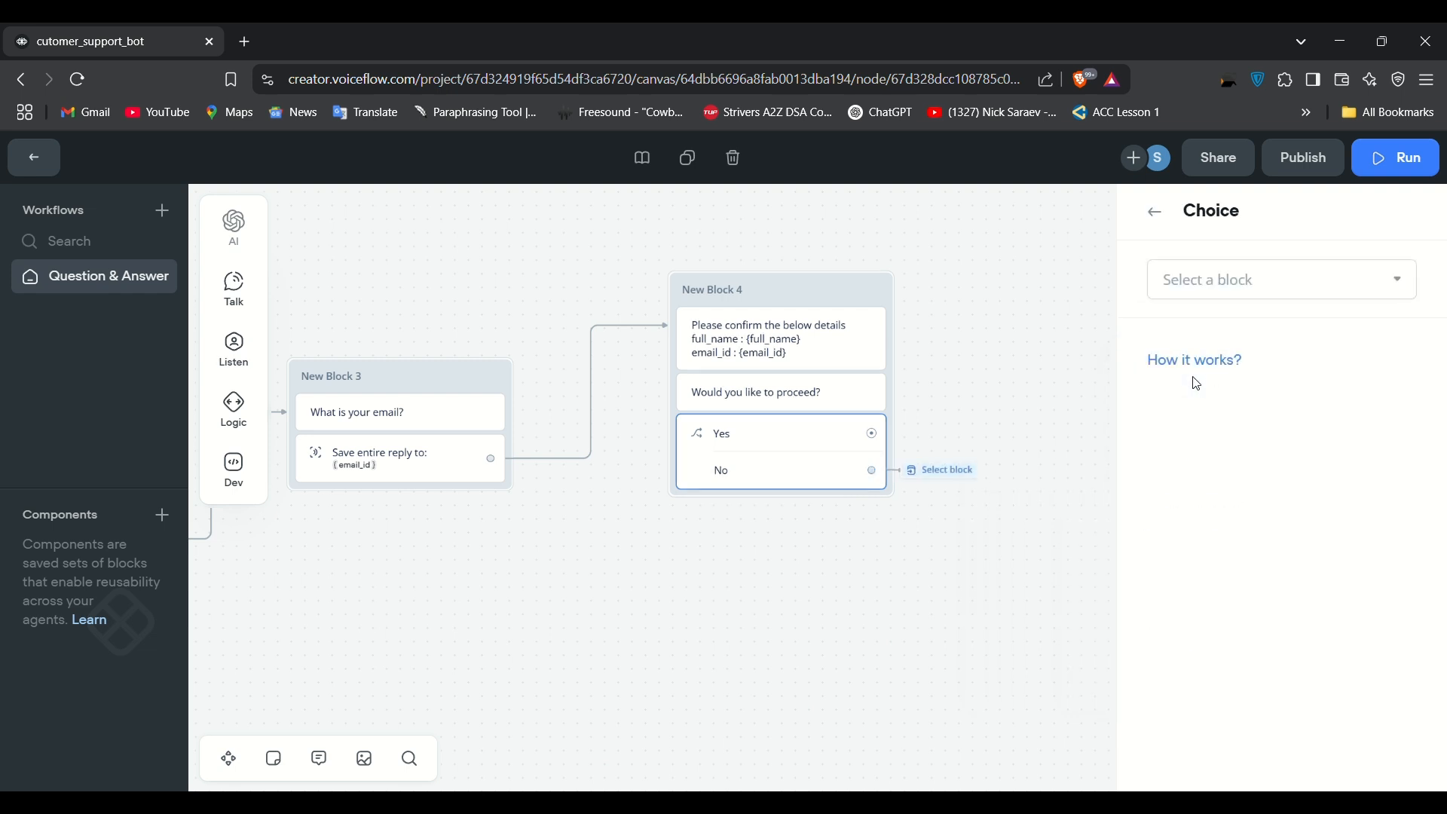
{"action": "left_click", "coordinate": [1263, 292]}
{"action": "mouse_move", "coordinate": [1257, 425]}
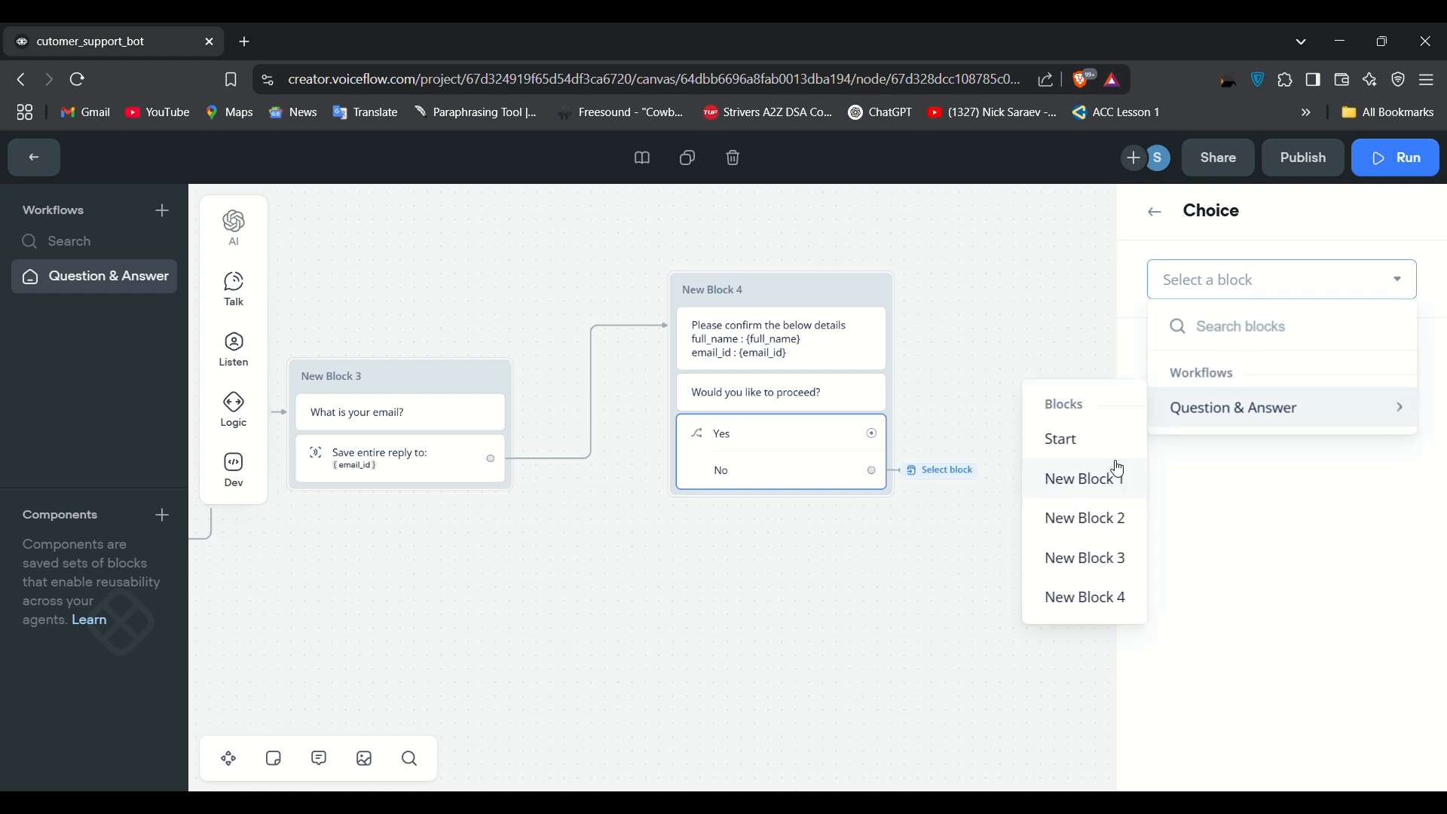
{"action": "left_click", "coordinate": [1092, 449]}
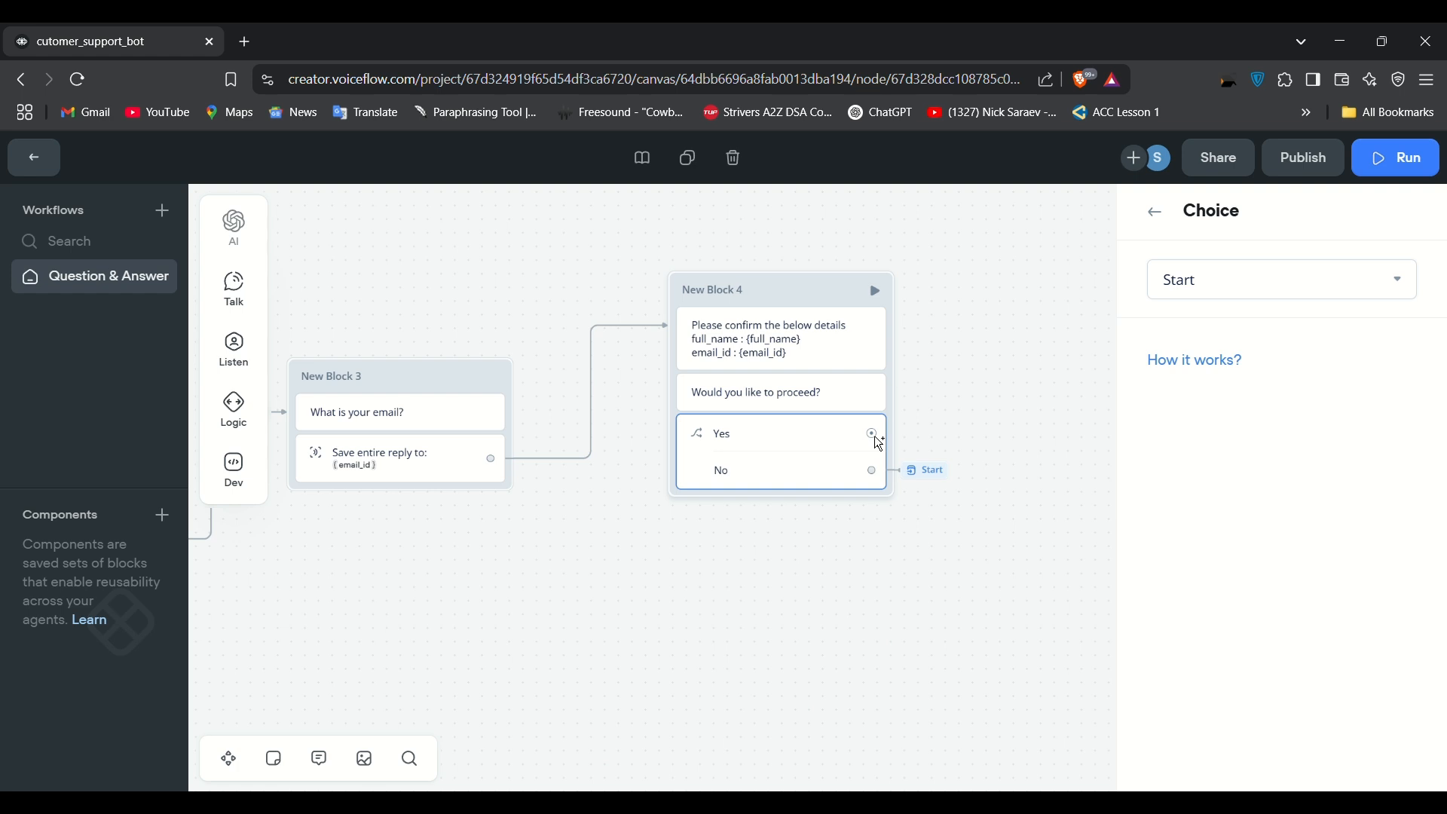
{"action": "left_click_drag", "start_coordinate": [875, 436], "coordinate": [949, 431]}
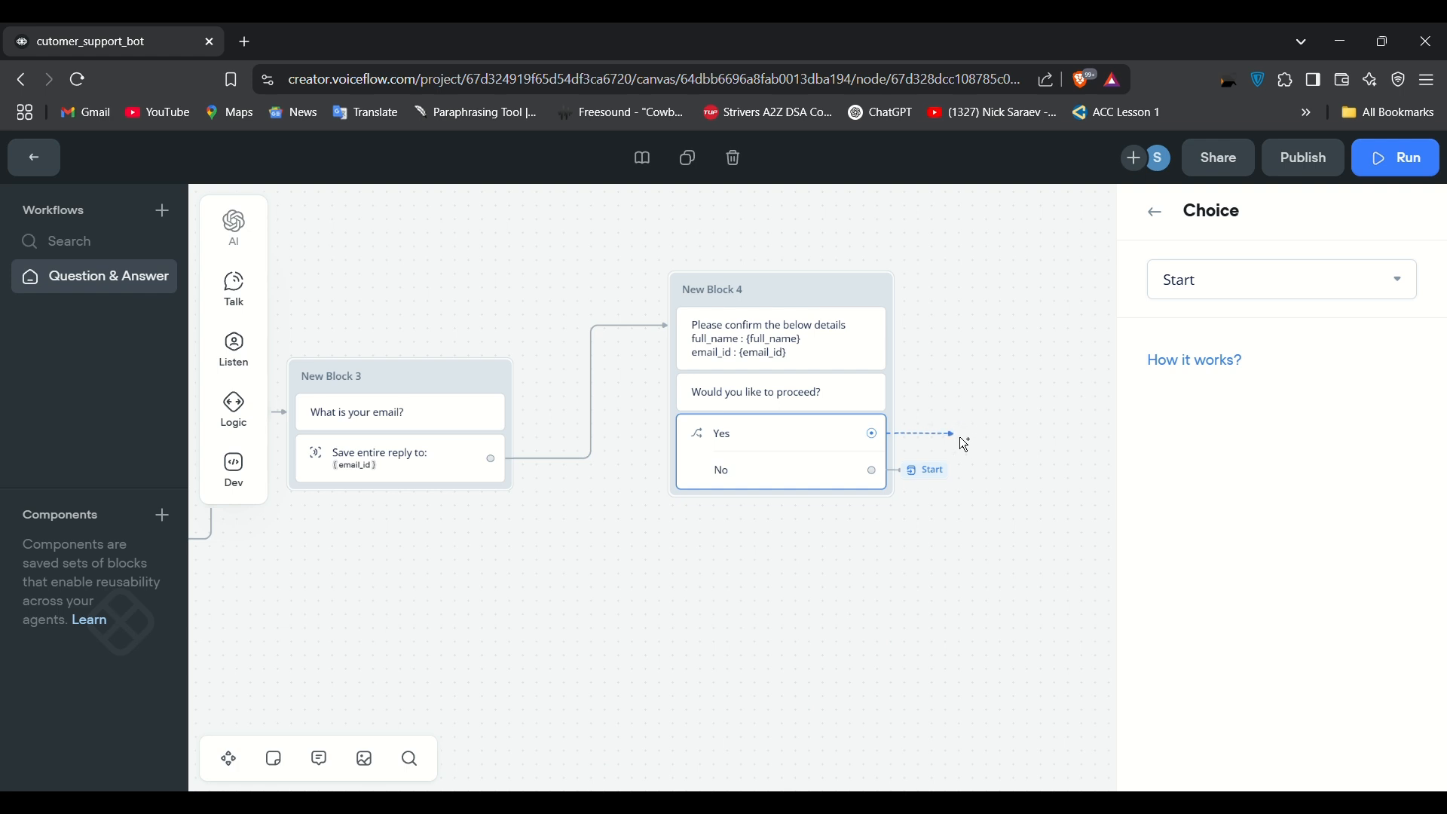
{"action": "left_click_drag", "start_coordinate": [958, 438], "coordinate": [1194, 530]}
Step: Start a test run of the agent and reply No, then Yes
{"action": "left_click", "coordinate": [1010, 269]}
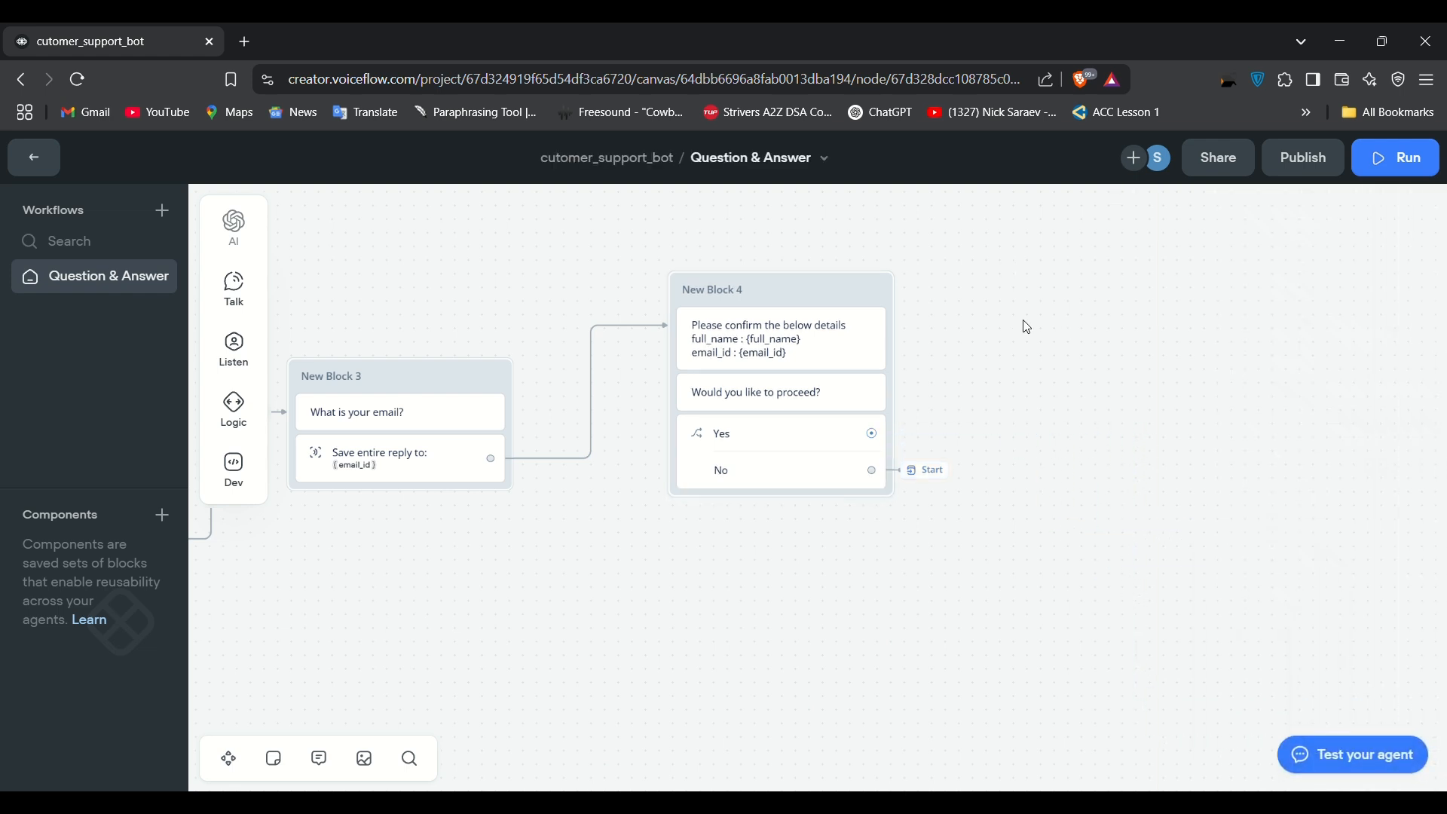
{"action": "left_click", "coordinate": [1397, 157]}
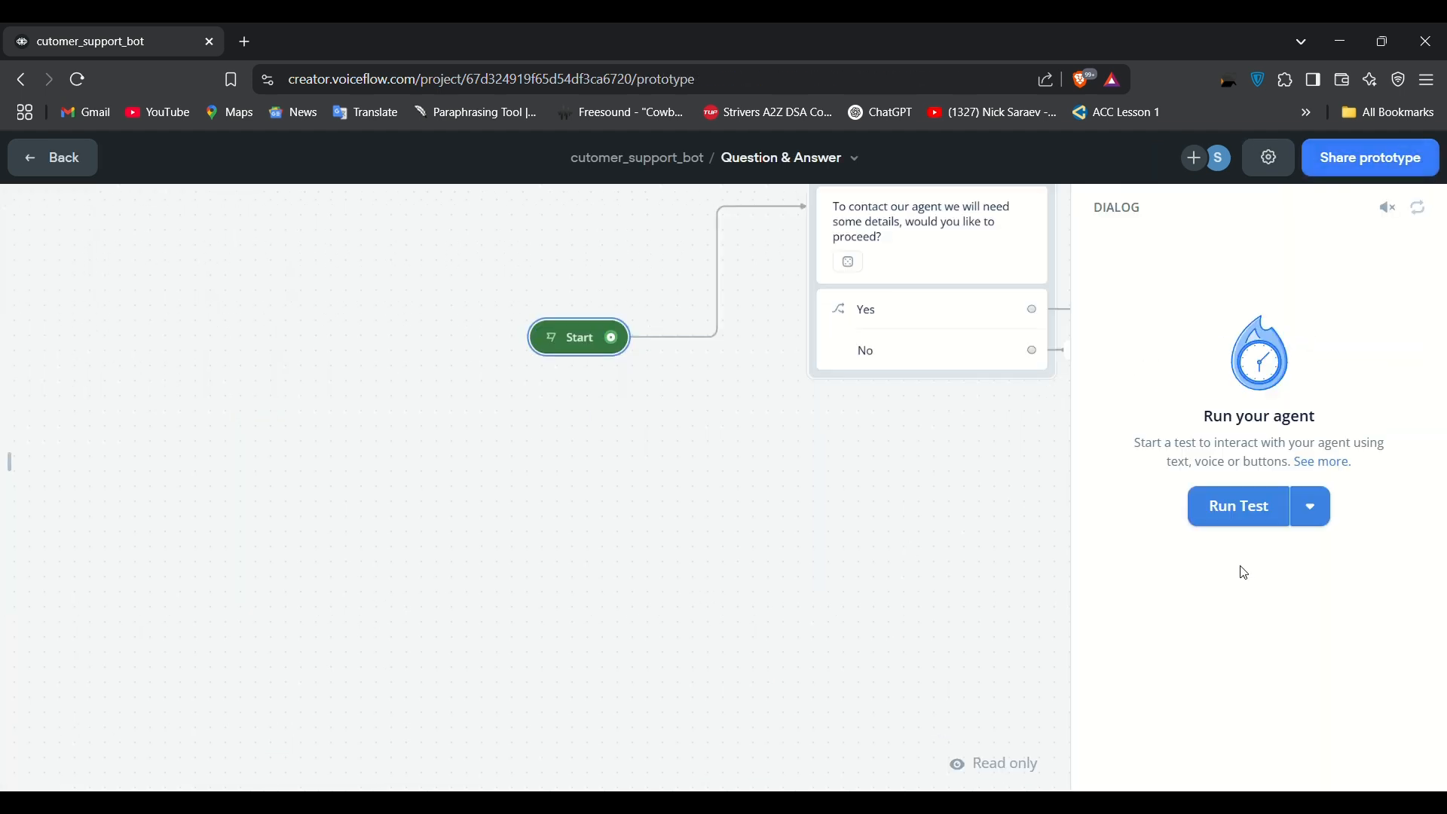
{"action": "left_click", "coordinate": [1213, 524]}
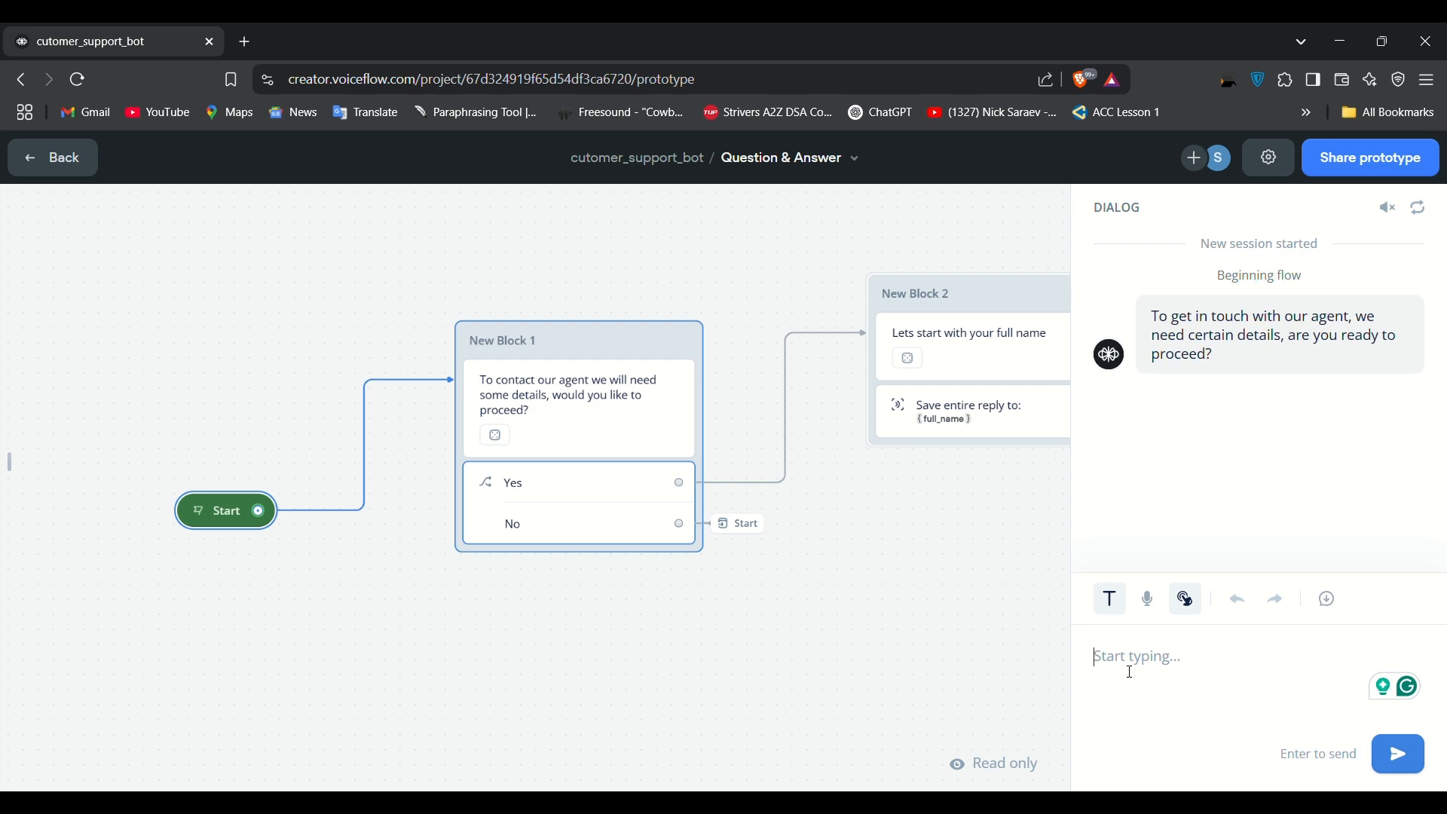
{"action": "type", "text": "No"}
{"action": "key", "text": "Return"}
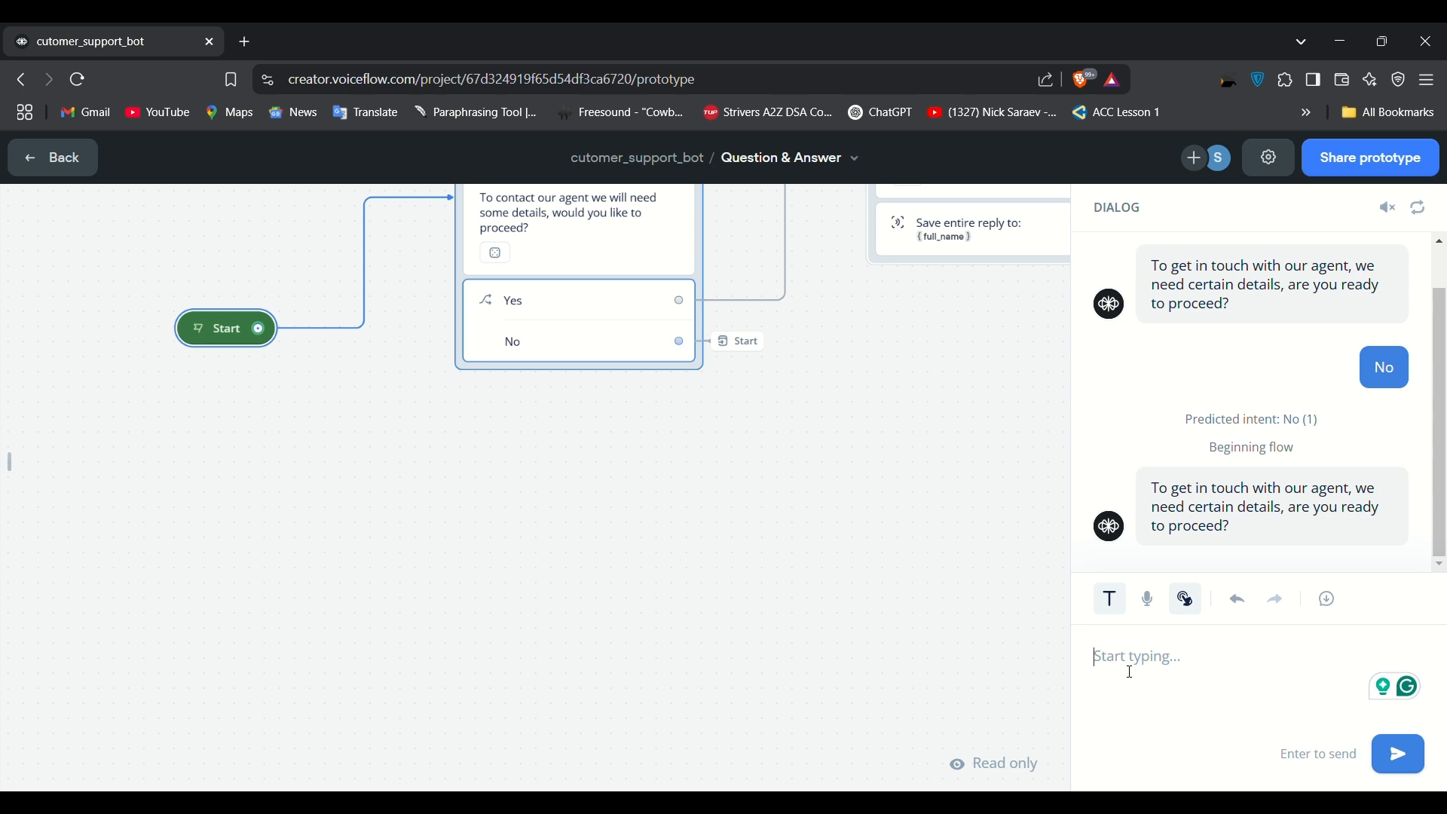
{"action": "left_click_drag", "start_coordinate": [839, 469], "coordinate": [807, 557]}
{"action": "left_click_drag", "start_coordinate": [807, 617], "coordinate": [773, 602]}
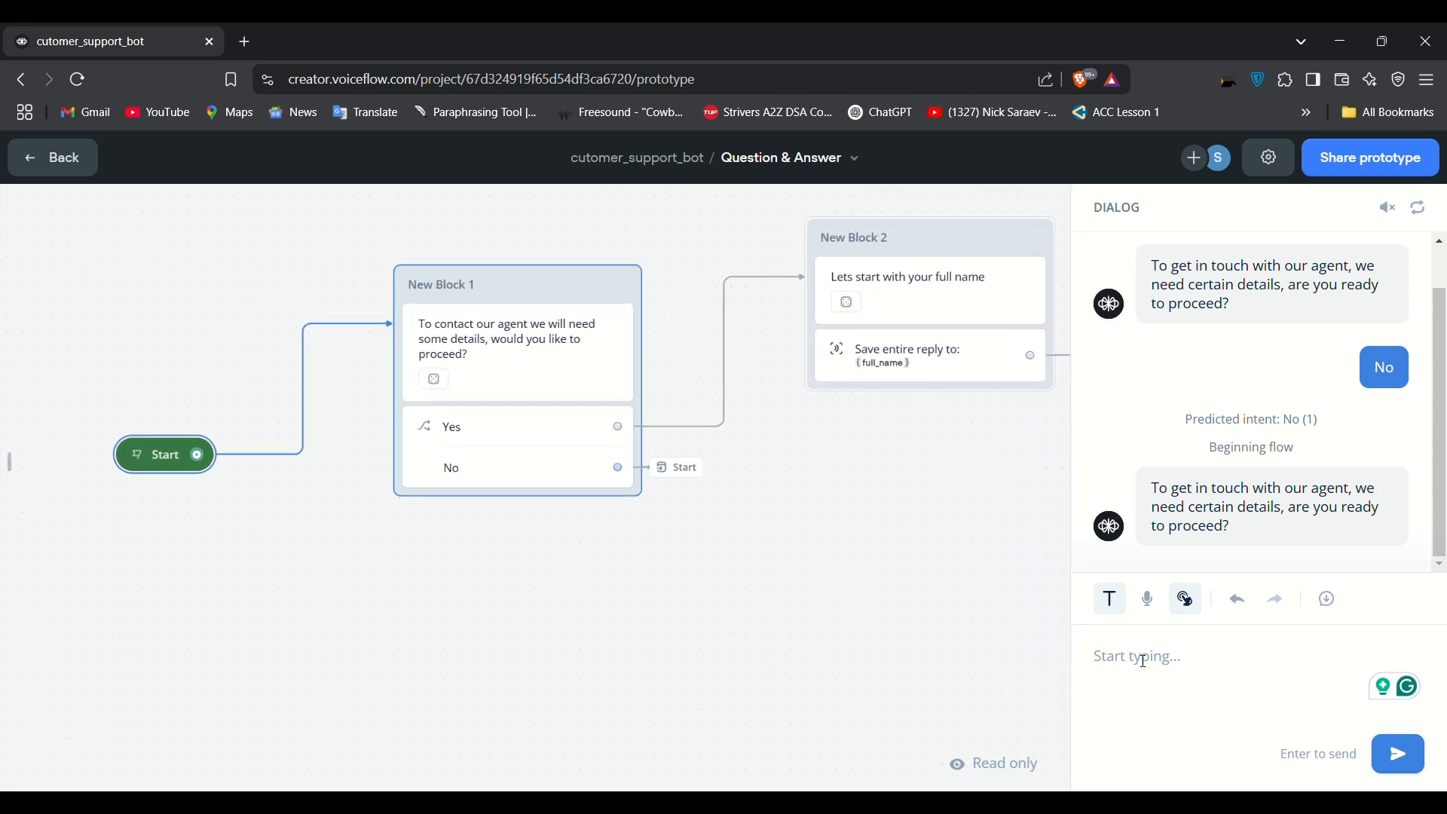
{"action": "type", "text": "Yes"}
{"action": "key", "text": "Return"}
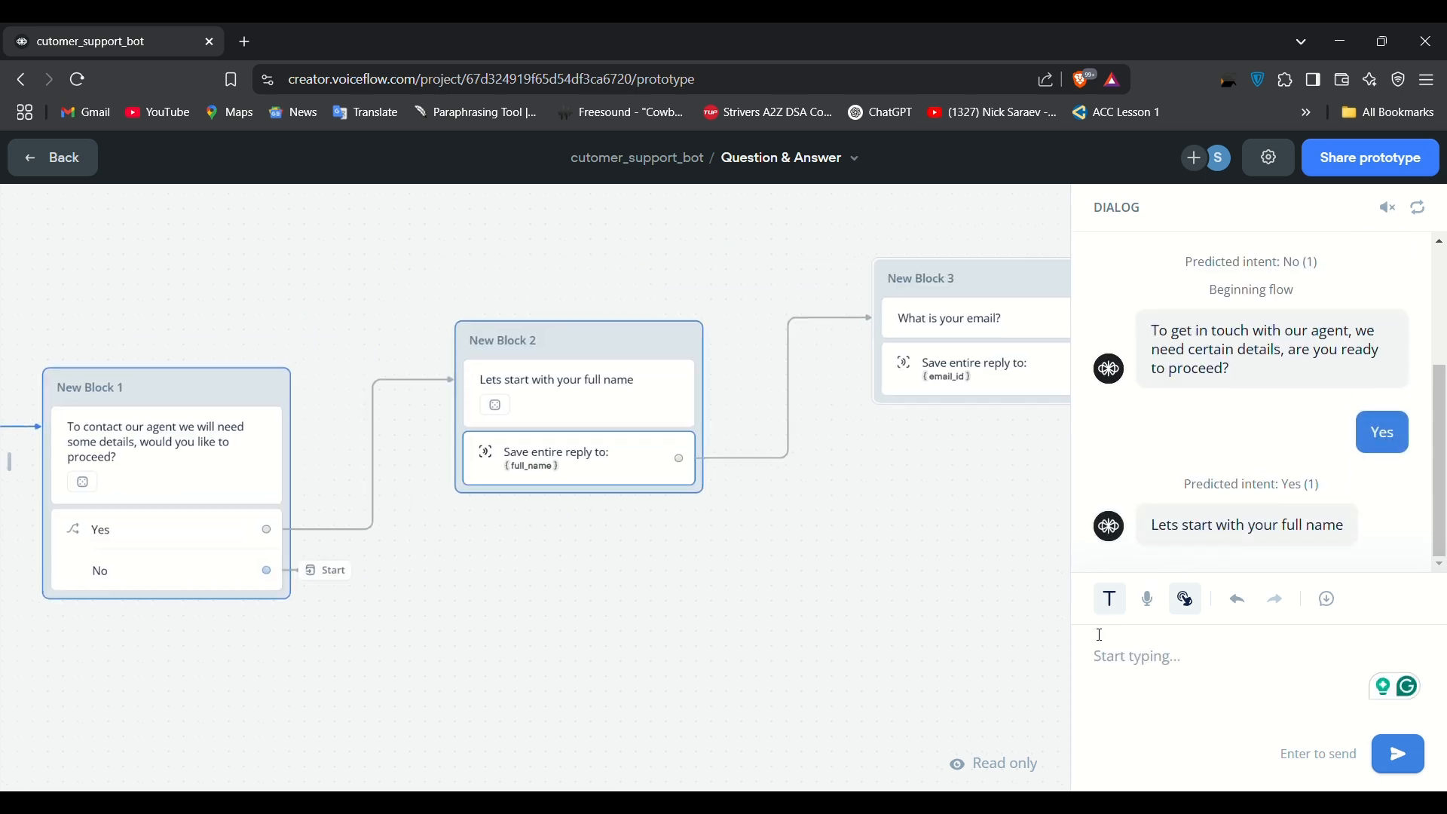
Step: Give the bot a sample name and email address, then confirm the details with yes
{"action": "type", "text": "Sarvesh4"}
{"action": "key", "text": "BackSpace"}
{"action": "key", "text": "Return"}
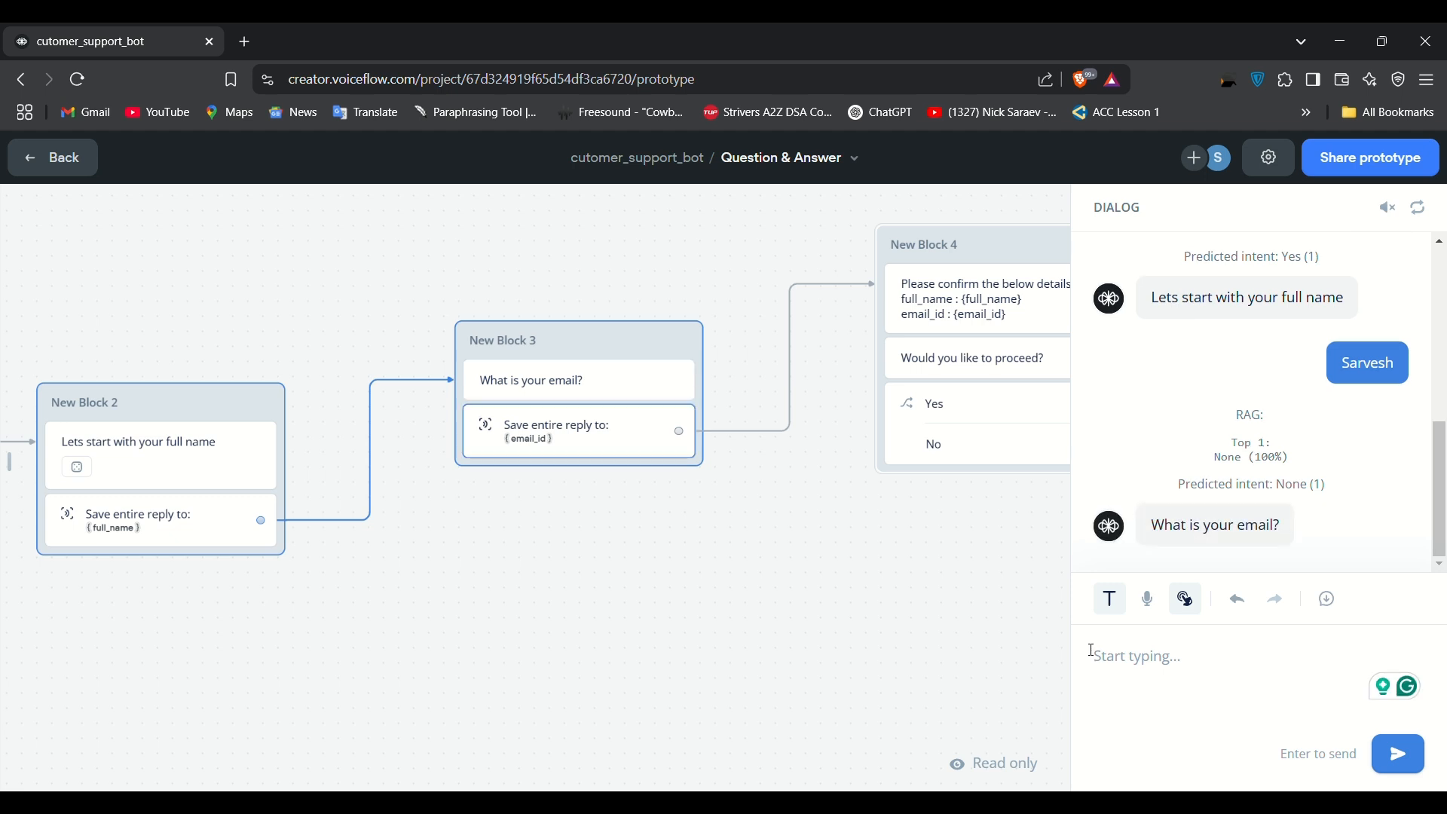
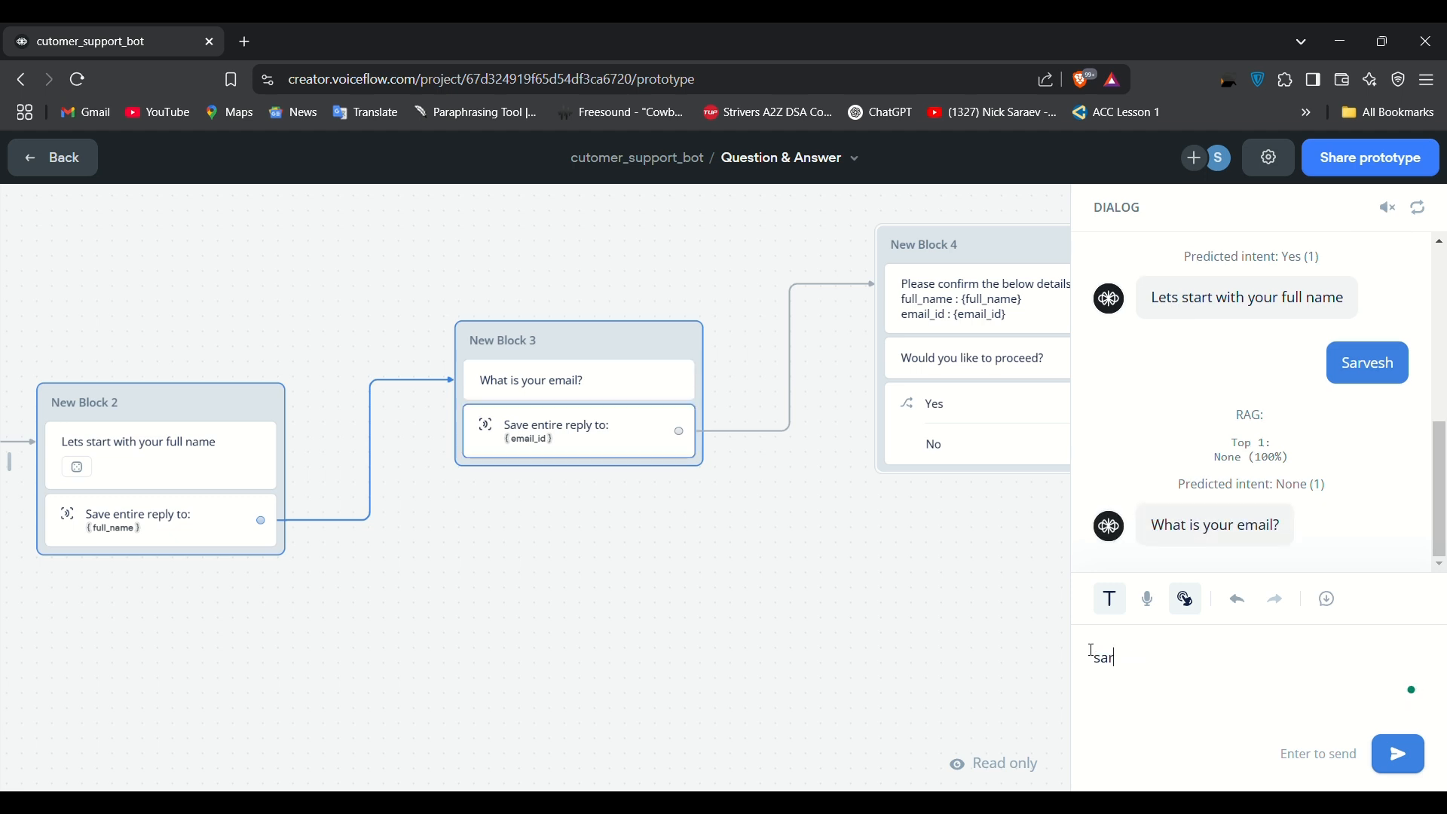
{"action": "key", "text": "Return"}
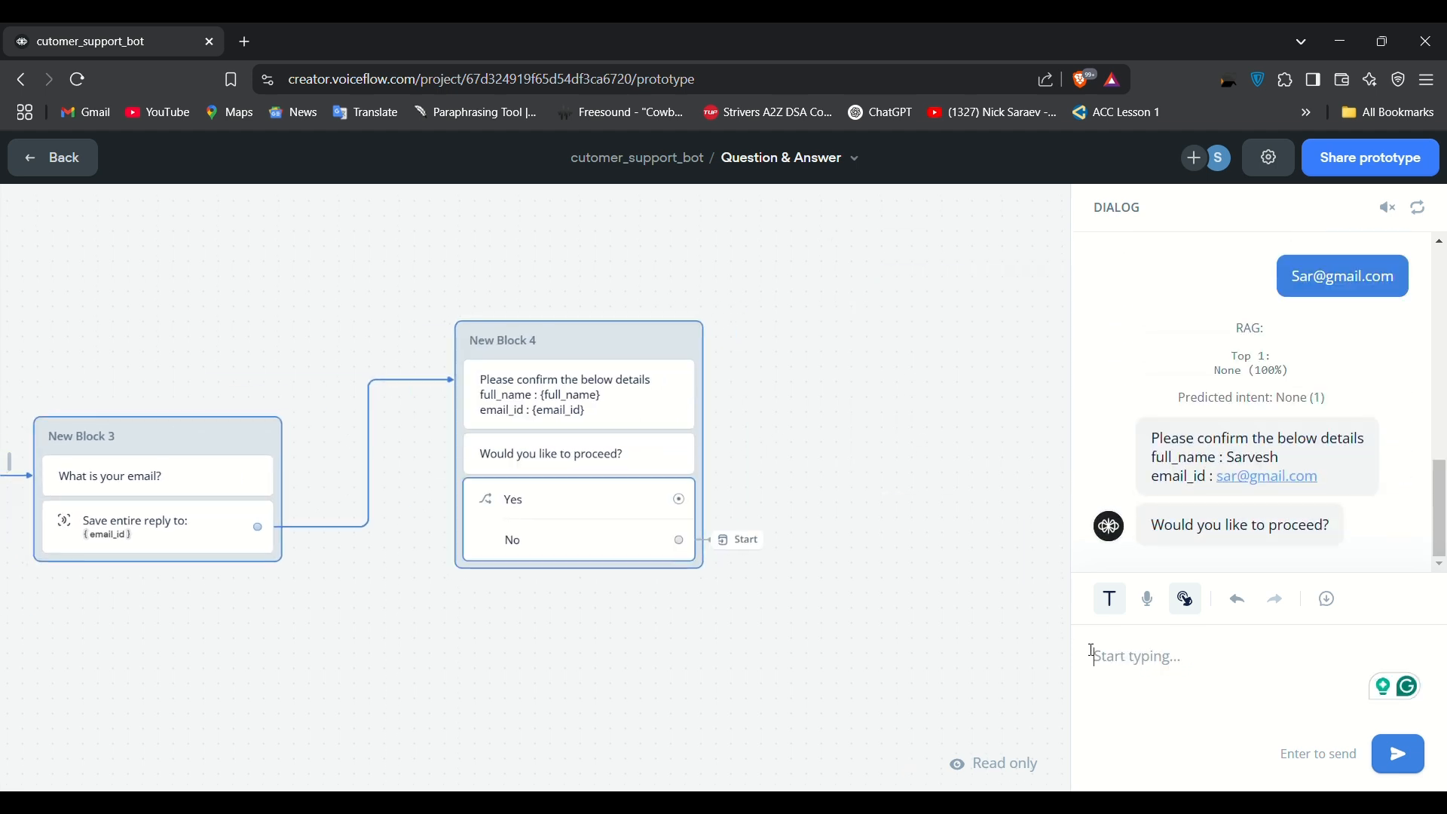
{"action": "type", "text": "yes"}
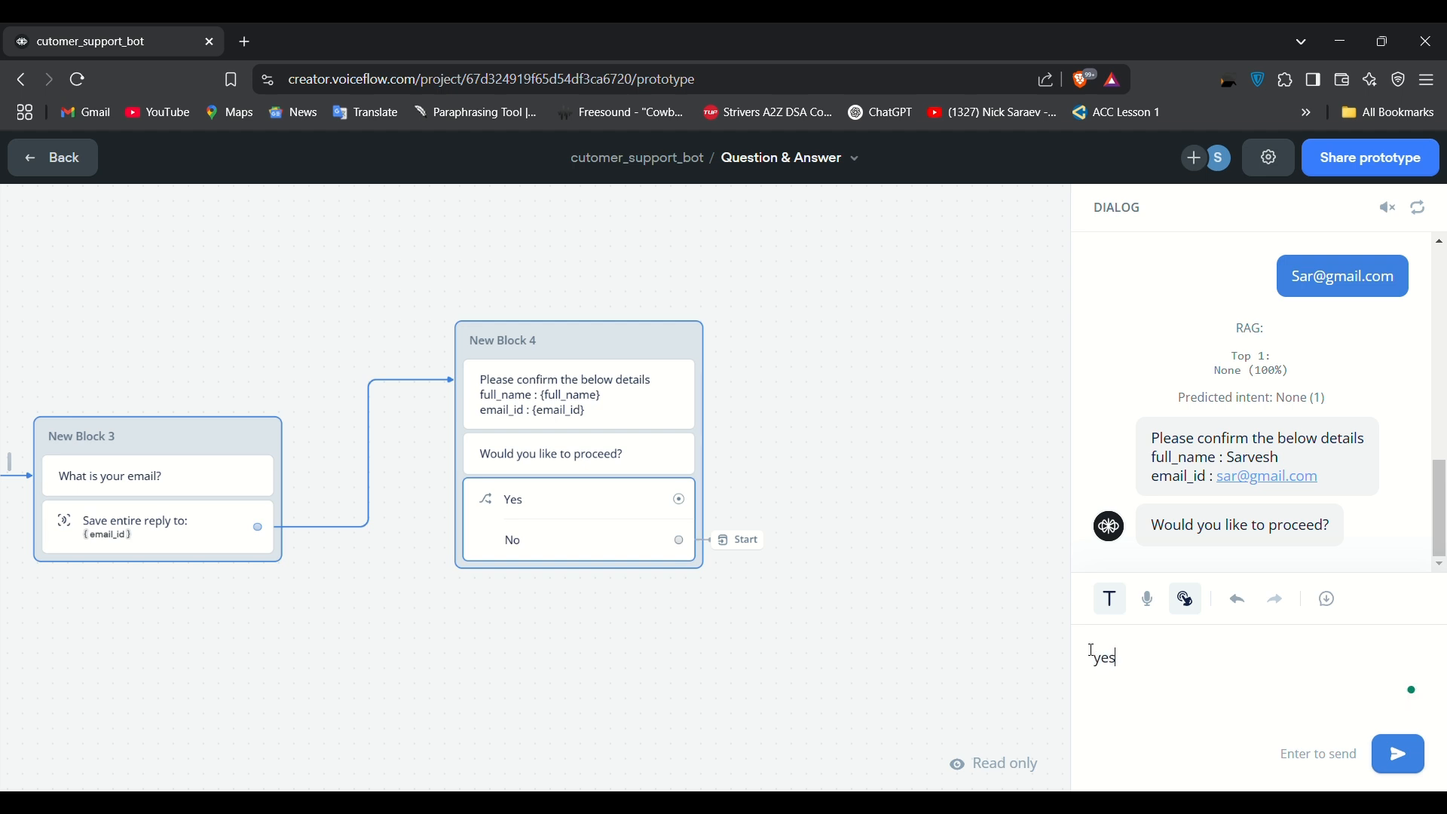
{"action": "key", "text": "Return"}
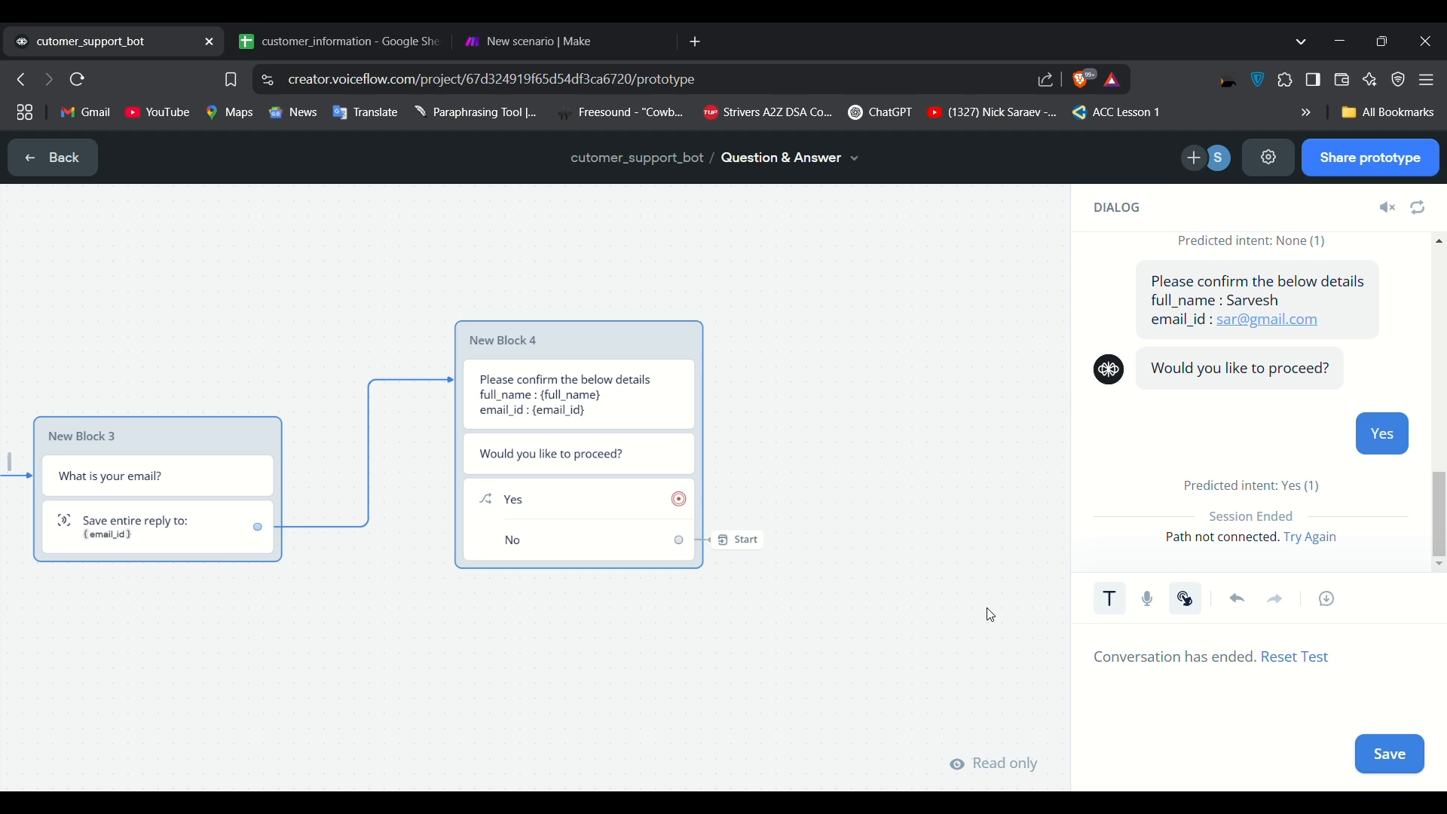
Step: Check the customer_information sheet's Full Name and Email headers, then bring up the Make scenario tab as the second tab
{"action": "left_click", "coordinate": [355, 30]}
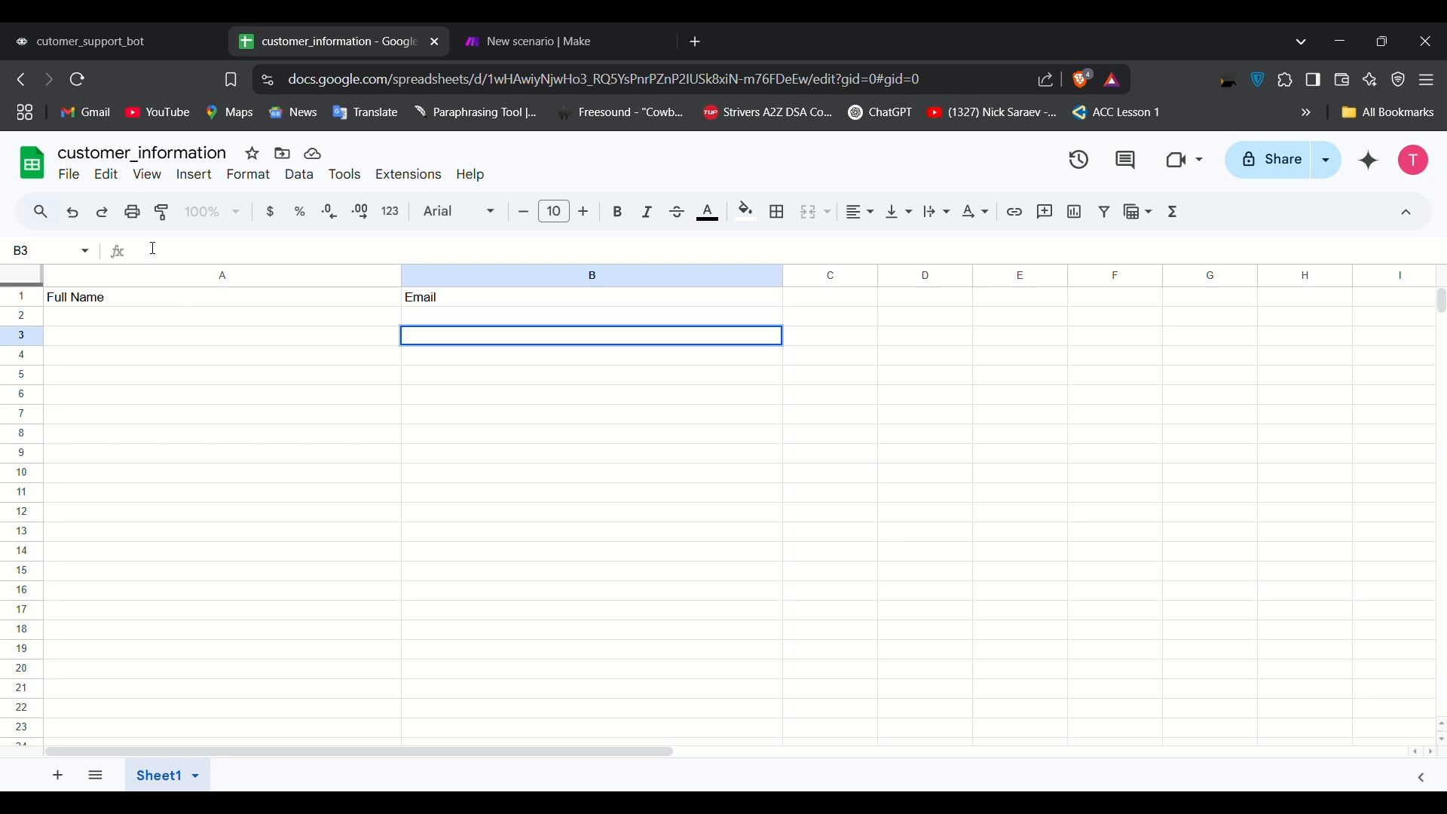
{"action": "left_click", "coordinate": [89, 25]}
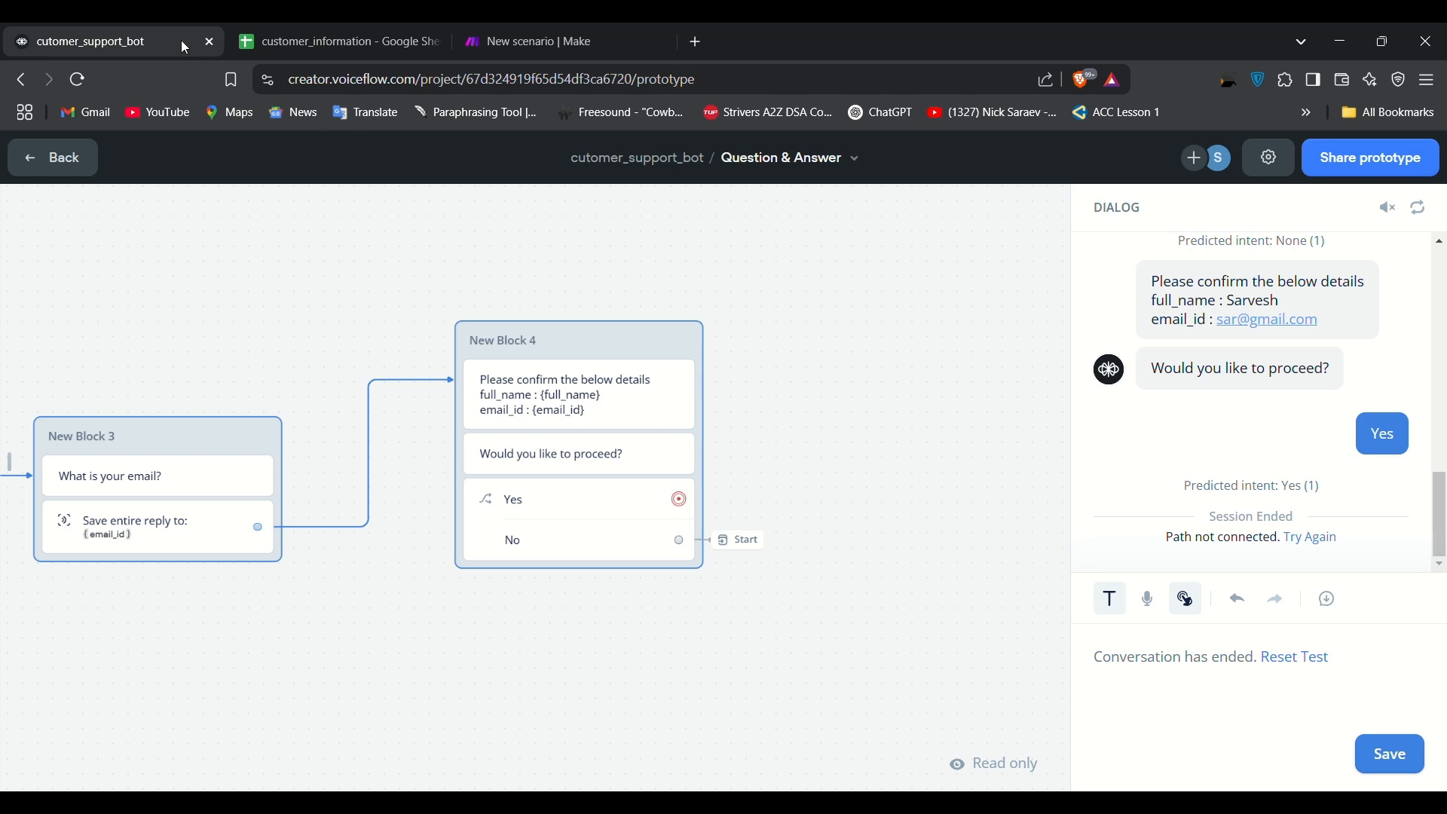
{"action": "left_click_drag", "start_coordinate": [577, 23], "coordinate": [337, 29]}
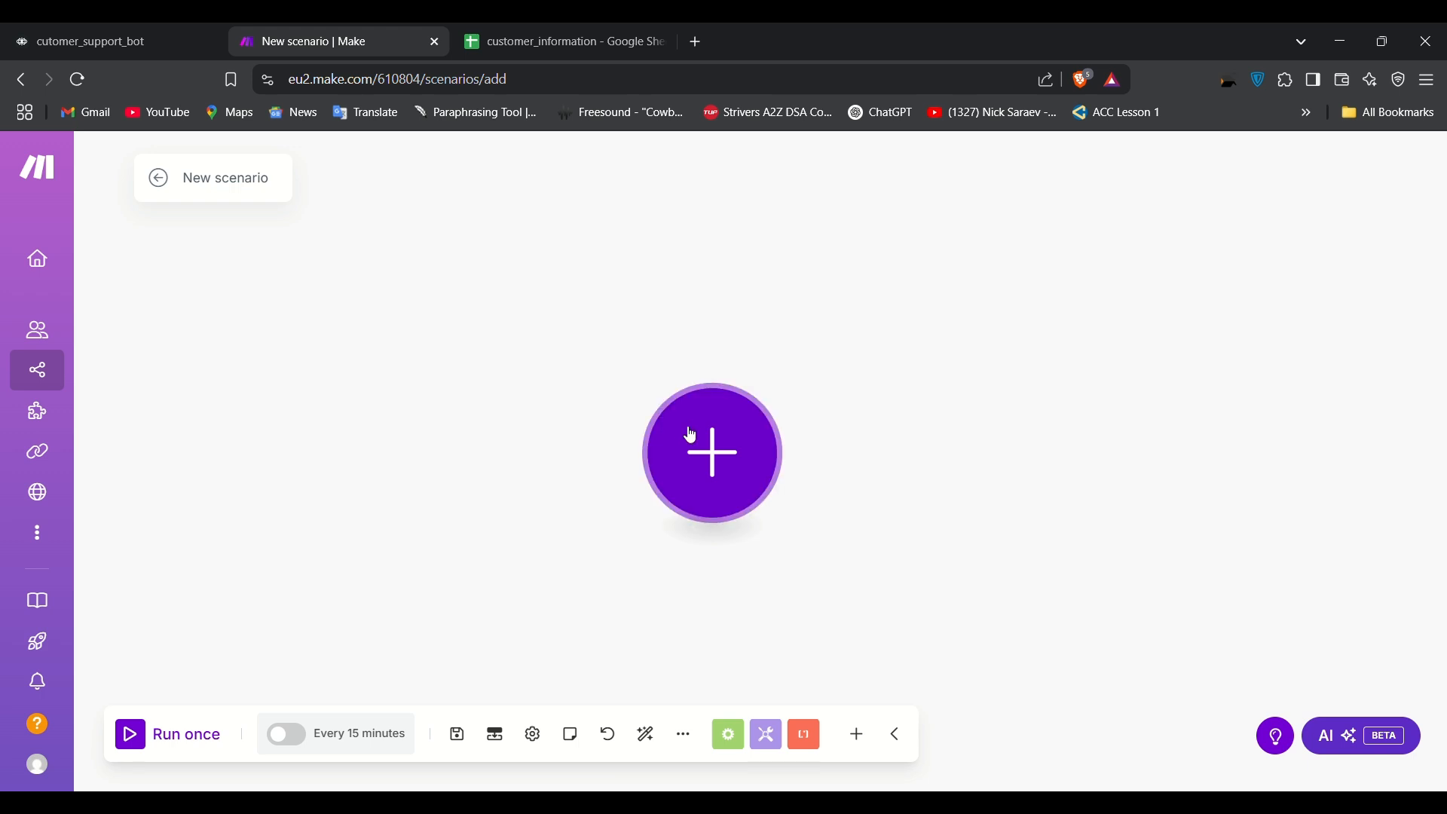
Step: Add a Webhooks Custom webhook trigger using the Clickup Stage Change hook, select its URL, and save
{"action": "left_click", "coordinate": [728, 469]}
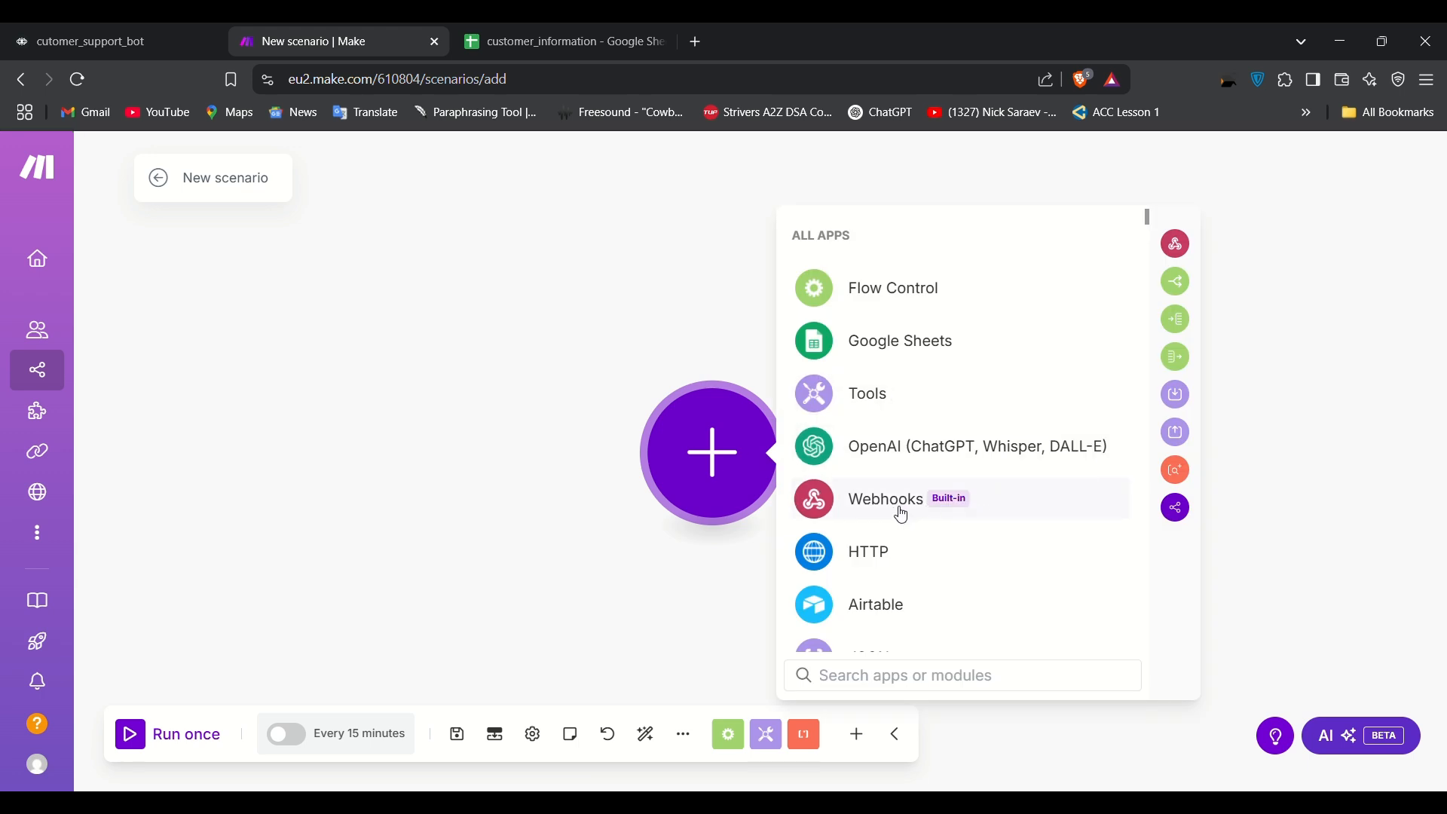
{"action": "left_click", "coordinate": [903, 516]}
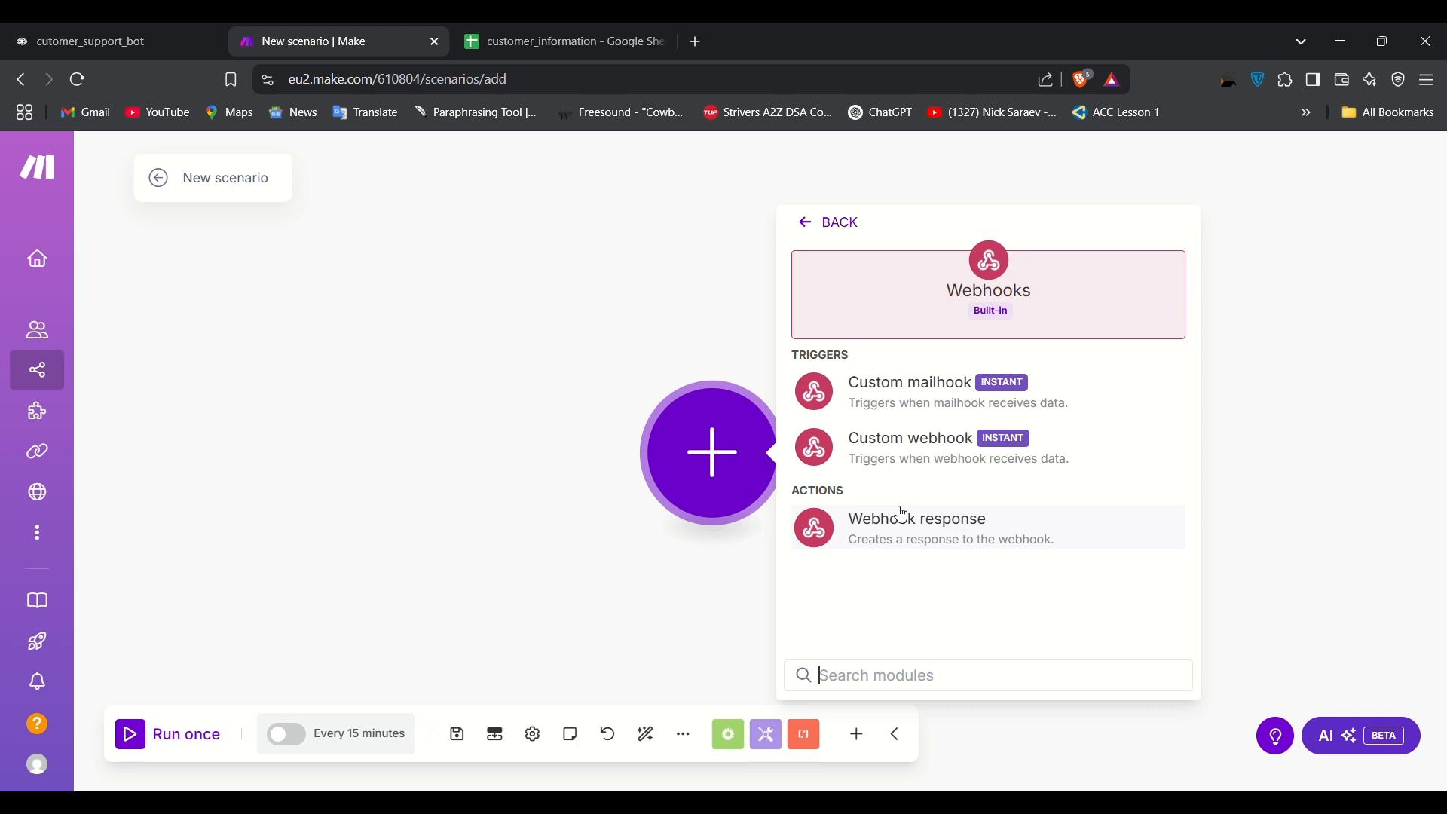
{"action": "left_click", "coordinate": [917, 472]}
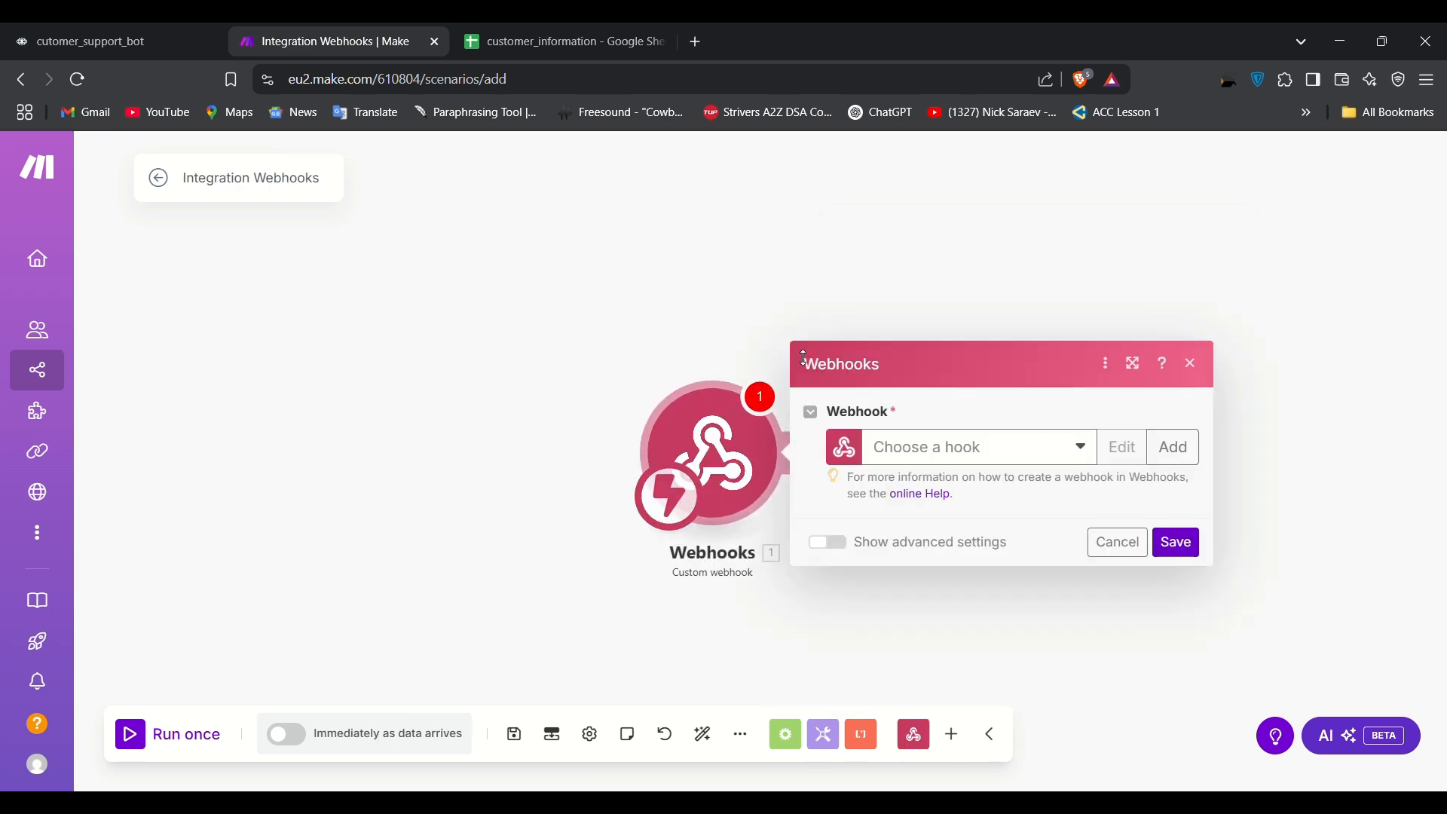
{"action": "left_click", "coordinate": [1098, 453]}
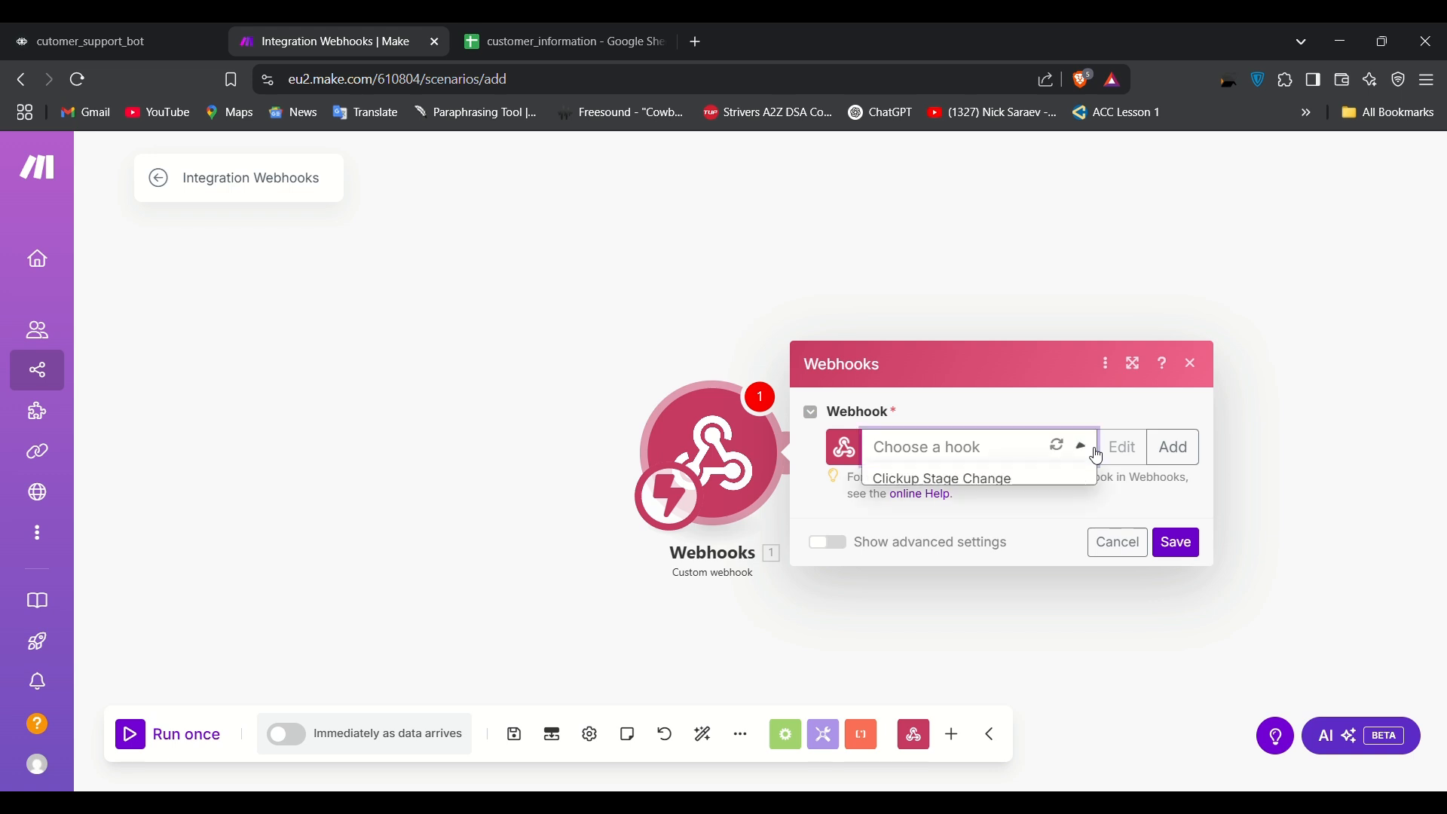
{"action": "left_click", "coordinate": [1017, 487]}
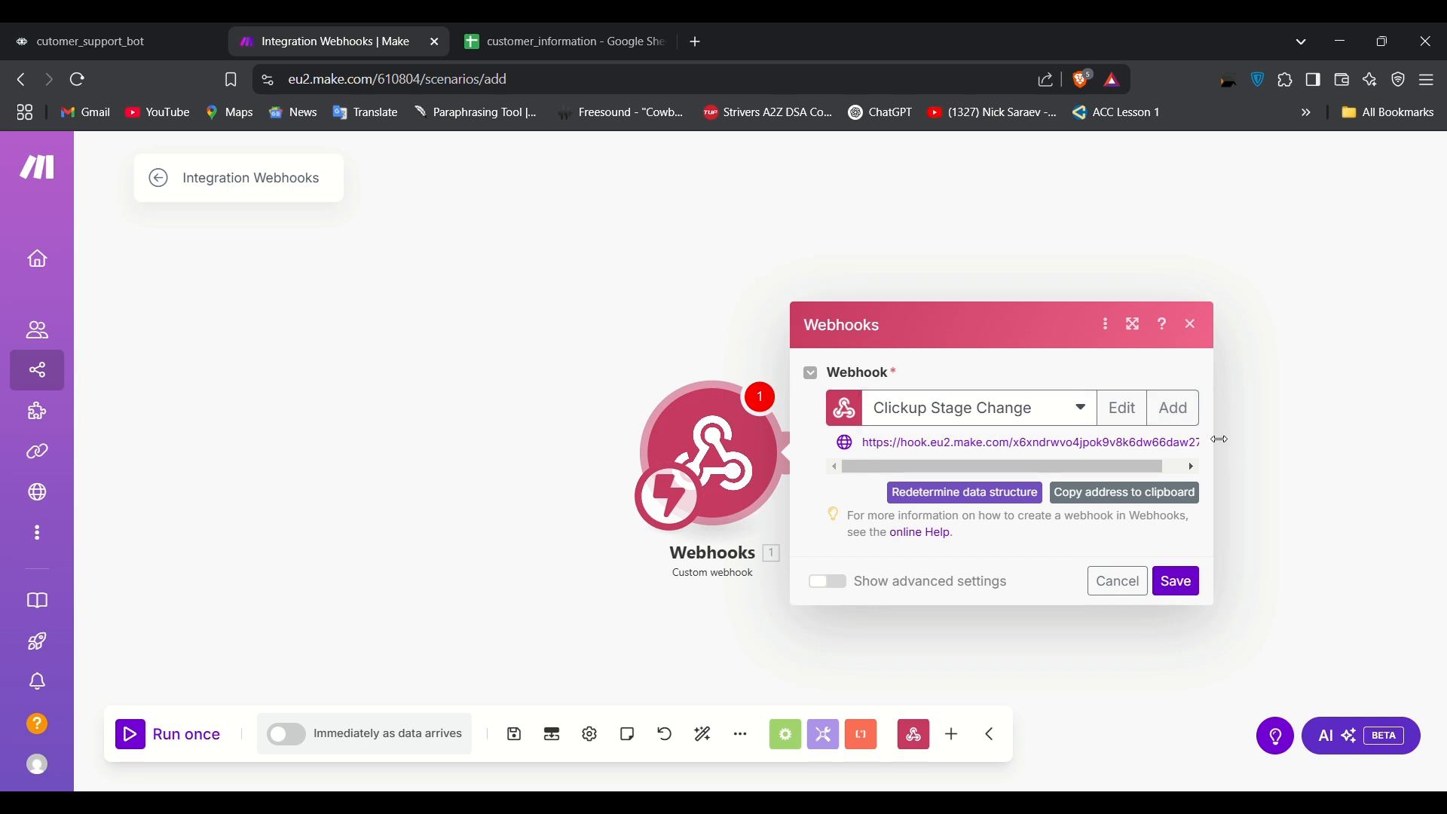
{"action": "left_click_drag", "start_coordinate": [1215, 452], "coordinate": [1405, 441]}
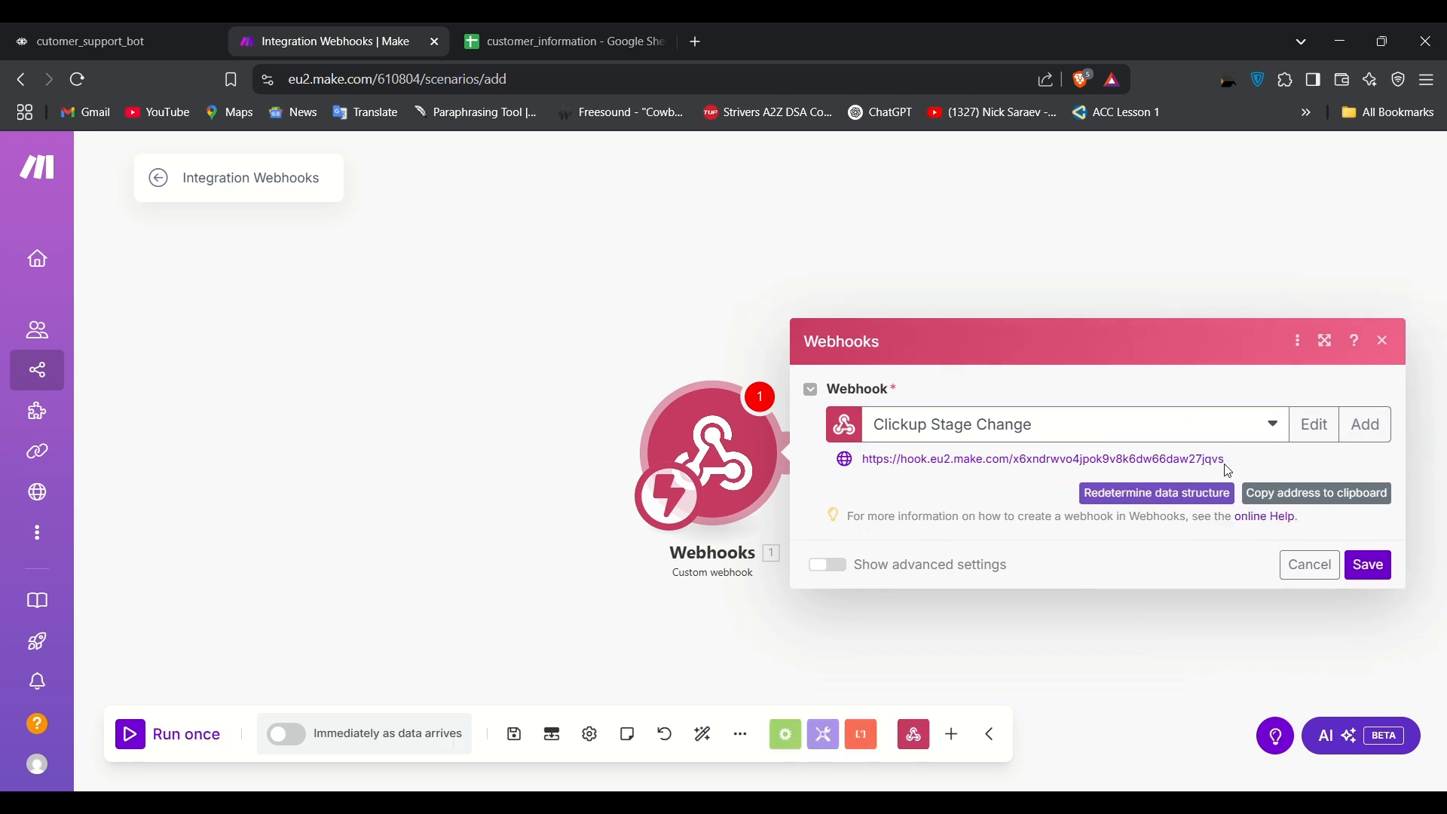
{"action": "left_click_drag", "start_coordinate": [1239, 468], "coordinate": [865, 454]}
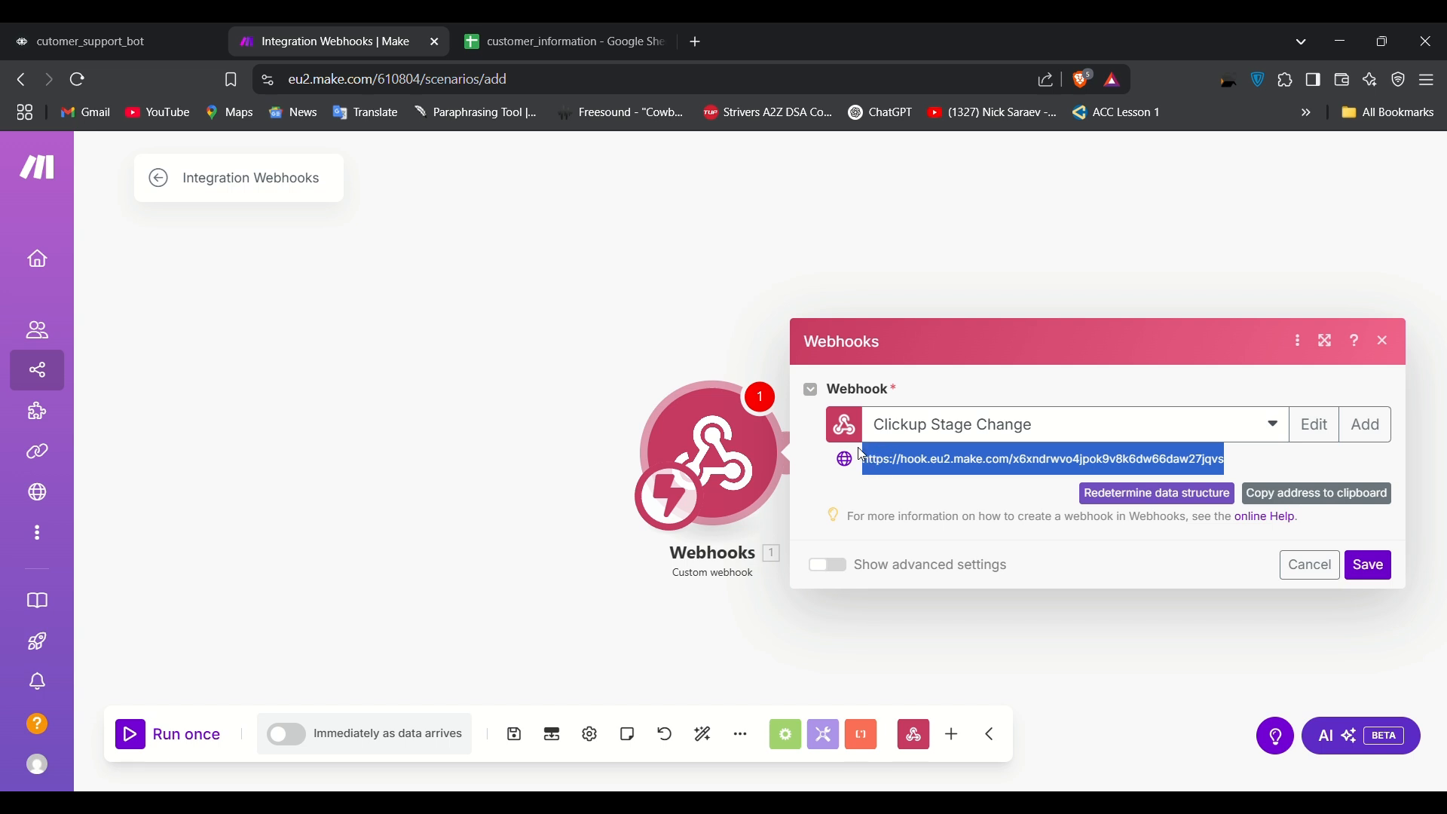
{"action": "left_click", "coordinate": [1368, 566]}
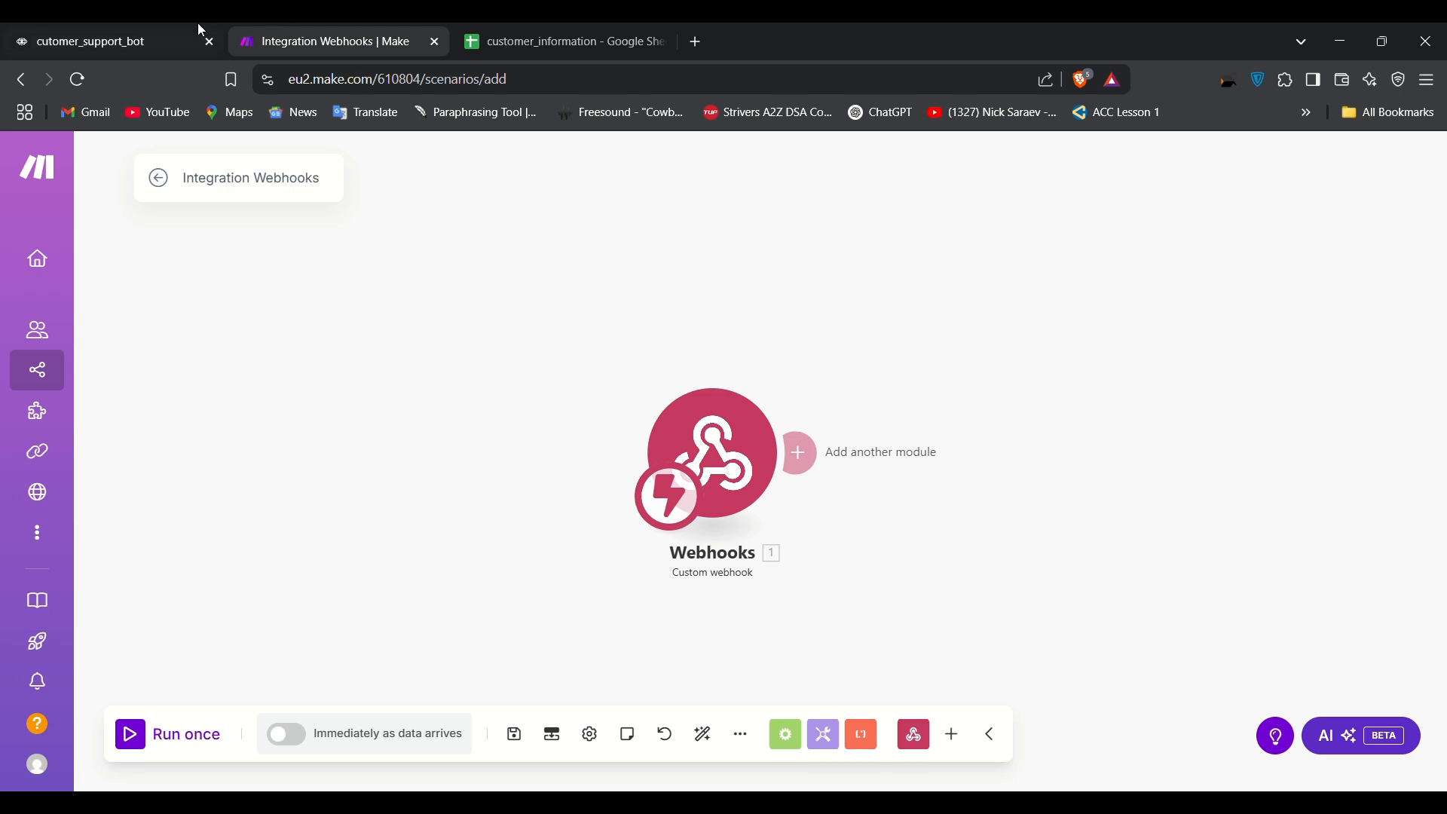
{"action": "left_click", "coordinate": [170, 26]}
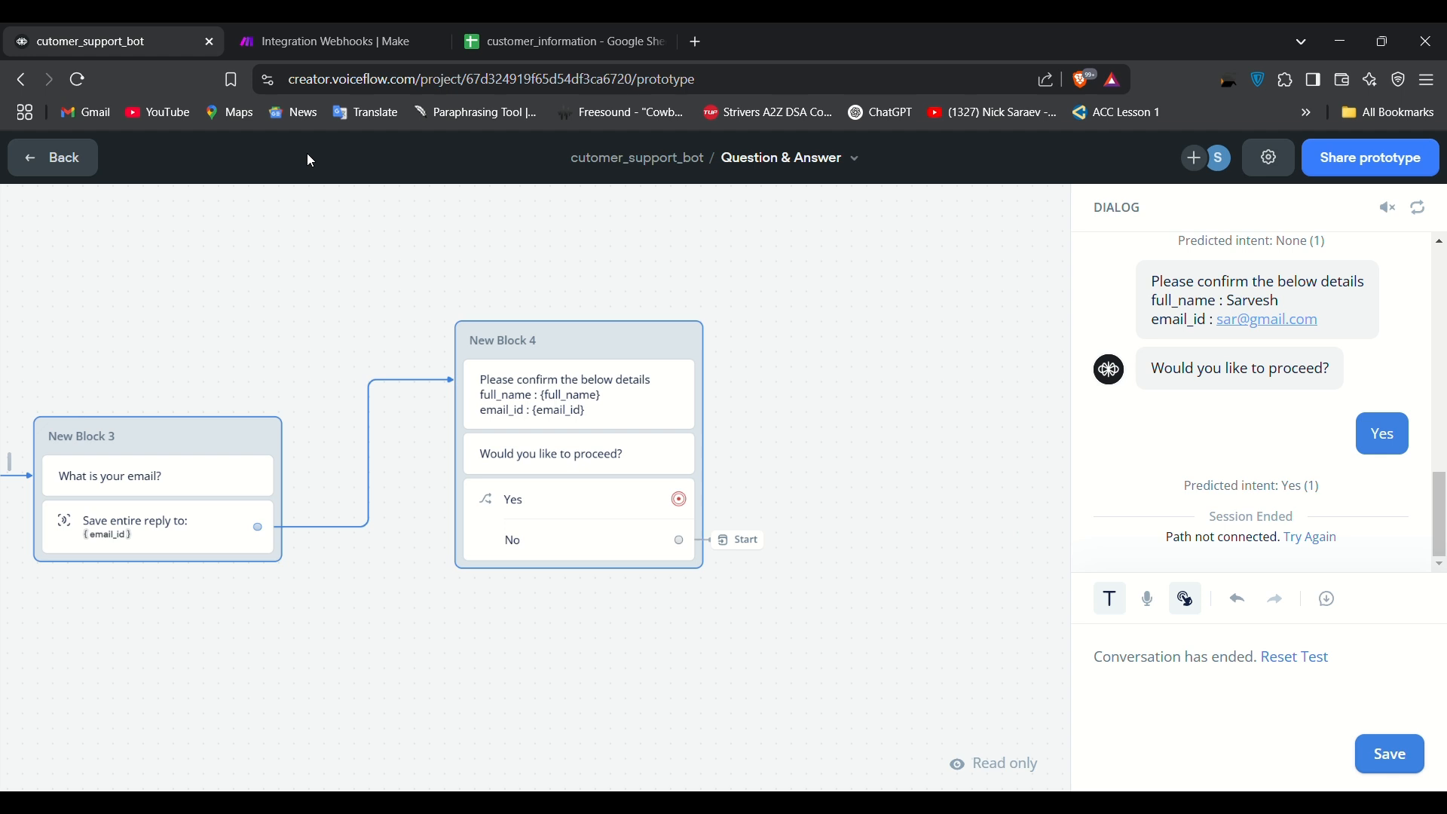
Step: Back in the flow editor, connect a new API step to New Block 4's Yes path
{"action": "left_click", "coordinate": [64, 156]}
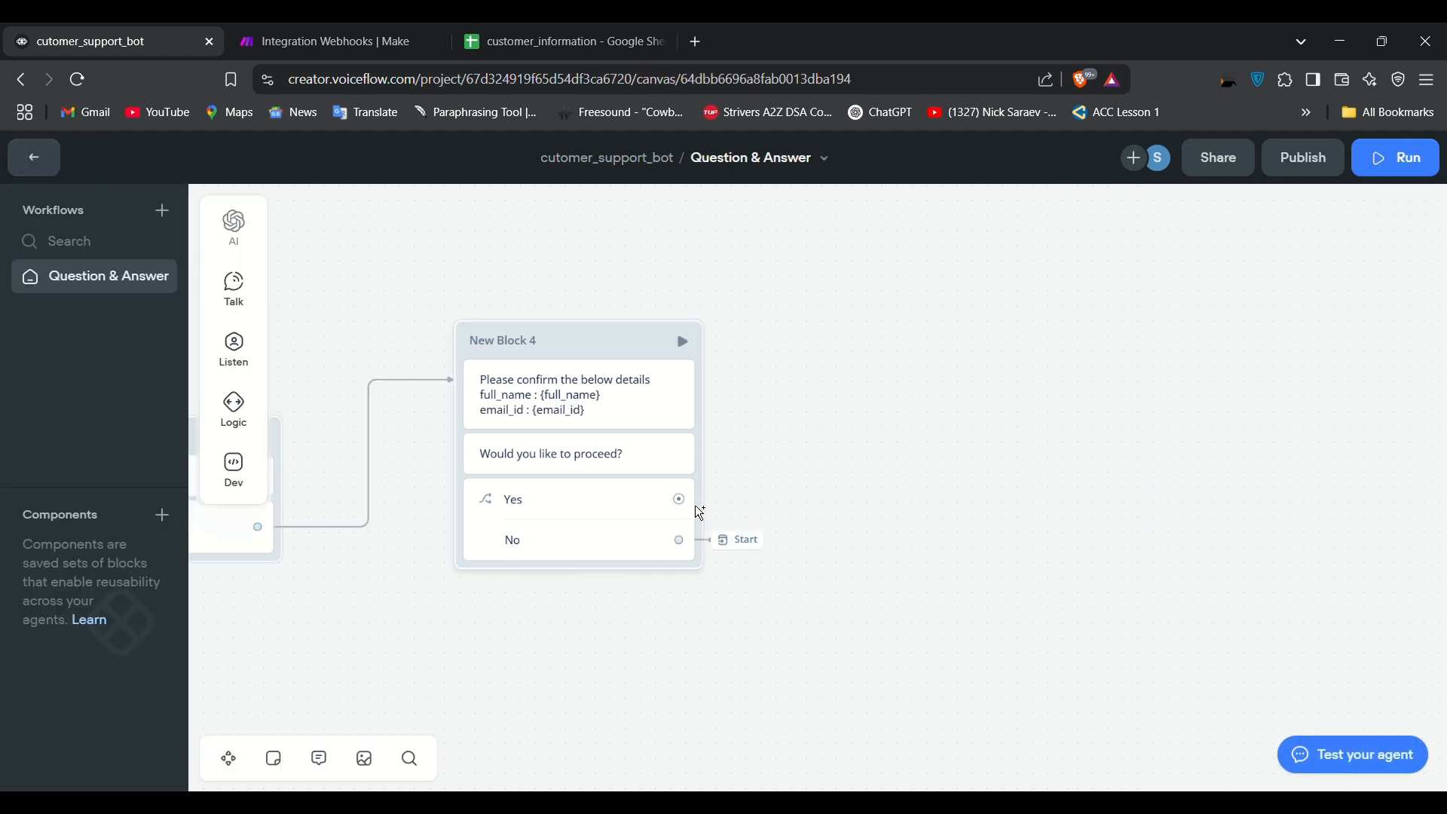
{"action": "left_click_drag", "start_coordinate": [681, 500], "coordinate": [865, 445]}
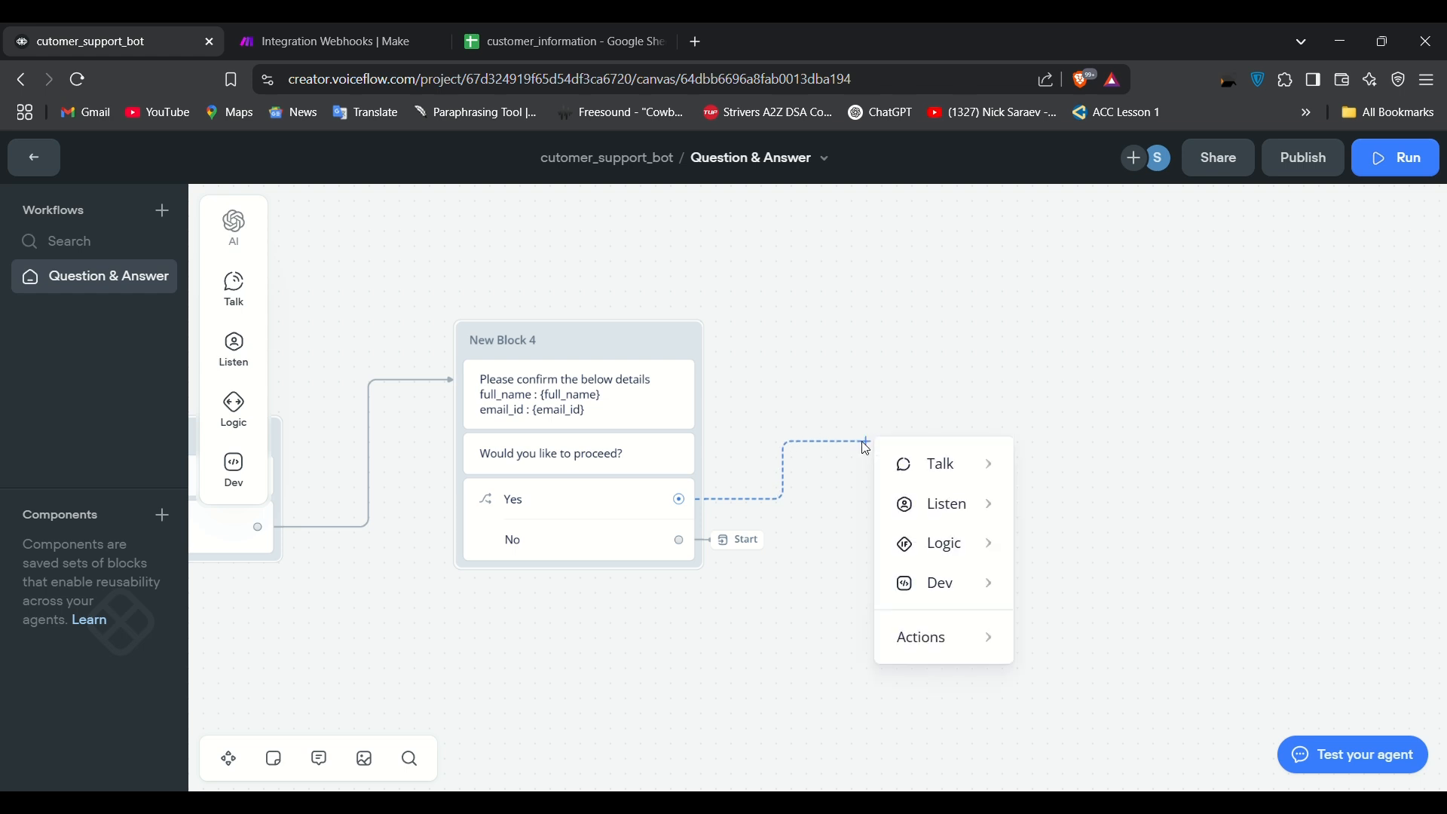
{"action": "mouse_move", "coordinate": [935, 641]}
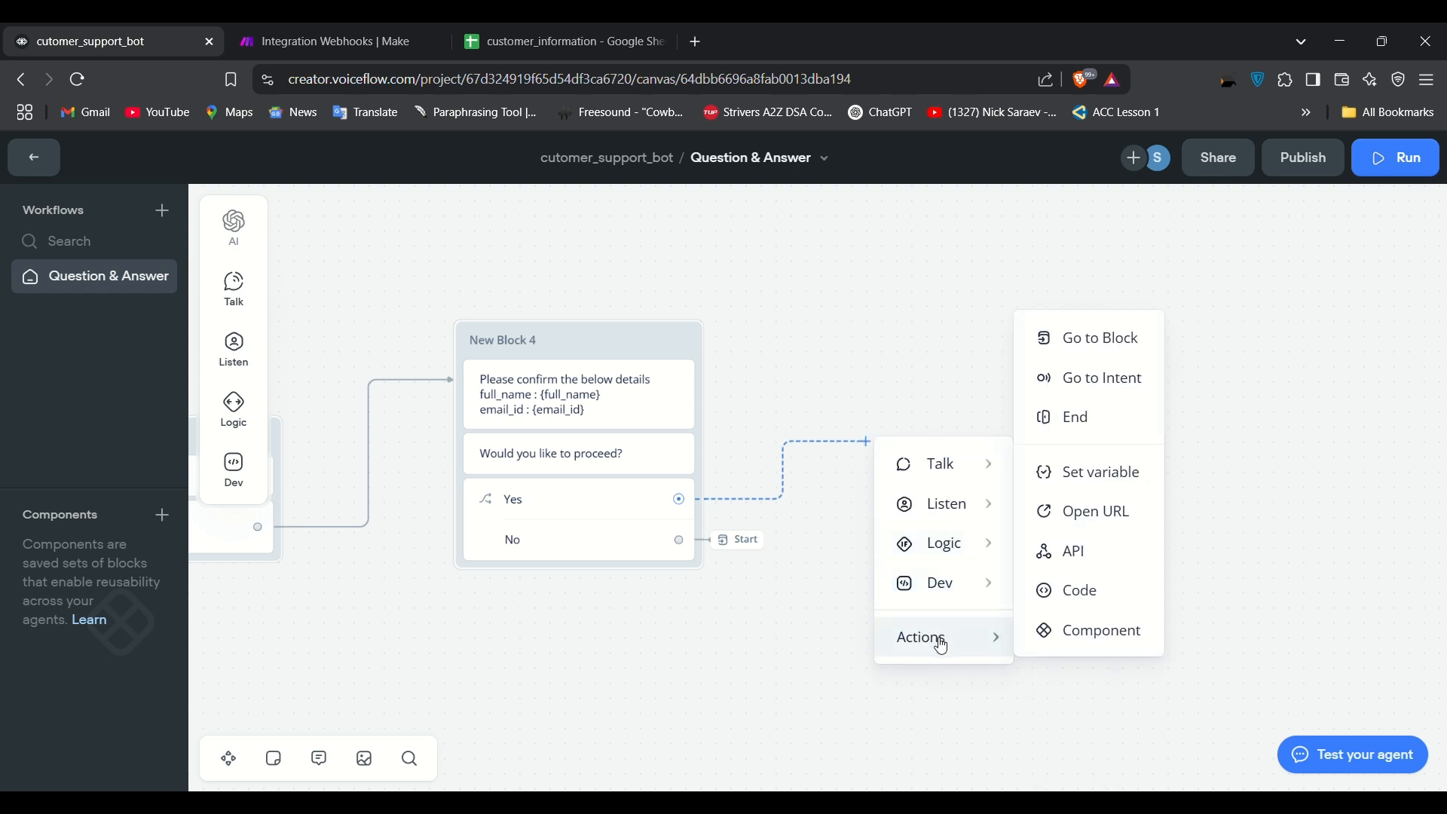
{"action": "left_click", "coordinate": [1096, 569]}
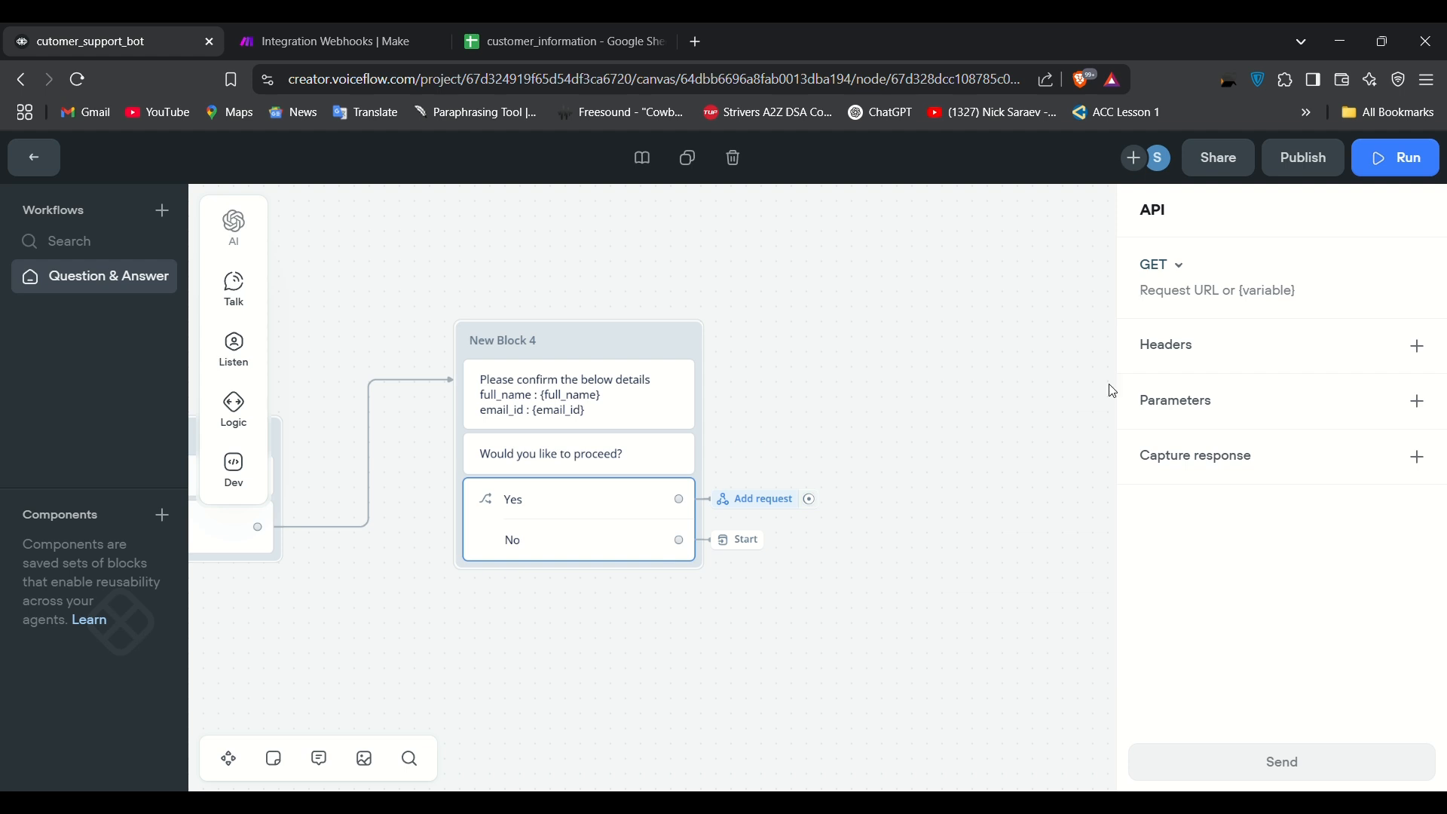
Step: Set the API step to POST and add a full_name body field filled from {full_name}
{"action": "left_click", "coordinate": [1182, 263]}
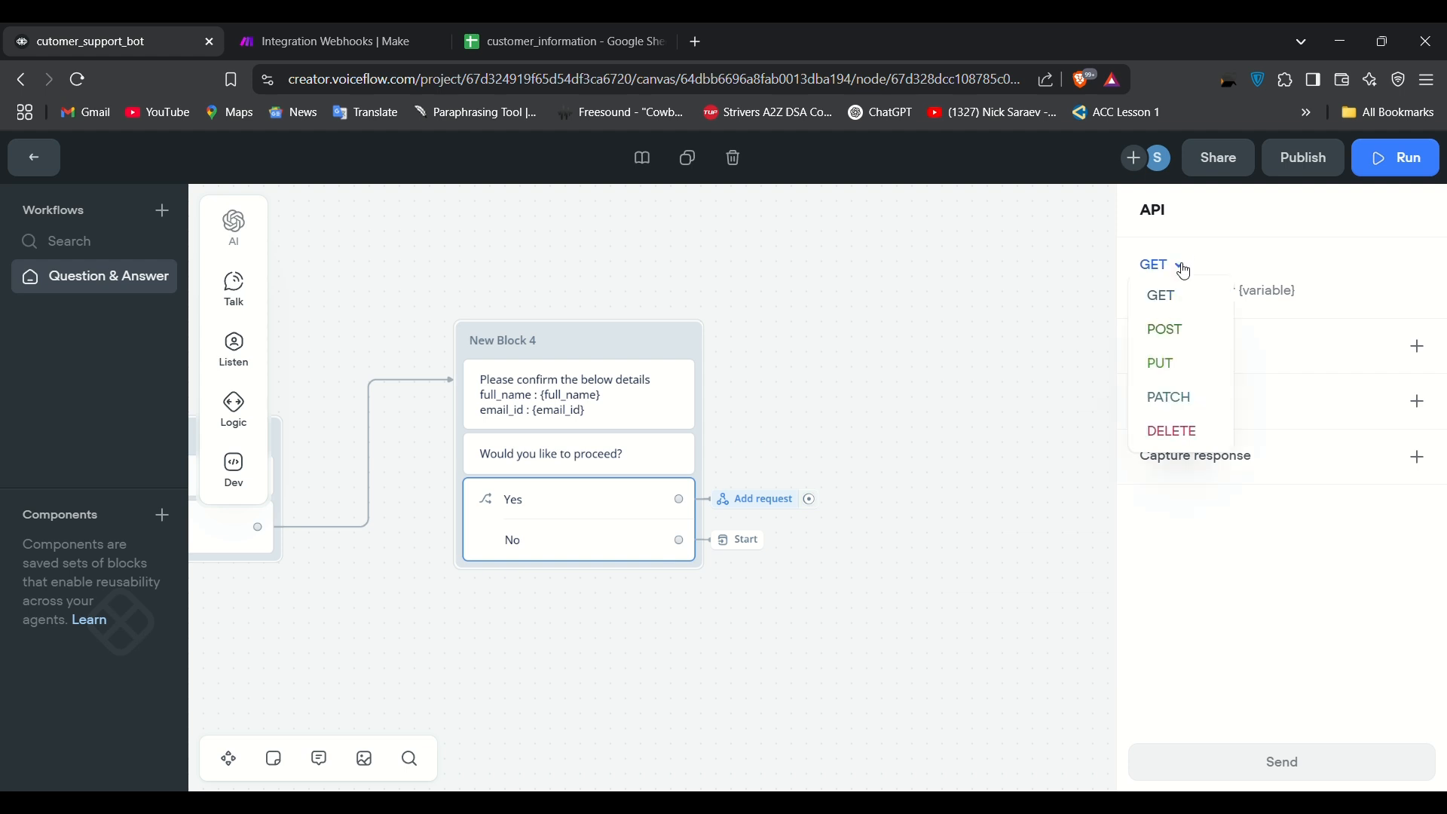
{"action": "left_click", "coordinate": [1178, 333]}
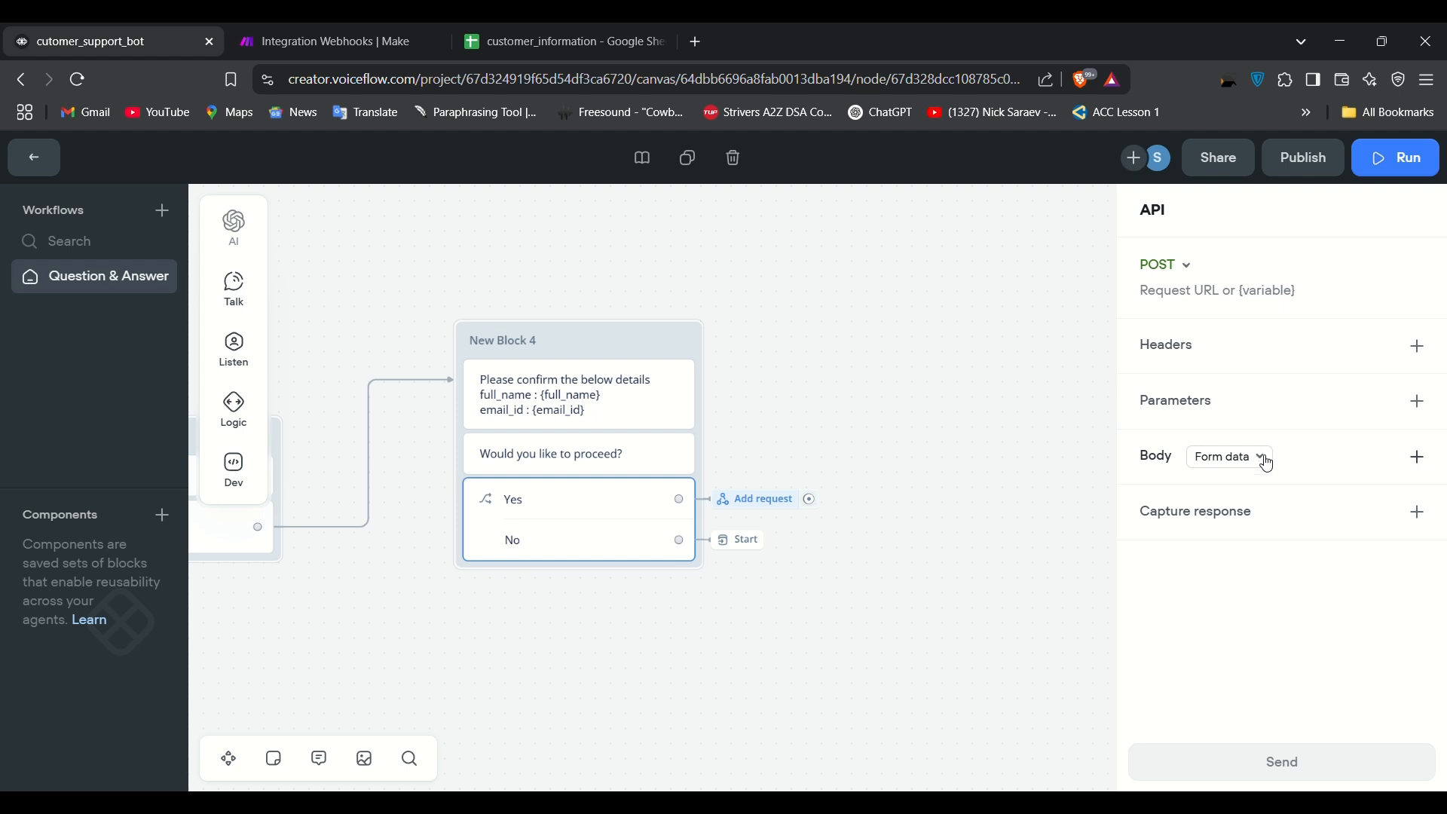
{"action": "left_click", "coordinate": [1417, 459]}
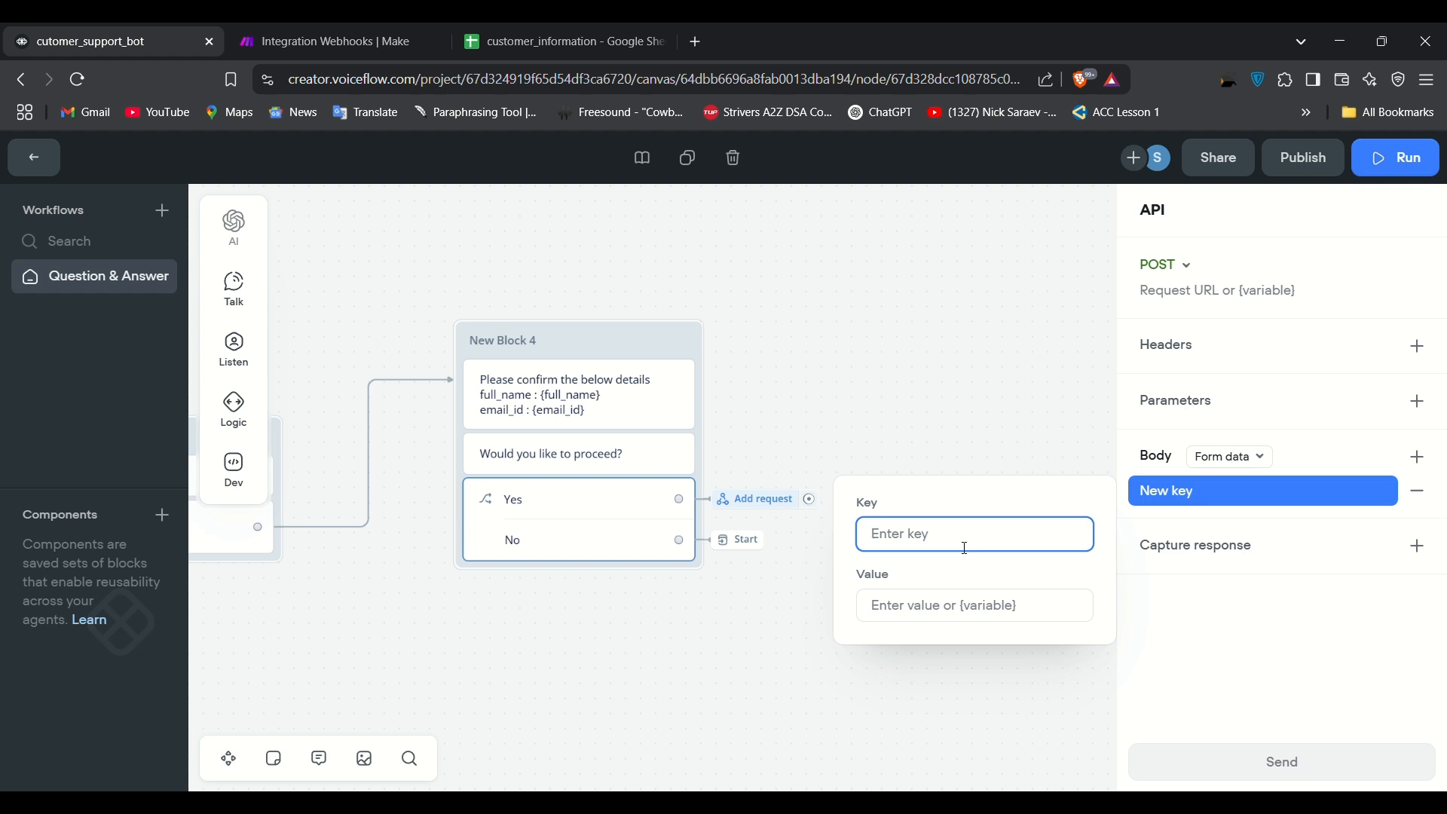
{"action": "type", "text": "full_name"}
{"action": "left_click", "coordinate": [937, 607]}
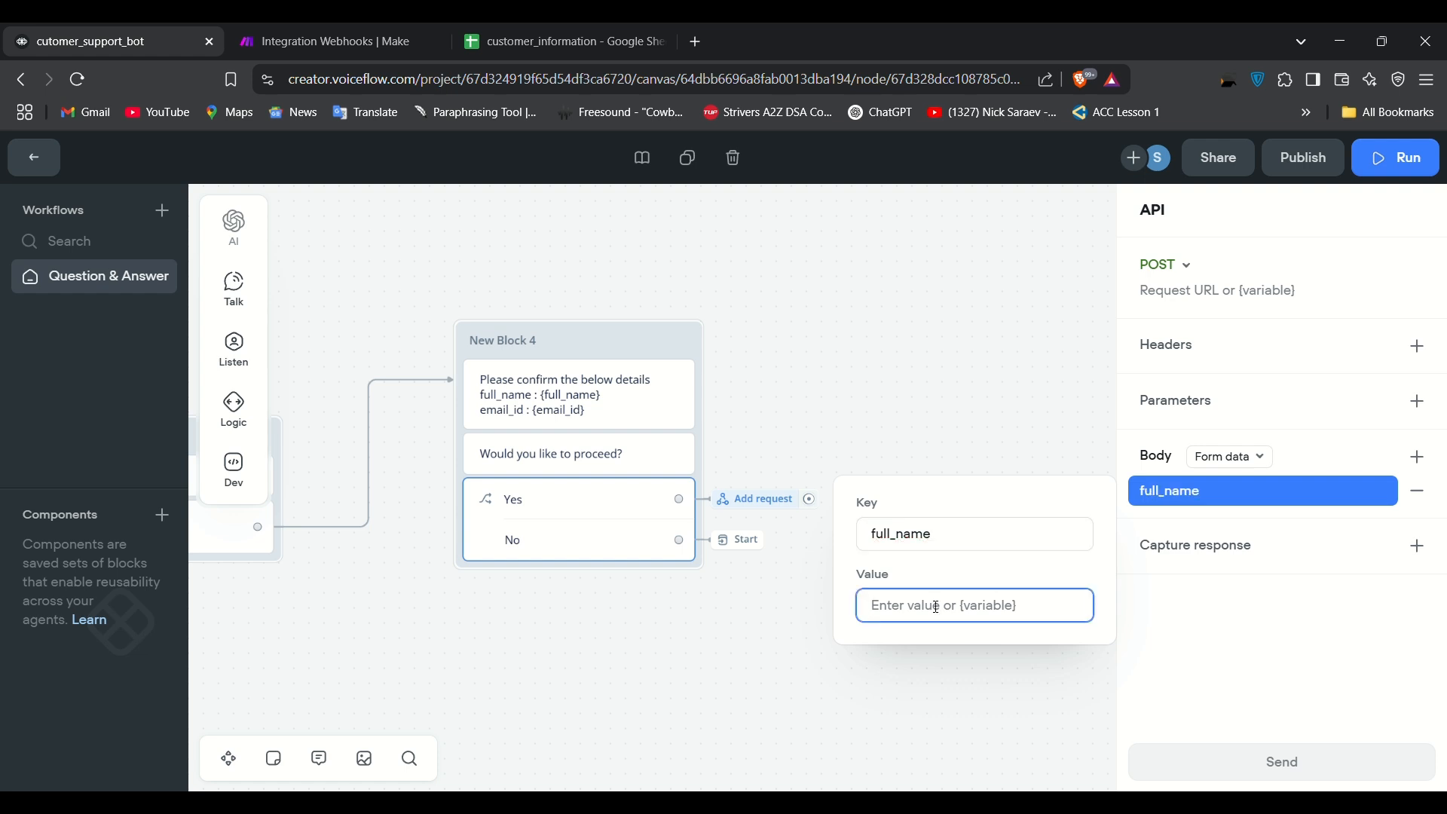
{"action": "type", "text": "{"}
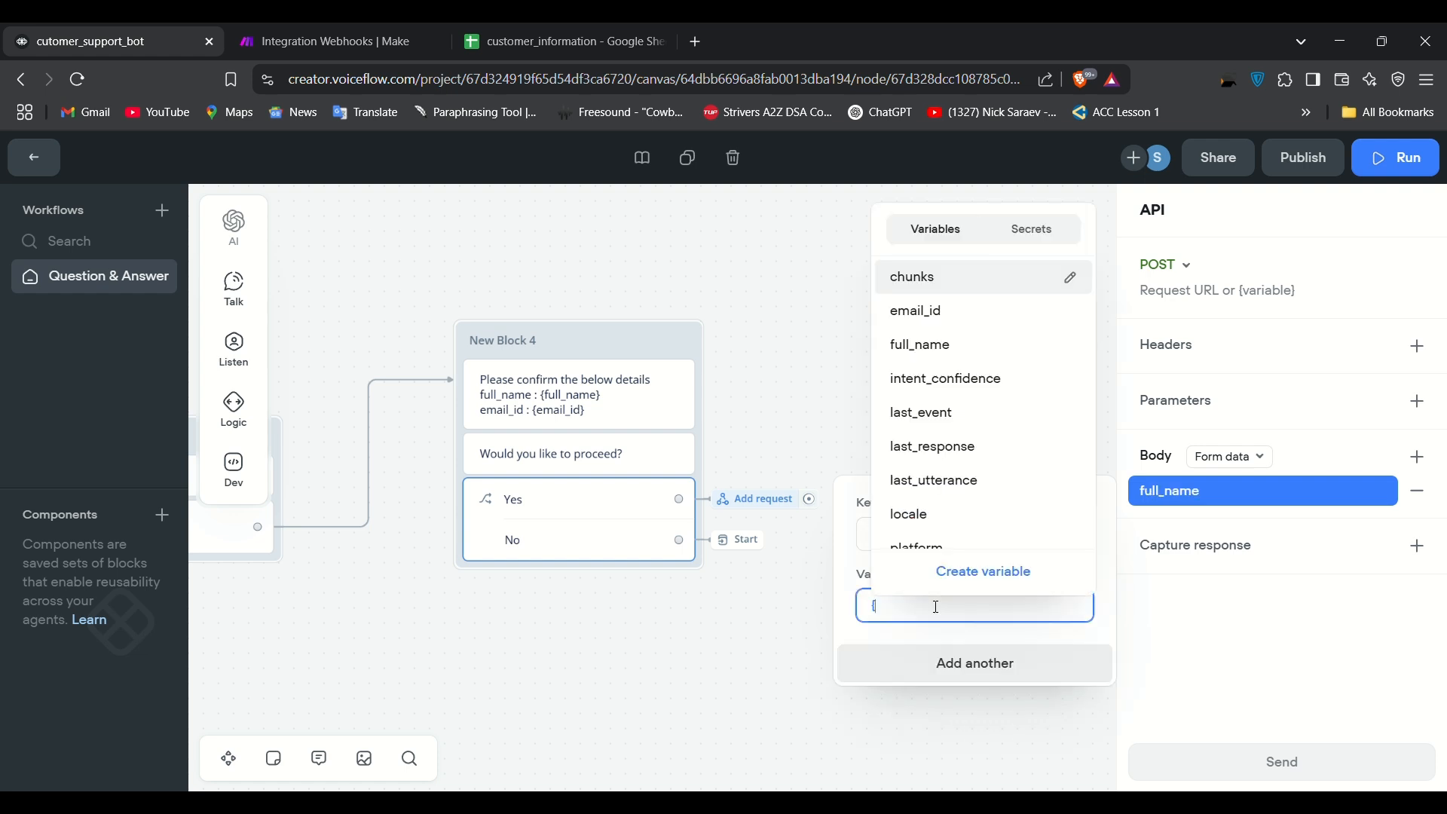
{"action": "left_click", "coordinate": [966, 346]}
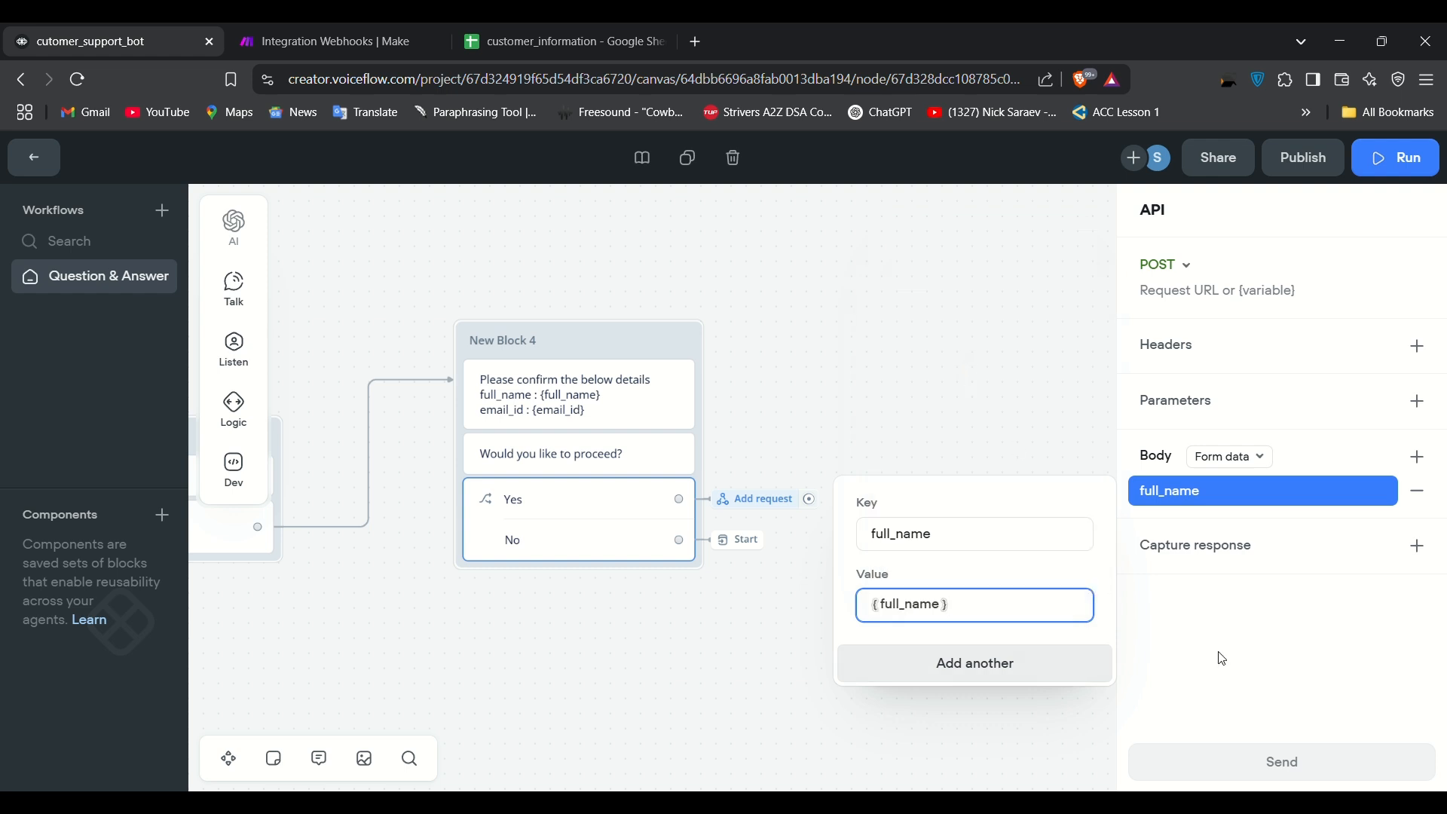
Step: Add an email_id body field filled from the {email_id} variable
{"action": "left_click", "coordinate": [1420, 459]}
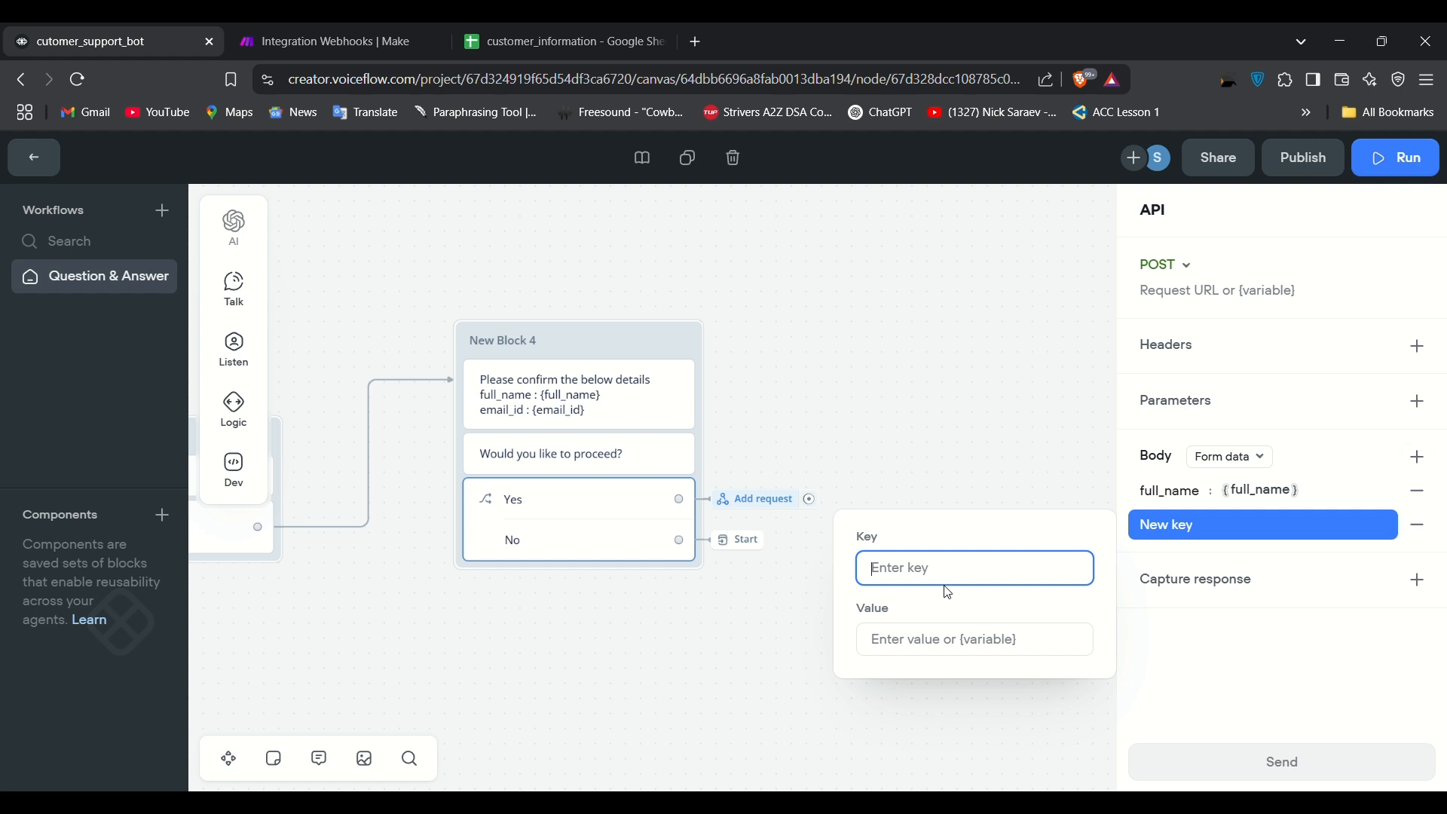
{"action": "type", "text": "email_id"}
{"action": "left_click", "coordinate": [897, 644]}
{"action": "type", "text": "{"}
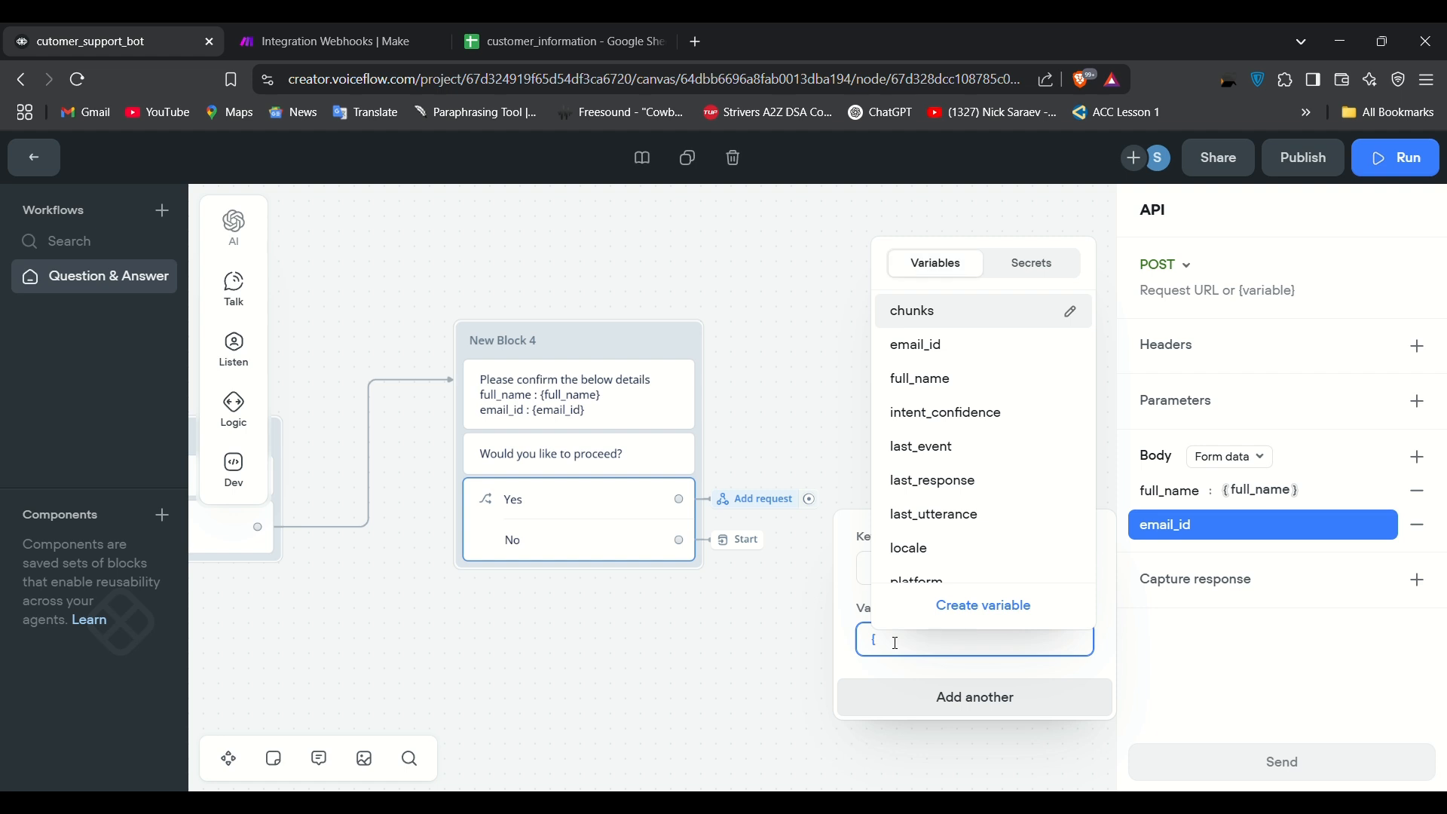
{"action": "left_click", "coordinate": [987, 347]}
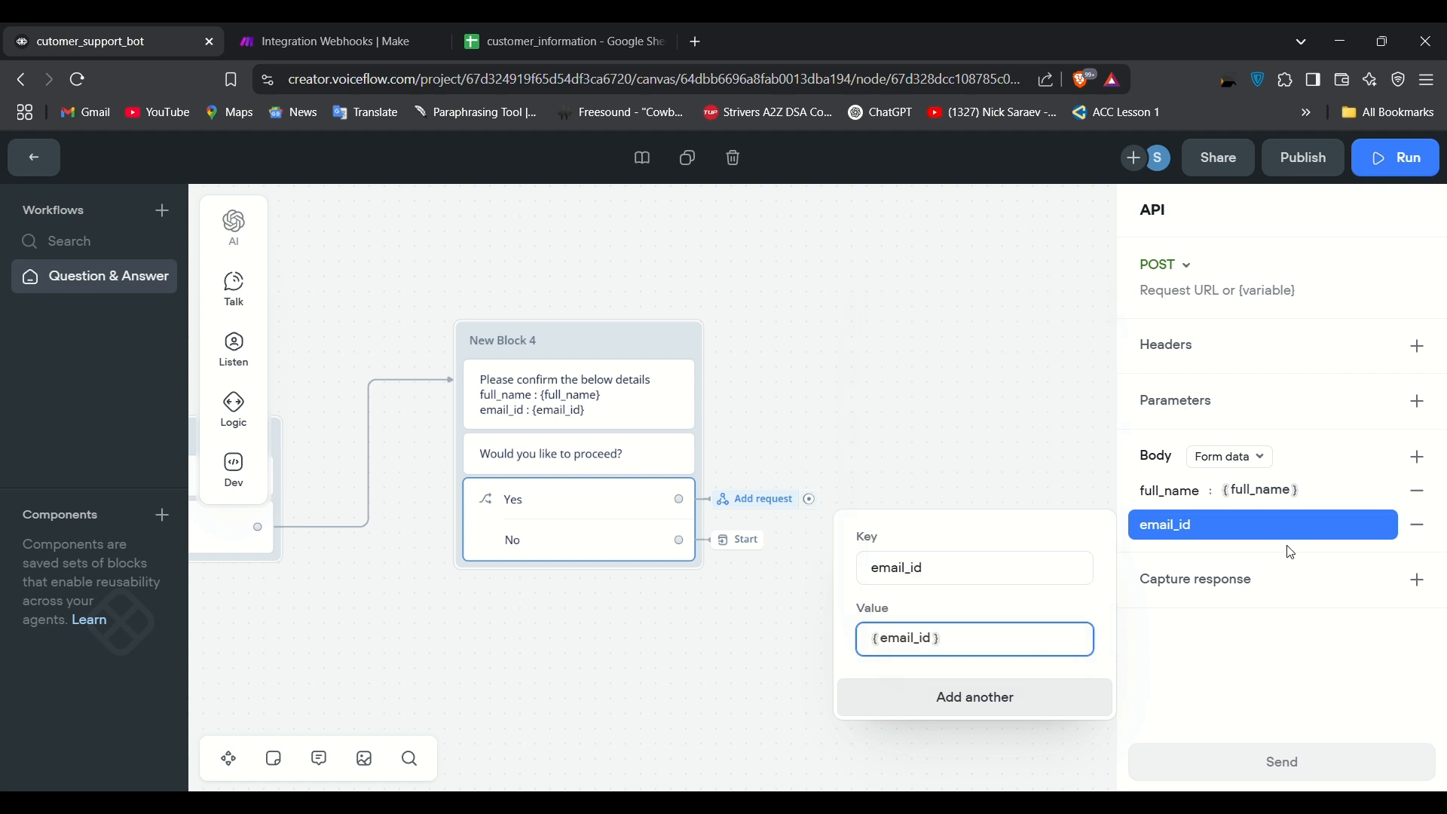
{"action": "left_click", "coordinate": [1220, 678]}
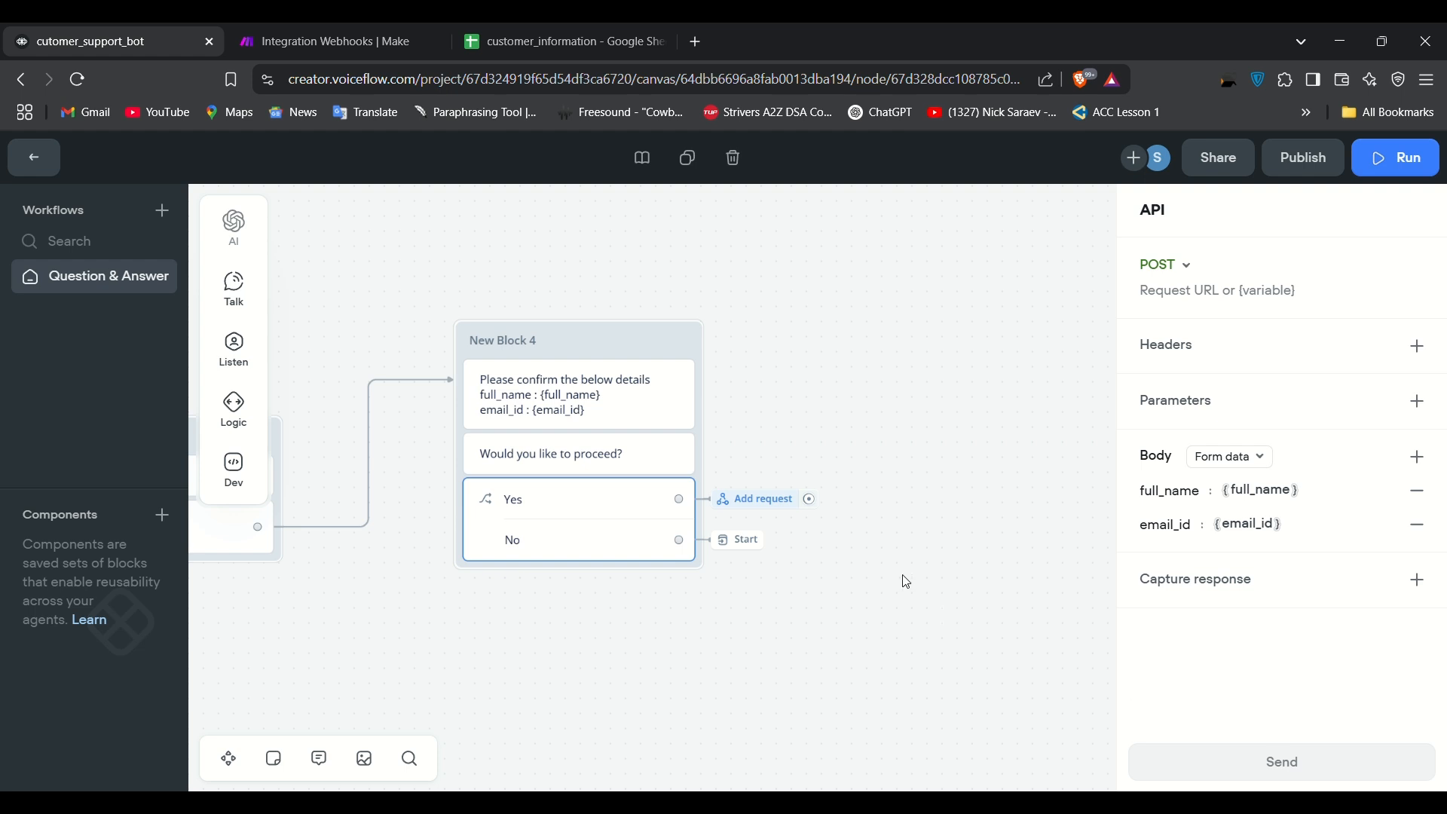
{"action": "left_click", "coordinate": [369, 26]}
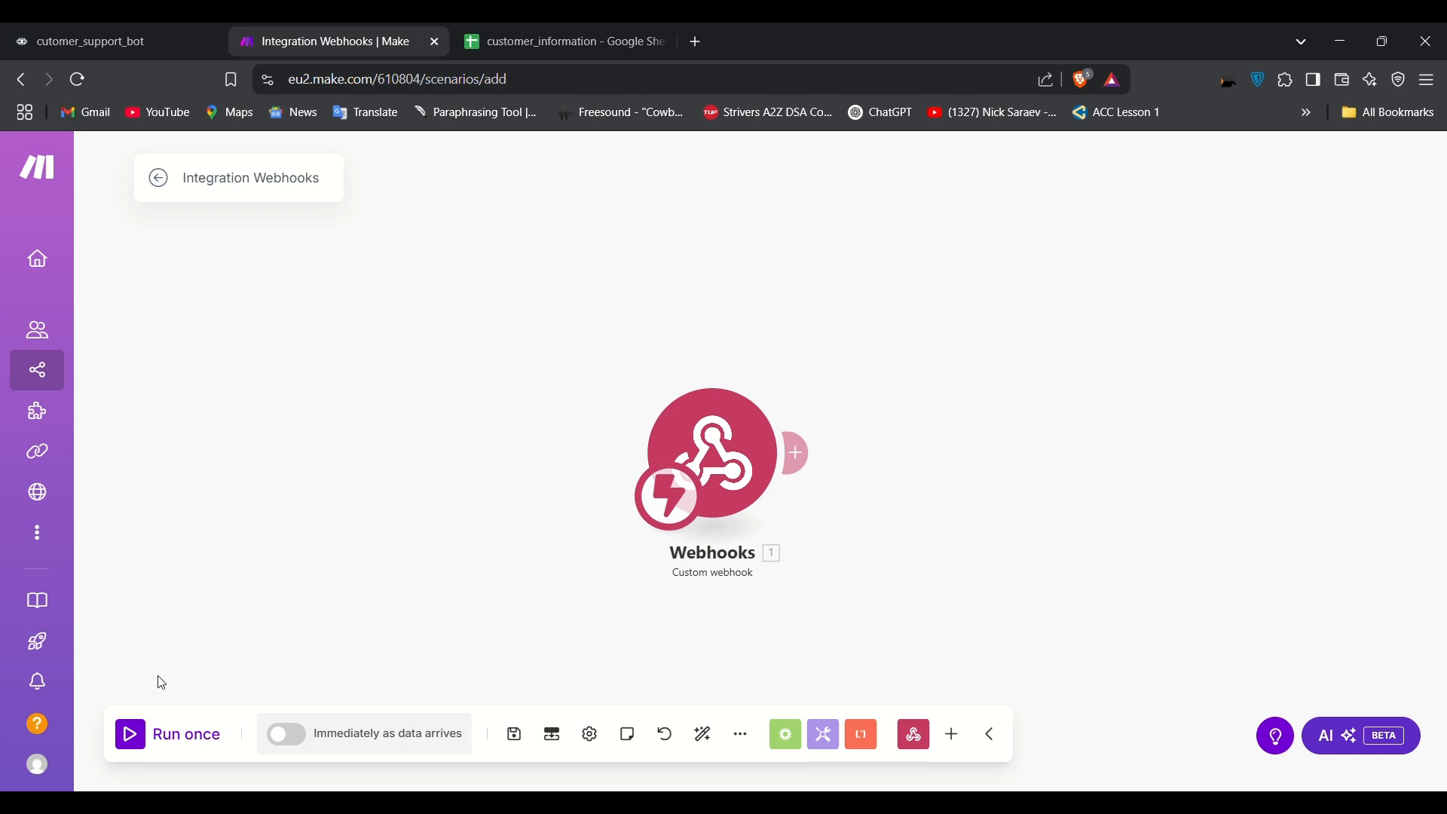
Step: Run the Make scenario once, then paste the Make webhook address as the POST step's URL
{"action": "left_click", "coordinate": [132, 743]}
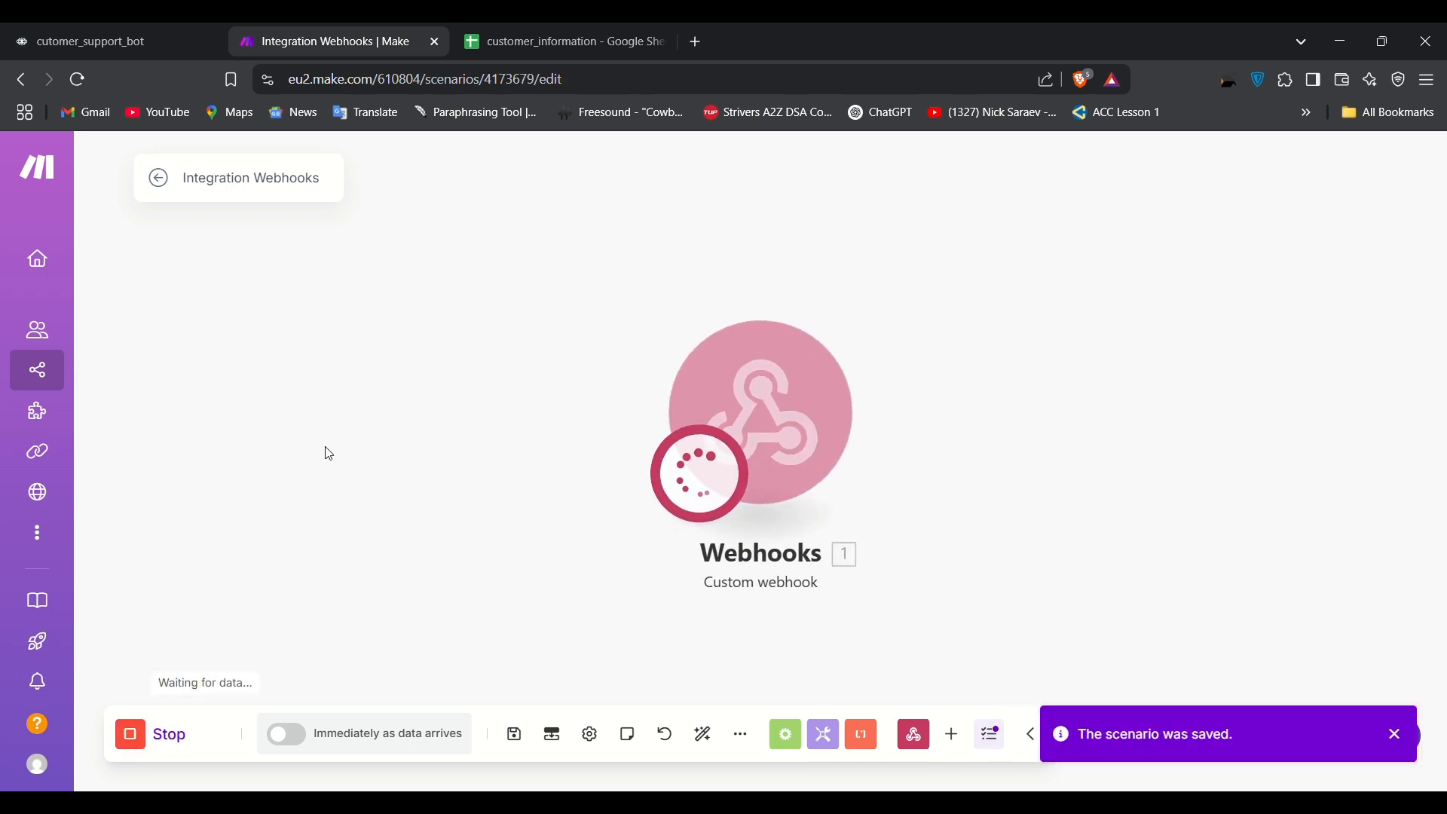
{"action": "left_click", "coordinate": [49, 28]}
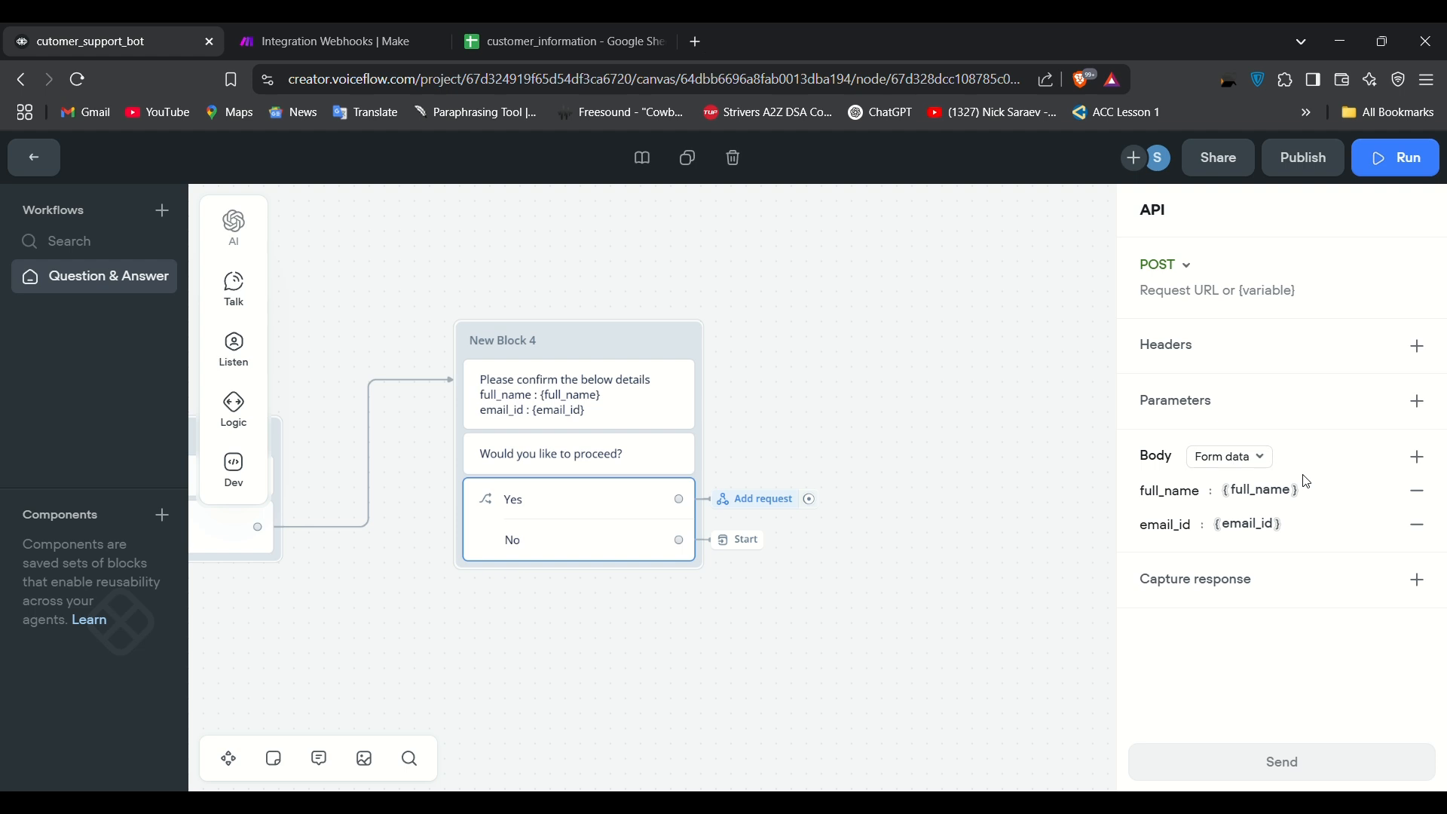
{"action": "left_click", "coordinate": [1235, 296]}
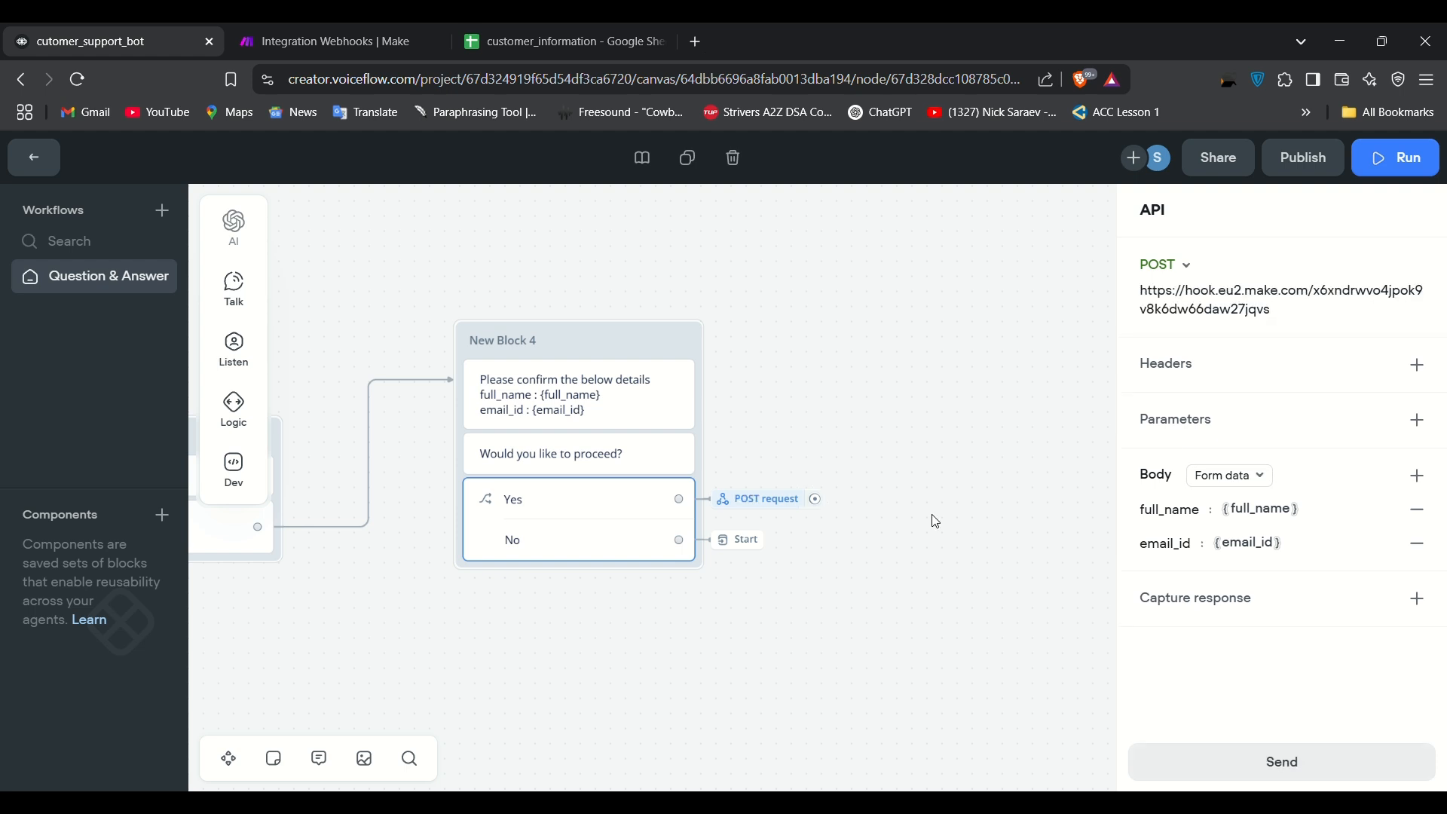
{"action": "left_click", "coordinate": [933, 517]}
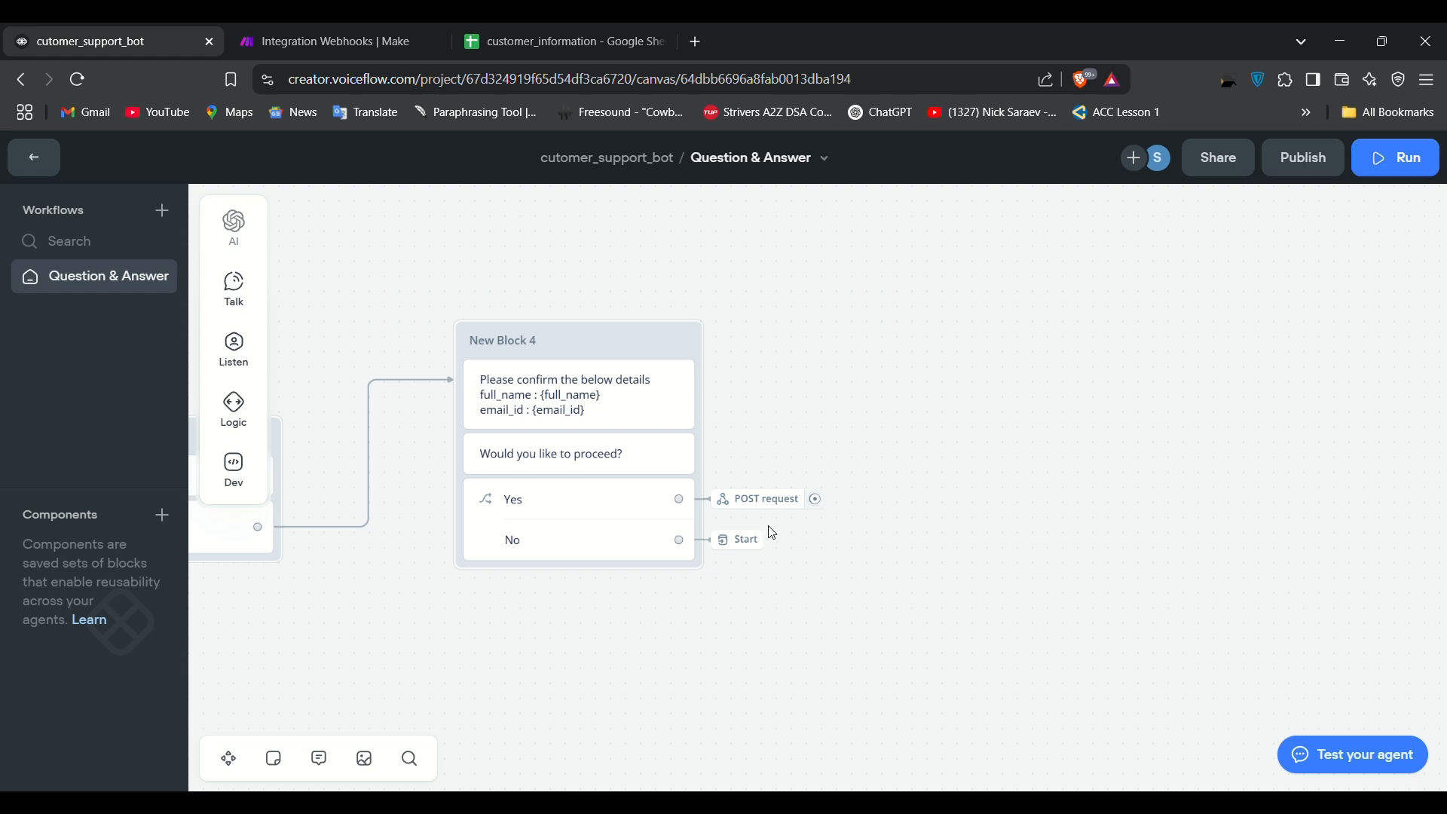
{"action": "mouse_move", "coordinate": [765, 513]}
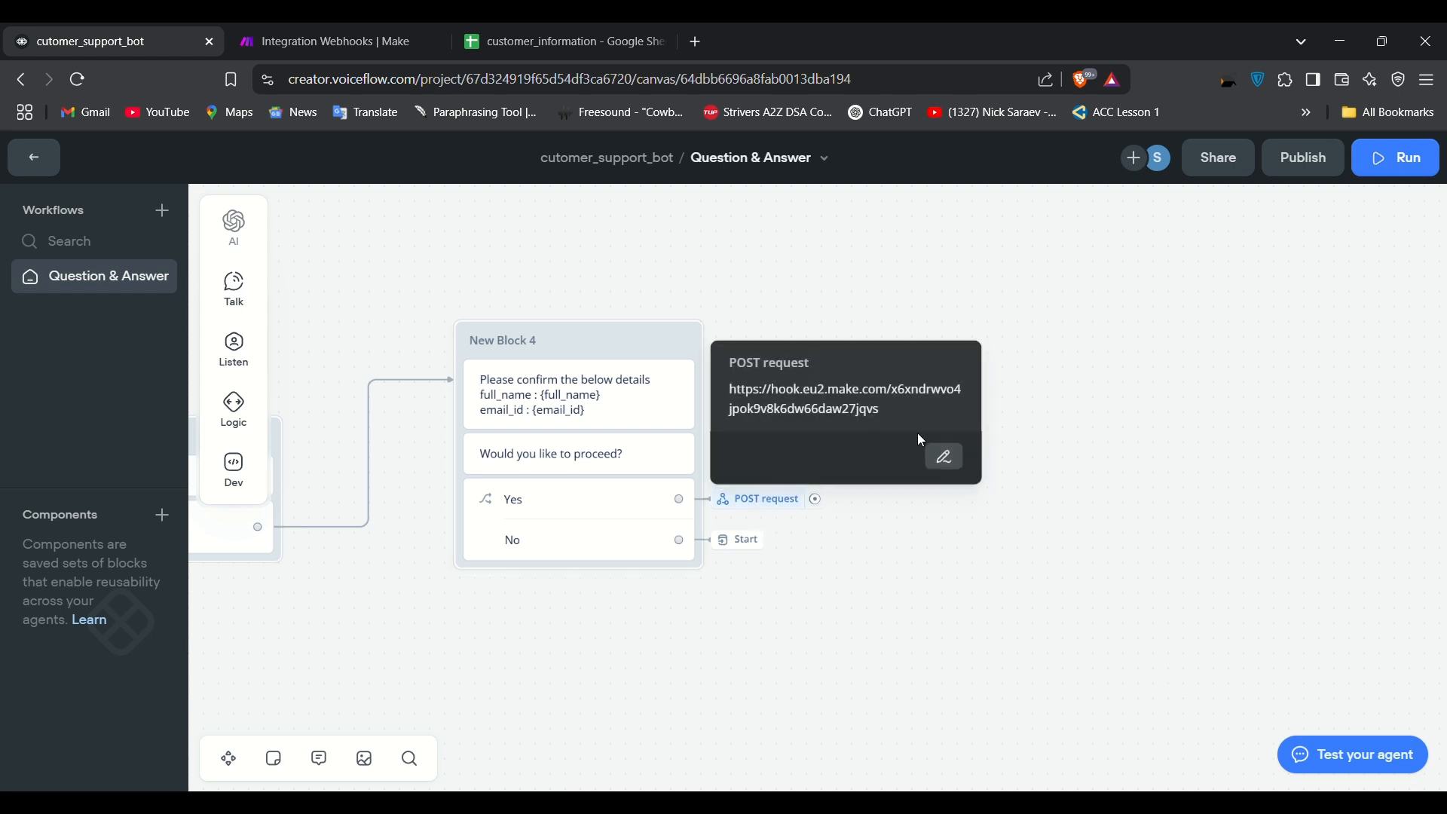
{"action": "left_click", "coordinate": [944, 457]}
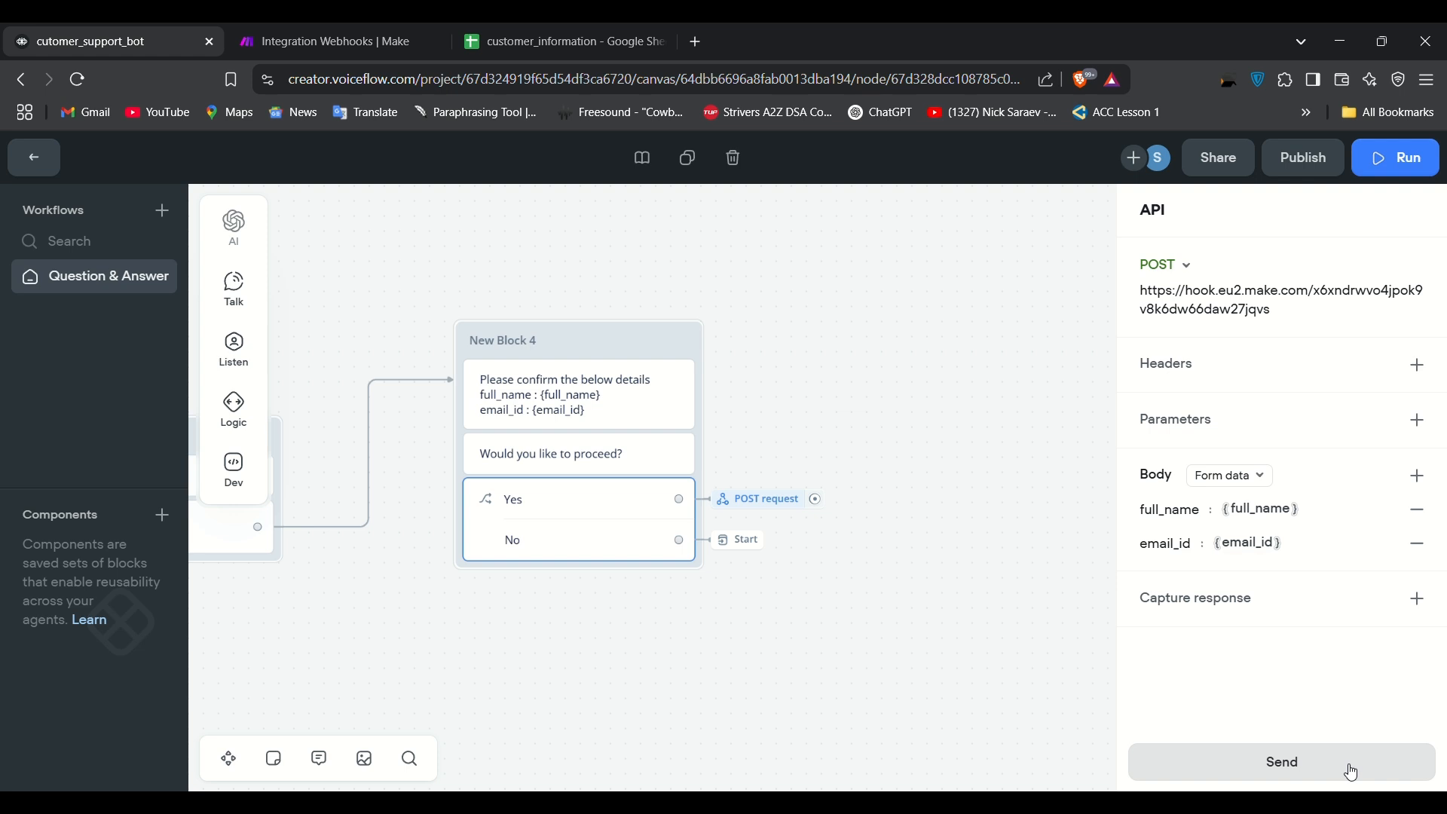
Step: Send a test of the POST request with a sample name and email value
{"action": "left_click", "coordinate": [1292, 761]}
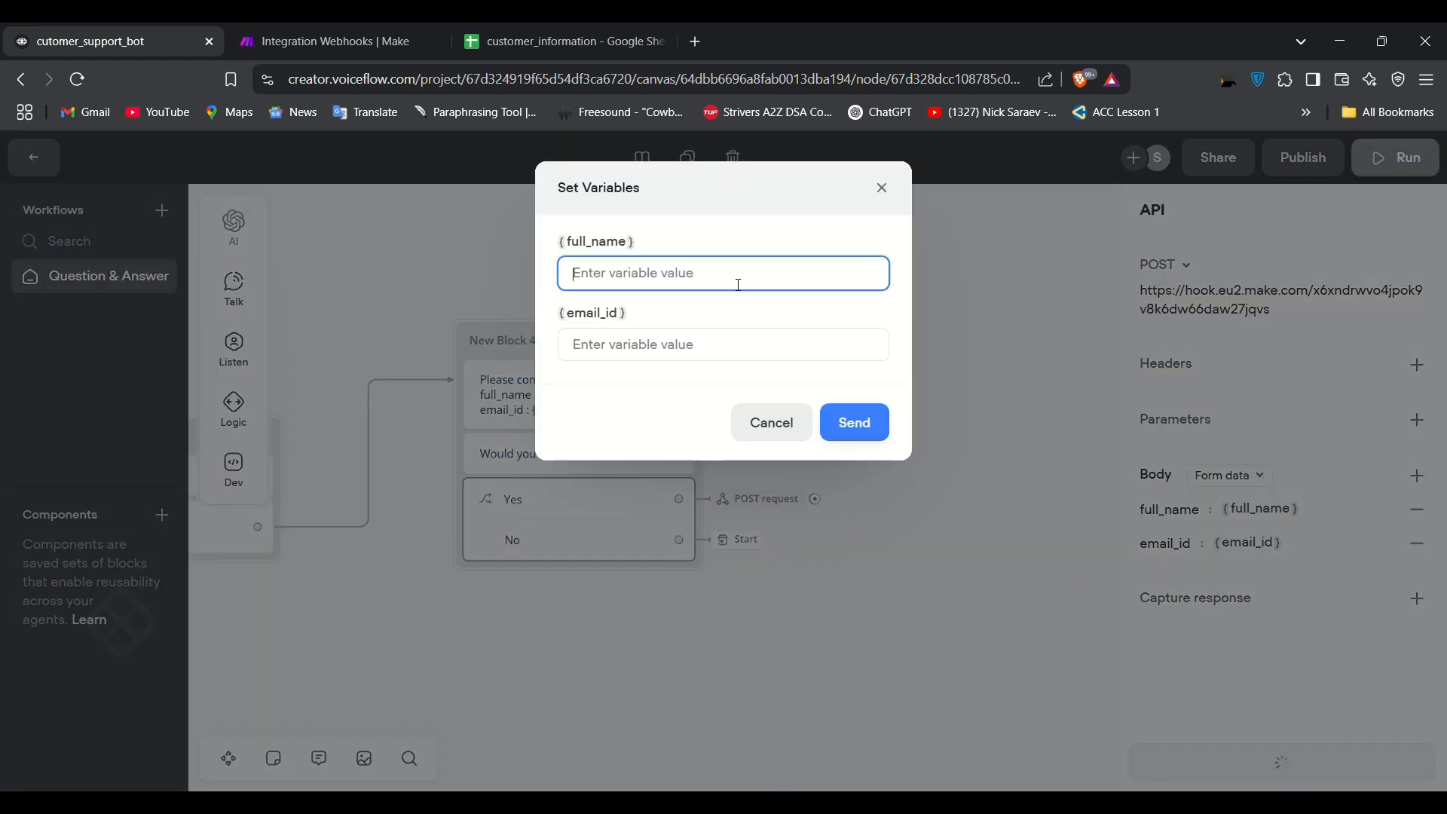
{"action": "type", "text": "sarvesh"}
{"action": "left_click", "coordinate": [672, 359]}
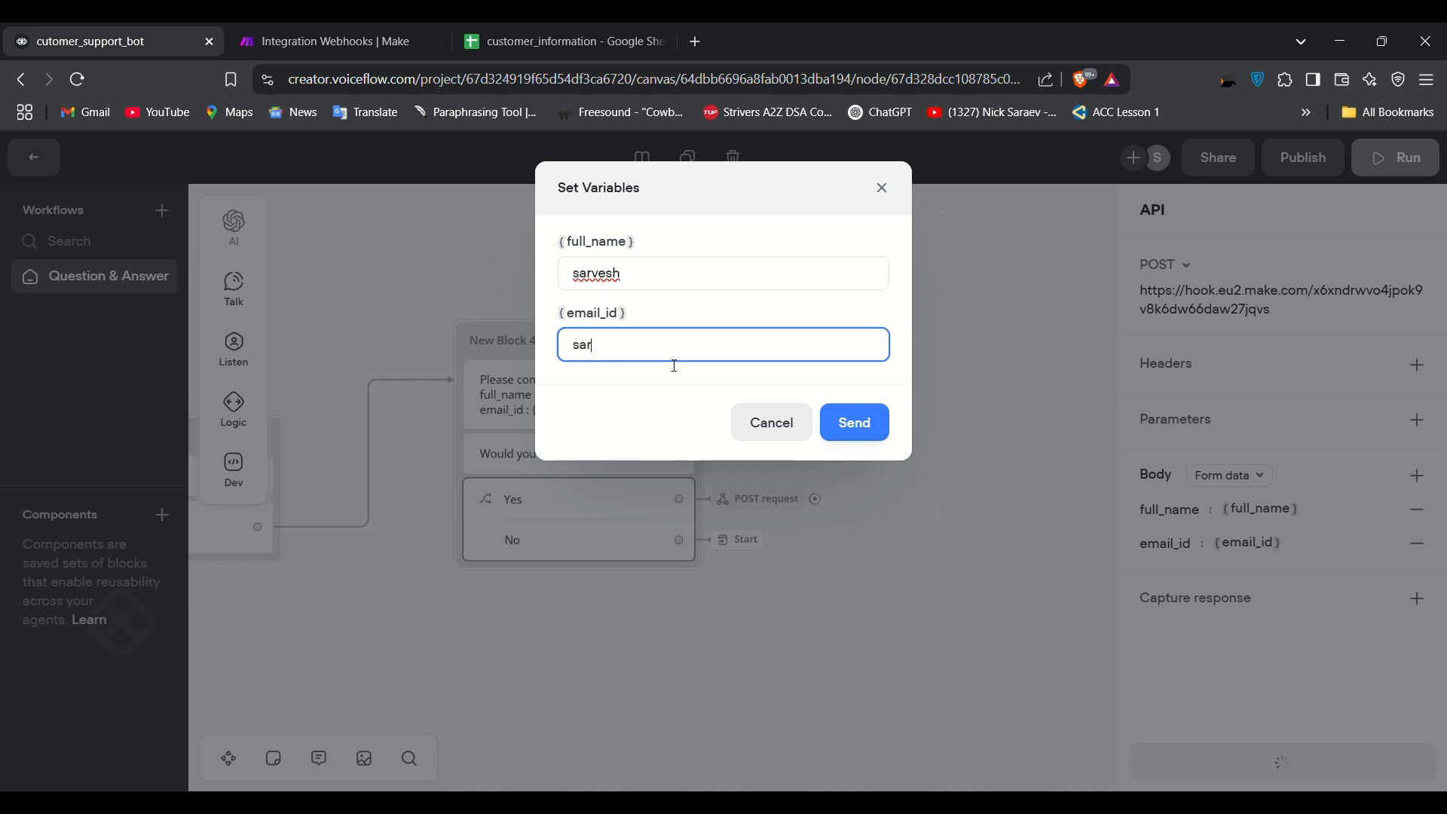
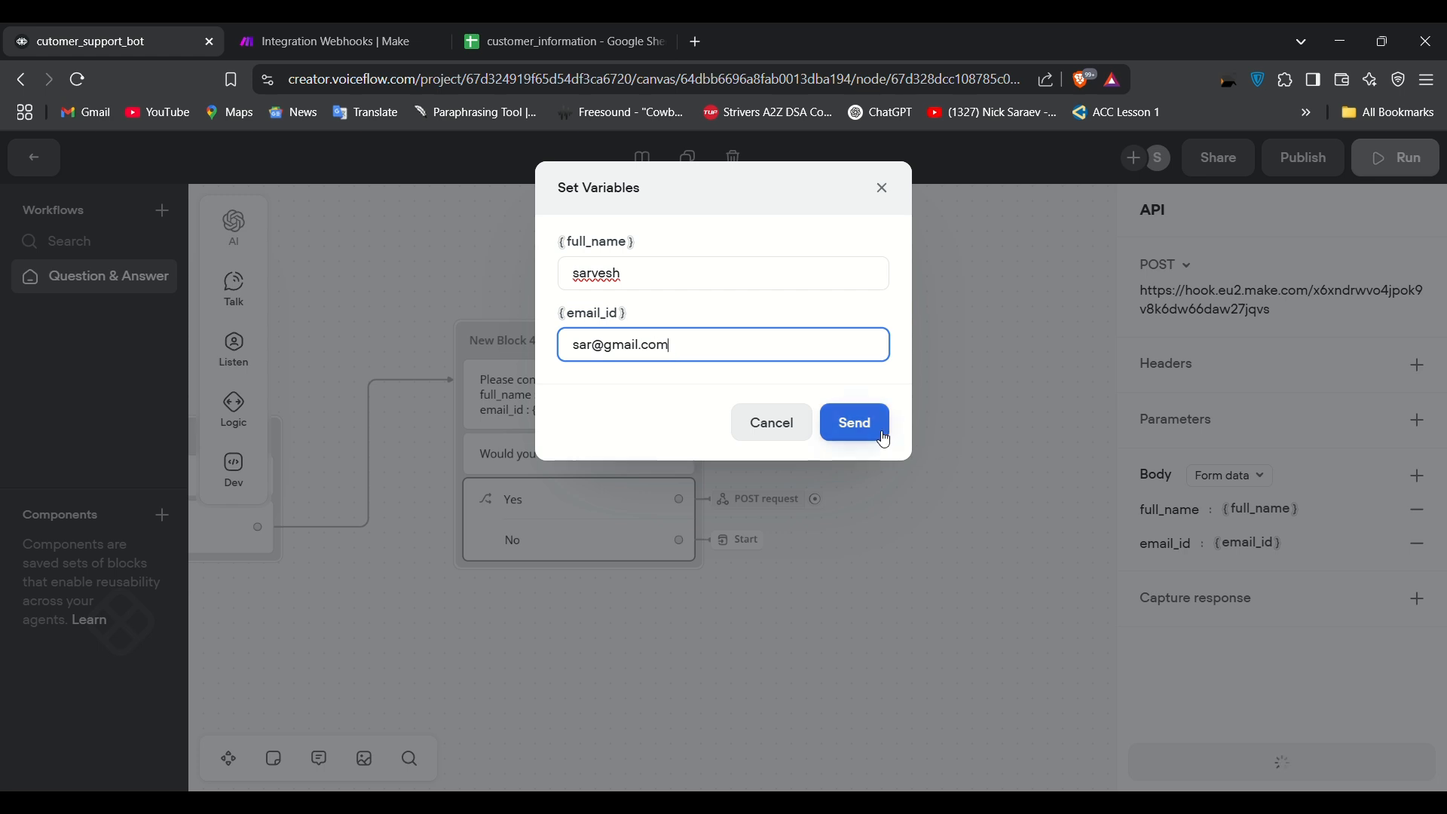
{"action": "left_click", "coordinate": [854, 422]}
Step: Check Make for received data, then stop the scenario that was still waiting
{"action": "left_click", "coordinate": [379, 30]}
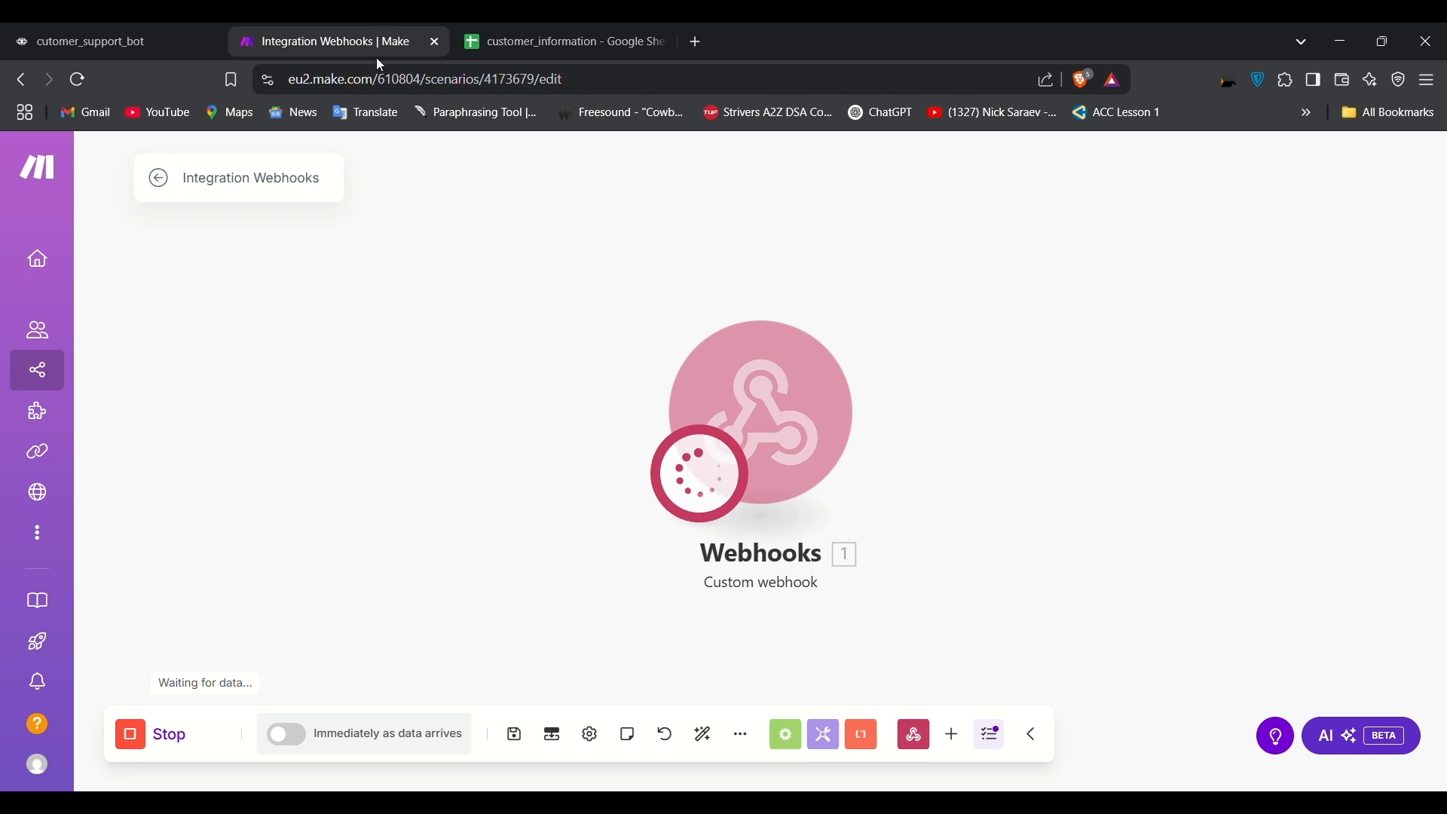
{"action": "left_click", "coordinate": [113, 28]}
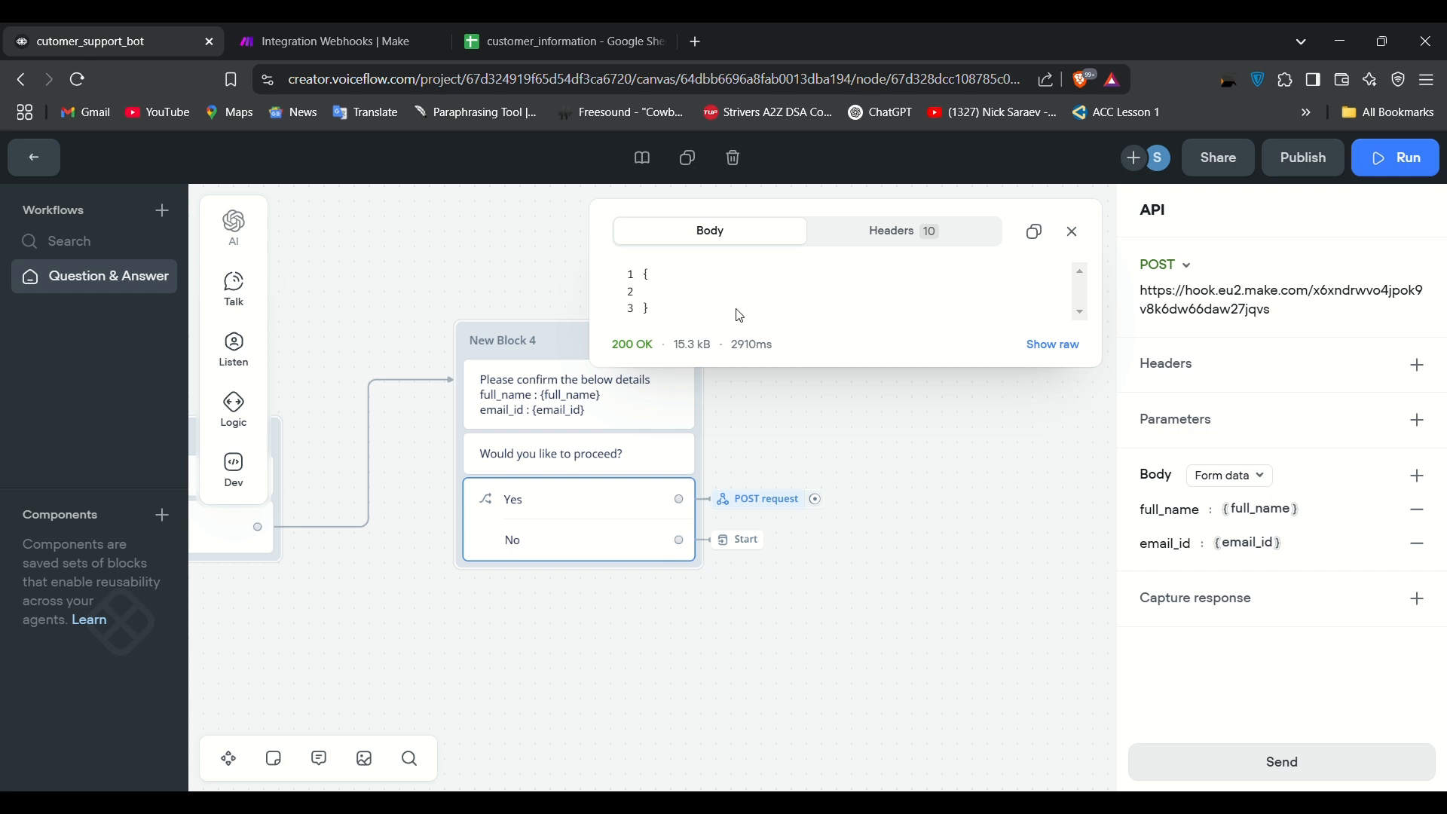
{"action": "left_click", "coordinate": [363, 37]}
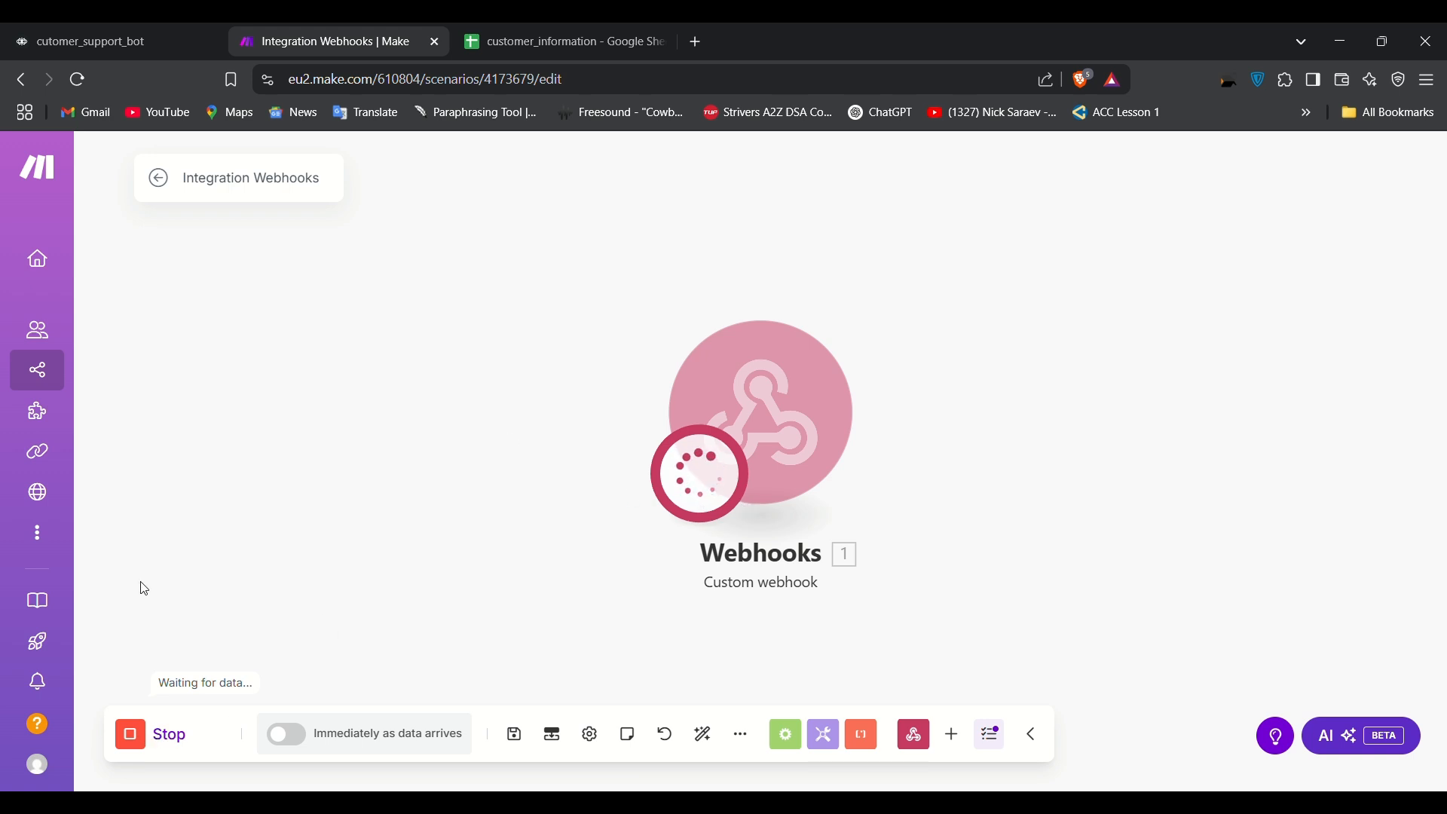
{"action": "left_click", "coordinate": [128, 739]}
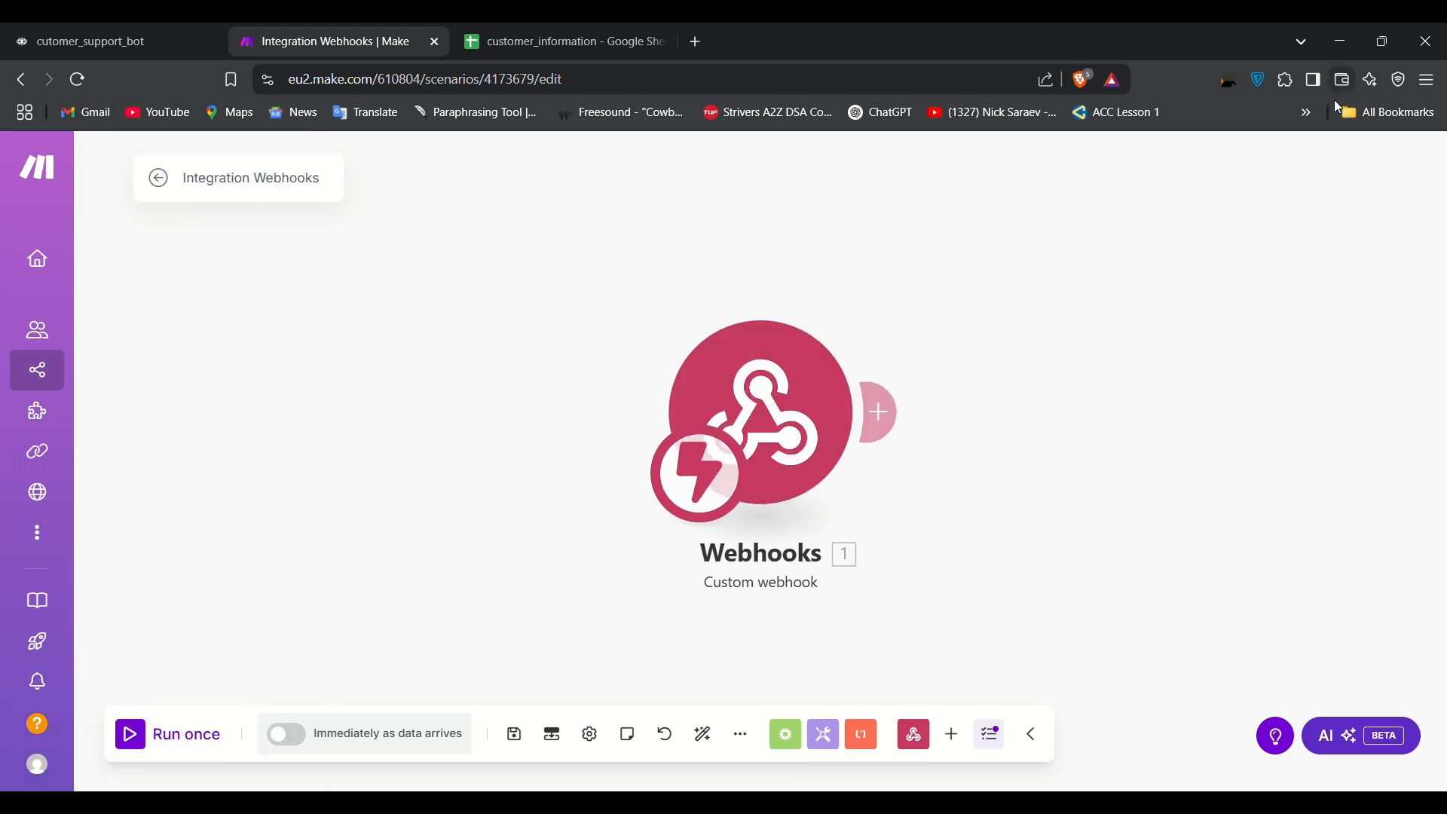
{"action": "key", "text": "ctrl+shift+Tab"}
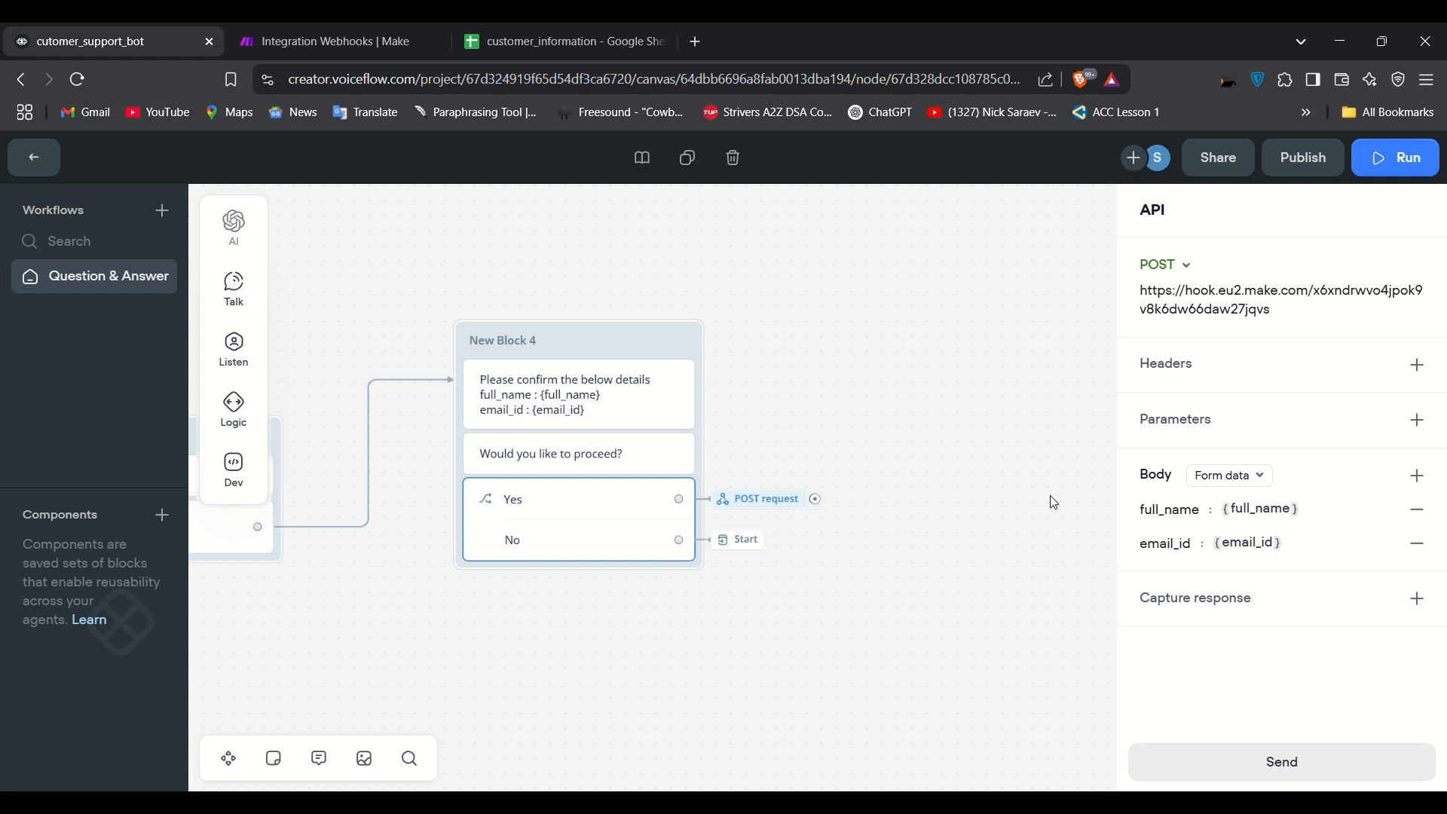
Step: Resend the POST test with the last sample name and email, then inspect Make's received bundle
{"action": "left_click", "coordinate": [1333, 768]}
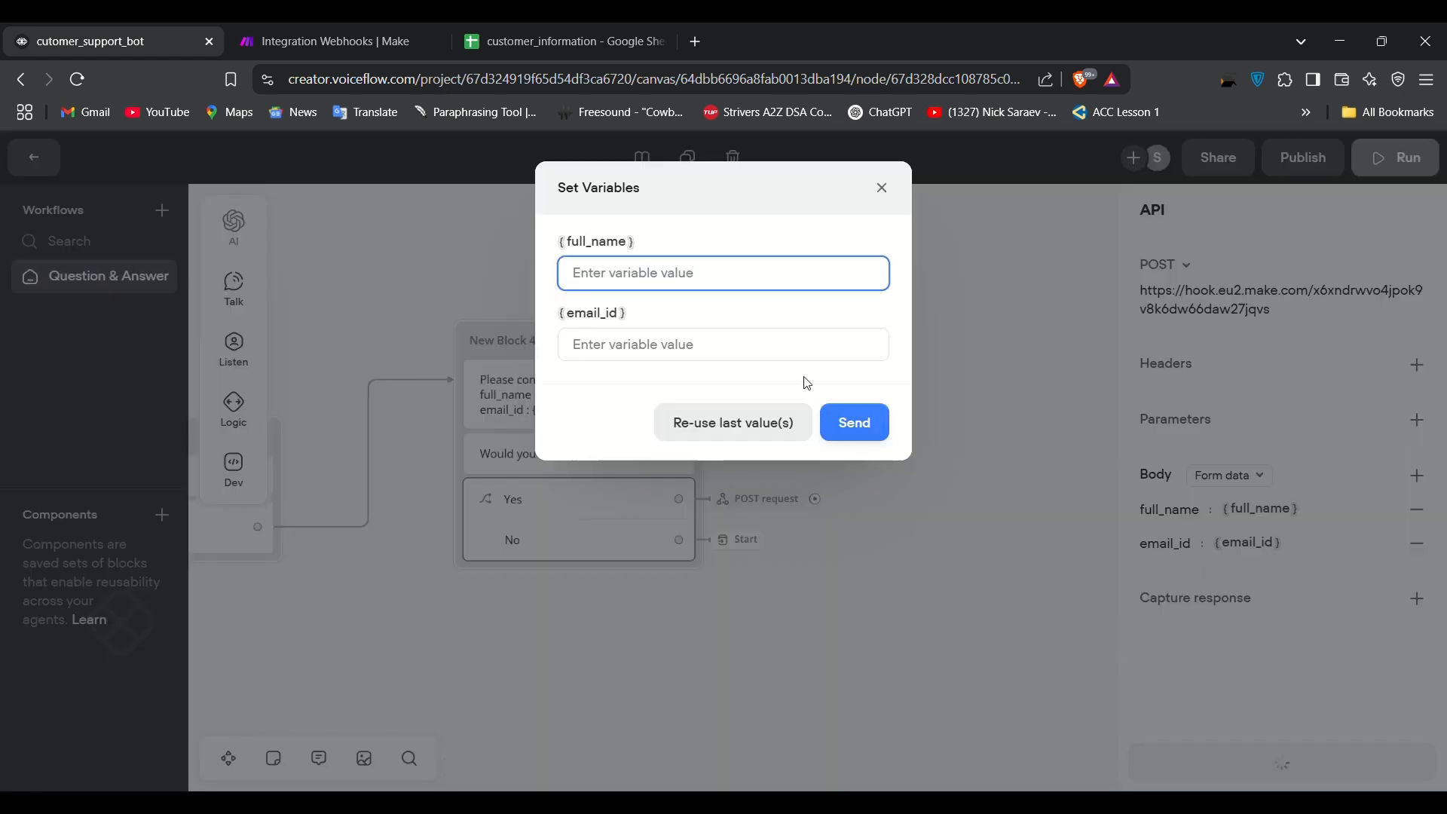
{"action": "left_click", "coordinate": [781, 428]}
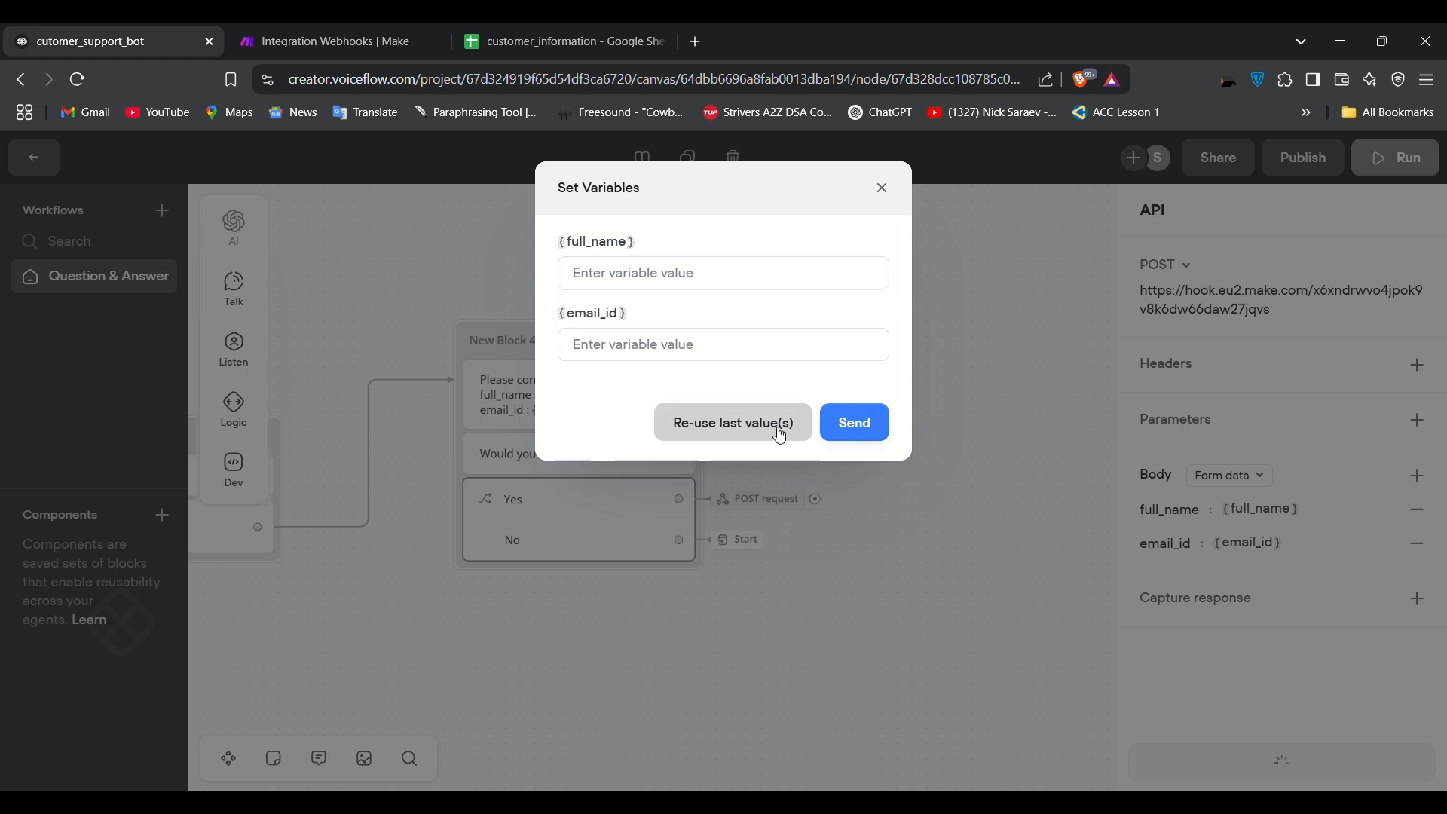
{"action": "left_click_drag", "start_coordinate": [666, 282], "coordinate": [559, 280]}
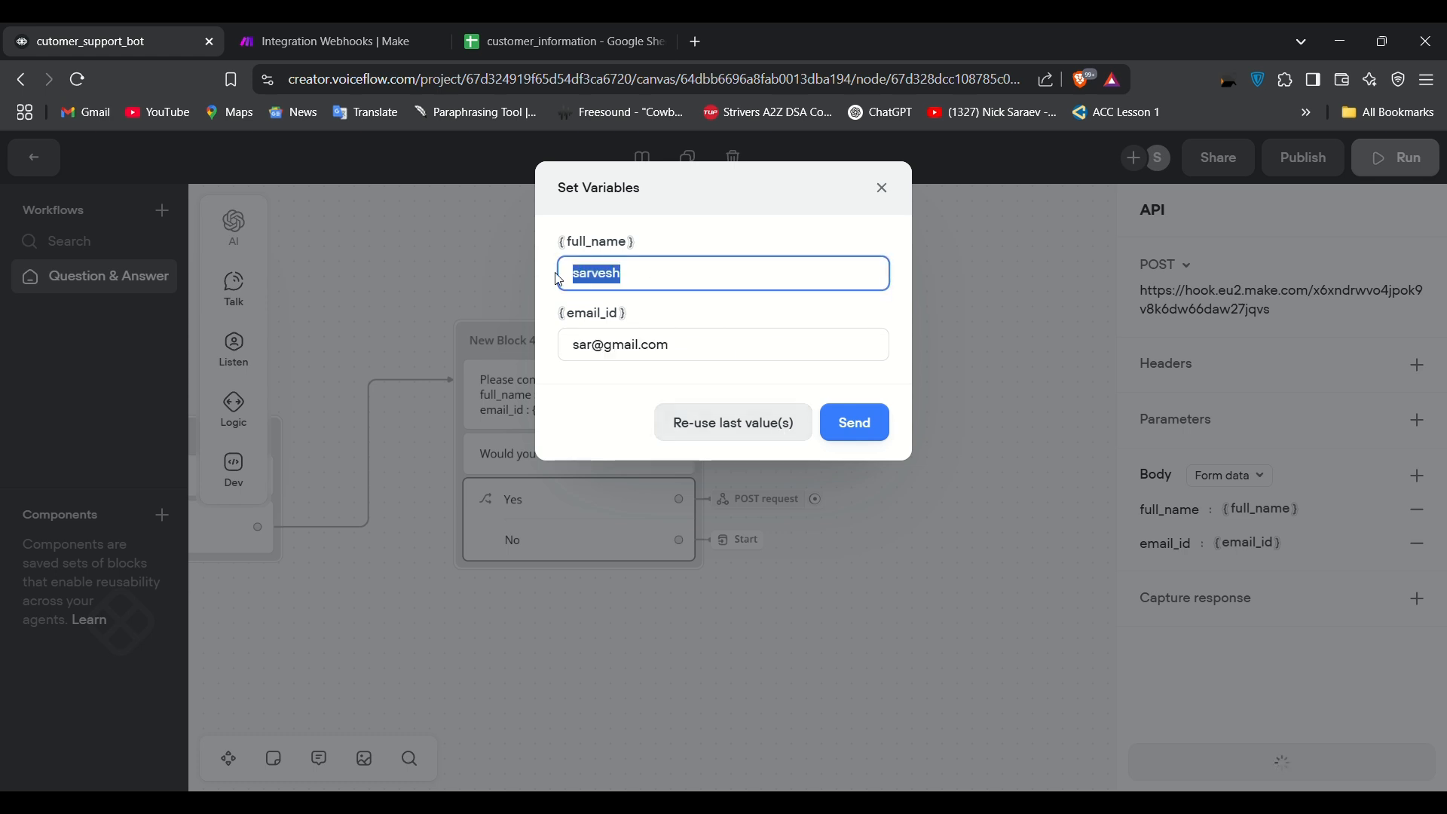
{"action": "left_click_drag", "start_coordinate": [692, 353], "coordinate": [536, 353]}
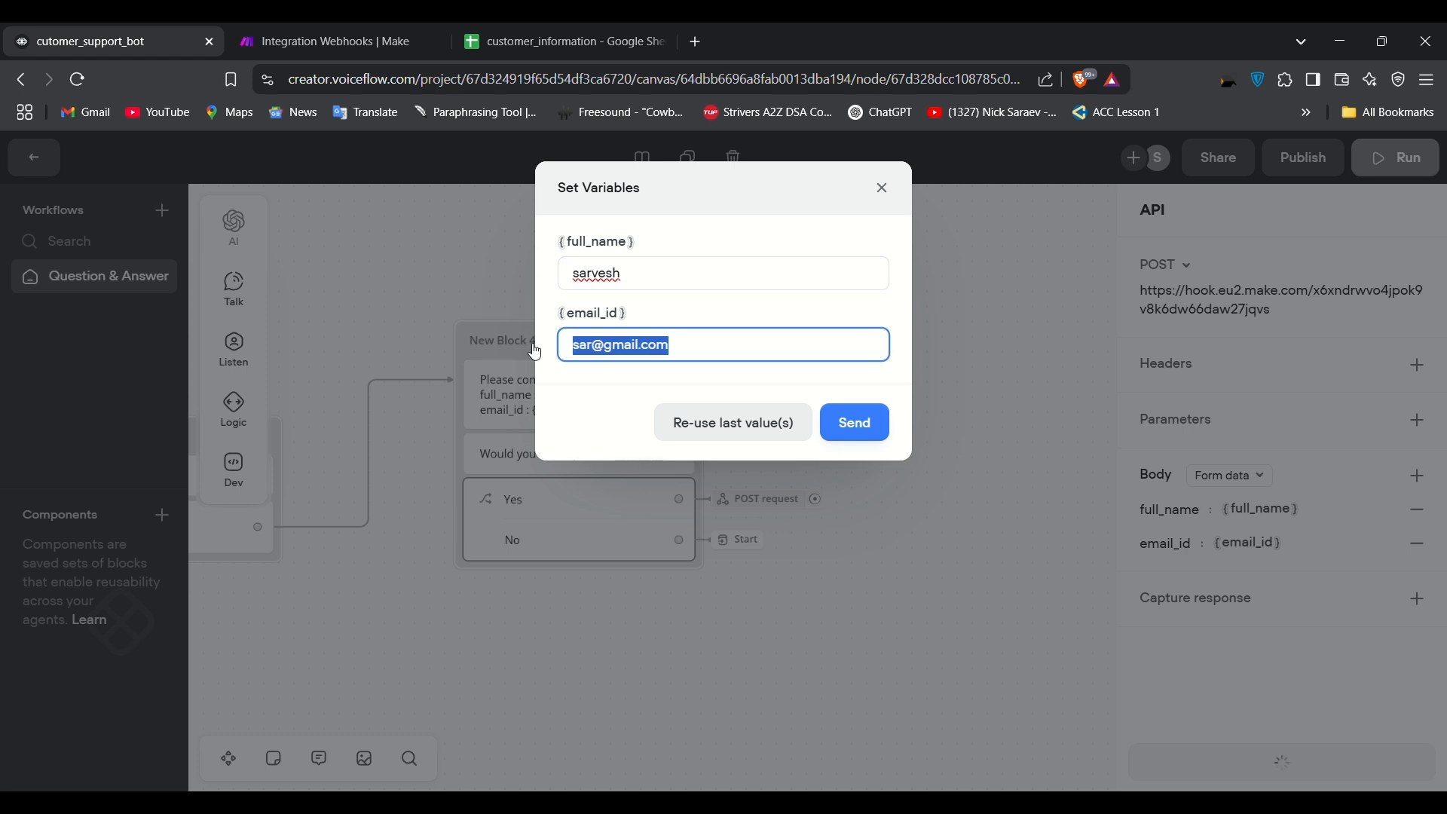
{"action": "left_click", "coordinate": [865, 419]}
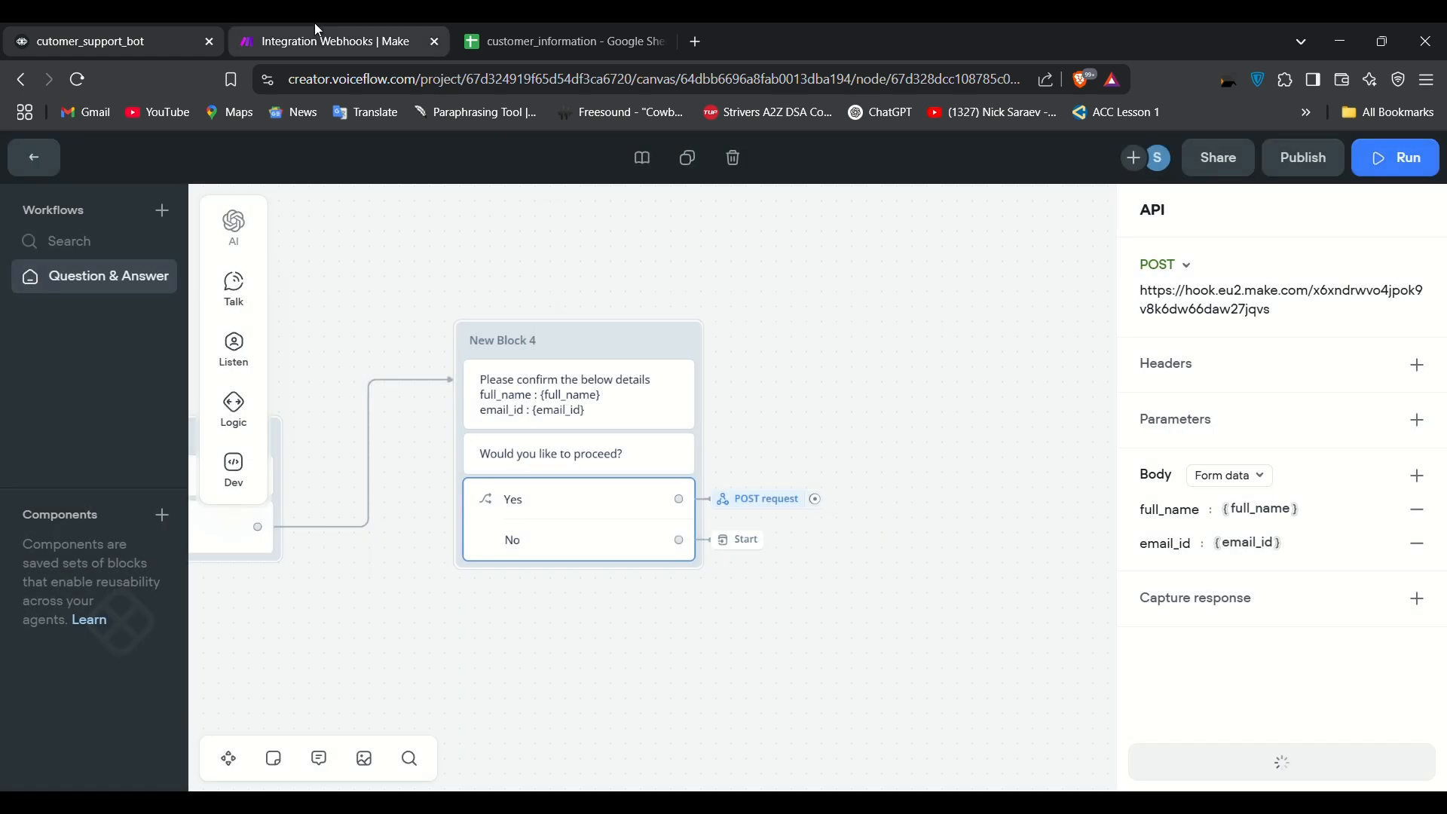
{"action": "left_click", "coordinate": [317, 34]}
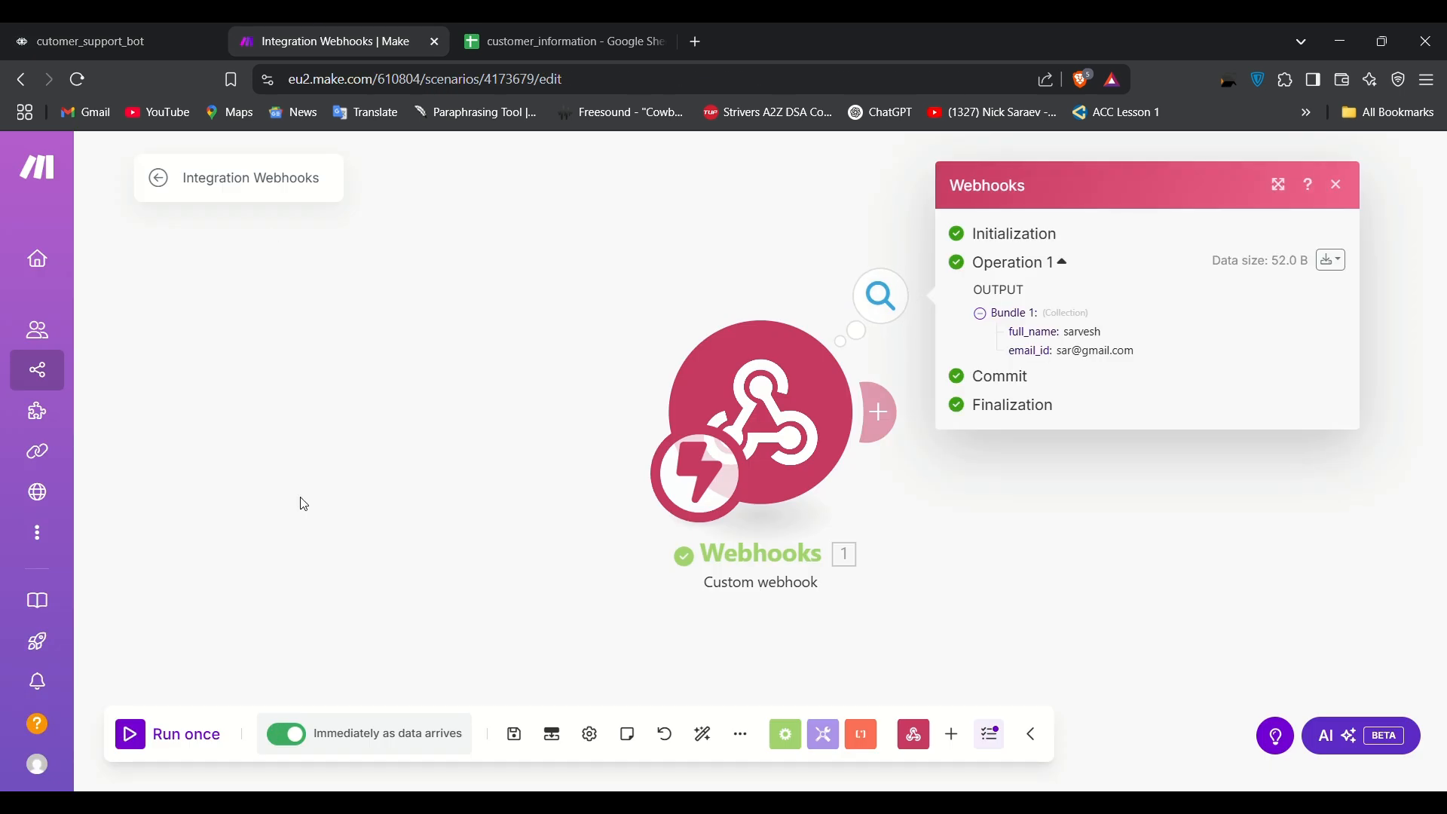
{"action": "left_click_drag", "start_coordinate": [1153, 352], "coordinate": [1022, 339]}
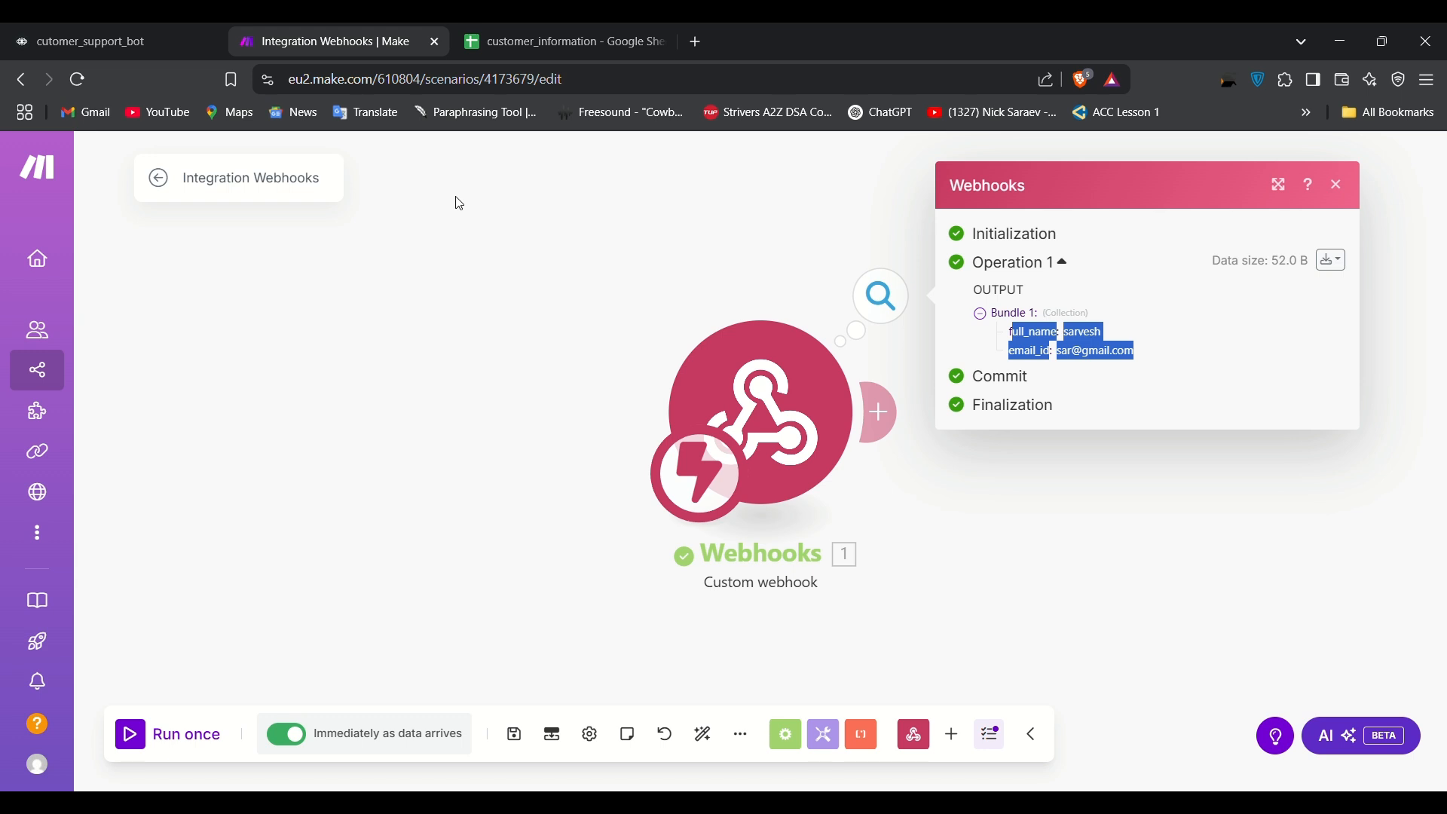
{"action": "left_click", "coordinate": [490, 335]}
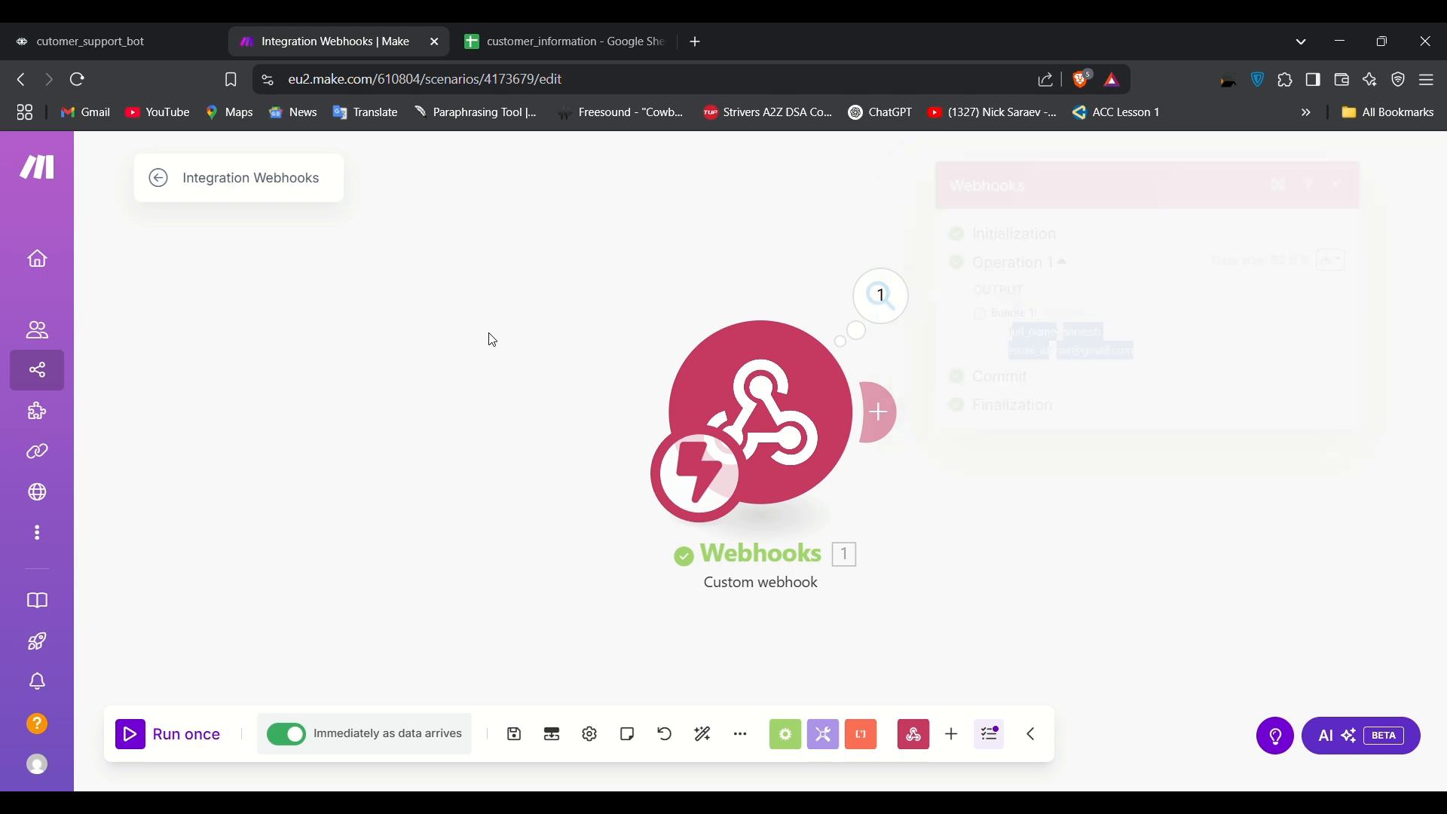
Step: Add a Google Sheets 'Add a Row' module after the webhook
{"action": "left_click", "coordinate": [880, 415]}
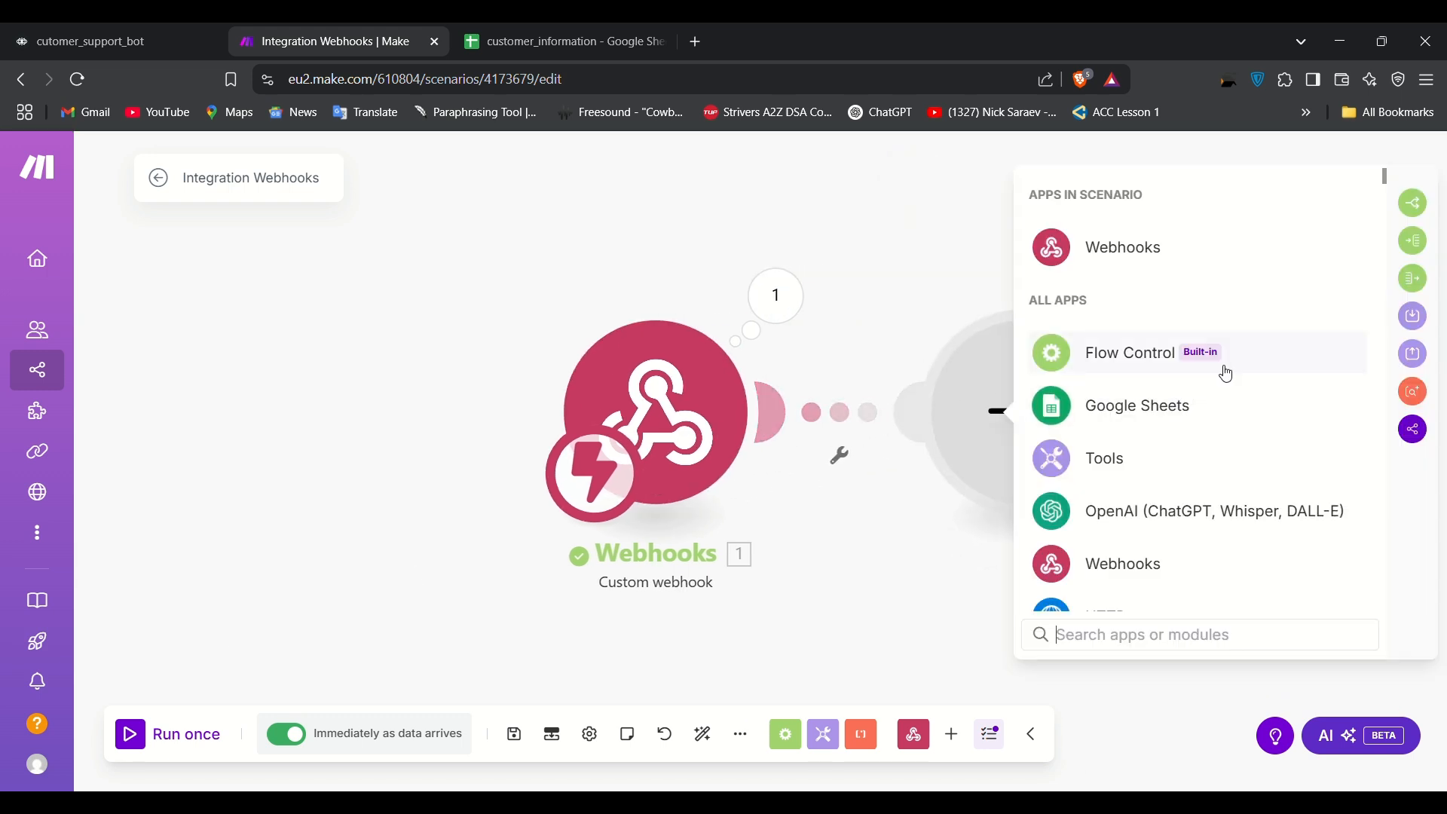
{"action": "left_click", "coordinate": [1146, 407]}
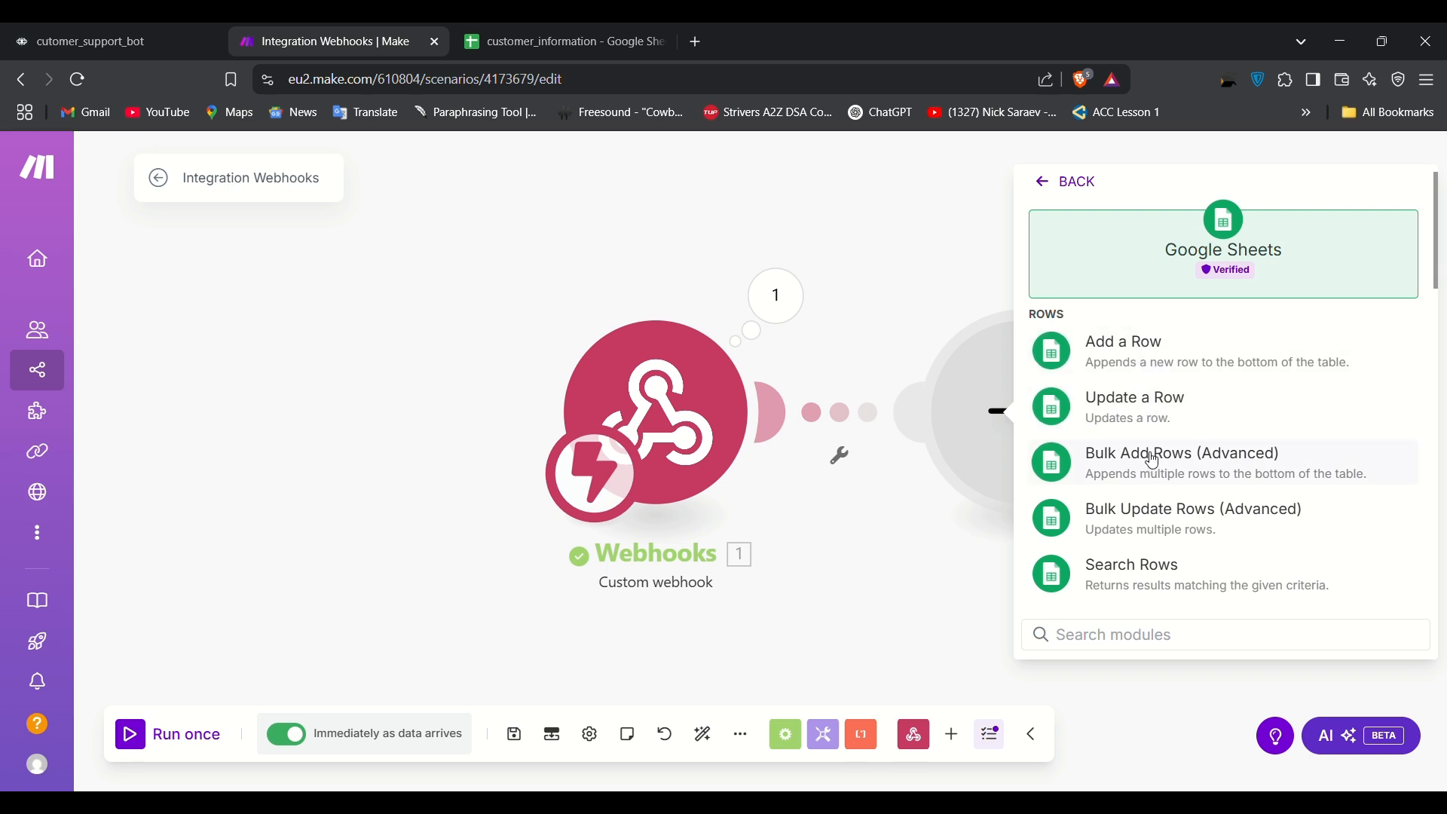
{"action": "left_click", "coordinate": [1139, 352]}
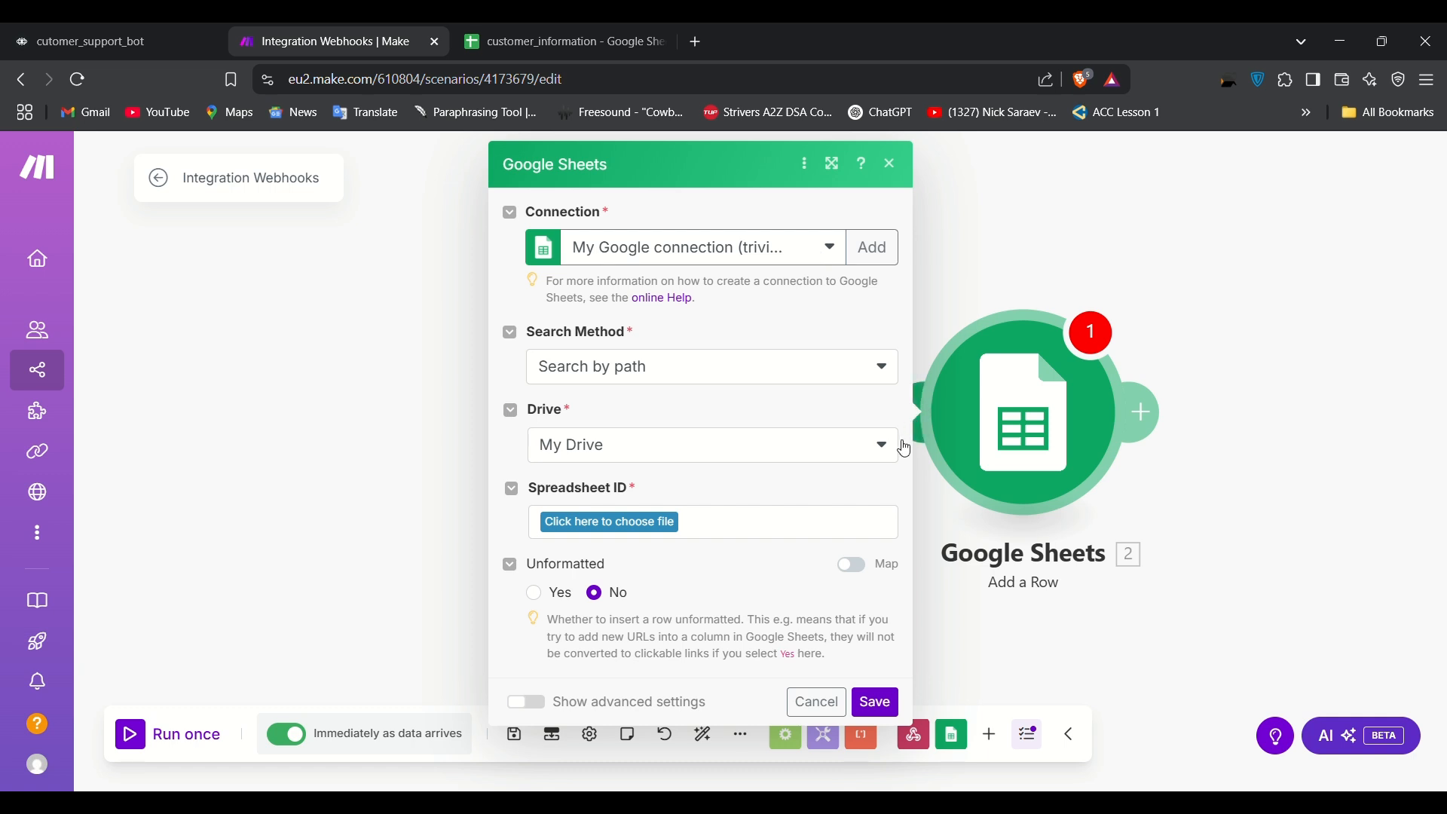
Step: Target My Drive, the customer_information spreadsheet and its Sheet1 in the module
{"action": "left_click", "coordinate": [584, 31]}
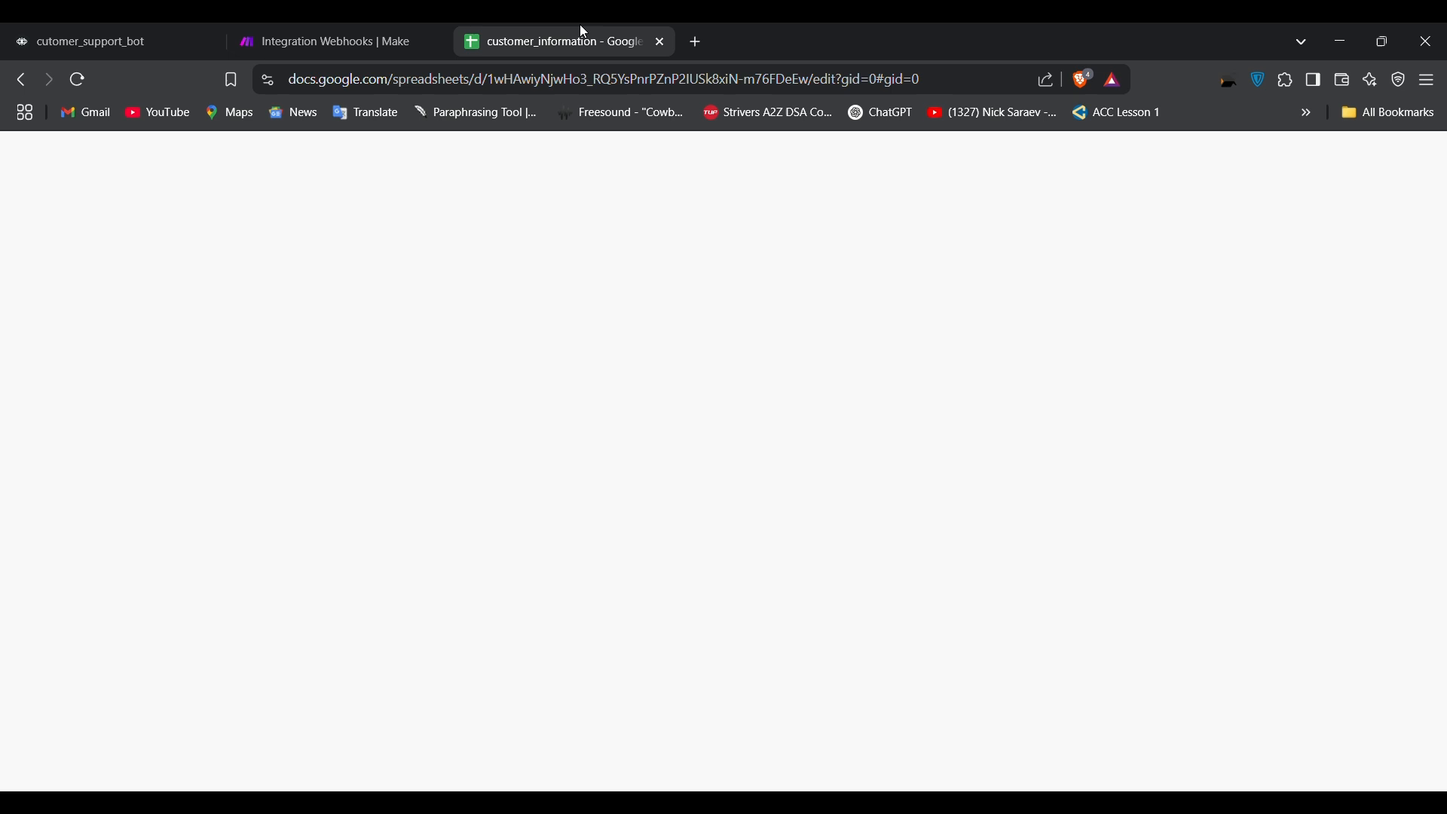
{"action": "left_click", "coordinate": [368, 31]}
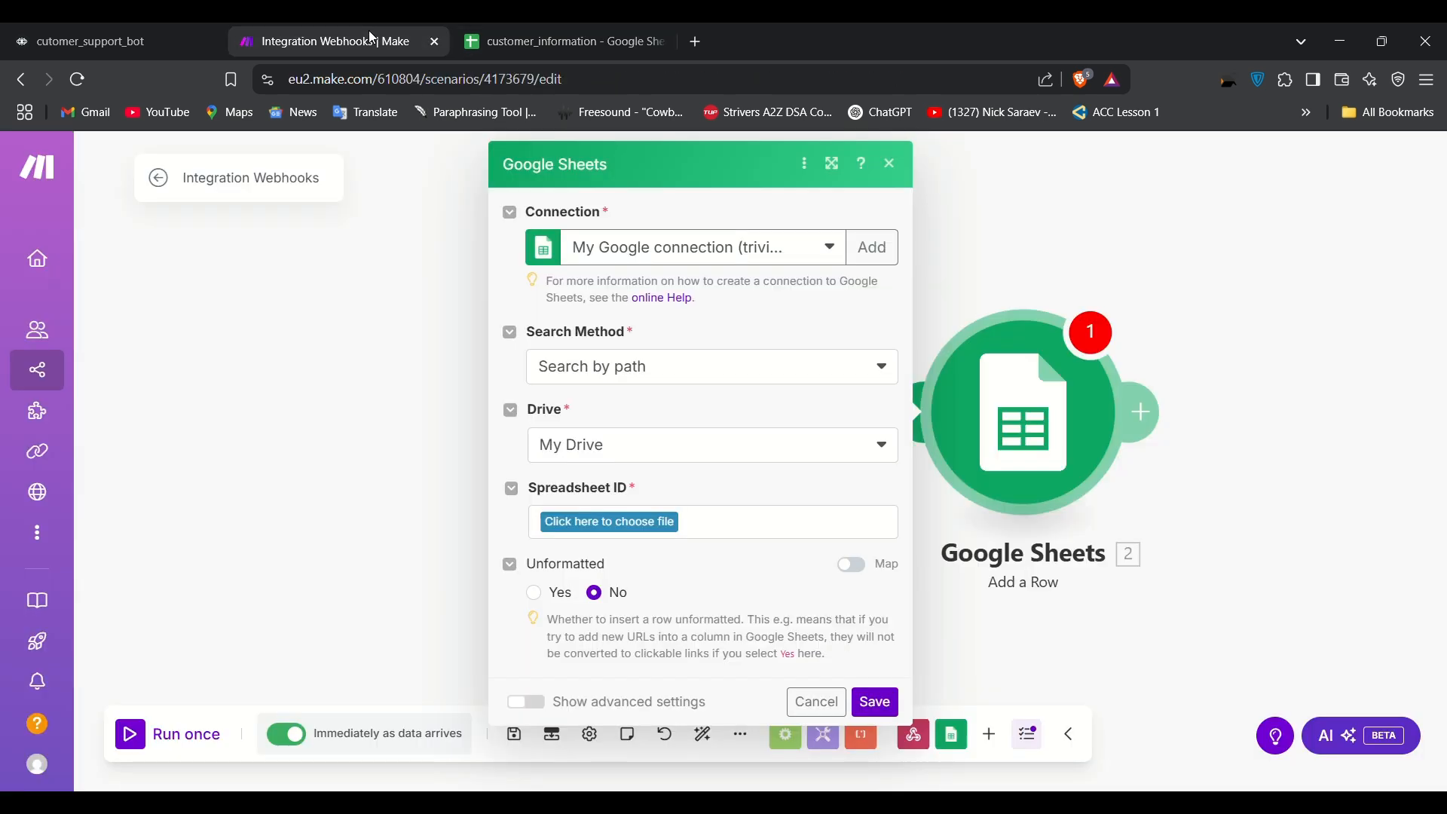
{"action": "left_click", "coordinate": [877, 457]}
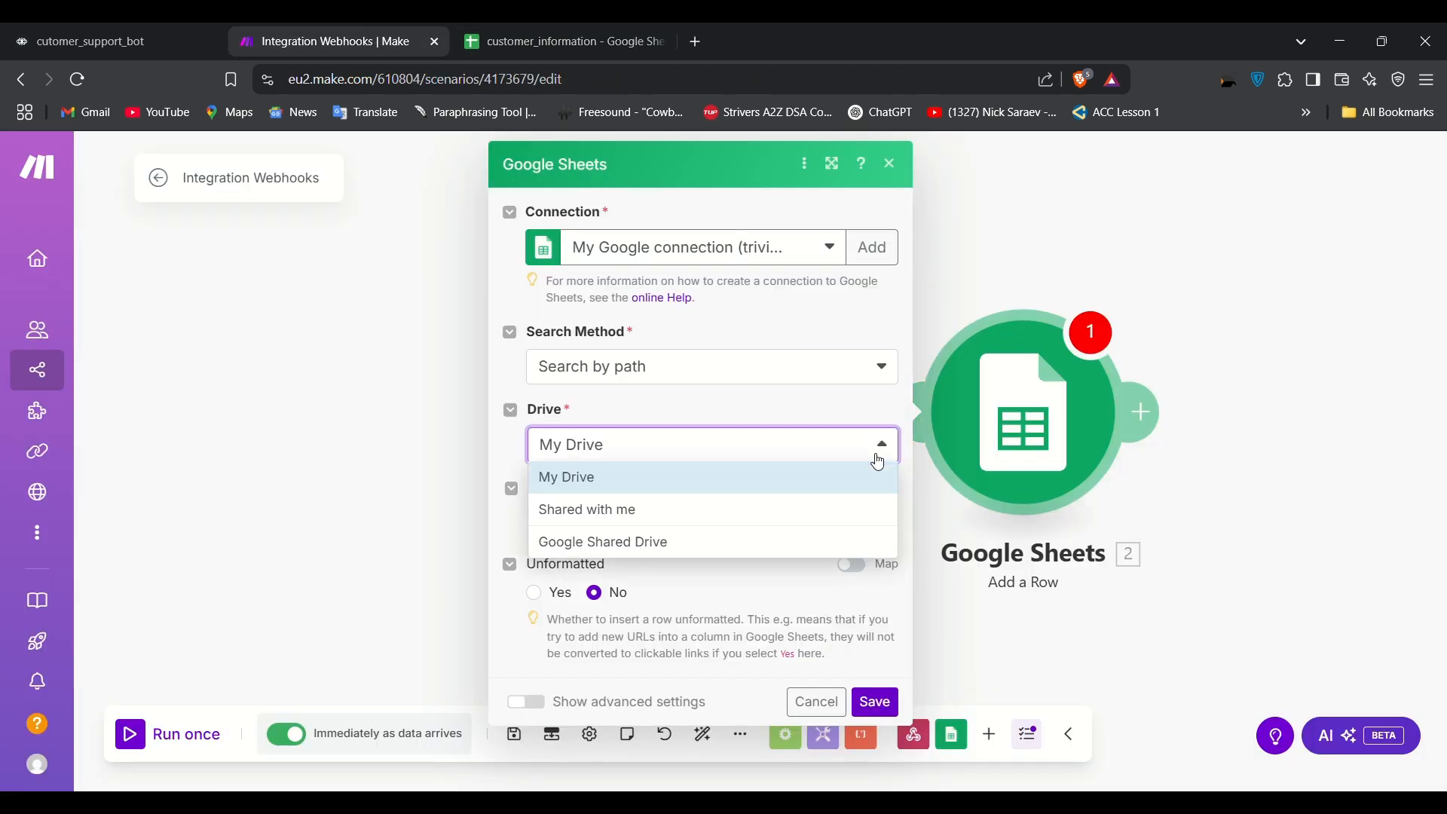
{"action": "left_click", "coordinate": [580, 478]}
{"action": "left_click", "coordinate": [641, 526]}
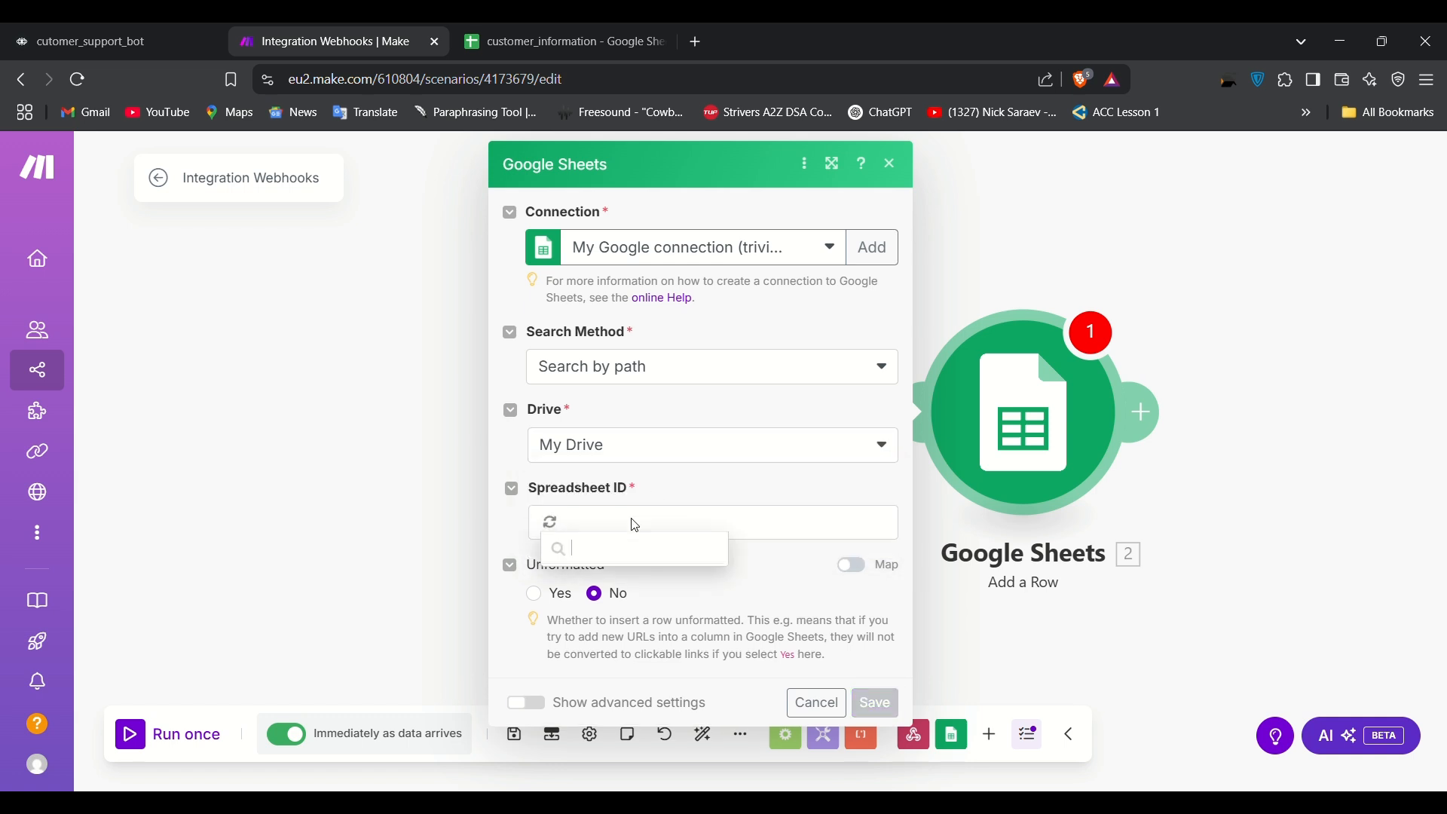
{"action": "left_click", "coordinate": [619, 612]}
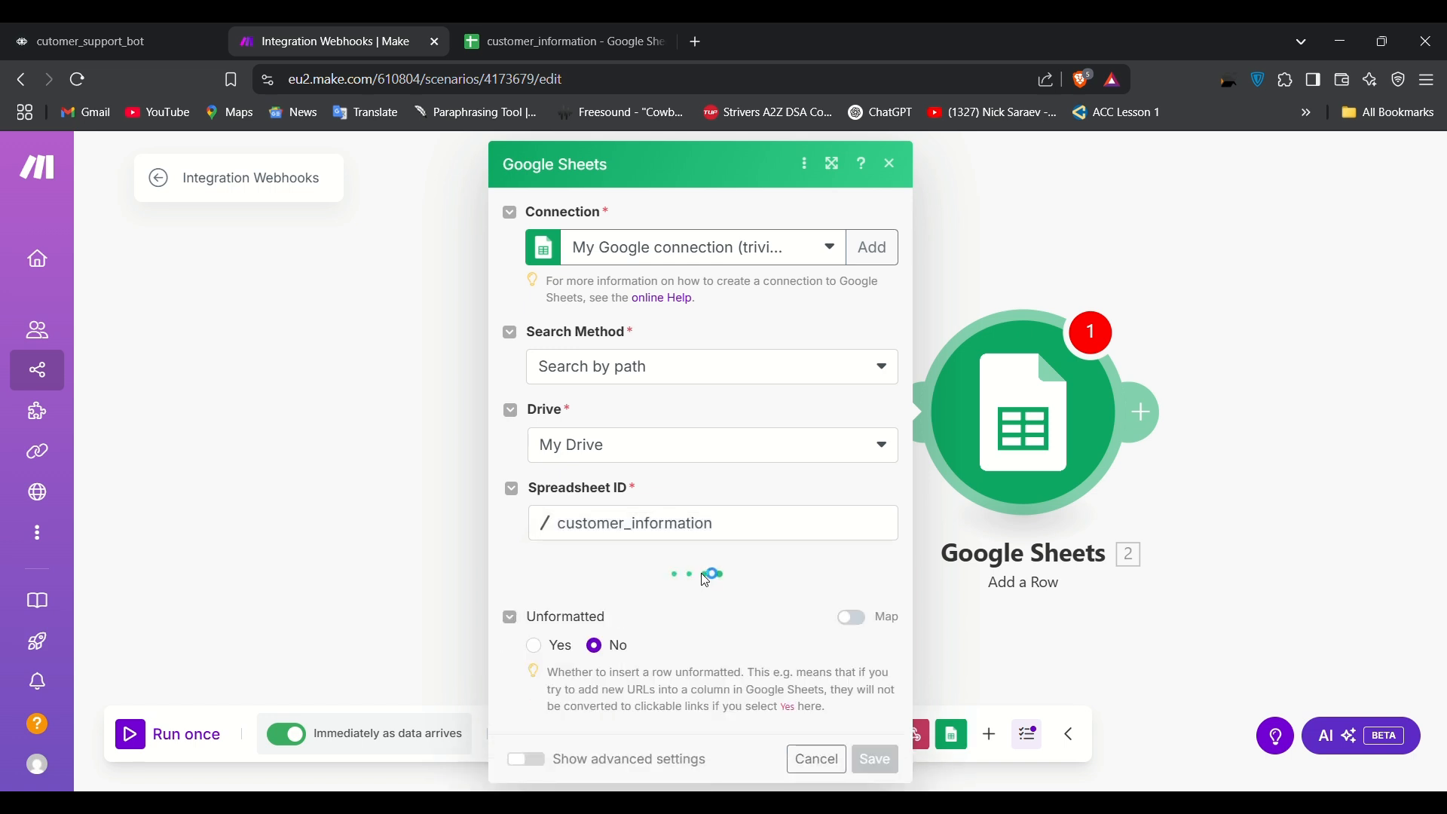
{"action": "scroll", "coordinate": [705, 574], "scroll_direction": "down", "scroll_amount": 1}
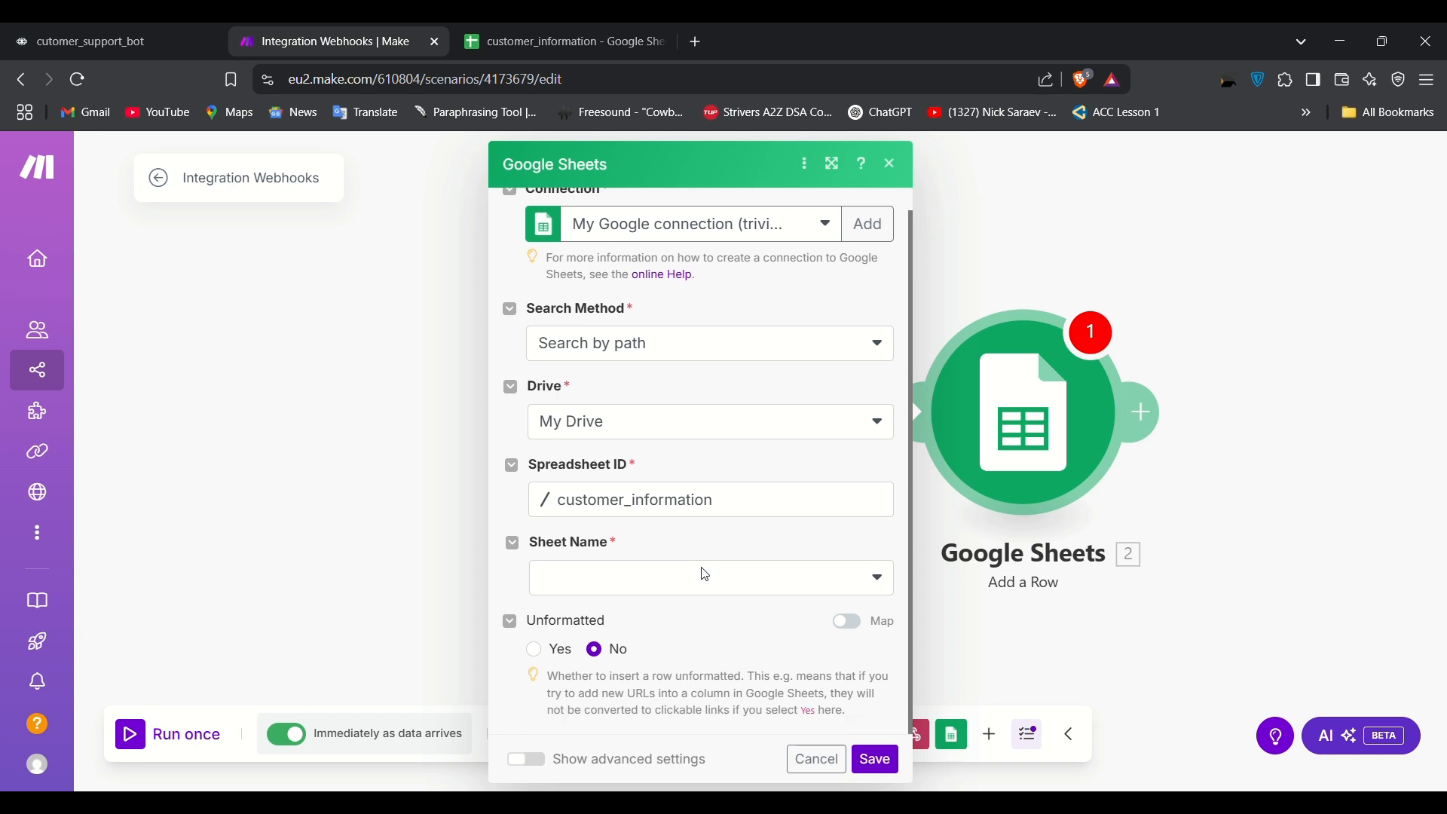
{"action": "left_click", "coordinate": [707, 575]}
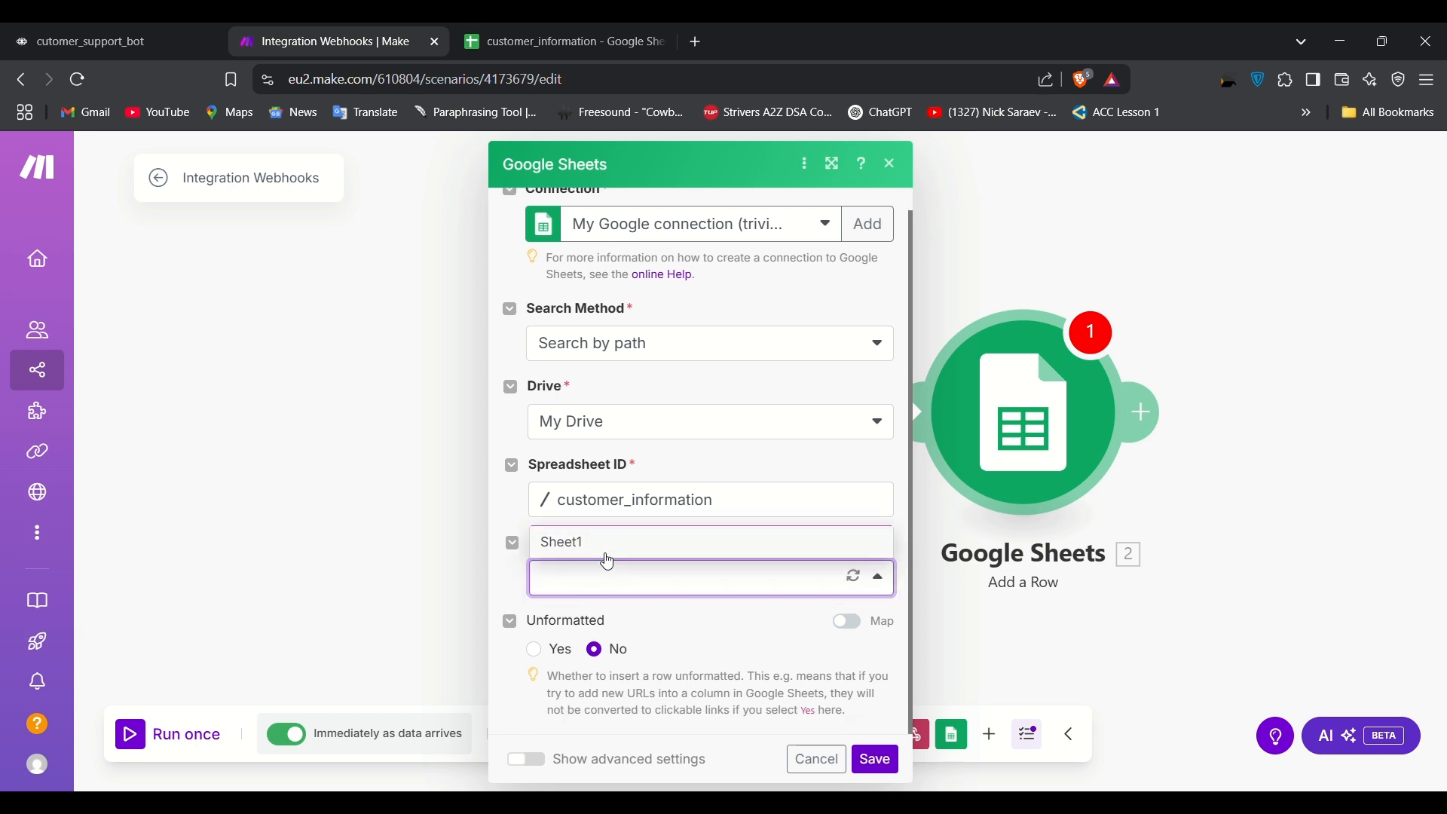
{"action": "left_click", "coordinate": [606, 555]}
{"action": "left_click", "coordinate": [557, 43]}
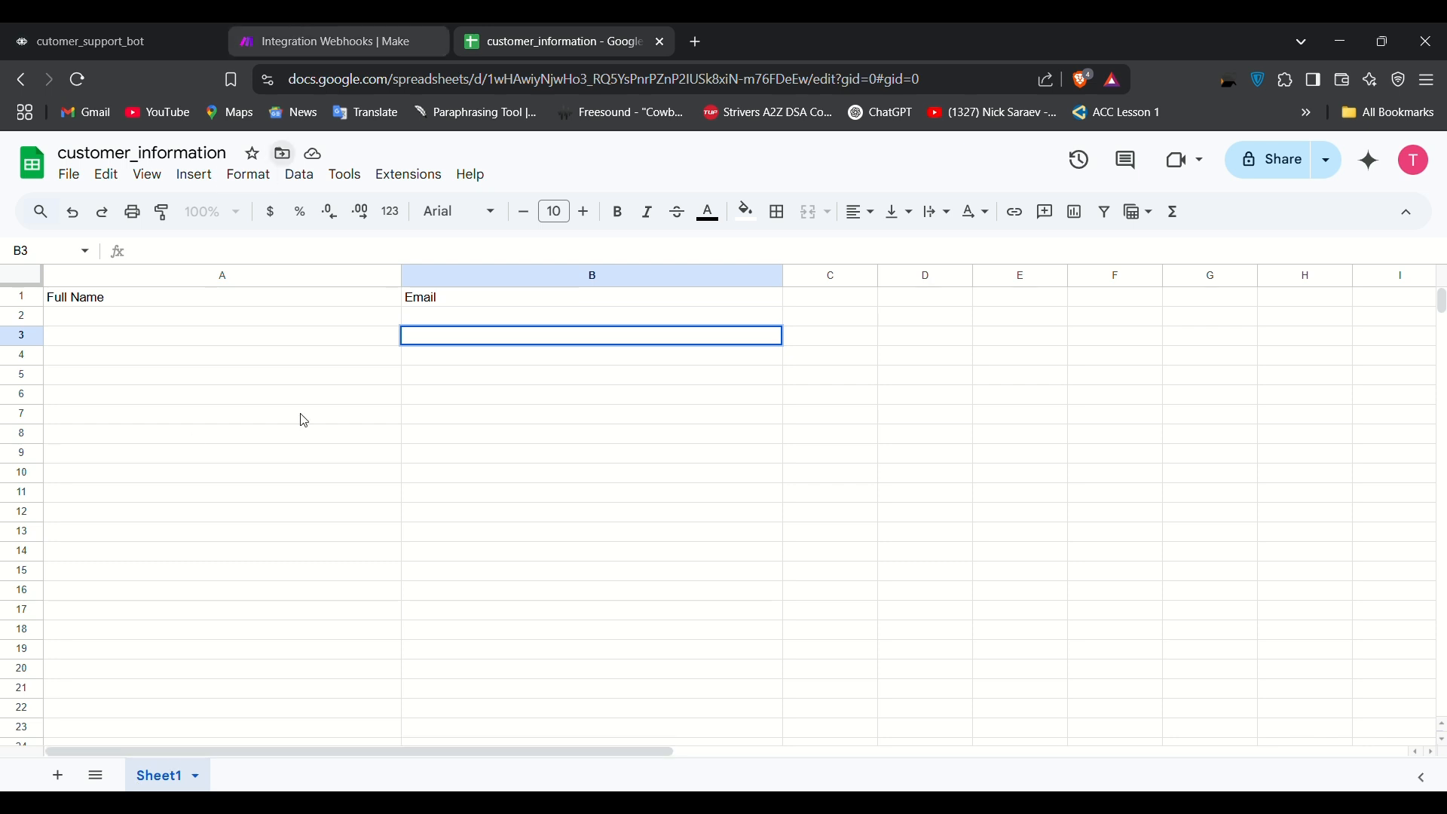
Step: Map webhook full_name into Full Name (A) and email_id into Email (B)
{"action": "left_click", "coordinate": [336, 37]}
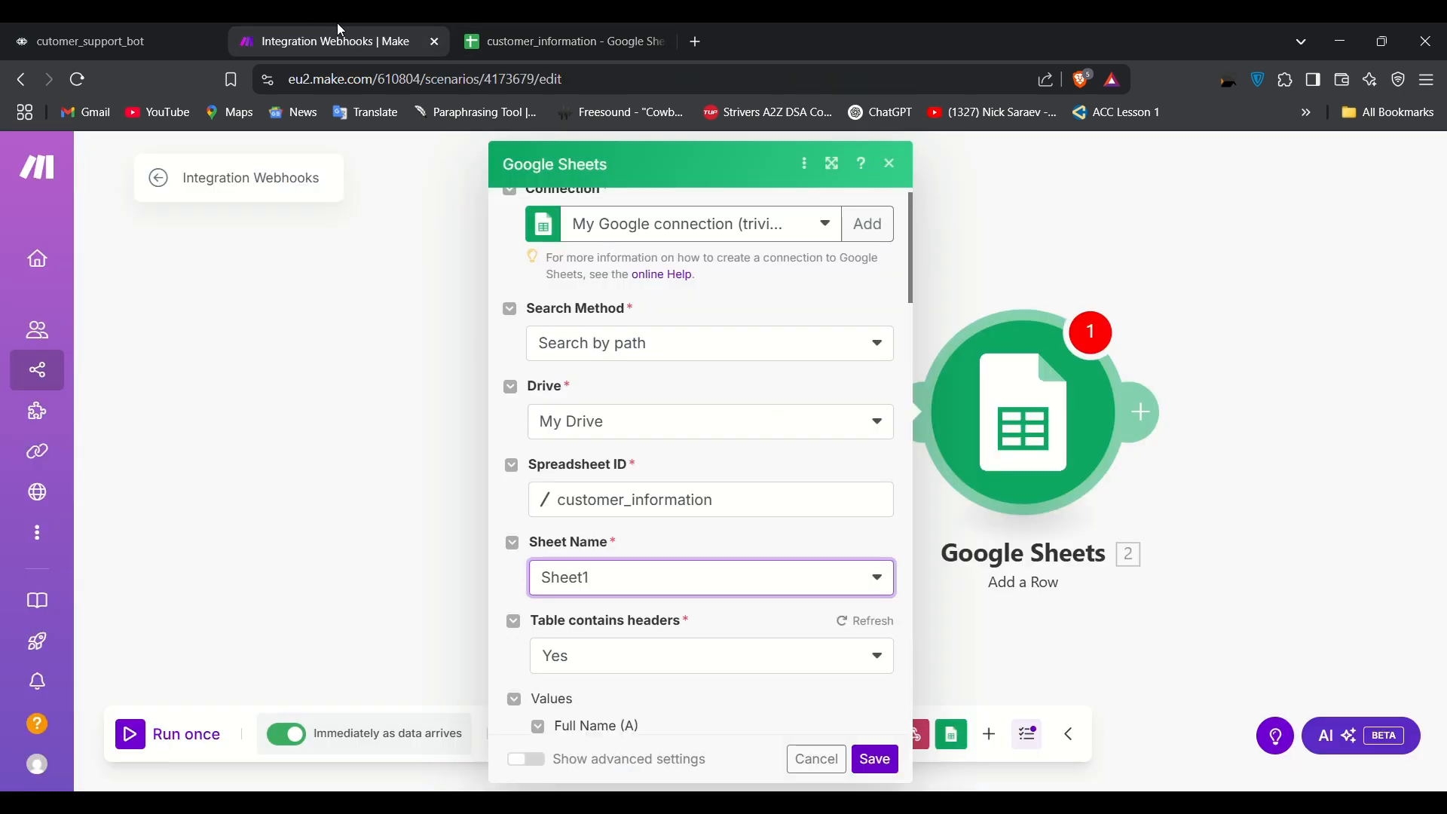
{"action": "scroll", "coordinate": [688, 665], "scroll_direction": "down", "scroll_amount": 3}
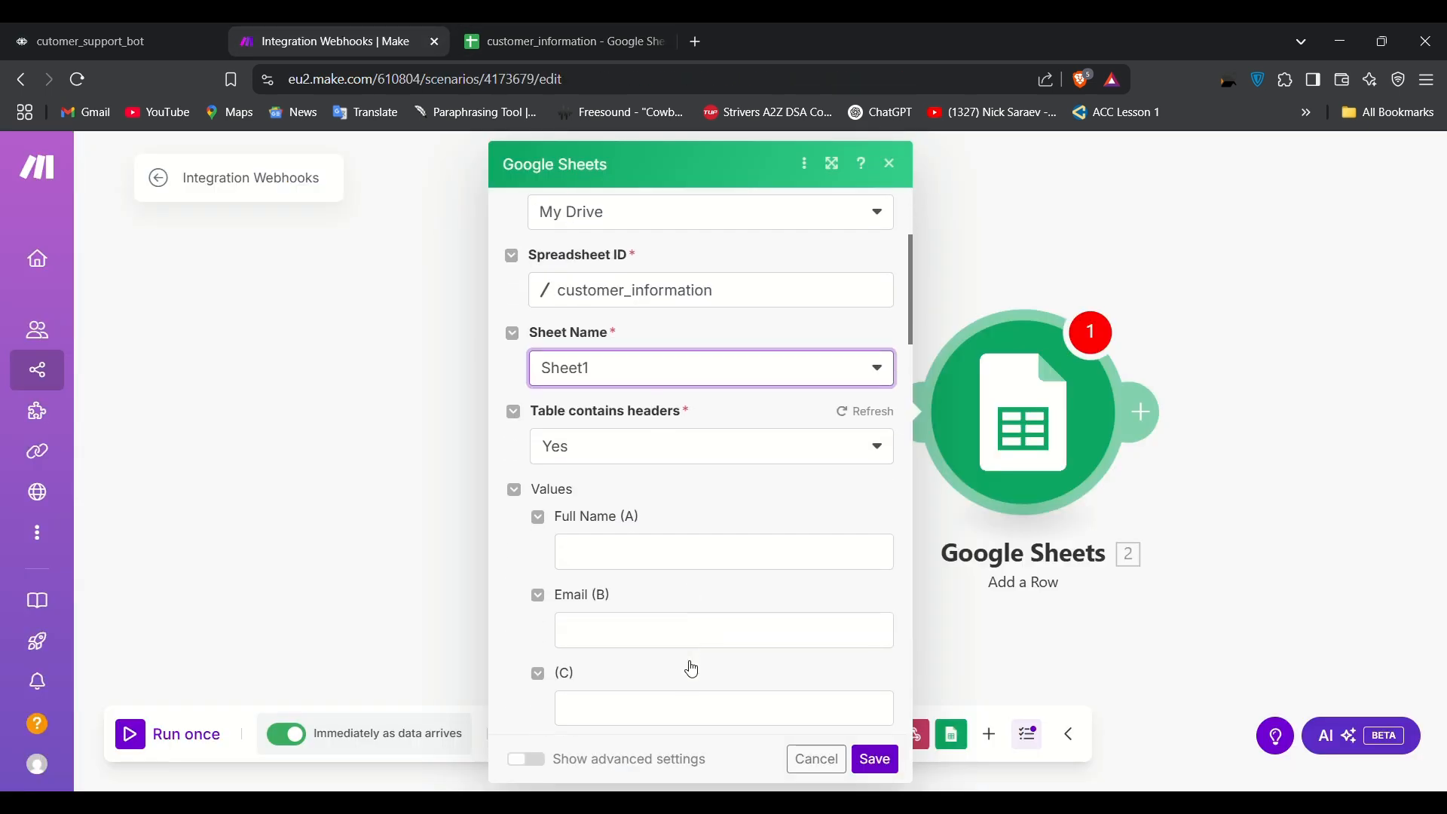
{"action": "left_click", "coordinate": [574, 563]}
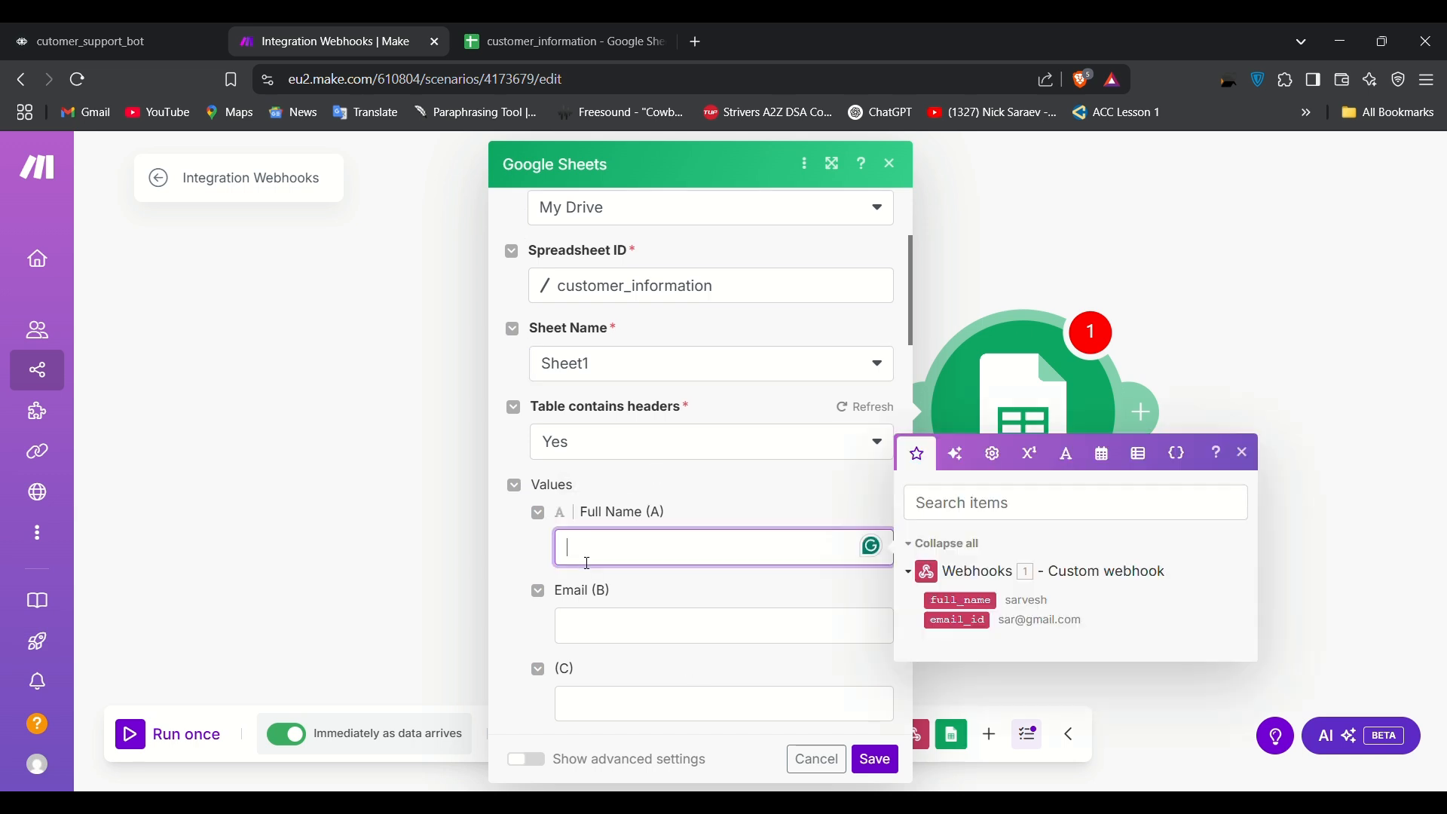
{"action": "left_click", "coordinate": [960, 601]}
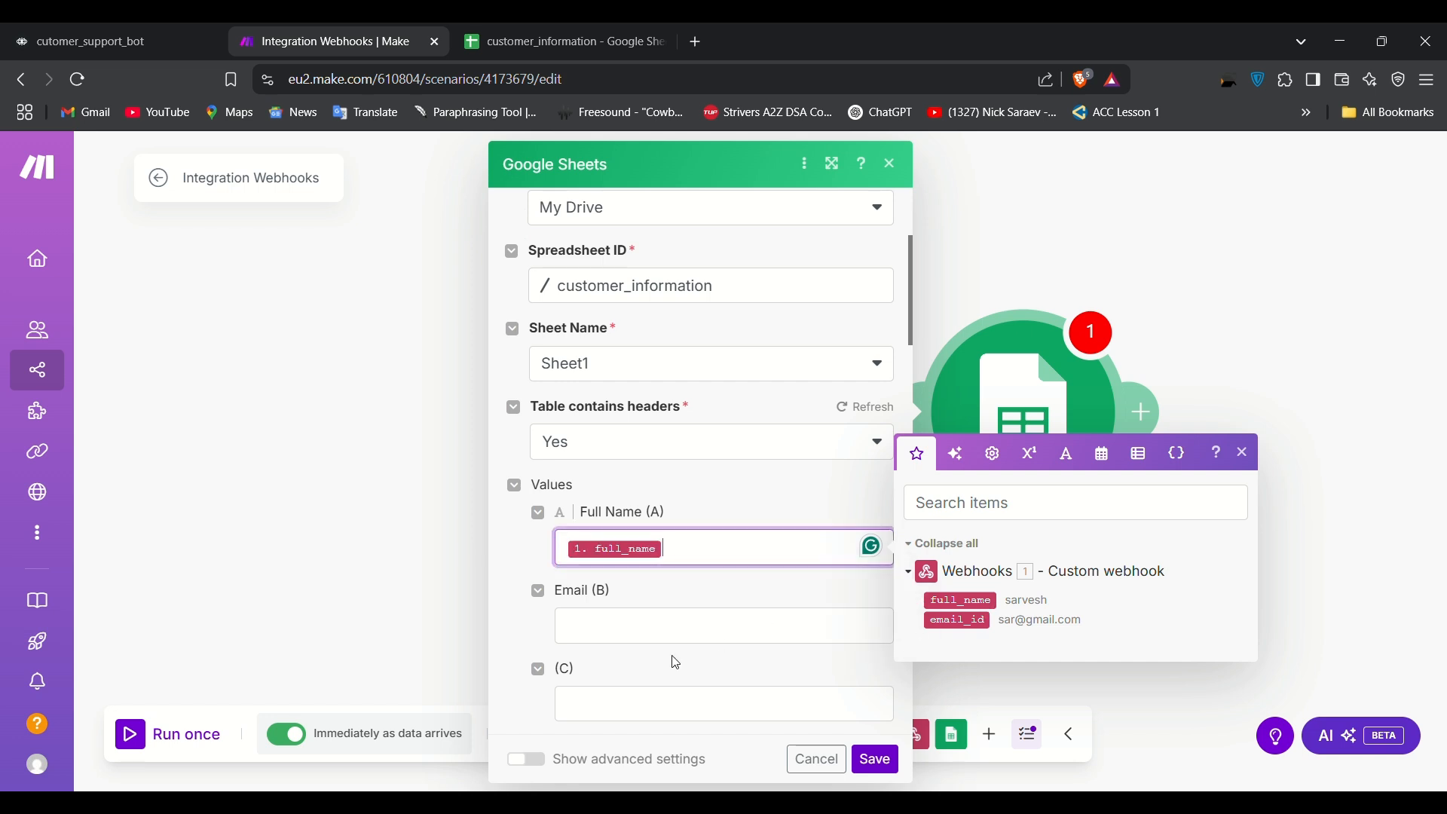
{"action": "left_click", "coordinate": [652, 634]}
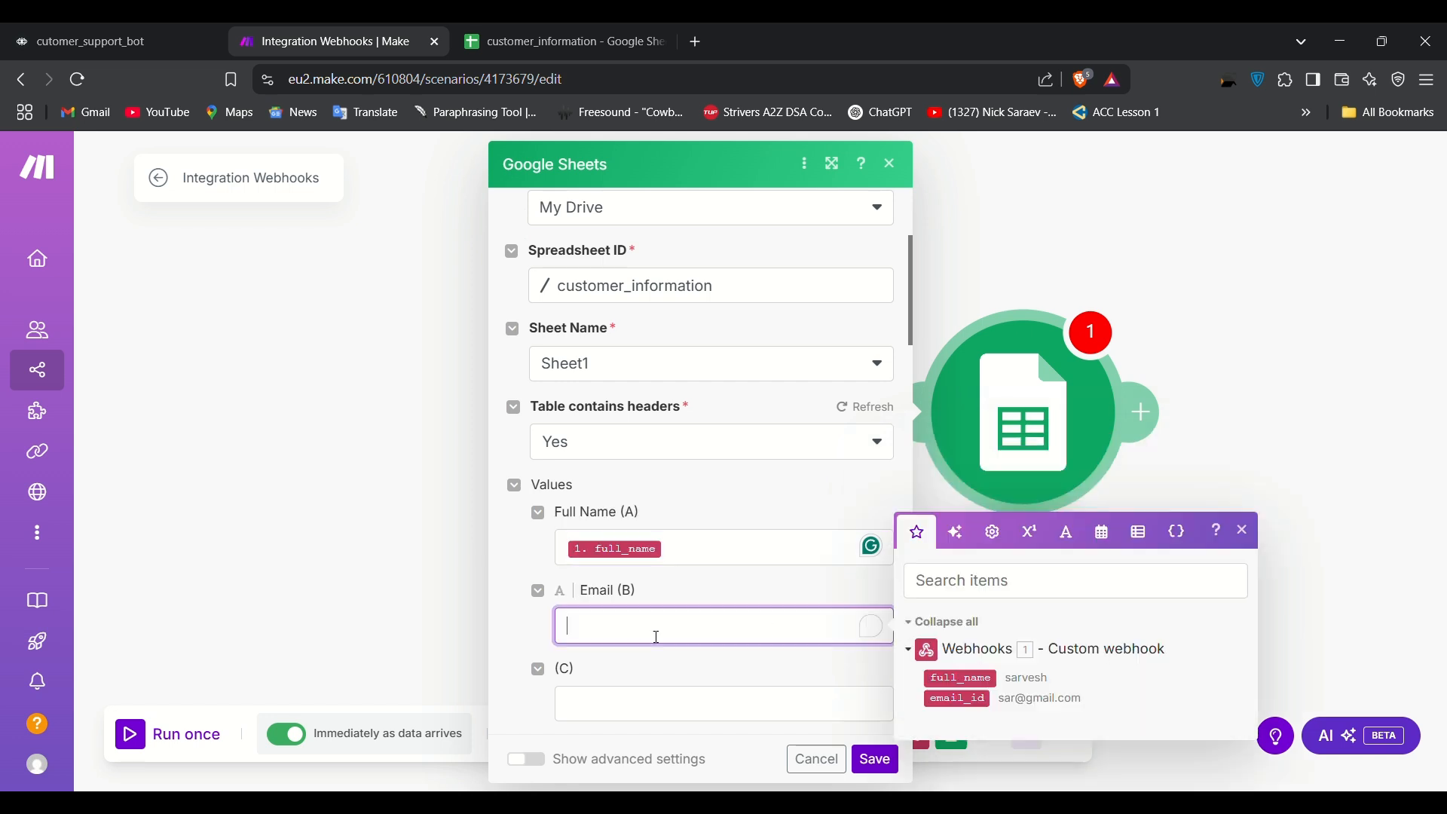
{"action": "left_click", "coordinate": [972, 708]}
{"action": "left_click", "coordinate": [1334, 445]}
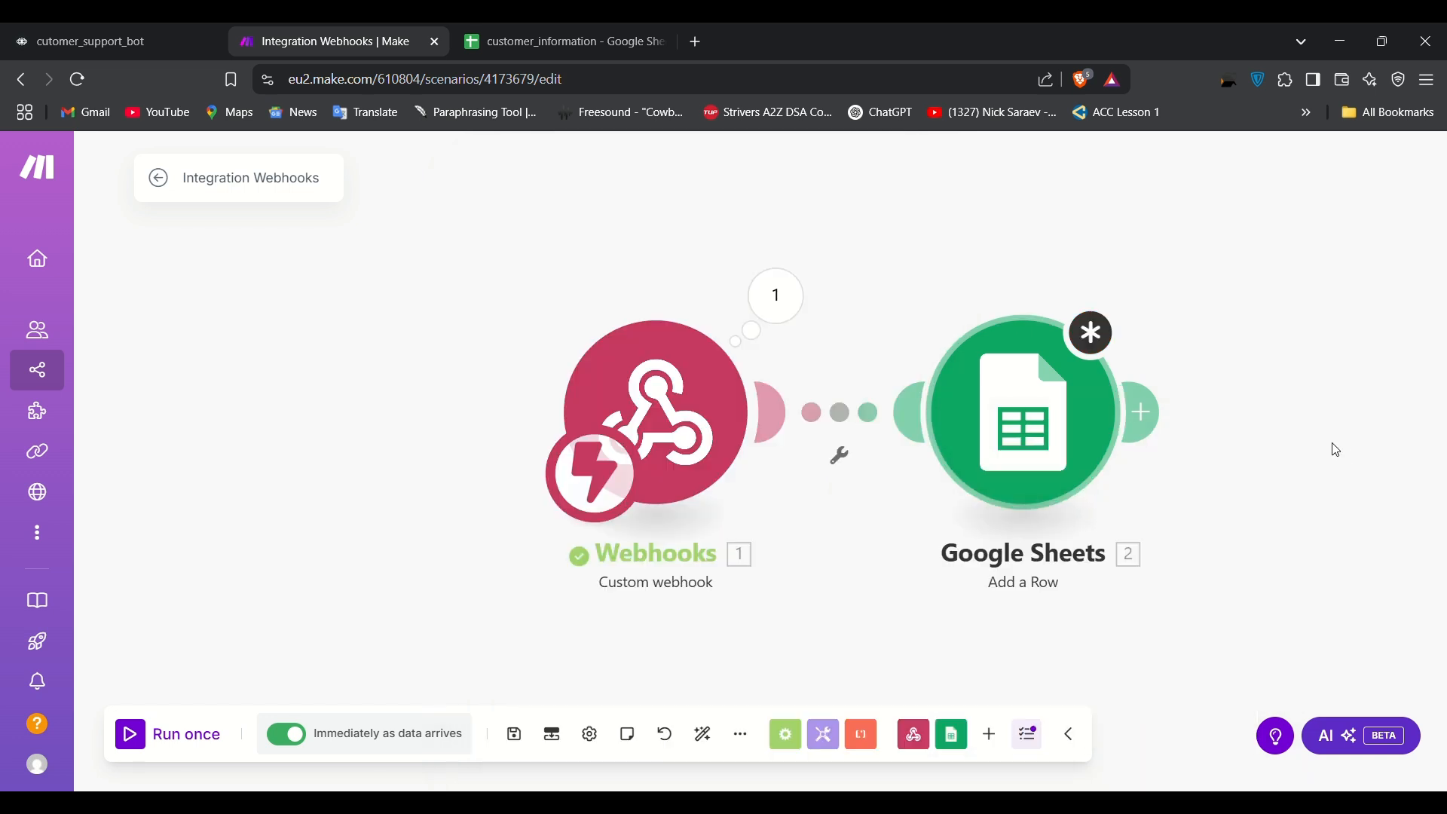
{"action": "left_click", "coordinate": [1109, 347]}
Step: Save the Google Sheets module and run the scenario once to await webhook data
{"action": "scroll", "coordinate": [771, 666], "scroll_direction": "down", "scroll_amount": 15}
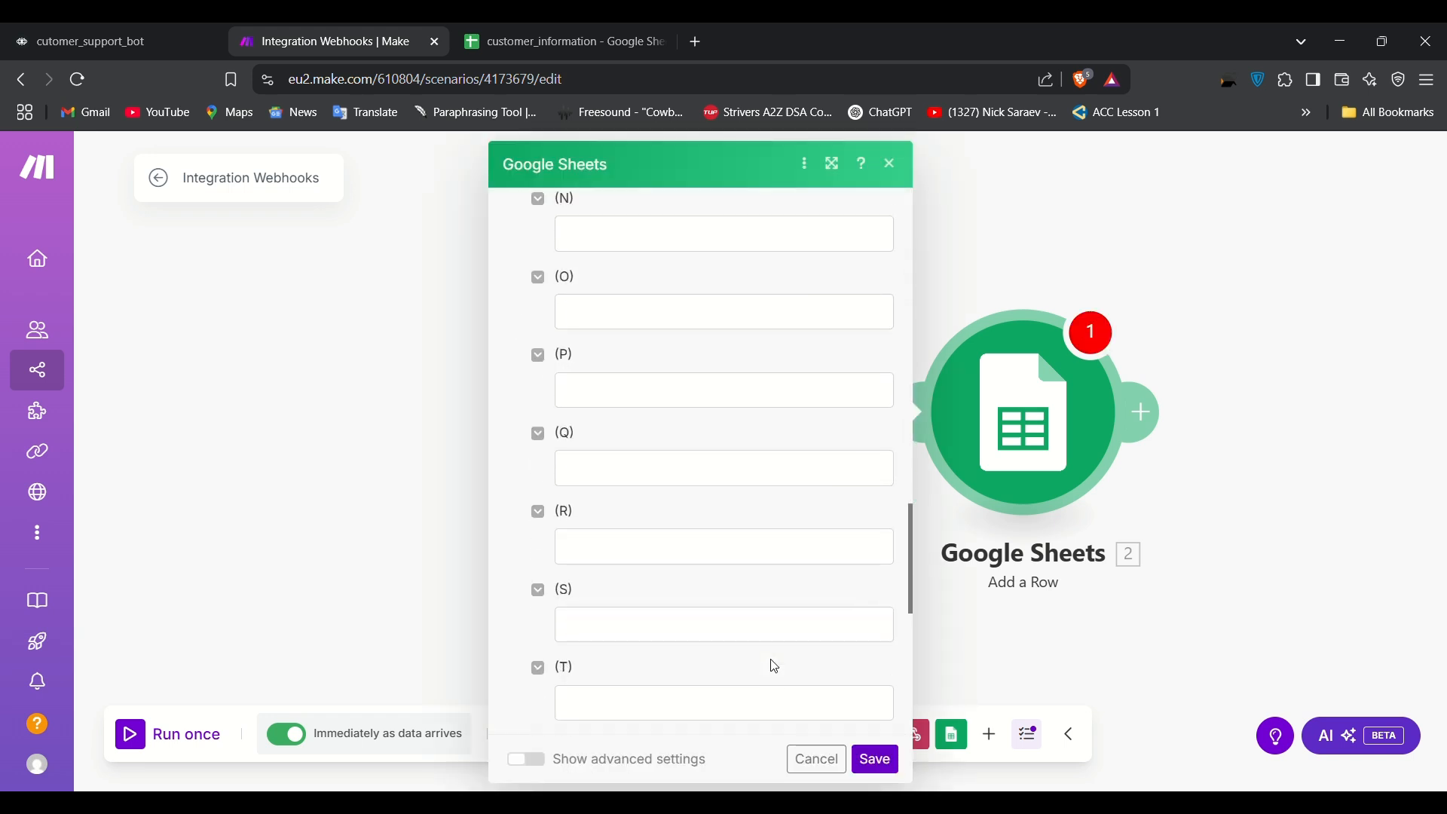
{"action": "left_click", "coordinate": [877, 760]}
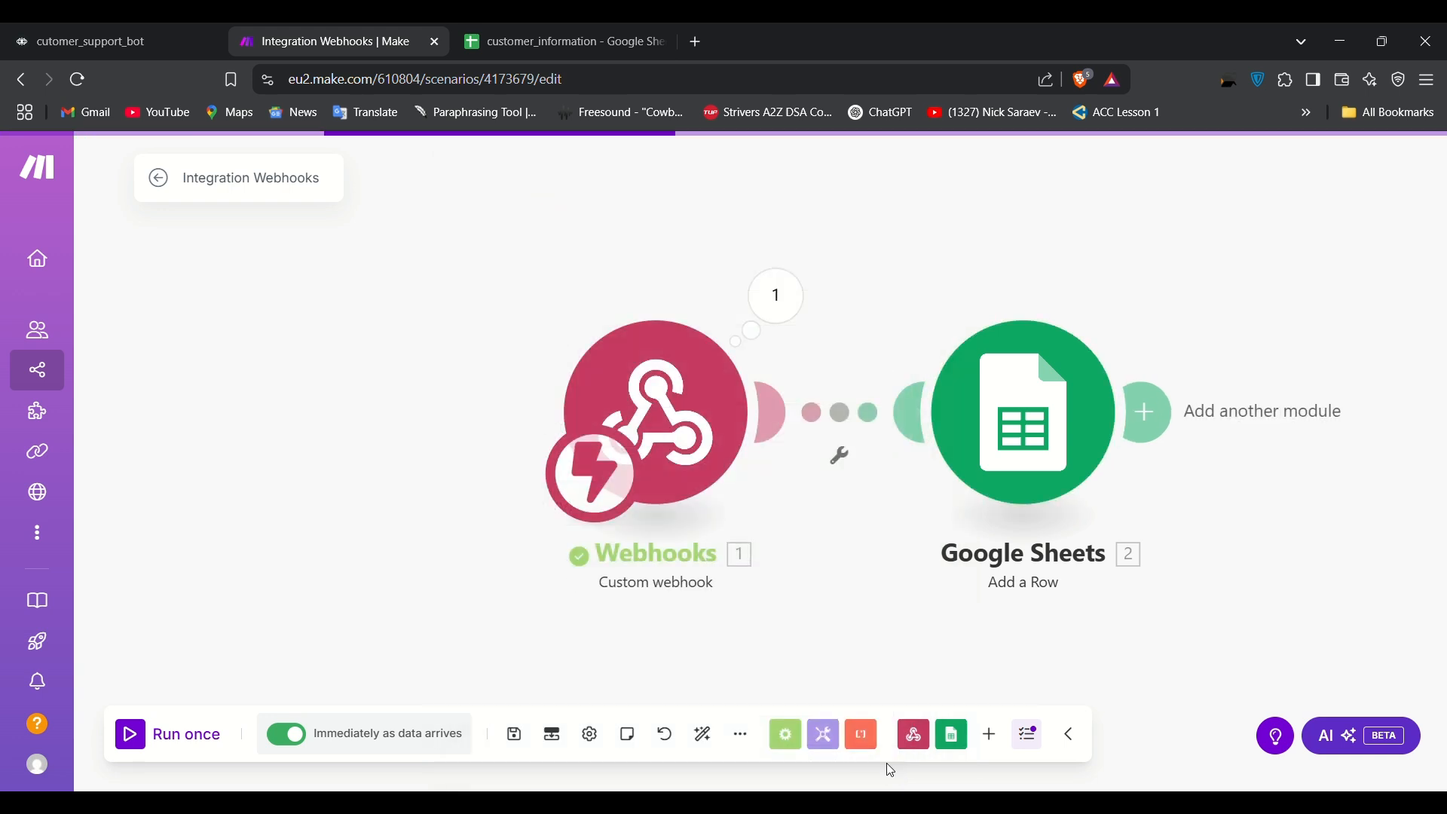
{"action": "left_click", "coordinate": [135, 729]}
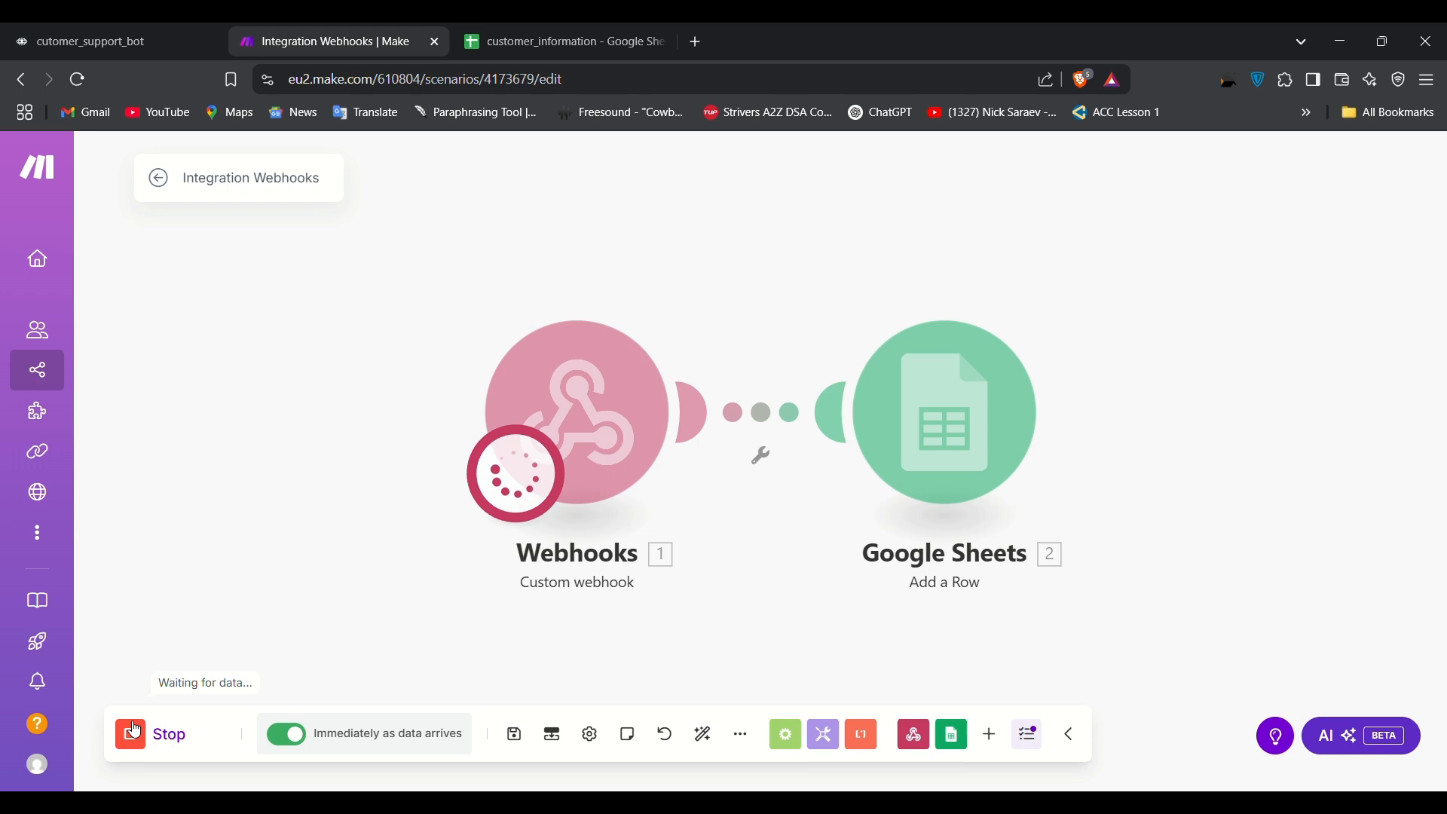
Step: Resend Voiceflow's test POST to the webhook reusing the last name and email values
{"action": "left_click", "coordinate": [165, 29]}
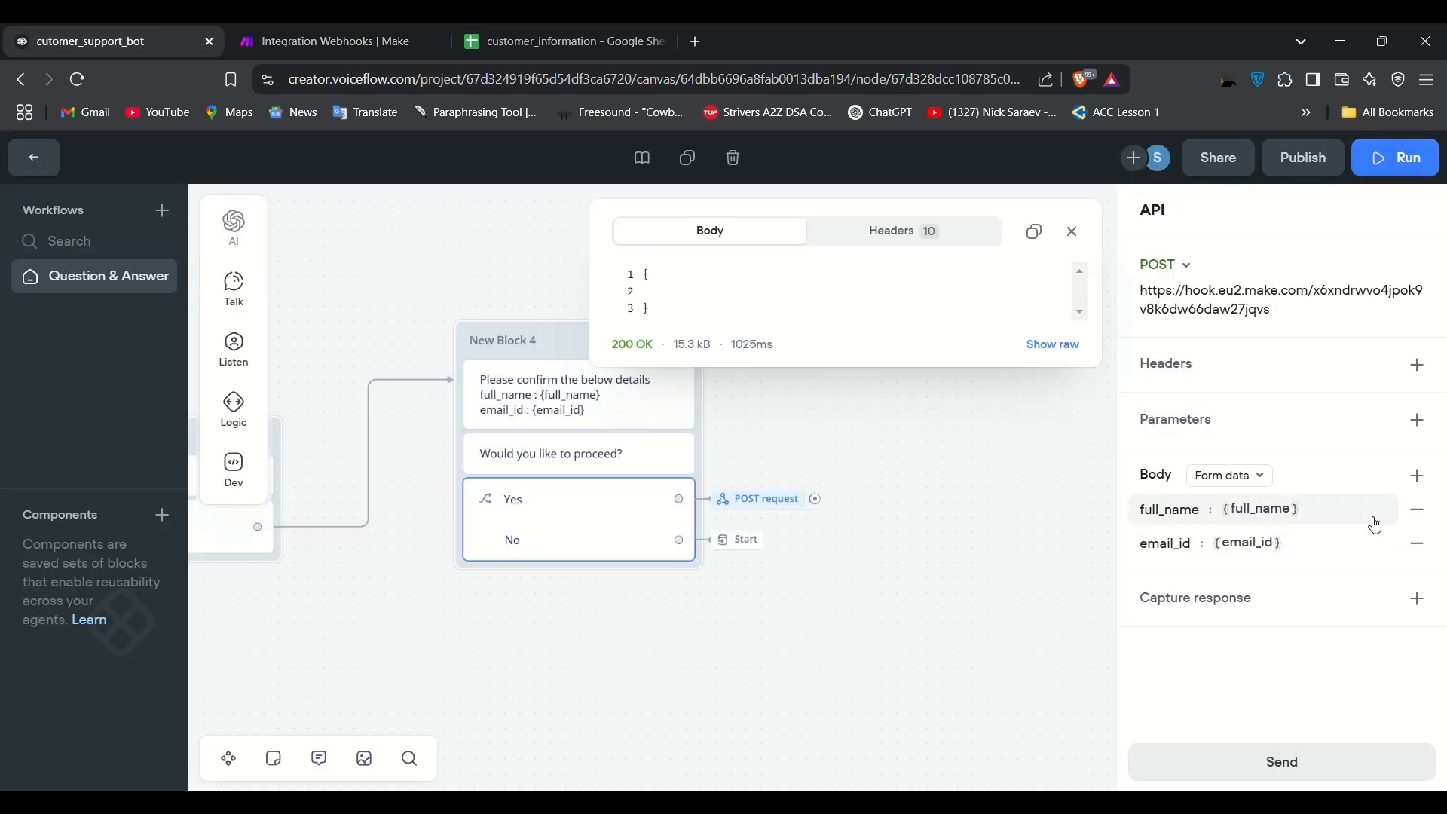
{"action": "left_click", "coordinate": [1201, 763]}
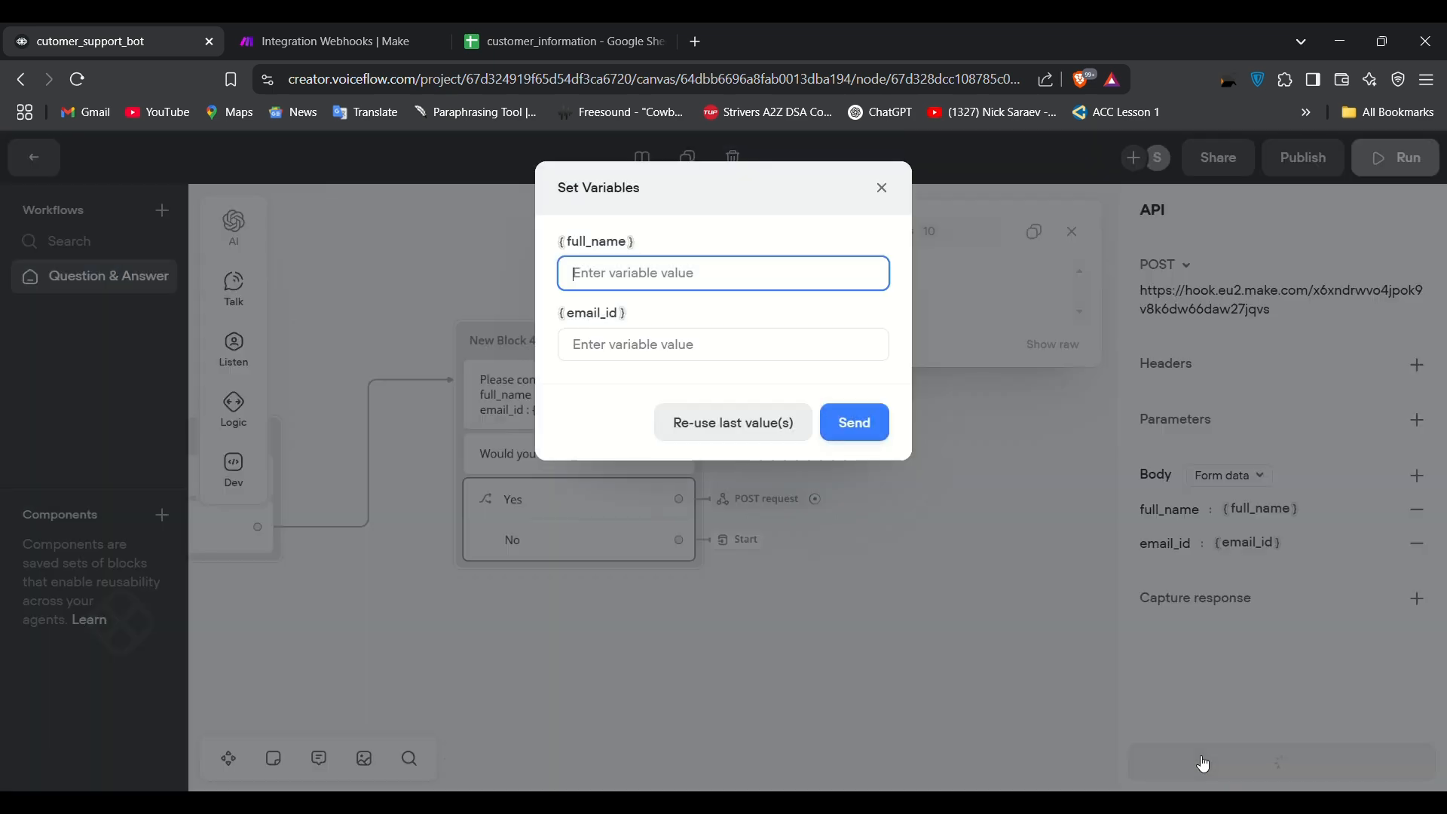
{"action": "left_click", "coordinate": [701, 432]}
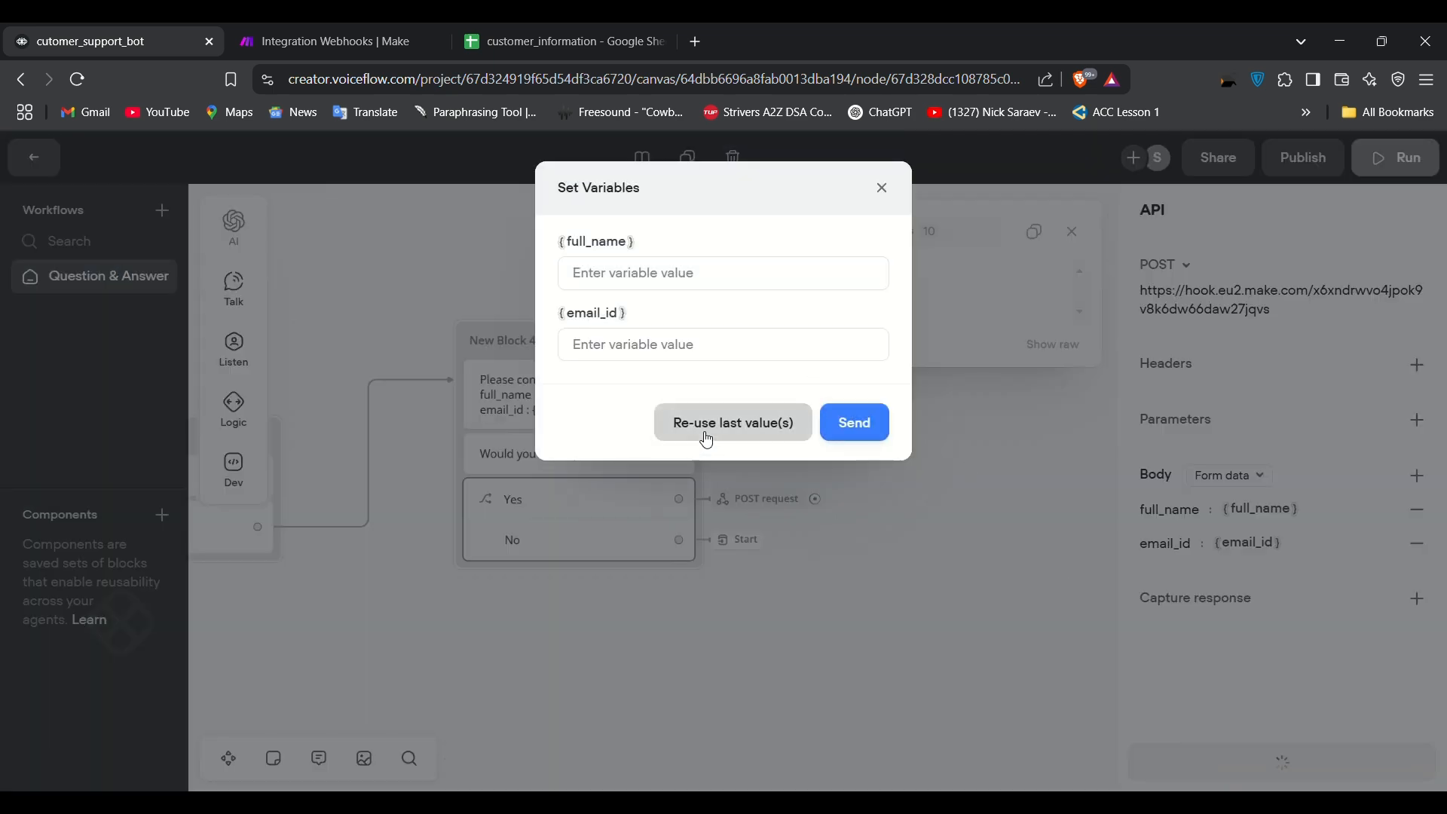
{"action": "left_click", "coordinate": [862, 435]}
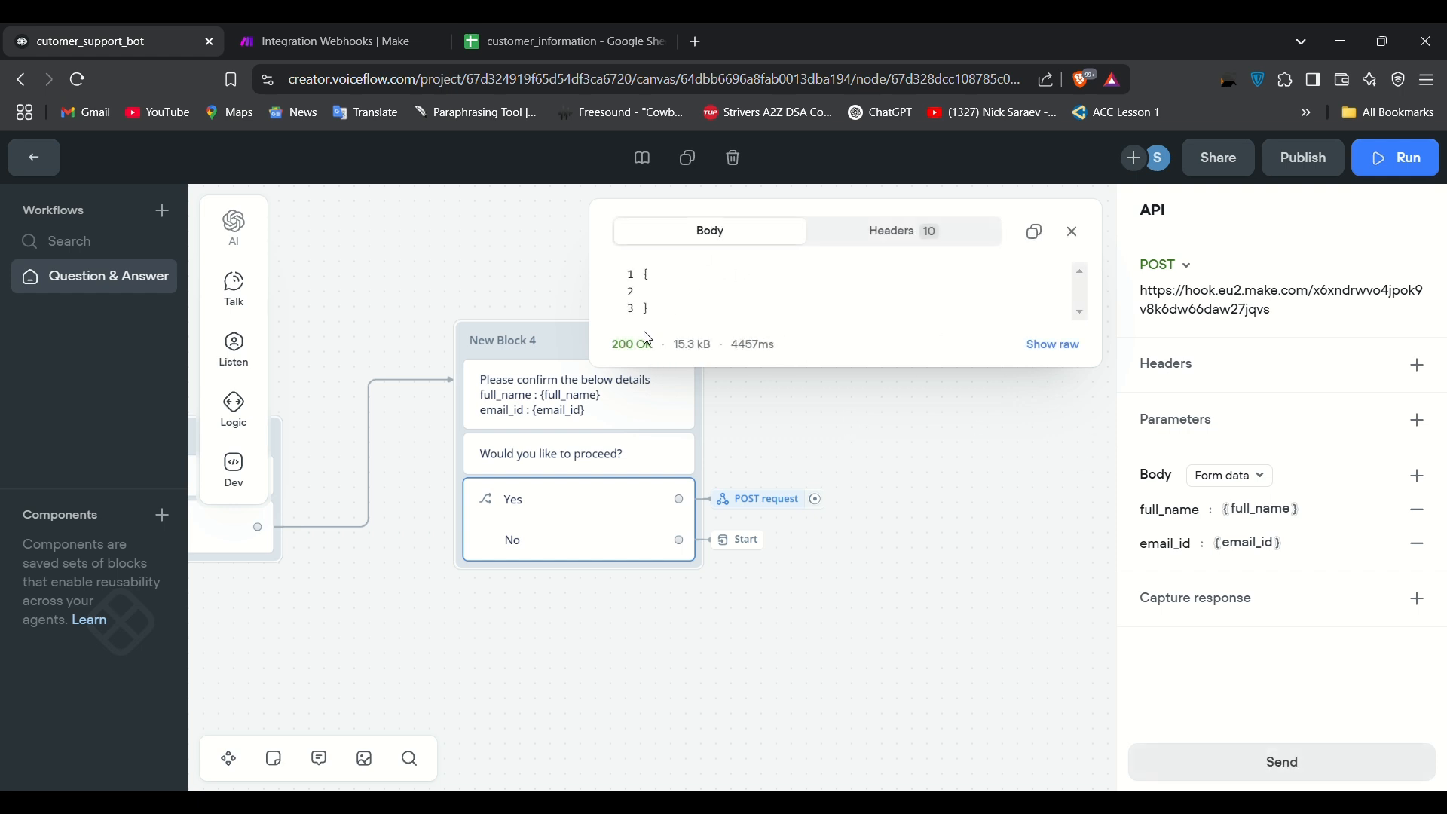
{"action": "left_click", "coordinate": [293, 27]}
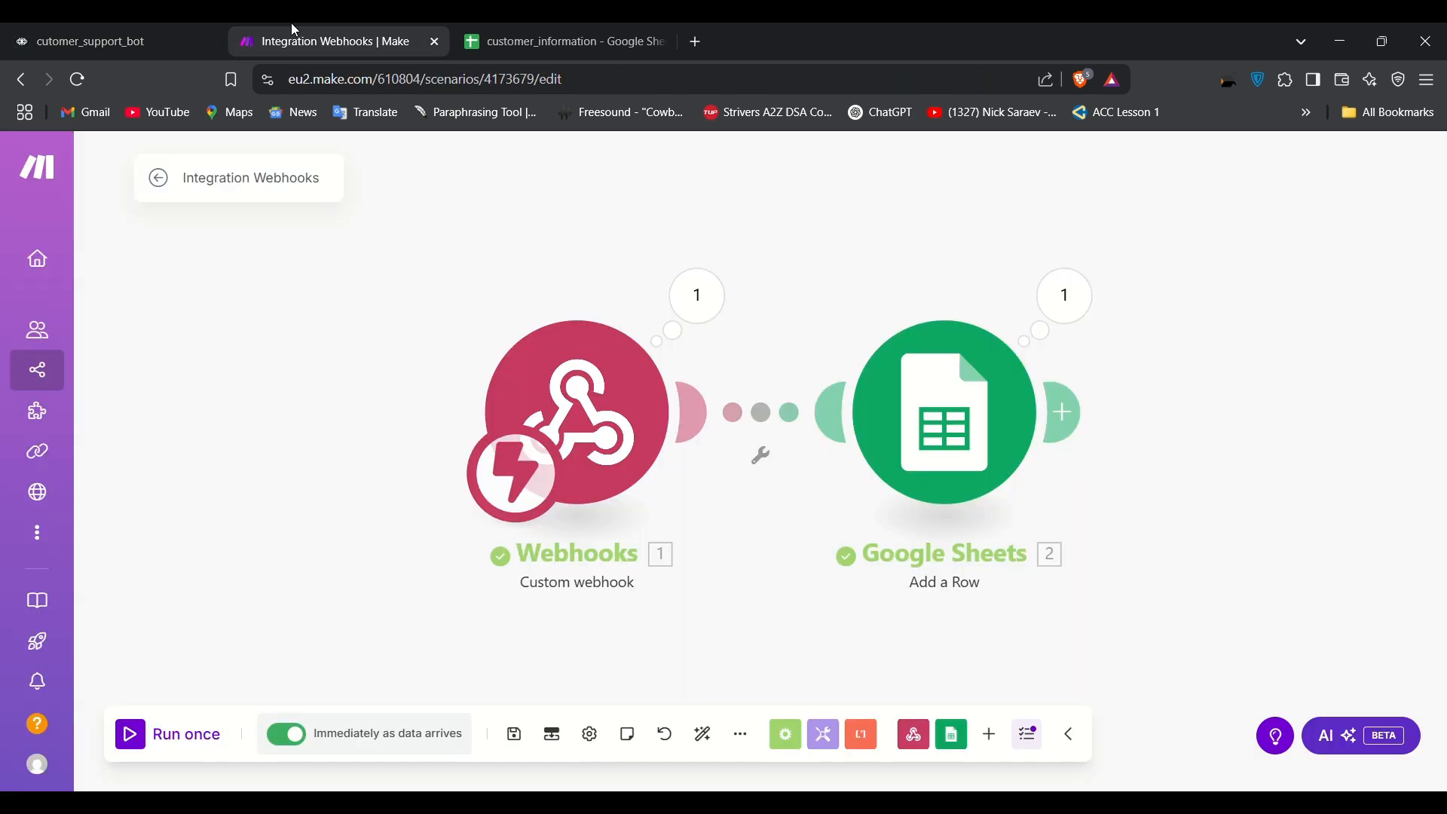
Step: Inspect cells A2 and B2 of customer_information for the submitted name and email
{"action": "left_click", "coordinate": [584, 28]}
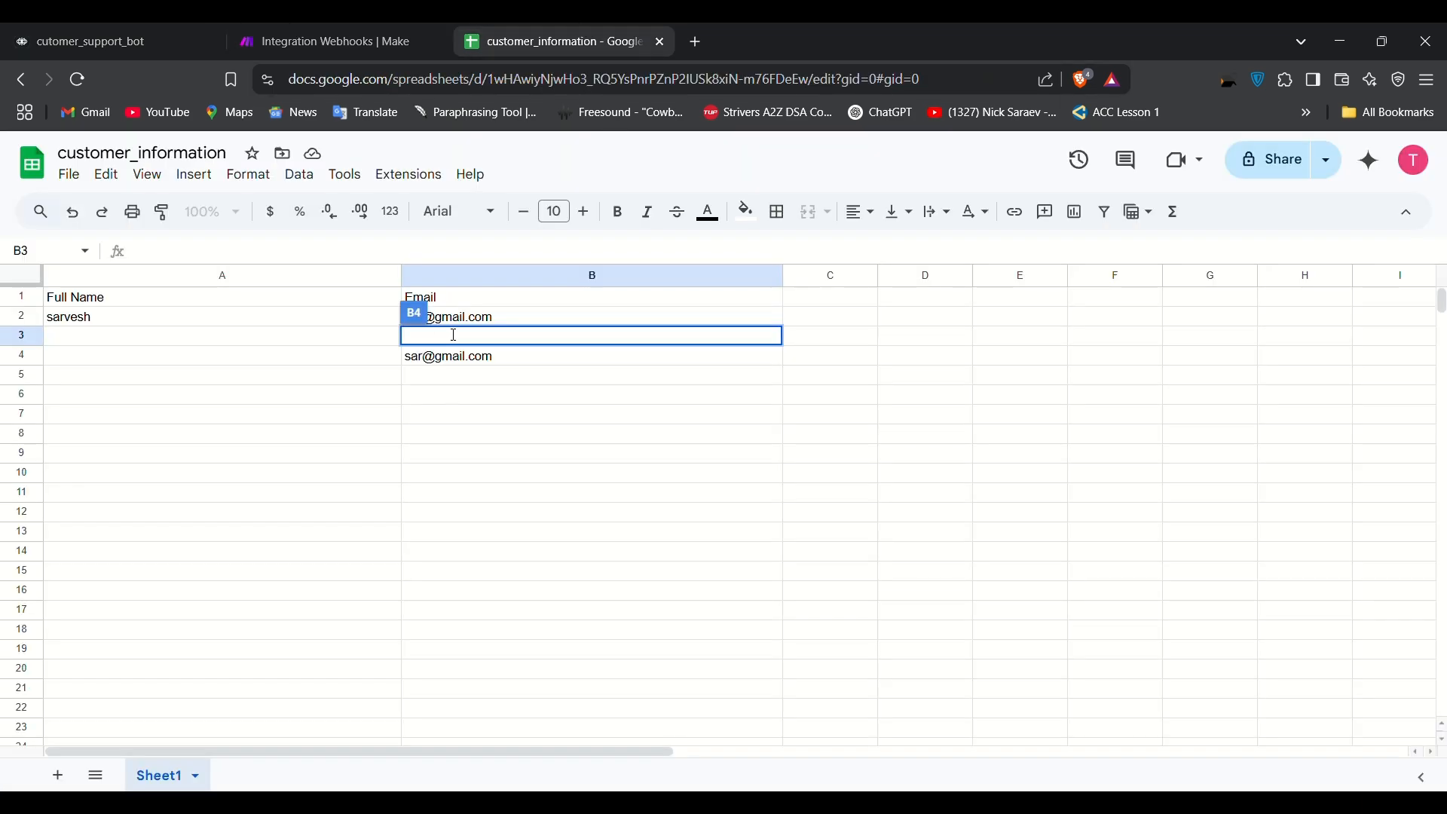
{"action": "left_click", "coordinate": [132, 326]}
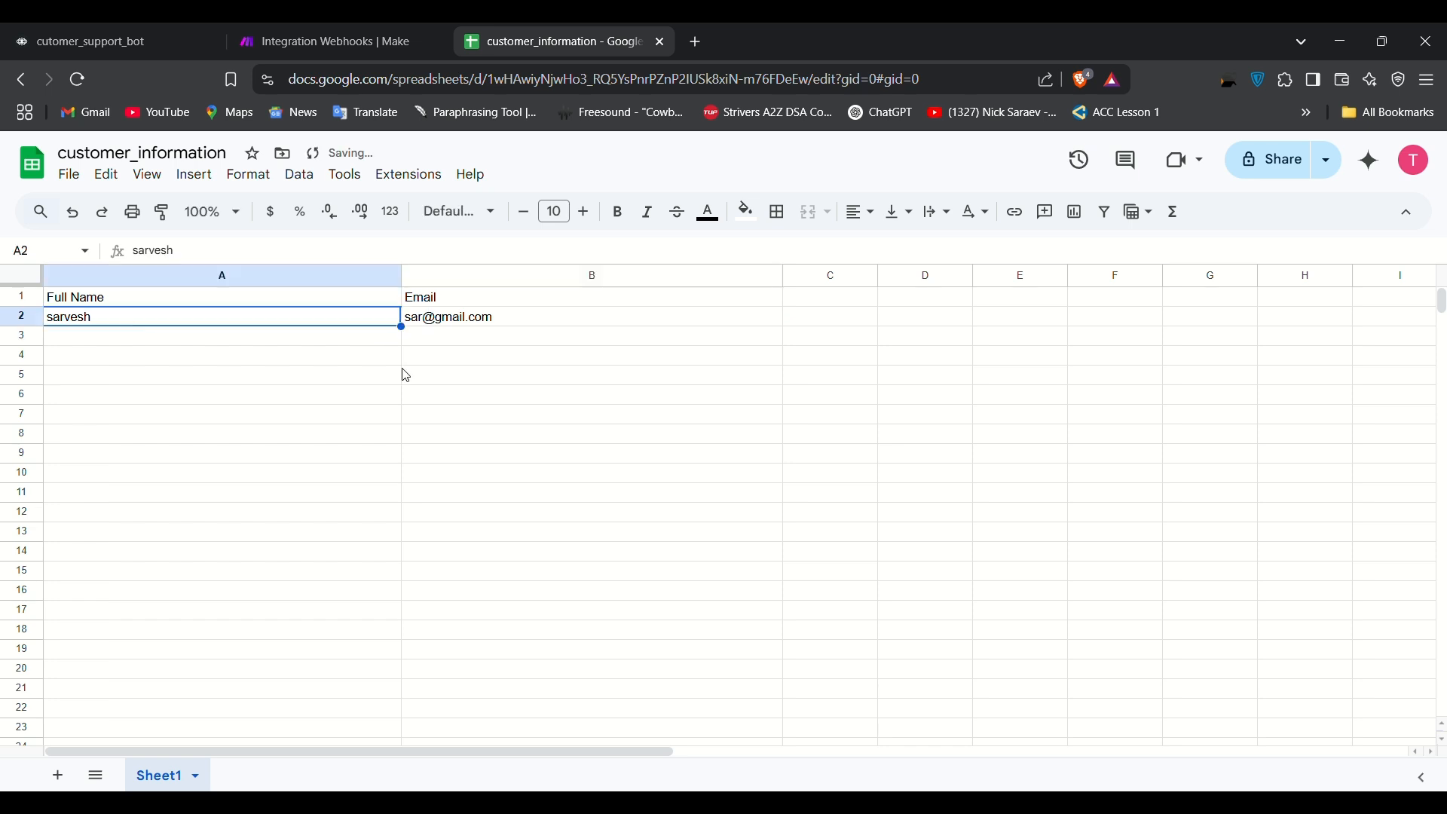
{"action": "left_click", "coordinate": [503, 319]}
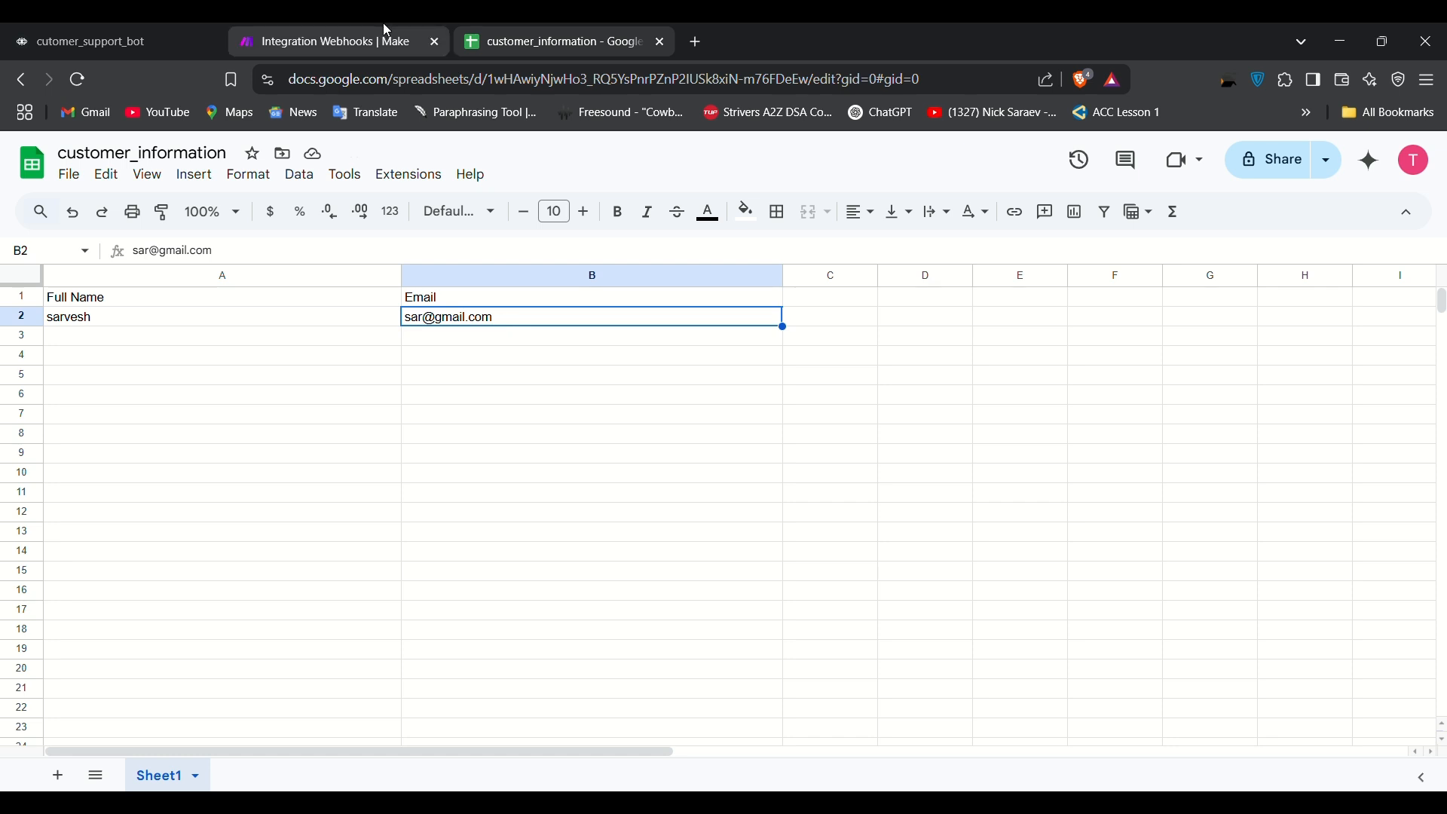
{"action": "left_click", "coordinate": [126, 22]}
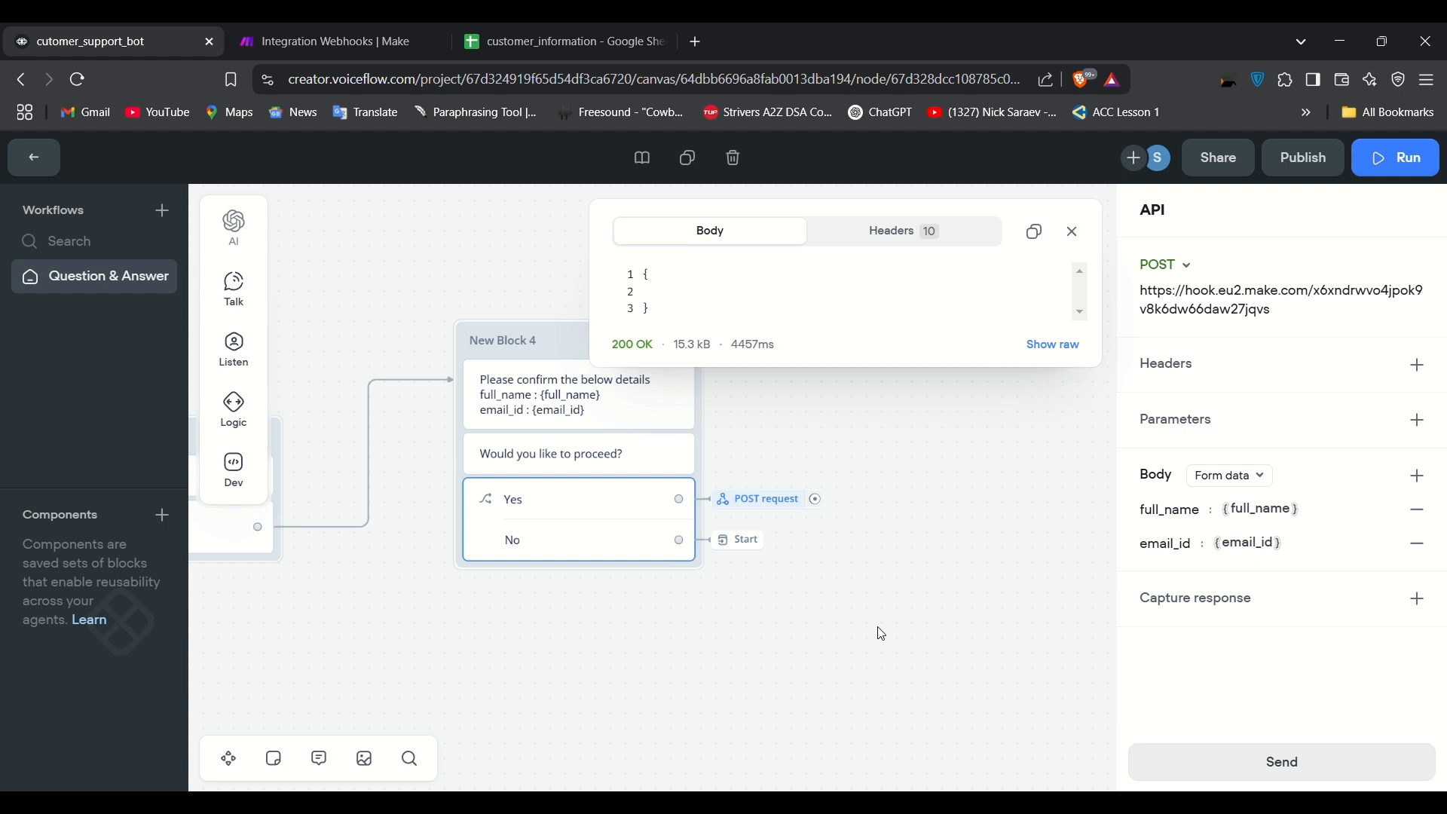
Step: Dismiss the response preview and start a new test run in Voiceflow's console
{"action": "left_click", "coordinate": [1076, 233]}
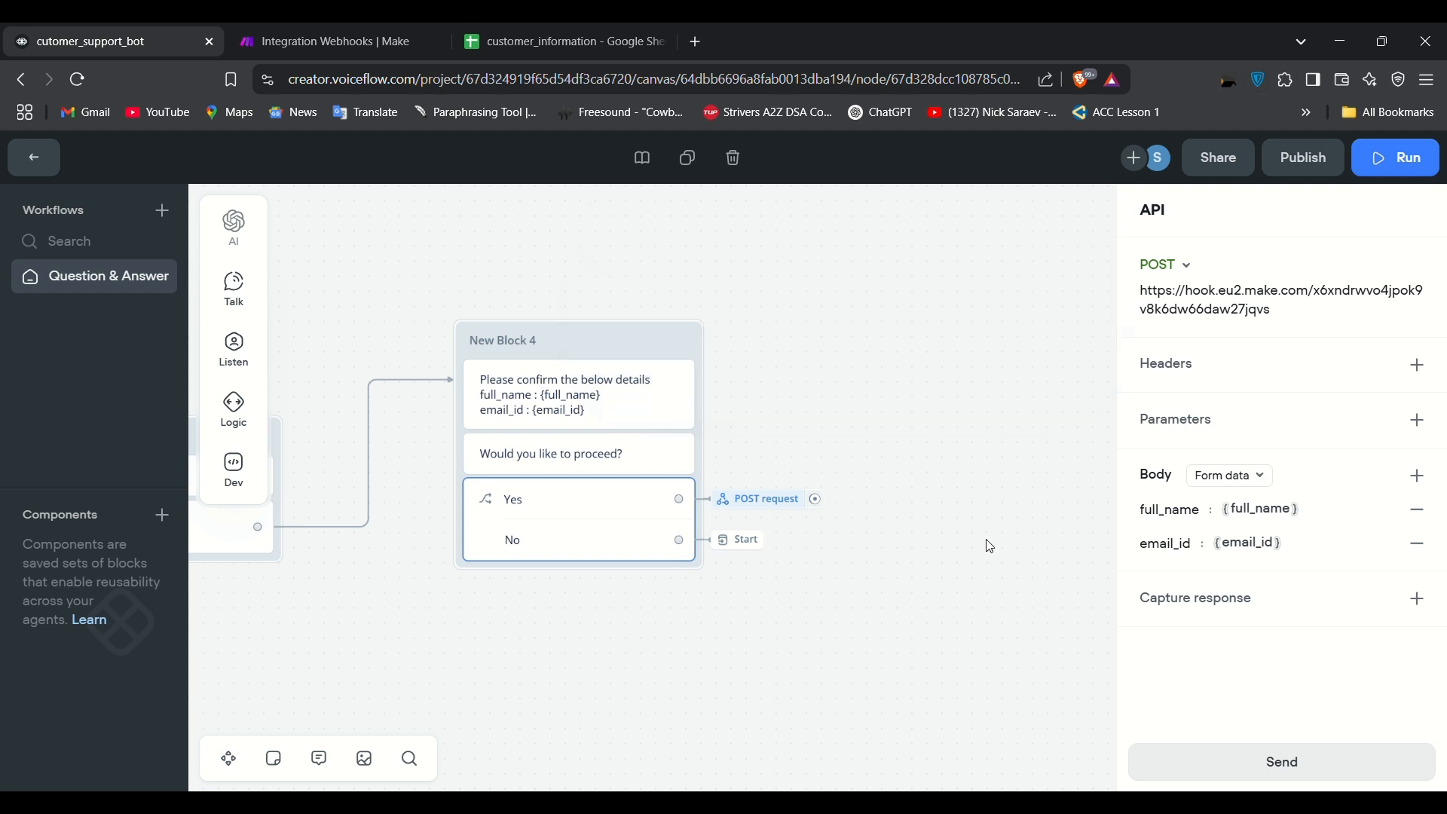
{"action": "left_click", "coordinate": [1404, 160]}
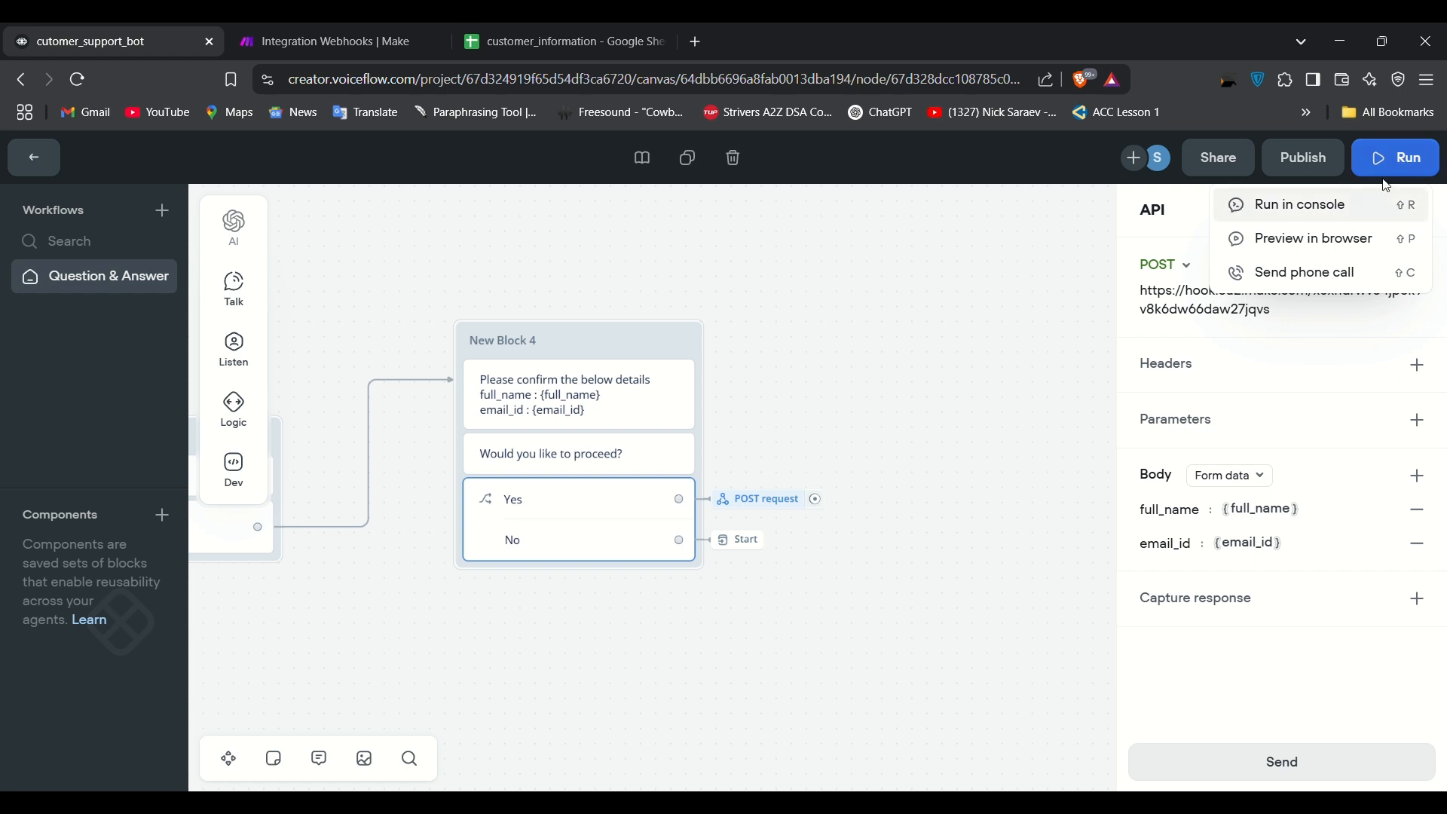
{"action": "left_click", "coordinate": [1324, 211]}
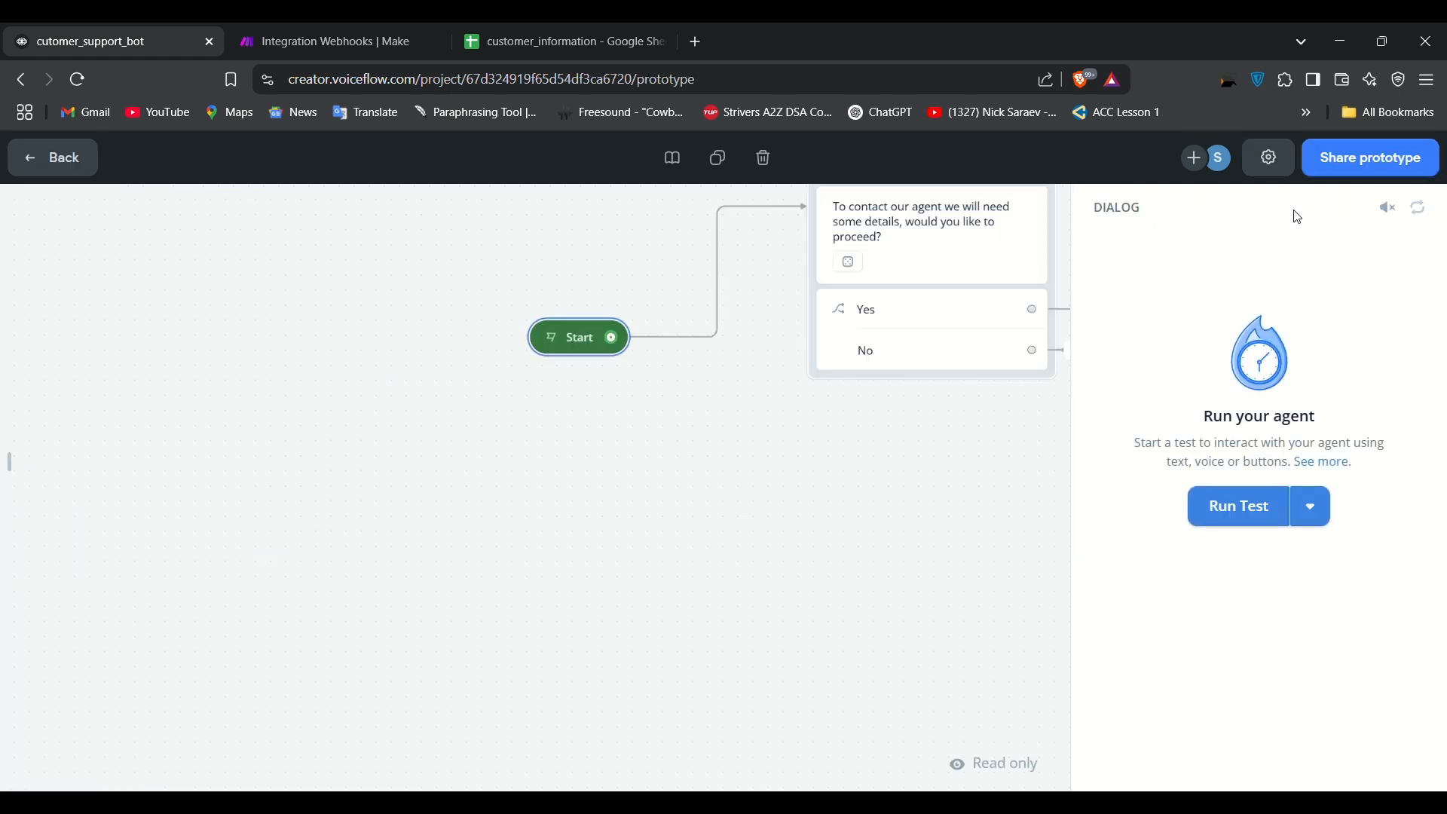
{"action": "left_click", "coordinate": [1247, 510]}
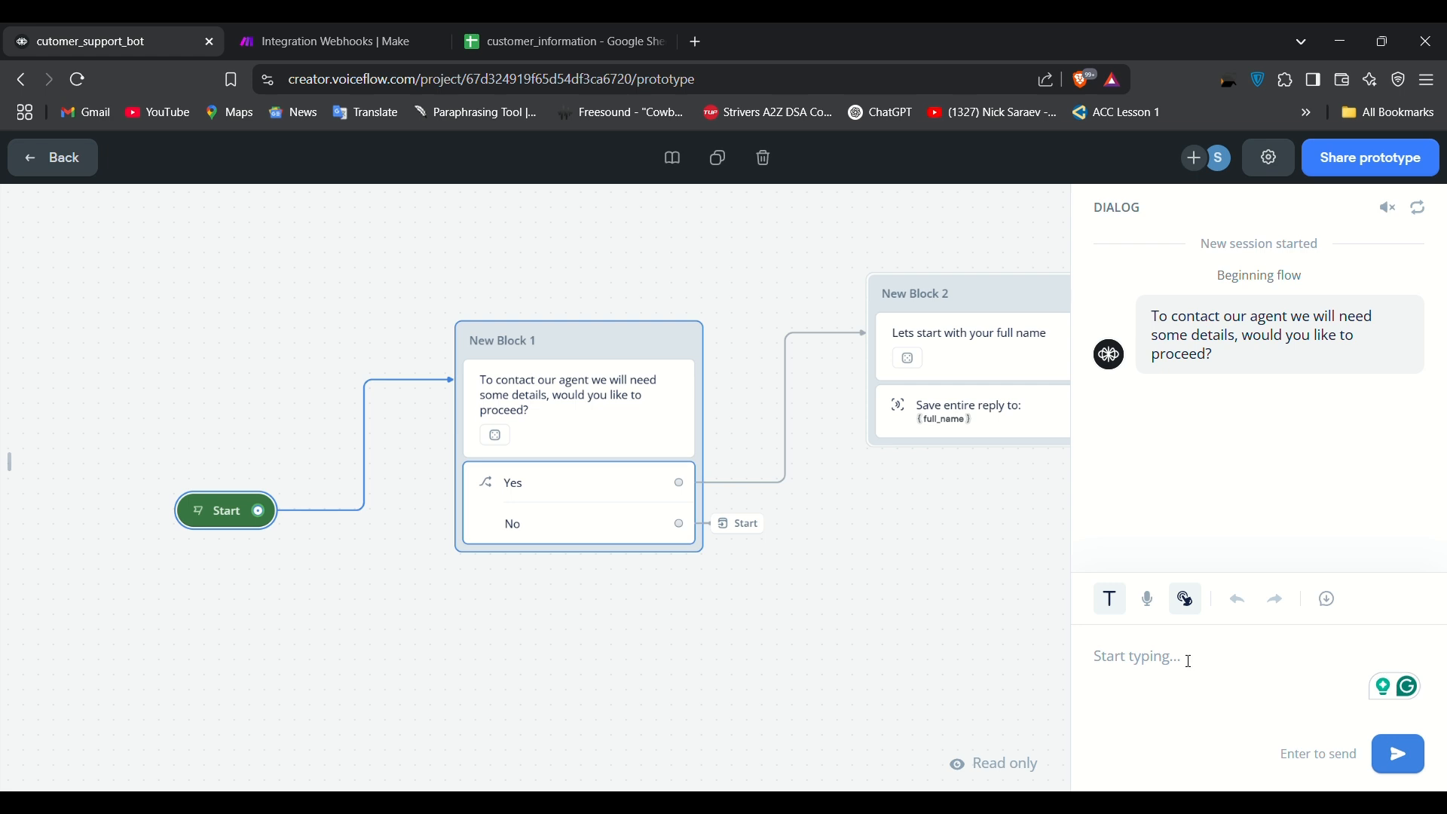
Step: Answer yes, give a test full name and email, then confirm Yes to trigger the POST
{"action": "type", "text": "yes"}
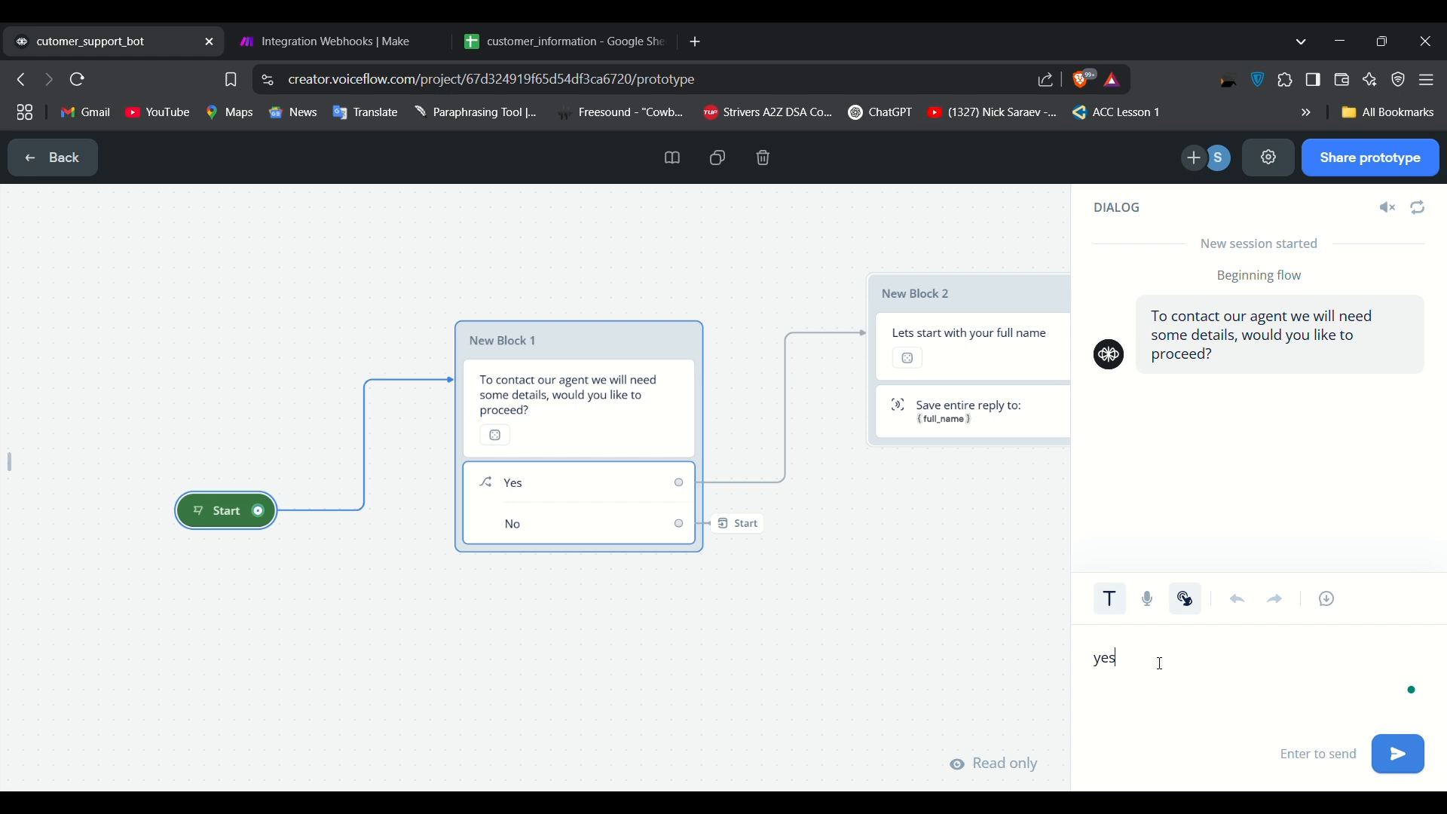
{"action": "key", "text": "Return"}
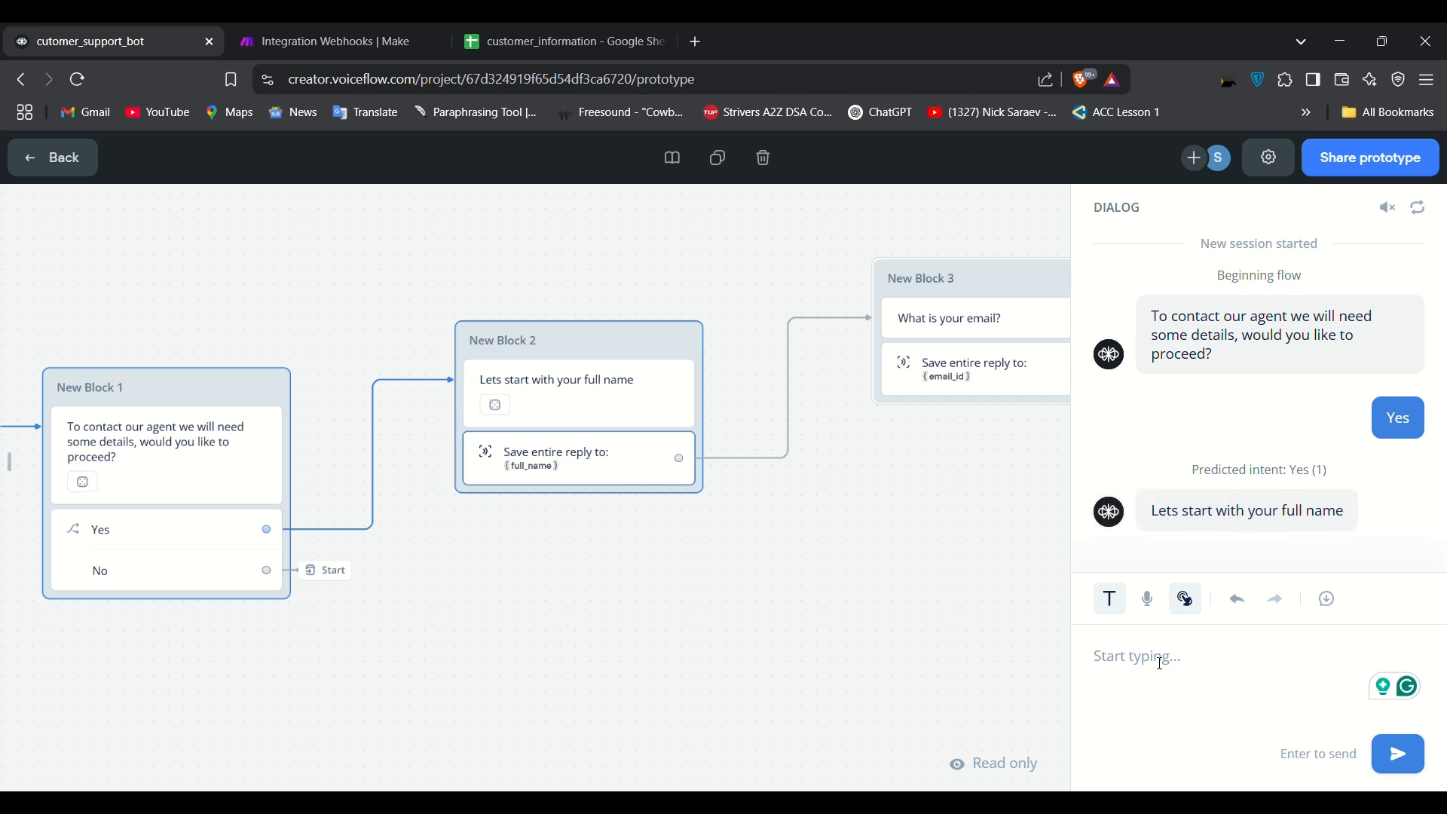
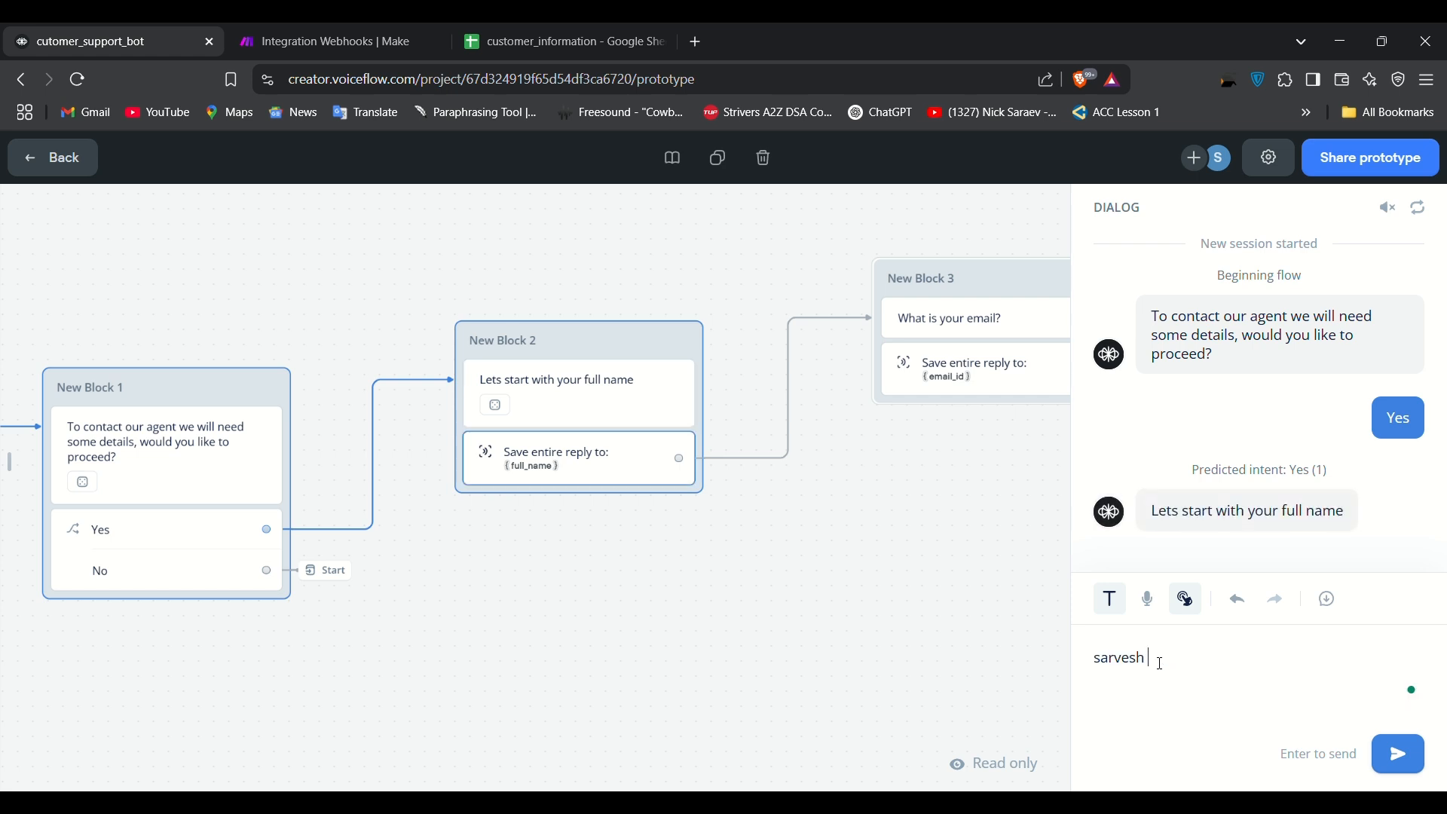
{"action": "key", "text": "Return"}
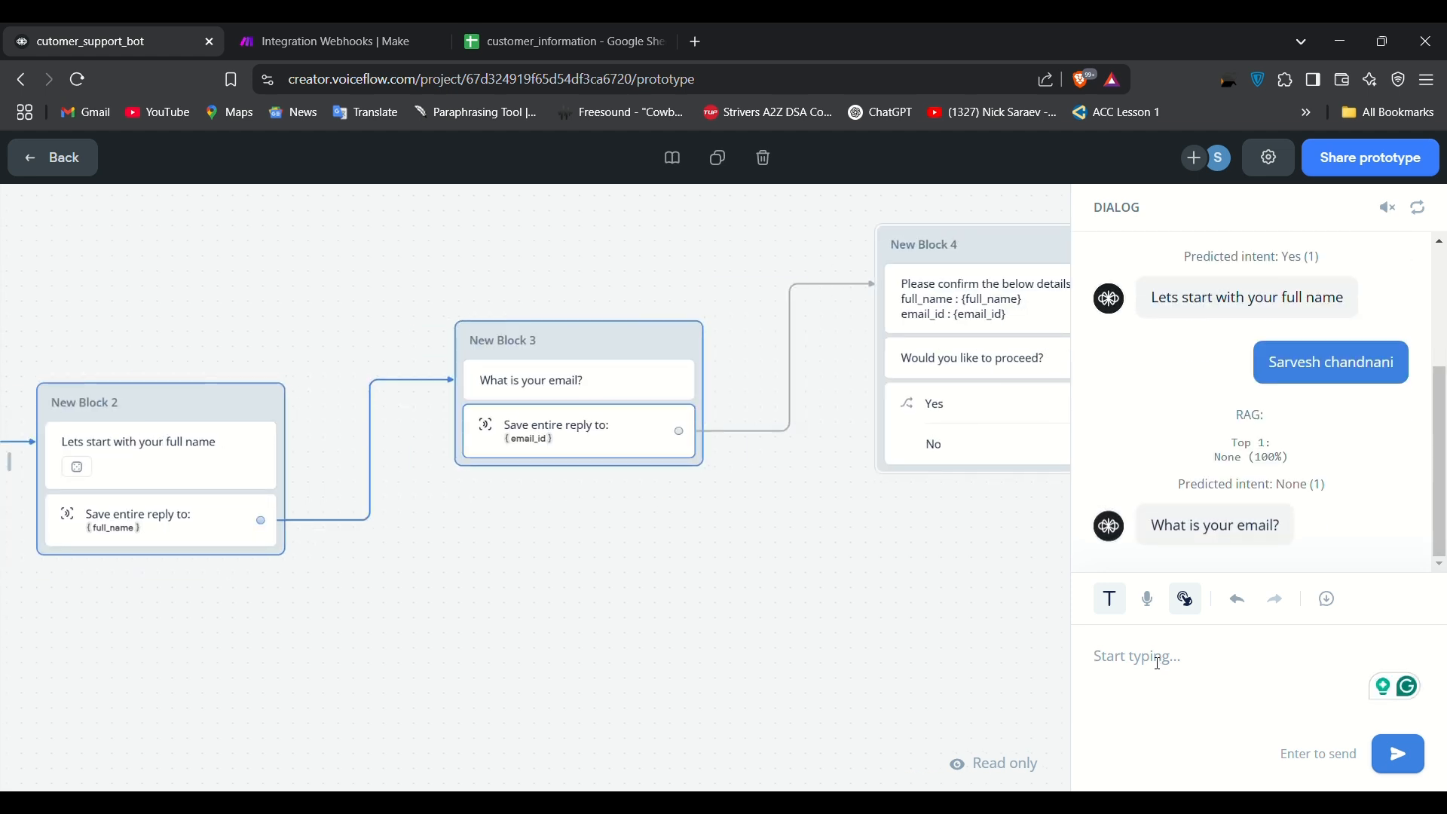
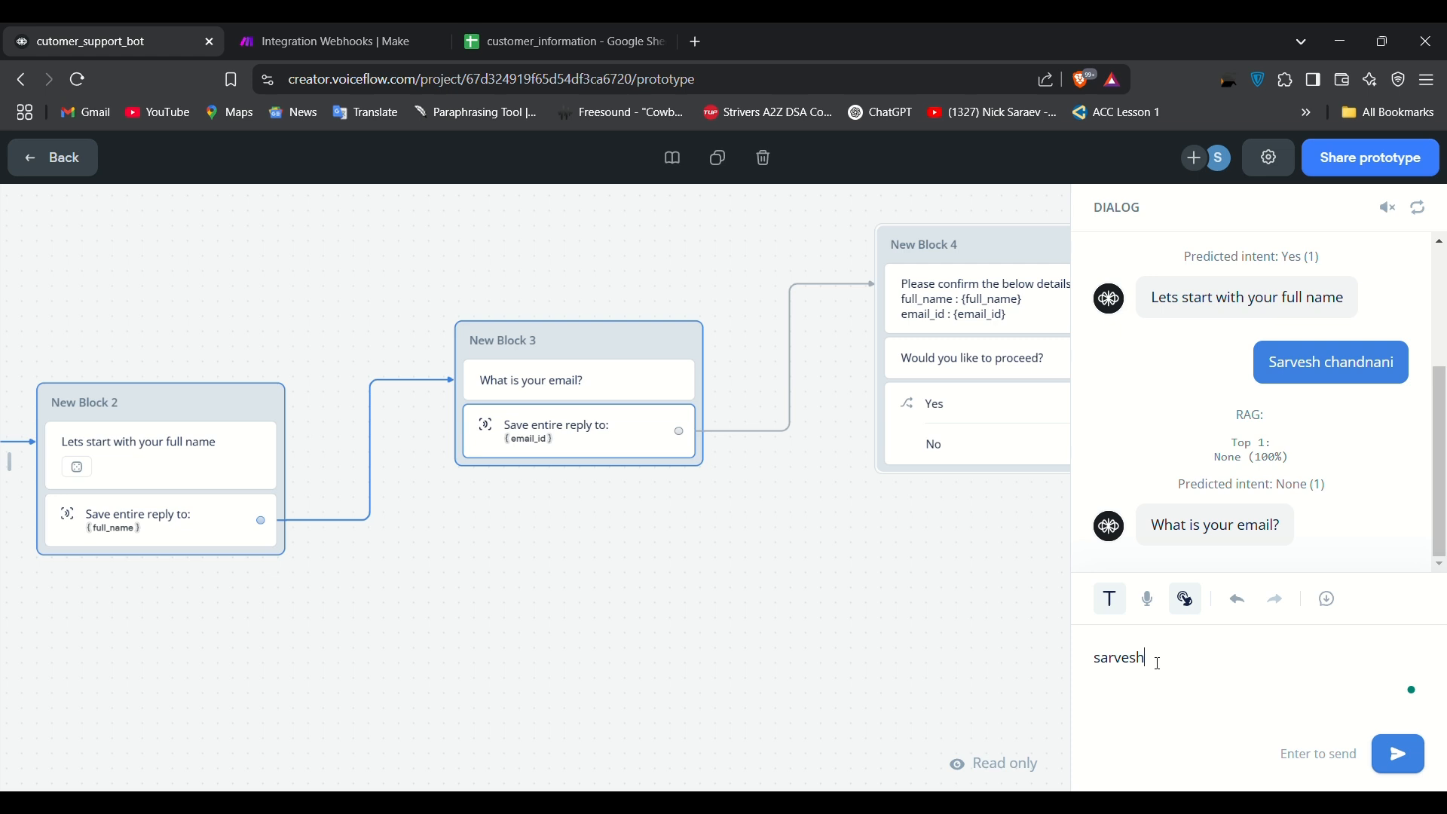
{"action": "key", "text": "Return"}
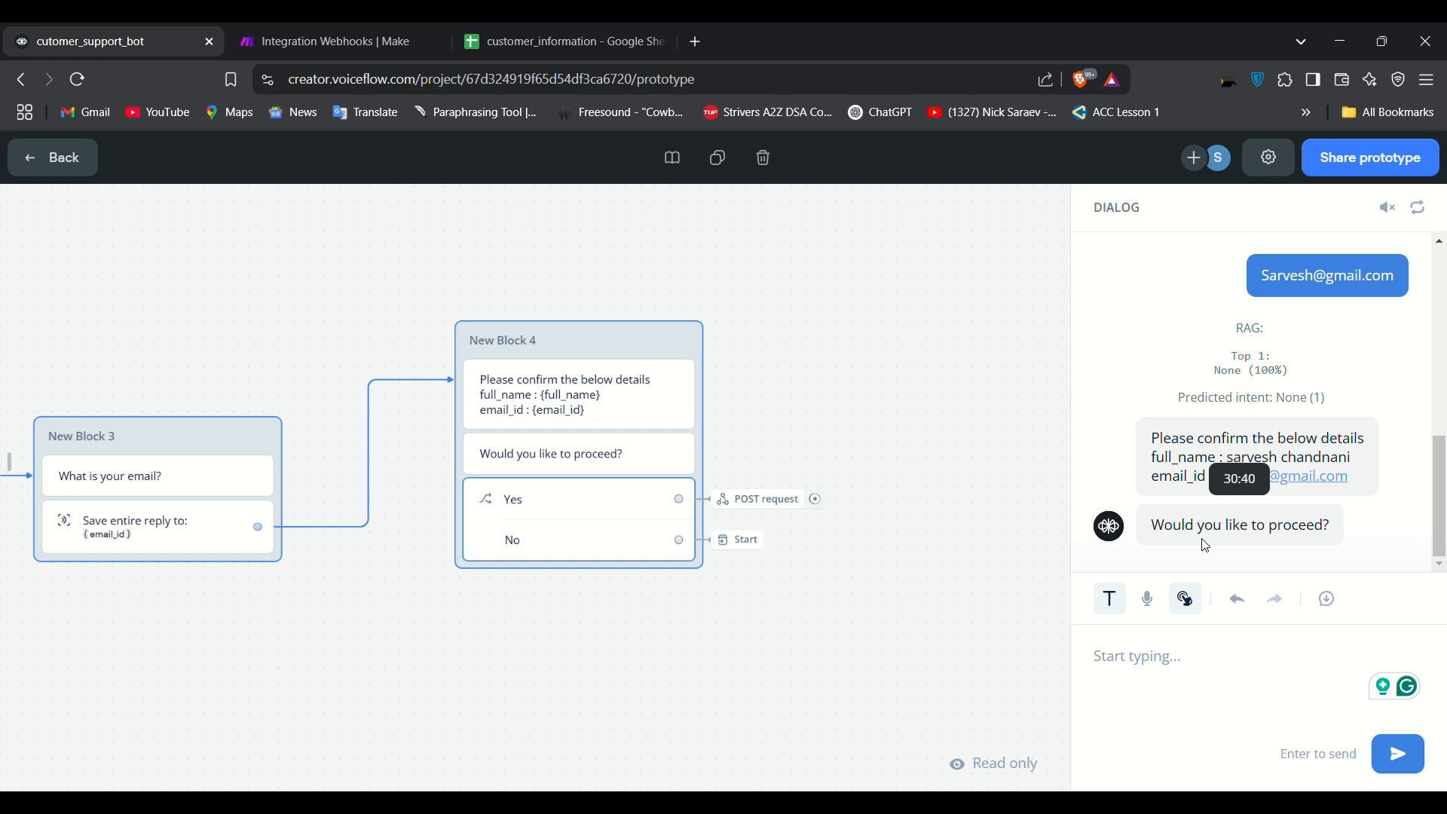
{"action": "type", "text": "Yes"}
{"action": "key", "text": "Return"}
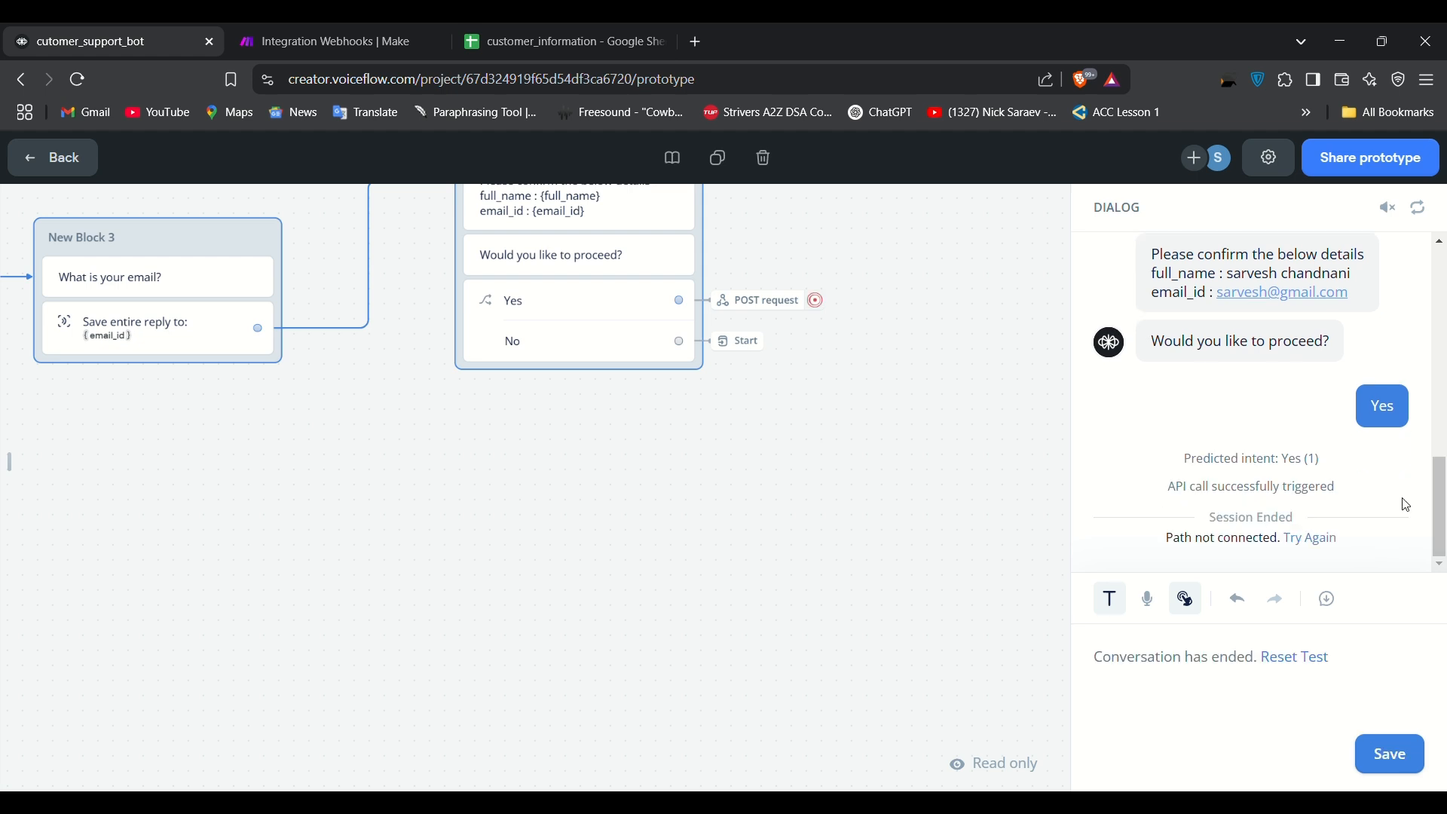
Step: Check the sheet, dismiss Make's 'already running' notice, and return to the Voiceflow canvas
{"action": "left_click", "coordinate": [523, 30]}
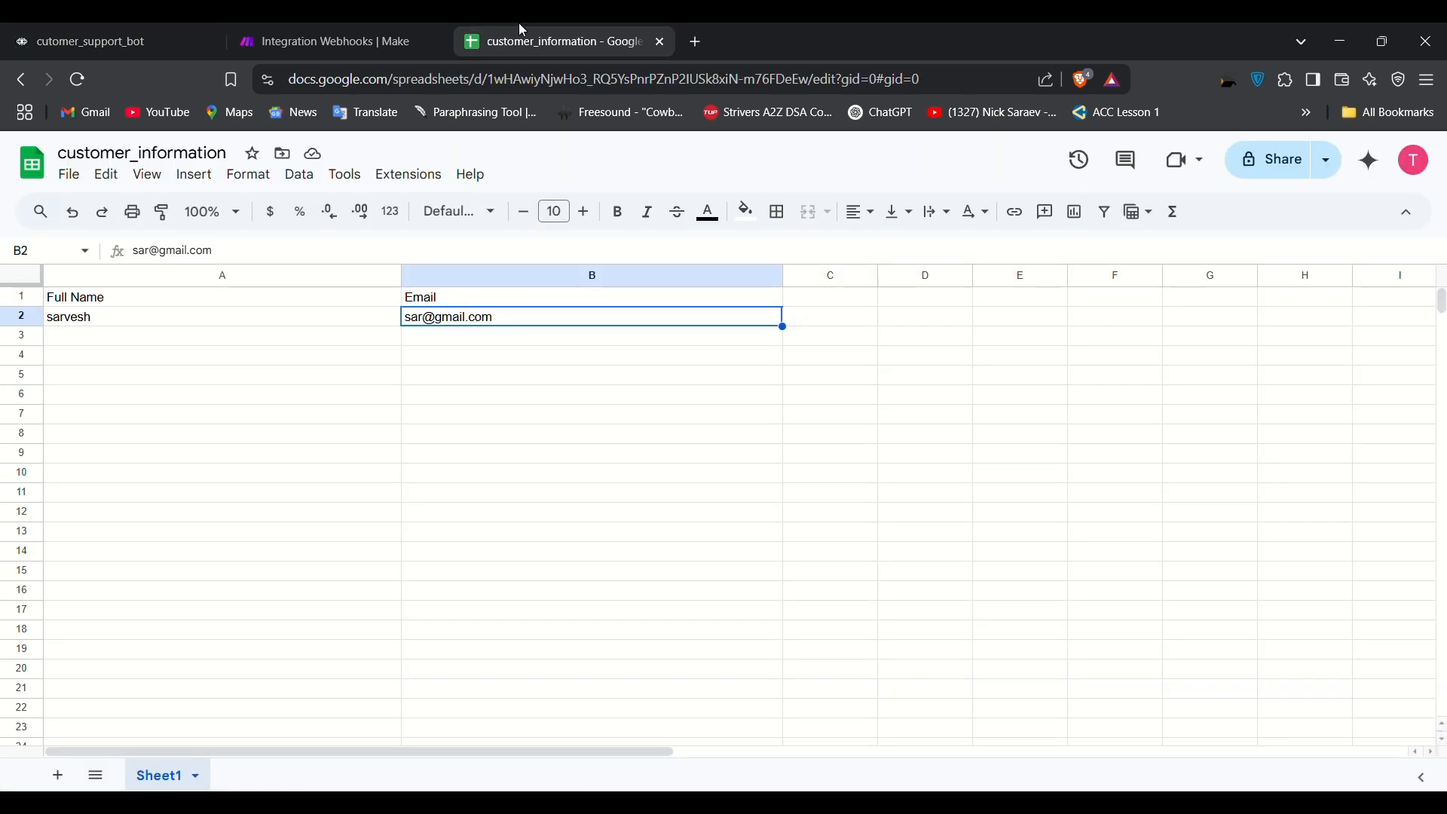
{"action": "left_click", "coordinate": [73, 339]}
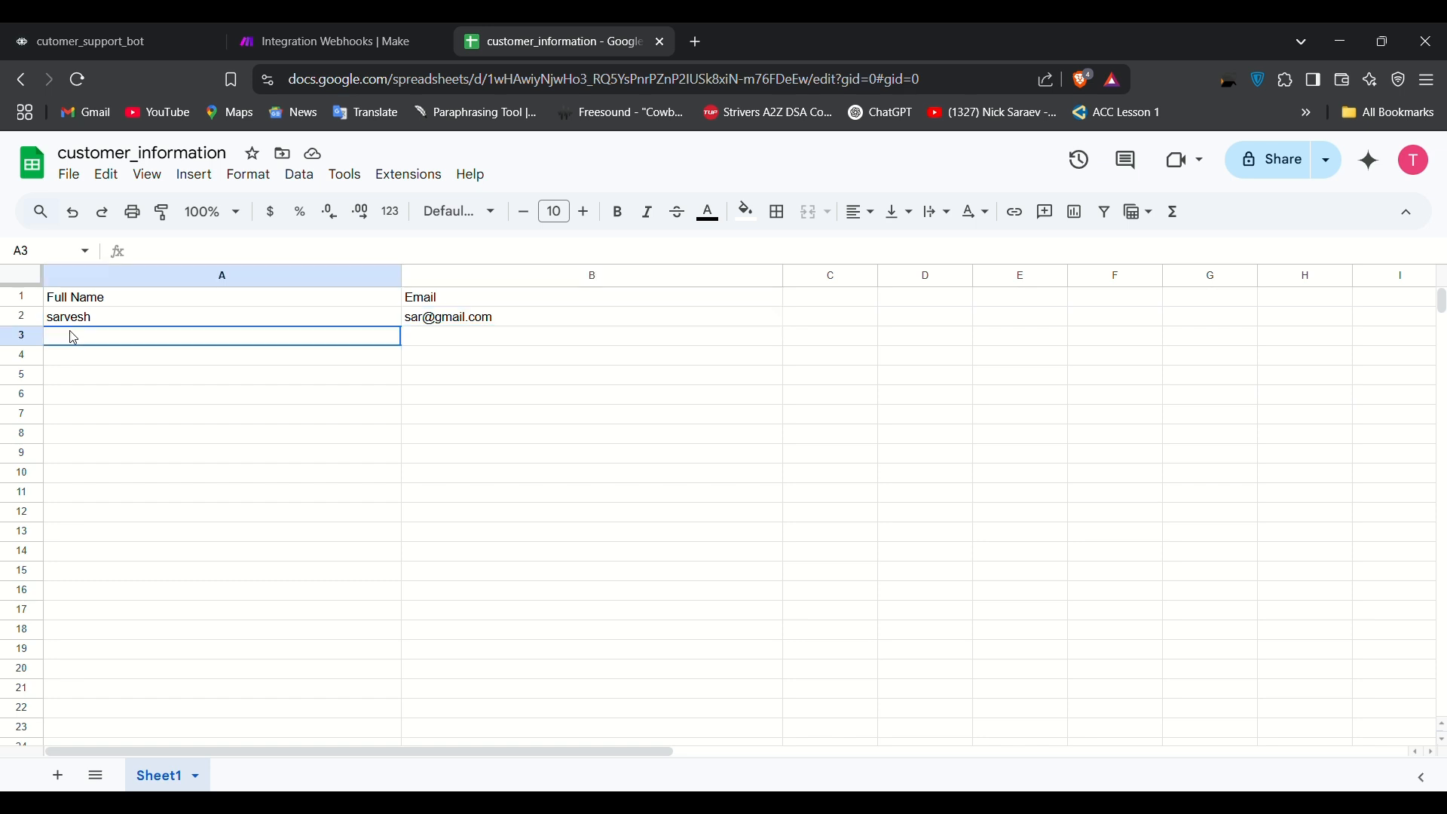
{"action": "left_click", "coordinate": [284, 28]}
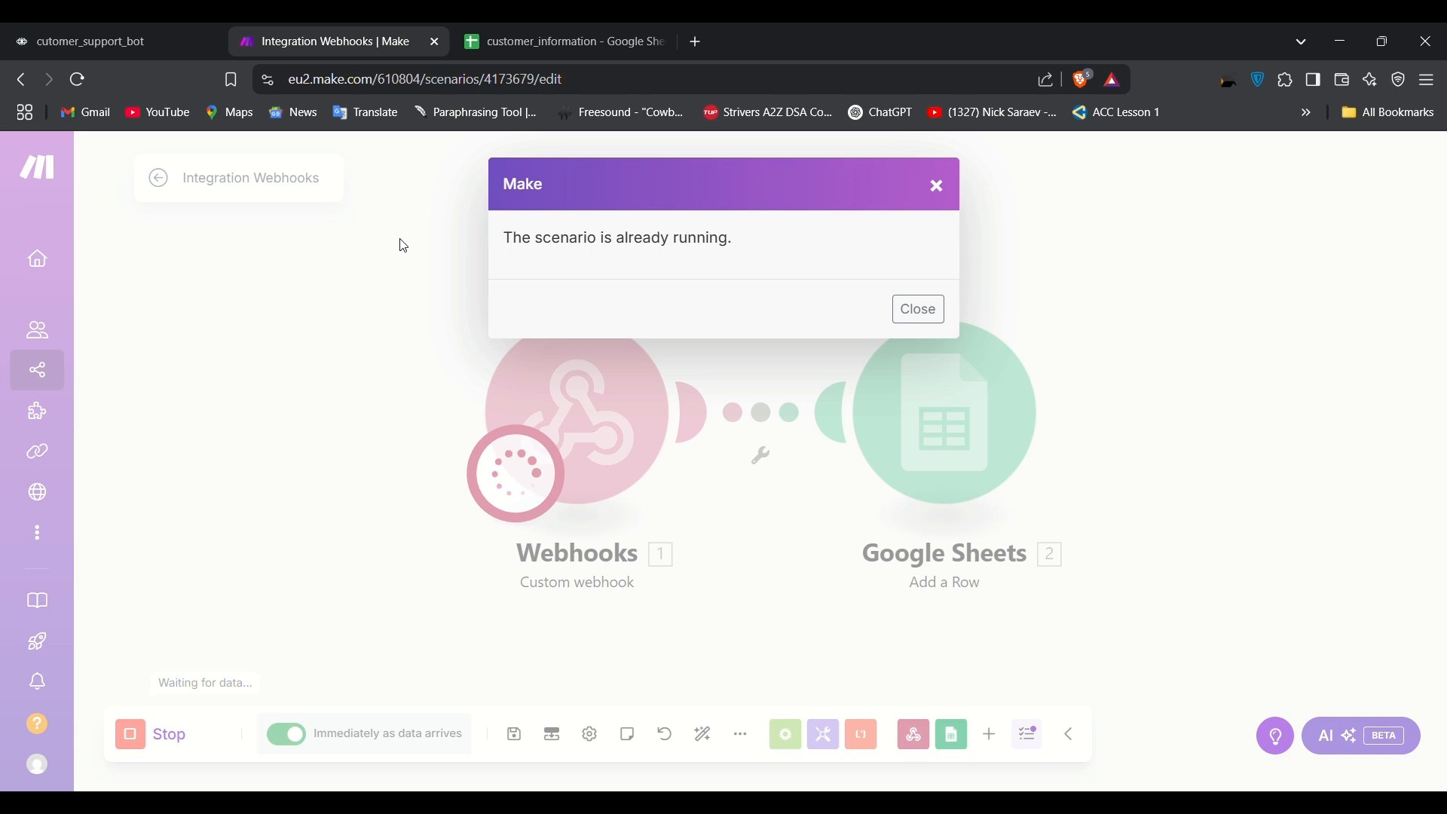
{"action": "left_click", "coordinate": [940, 187]}
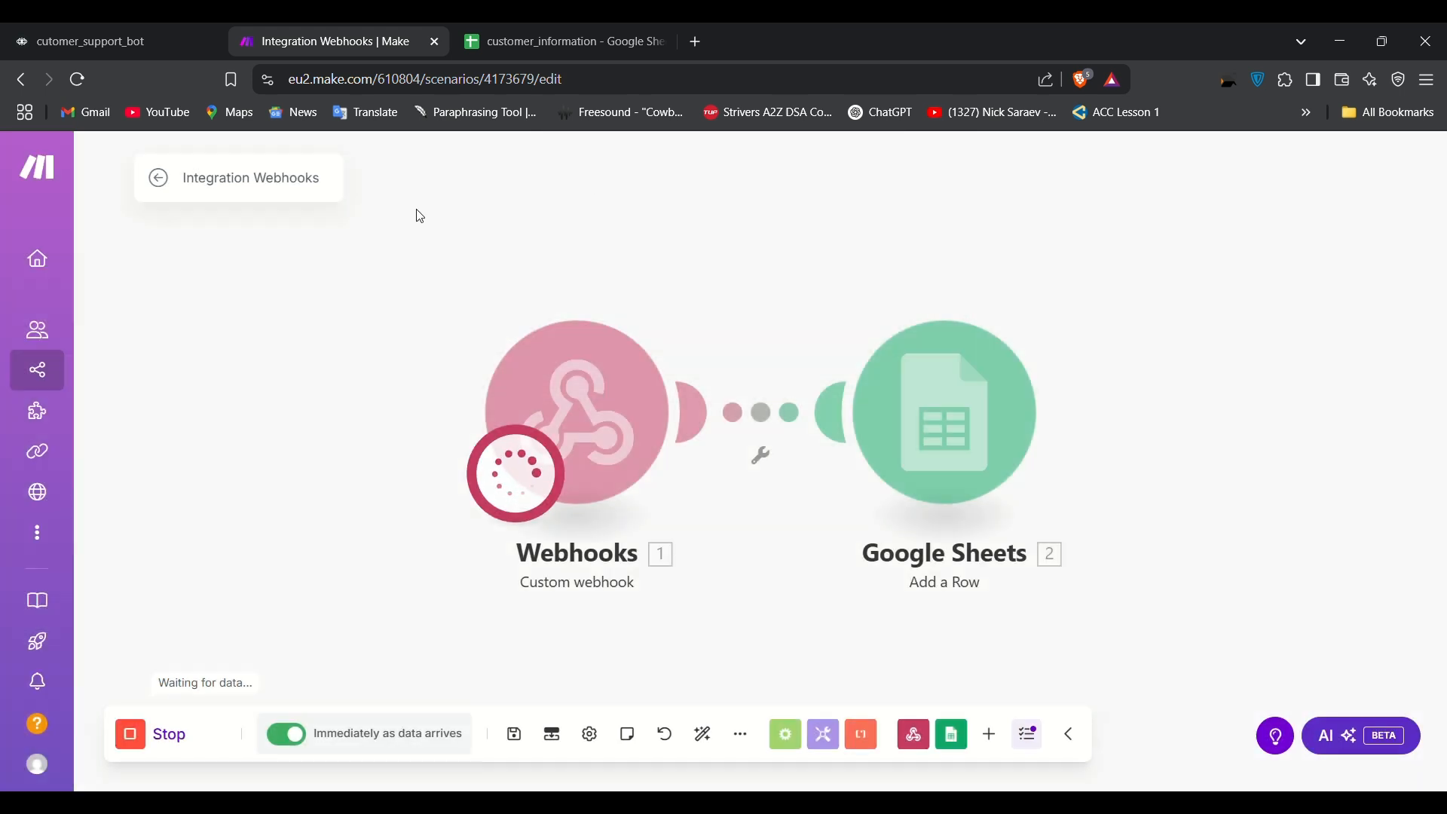
{"action": "left_click", "coordinate": [161, 39]}
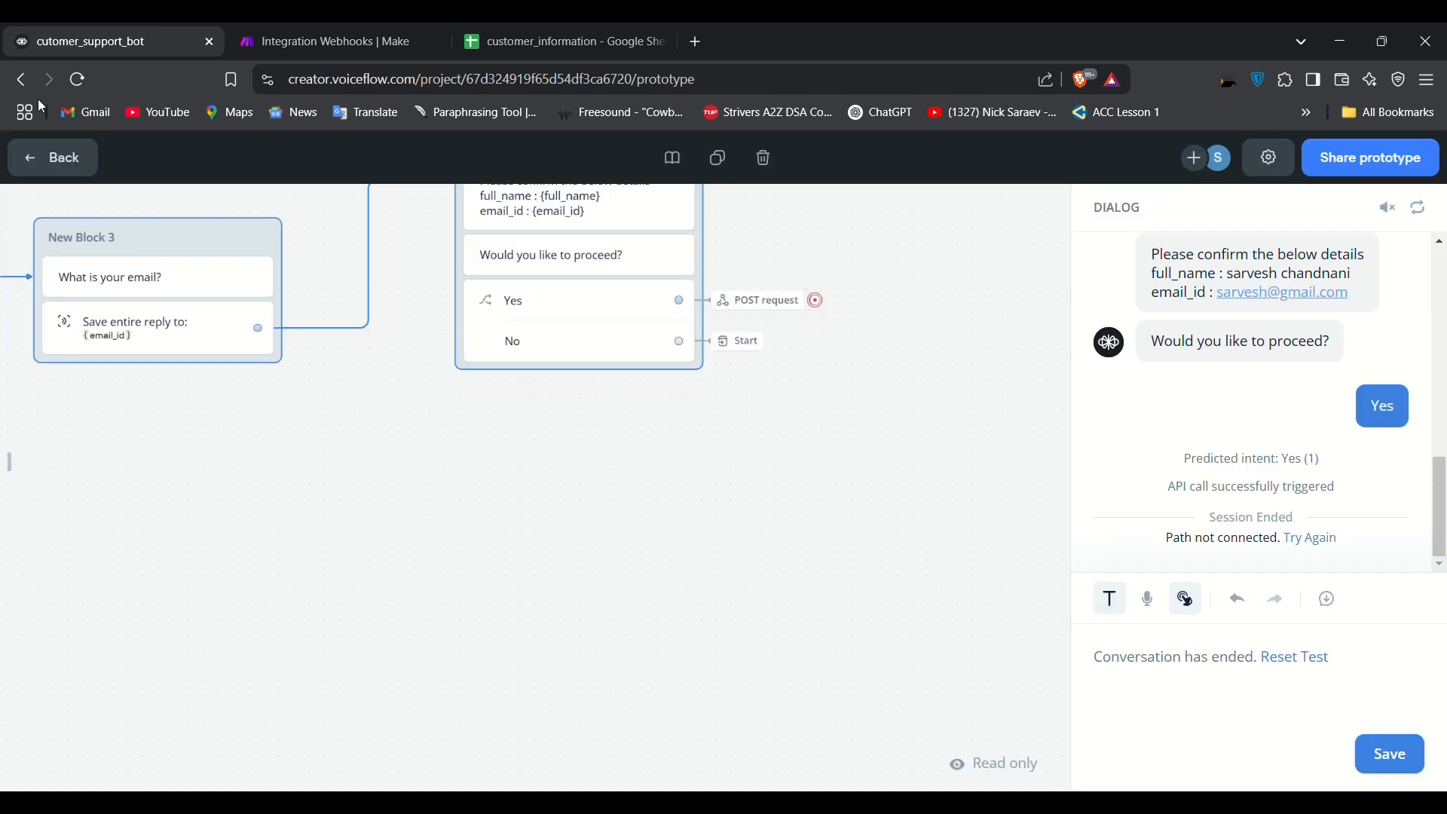
{"action": "left_click", "coordinate": [41, 162]}
Step: In the agent's chat preview, reply yes and enter the test full name, fixing a typo
{"action": "left_click", "coordinate": [1357, 763]}
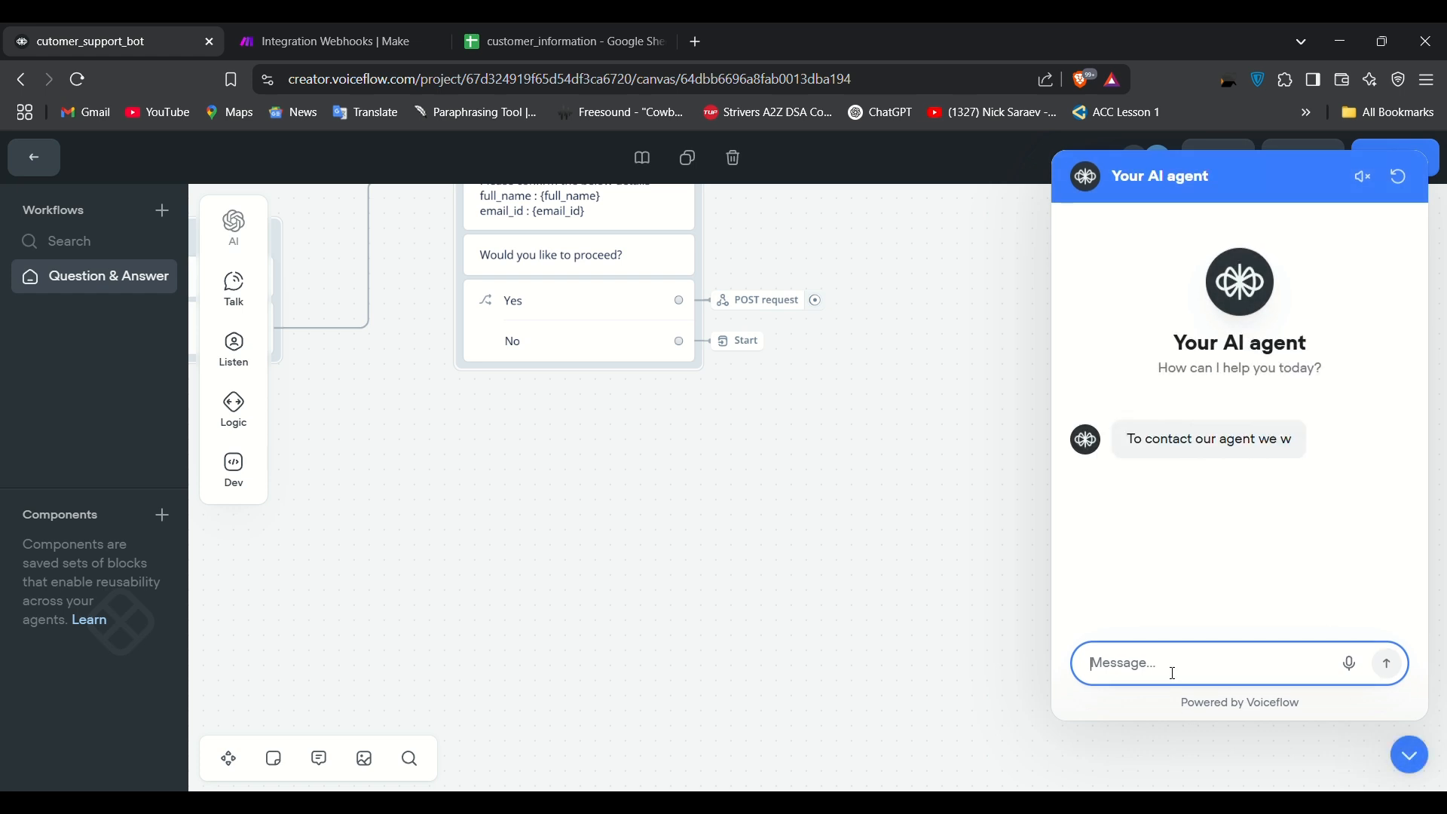
{"action": "type", "text": "yes"}
{"action": "key", "text": "Return"}
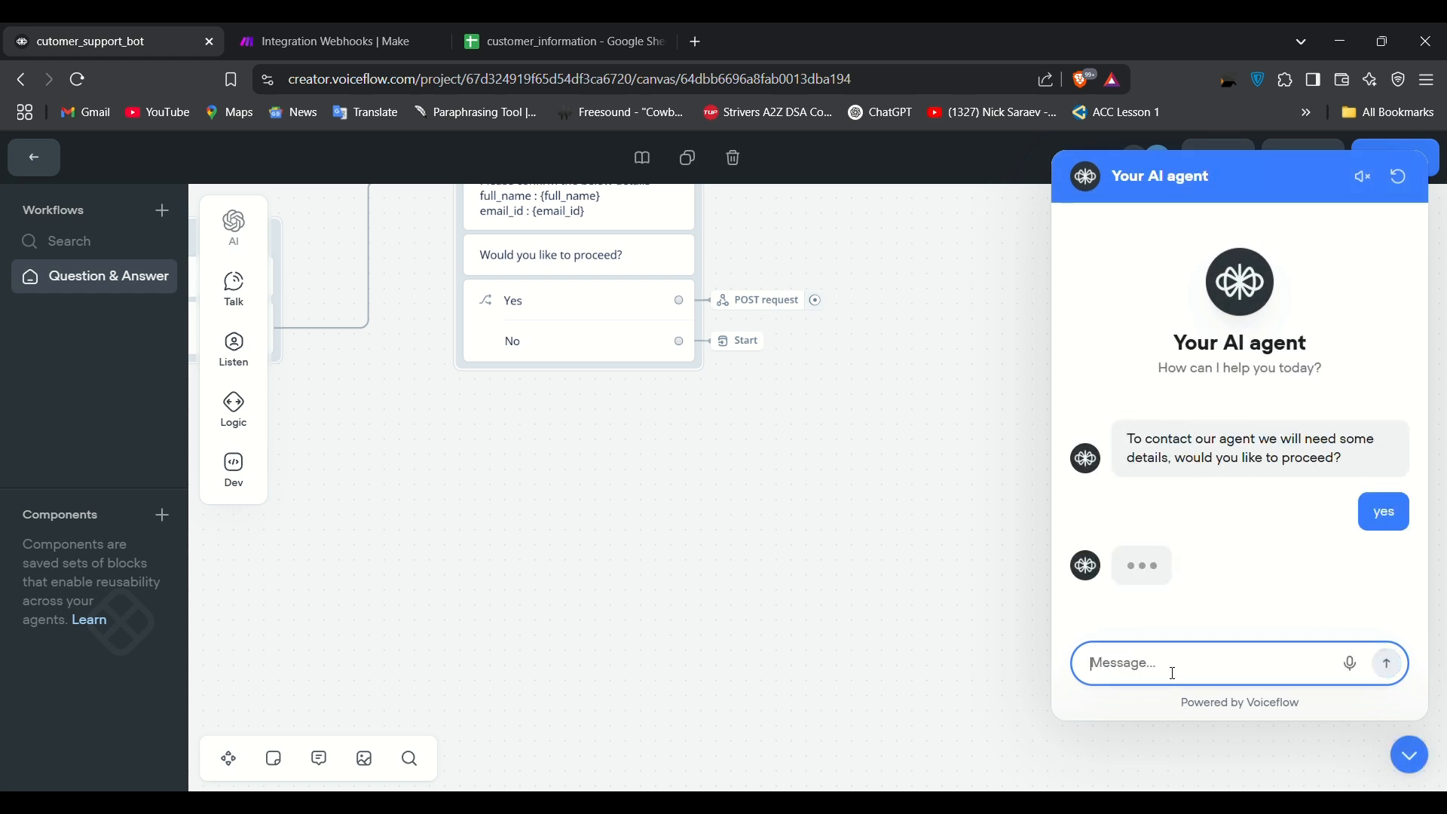
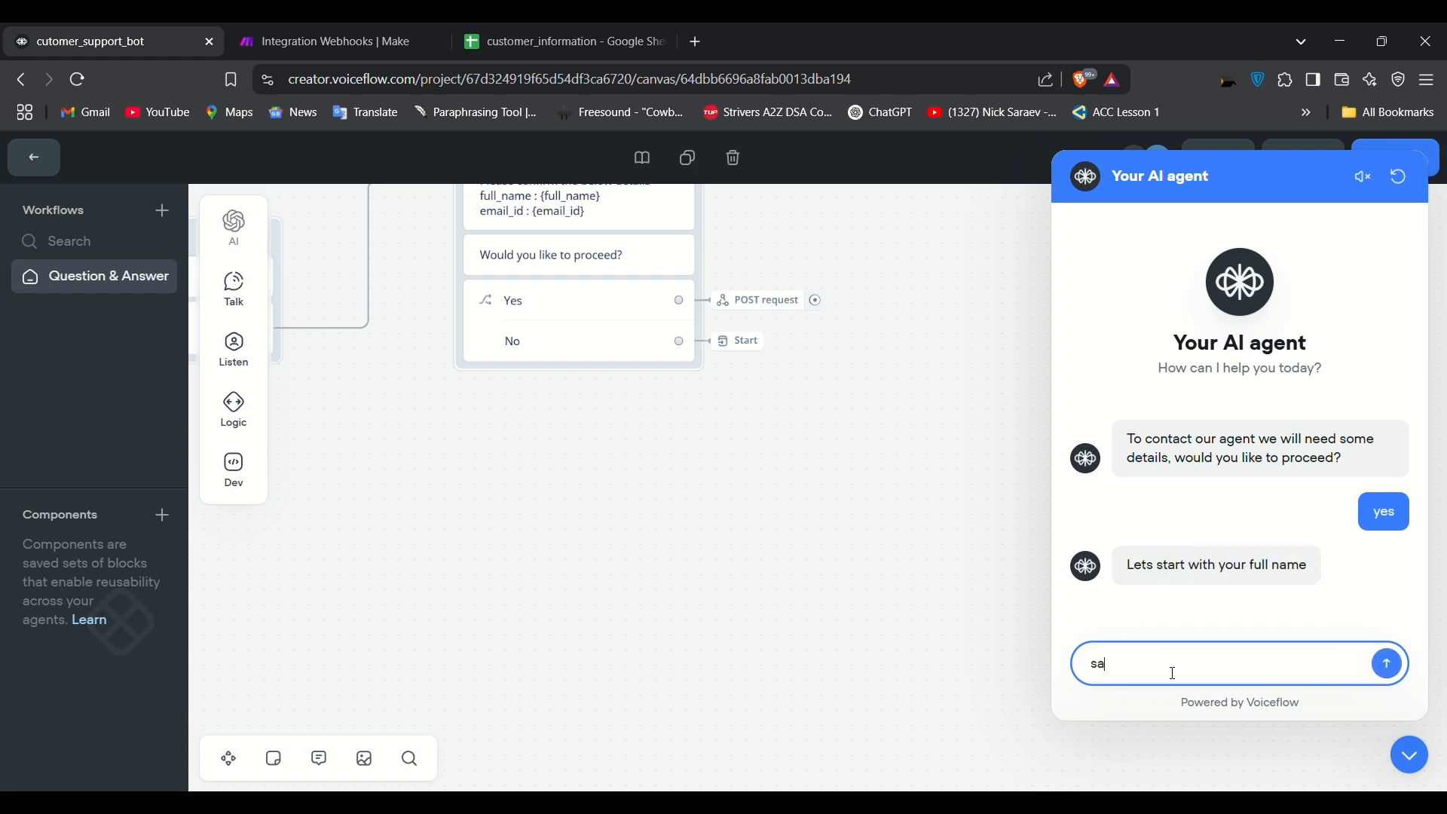
{"action": "key", "text": "Return"}
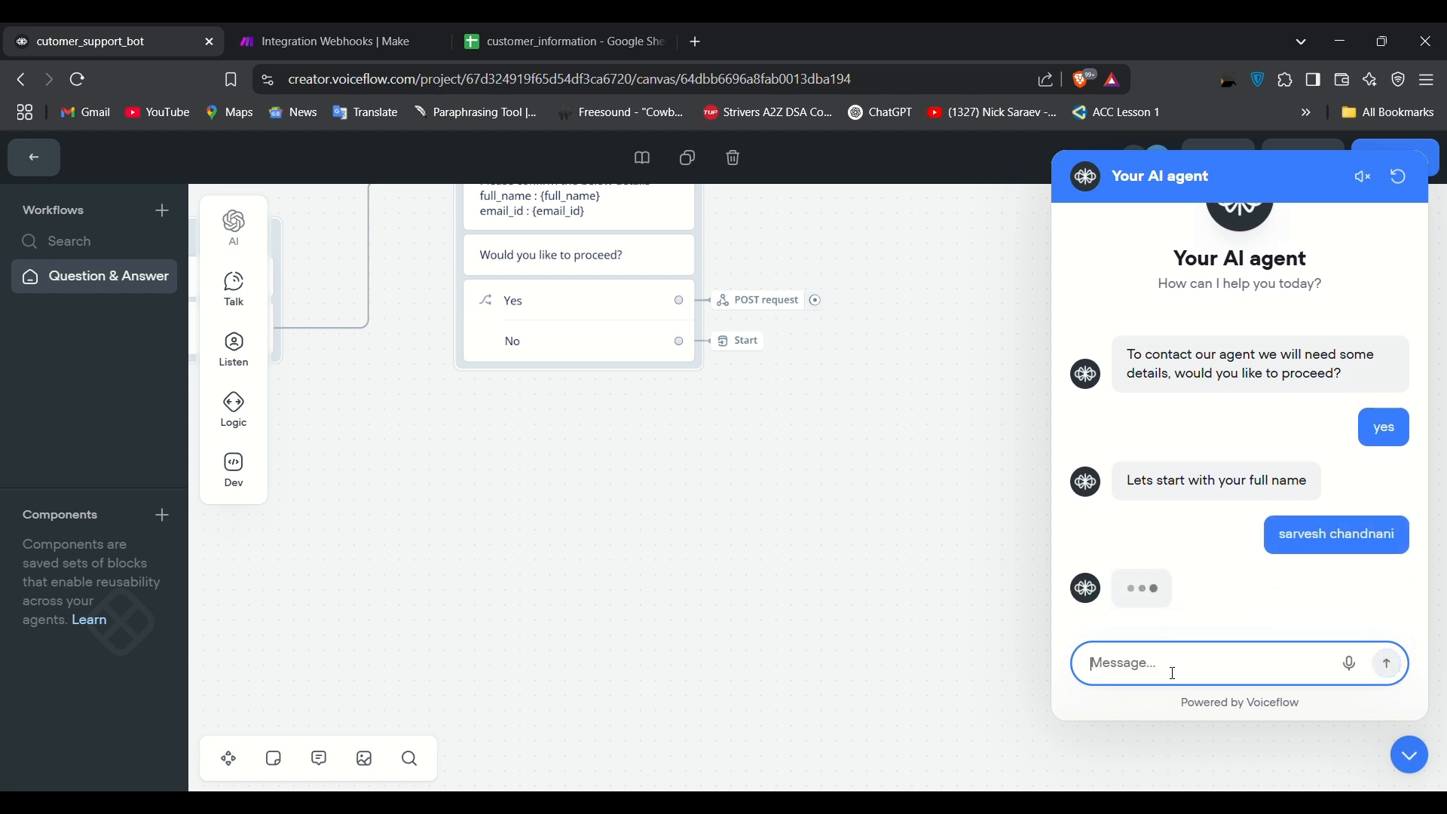
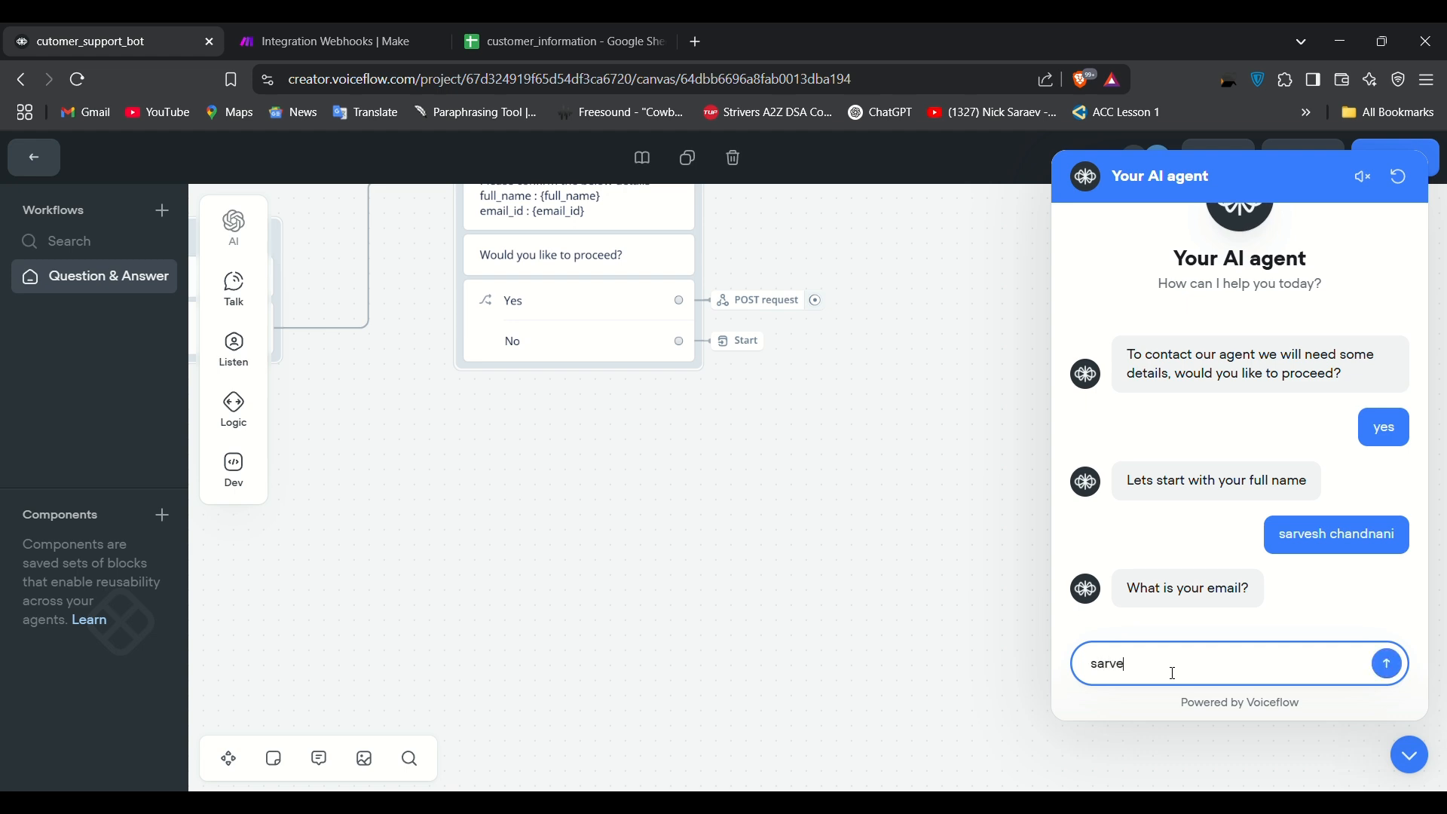
Step: Enter the test email address, correcting its typo, and confirm with yes
{"action": "key", "text": "Left"}
{"action": "key", "text": "Return"}
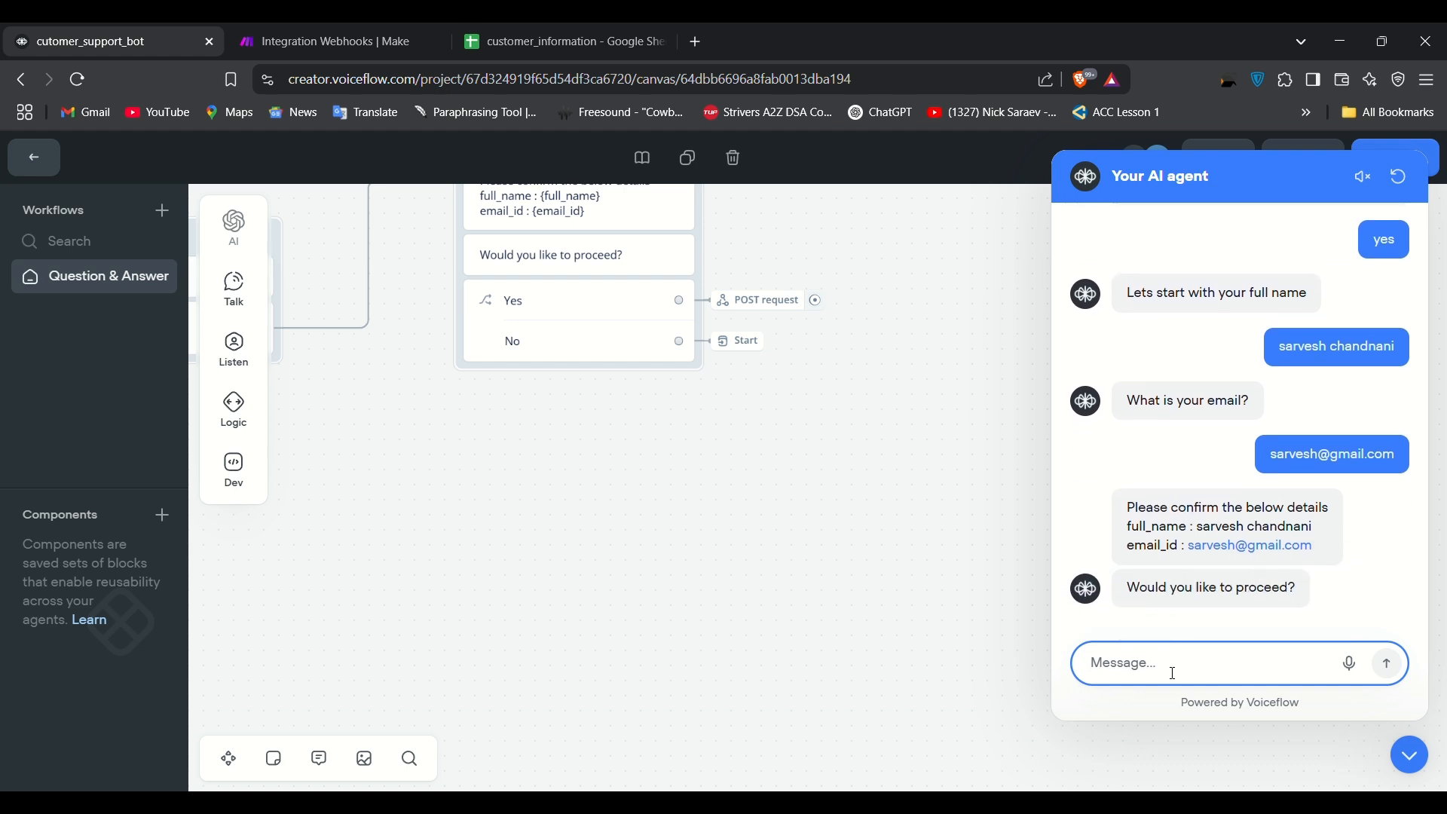
{"action": "type", "text": "yes"}
{"action": "key", "text": "Return"}
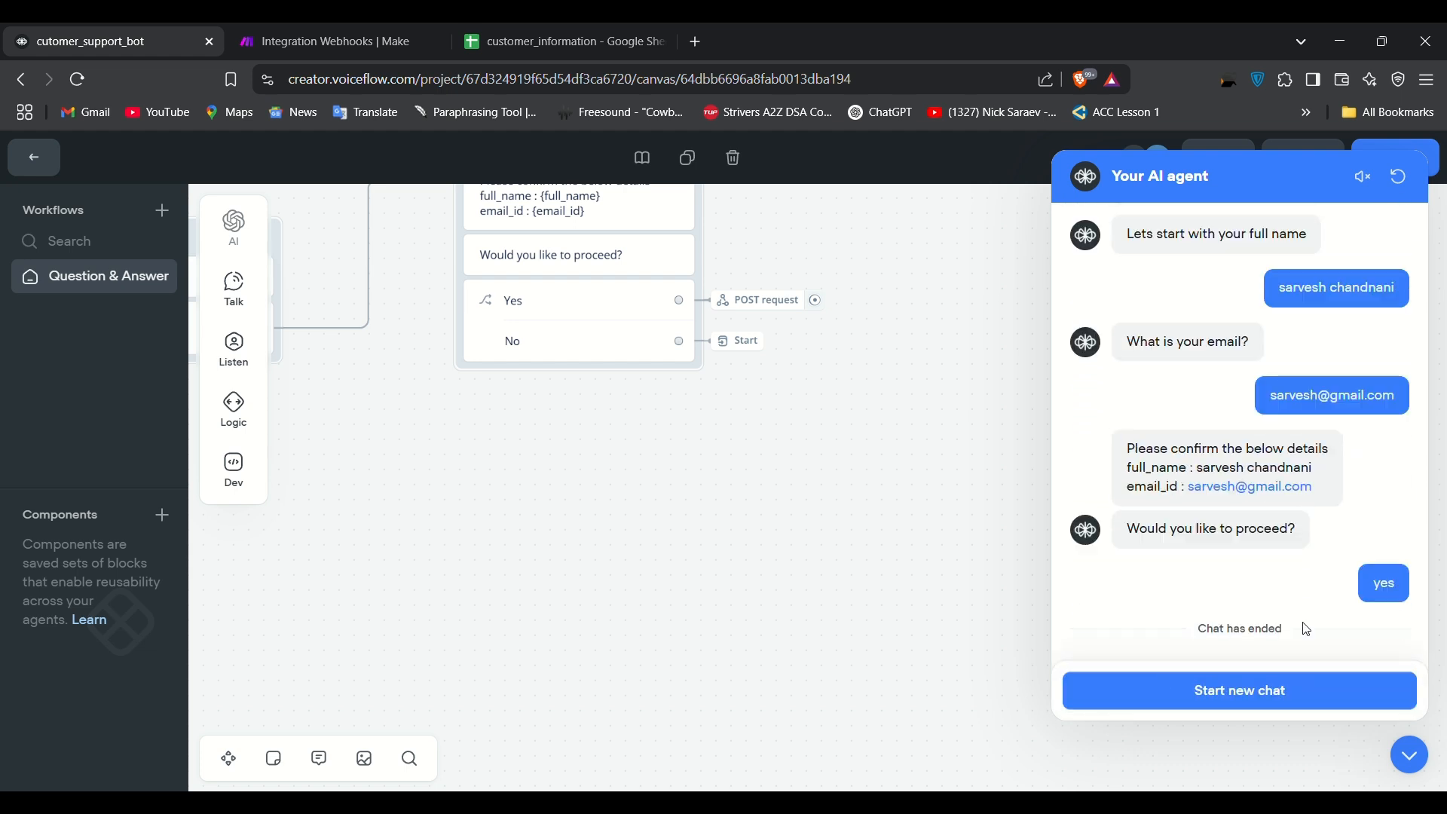
Step: Check the new row 3 in customer_information and the completed run in Make
{"action": "left_click", "coordinate": [571, 34]}
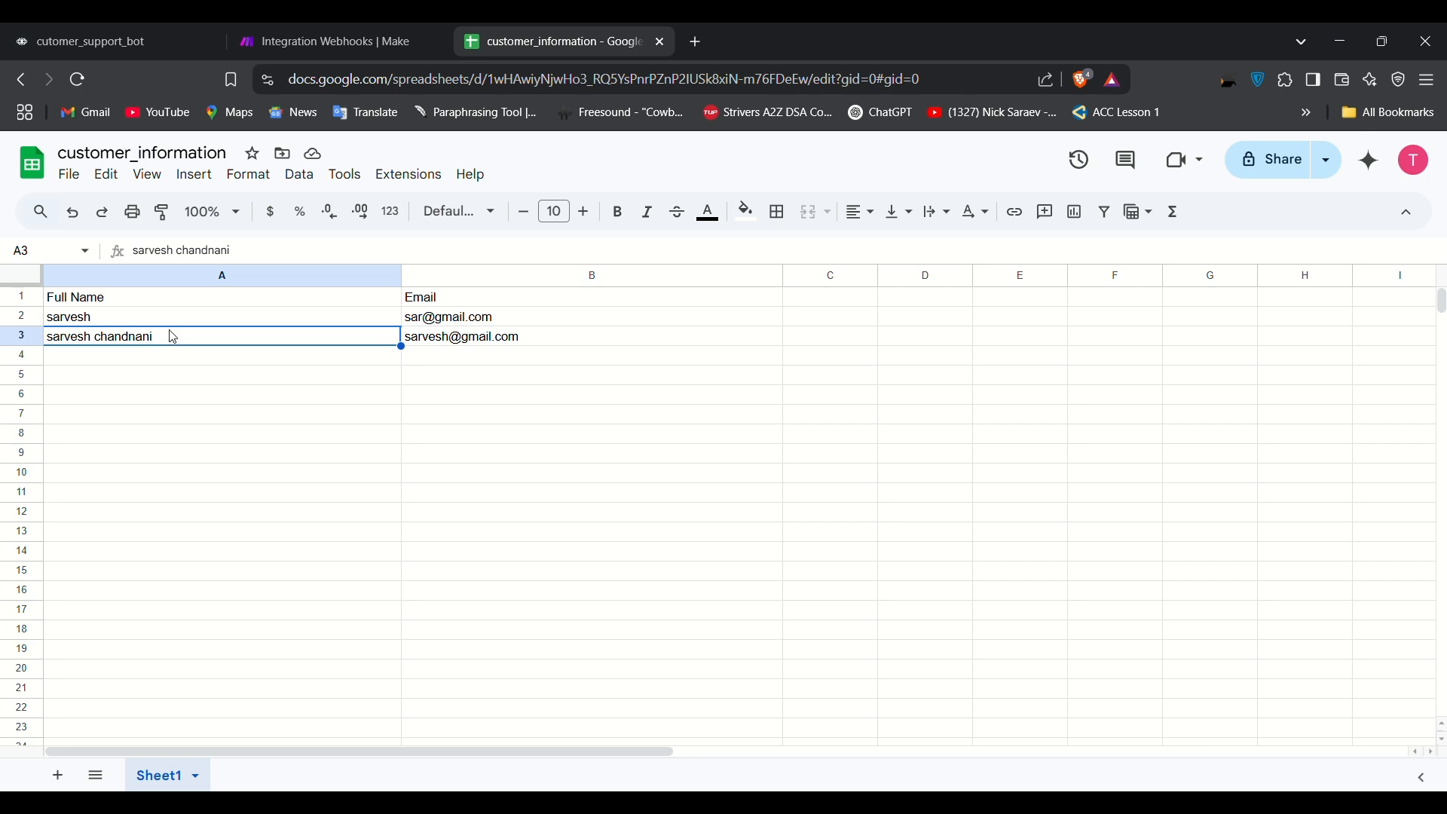
{"action": "left_click", "coordinate": [333, 34]}
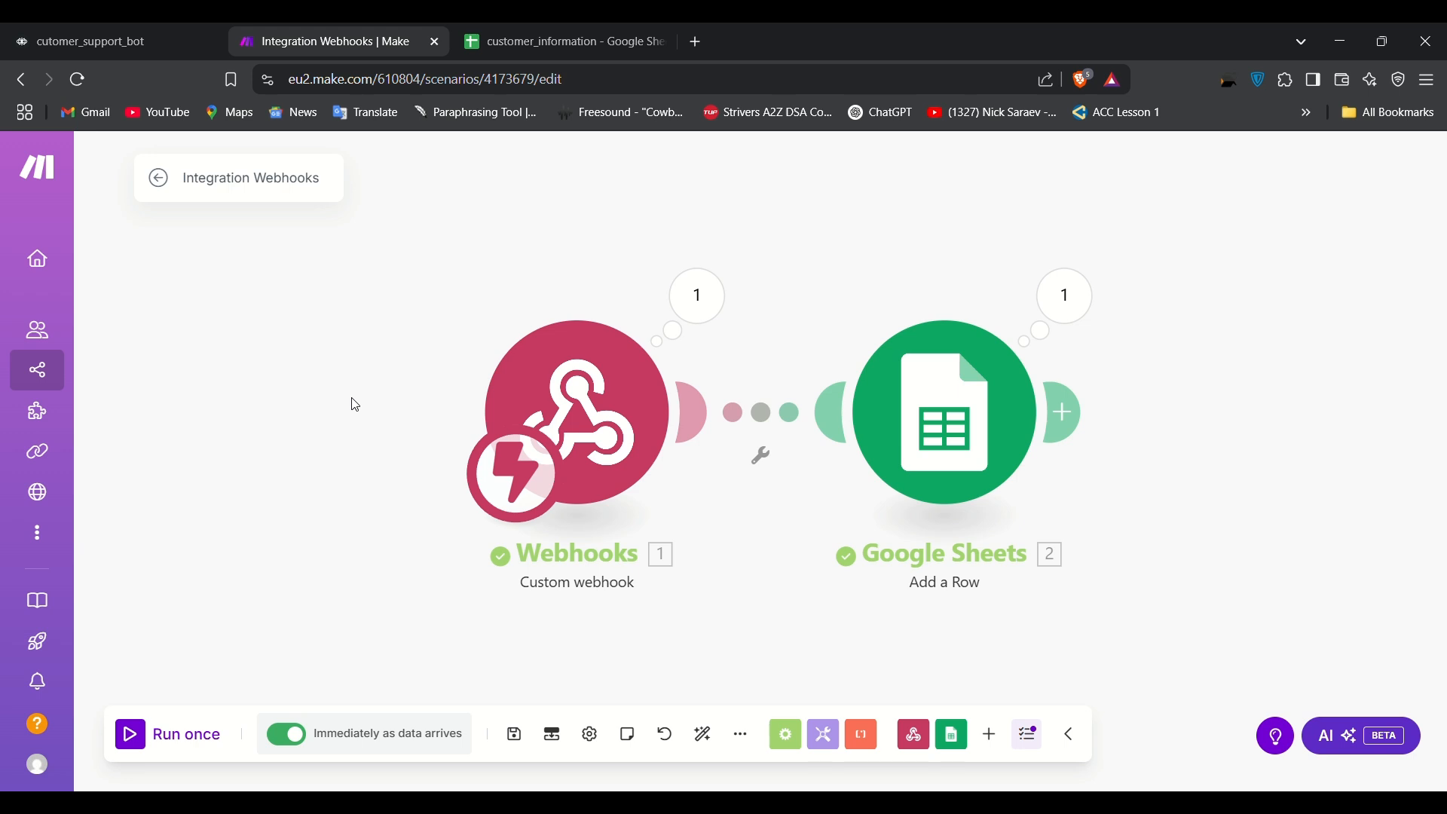
{"action": "left_click", "coordinate": [81, 28]}
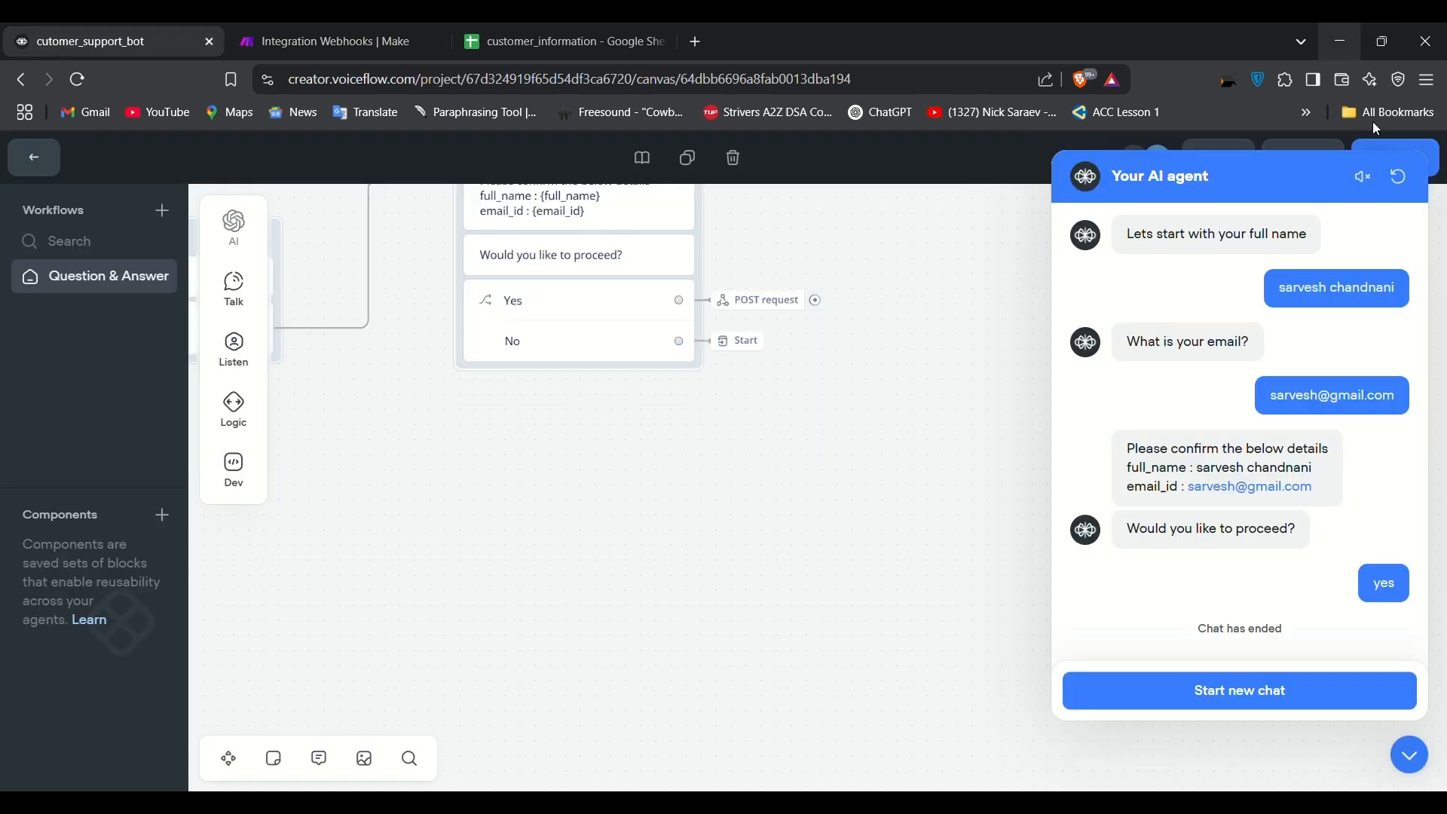